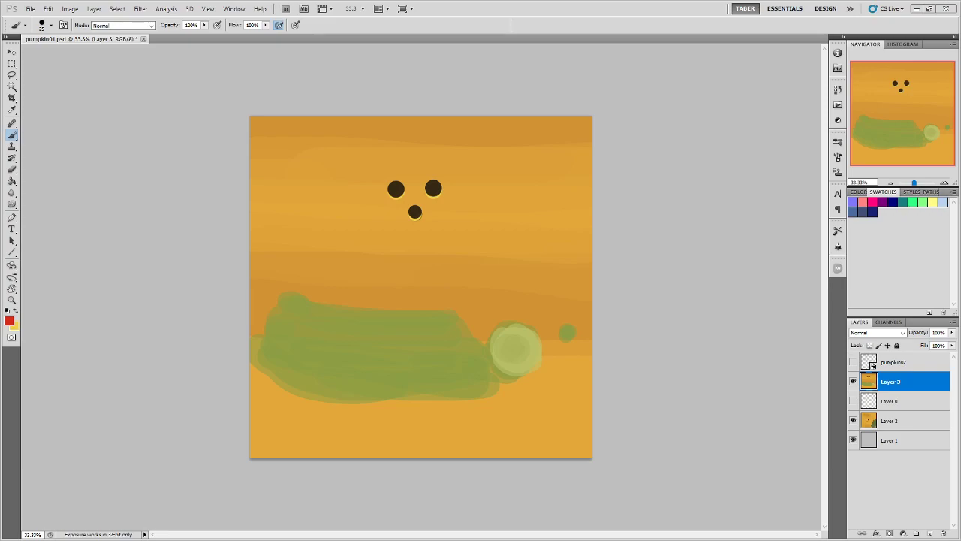
# Switch to Chrome, open the Texture Painting lesson page and look over its section on model, material and texture files
pyautogui.hotkey('alt', 'Tab')
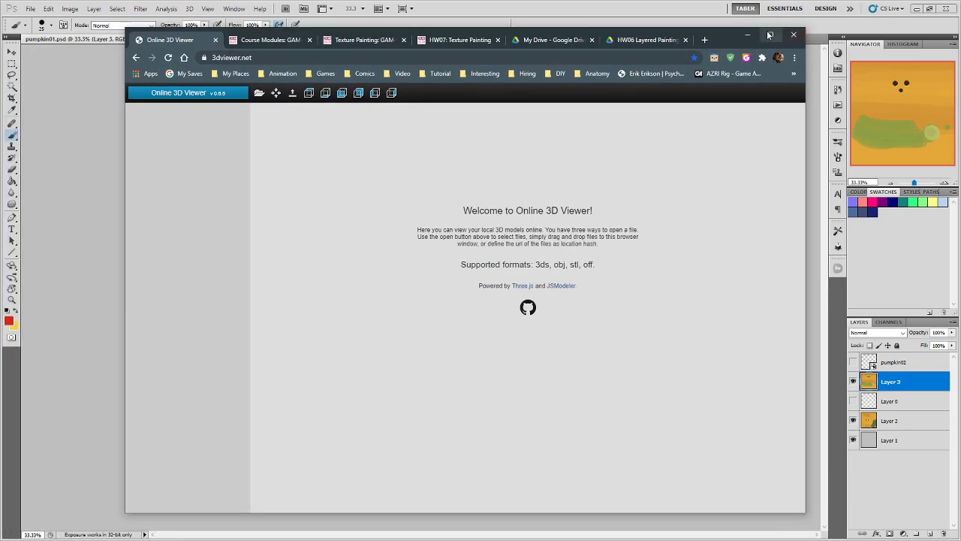
pyautogui.click(769, 35)
pyautogui.click(159, 9)
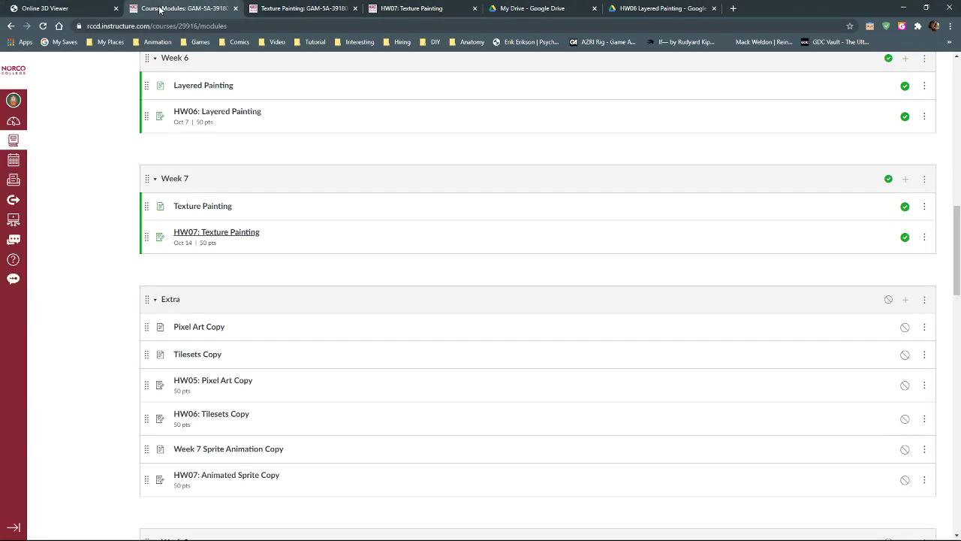
pyautogui.click(294, 9)
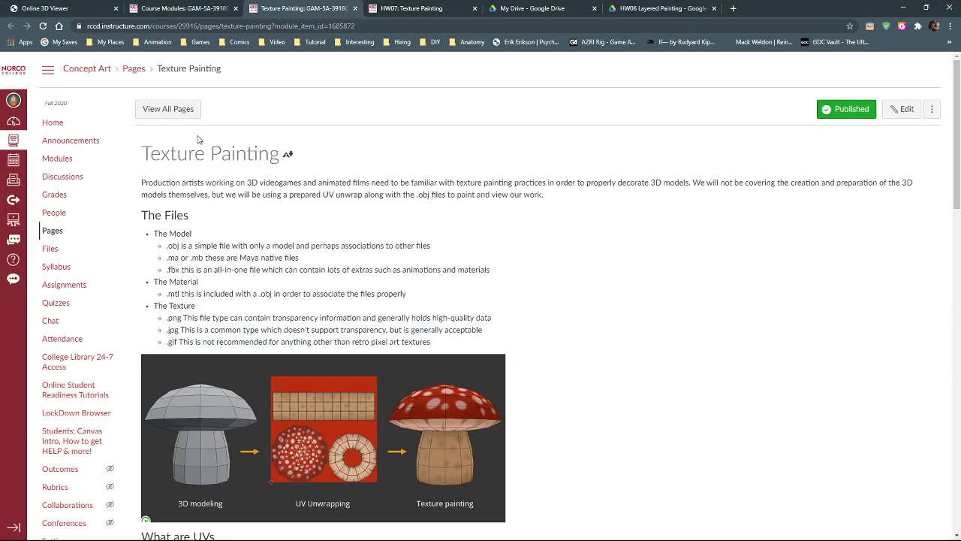
pyautogui.scroll(-2, 646, 240)
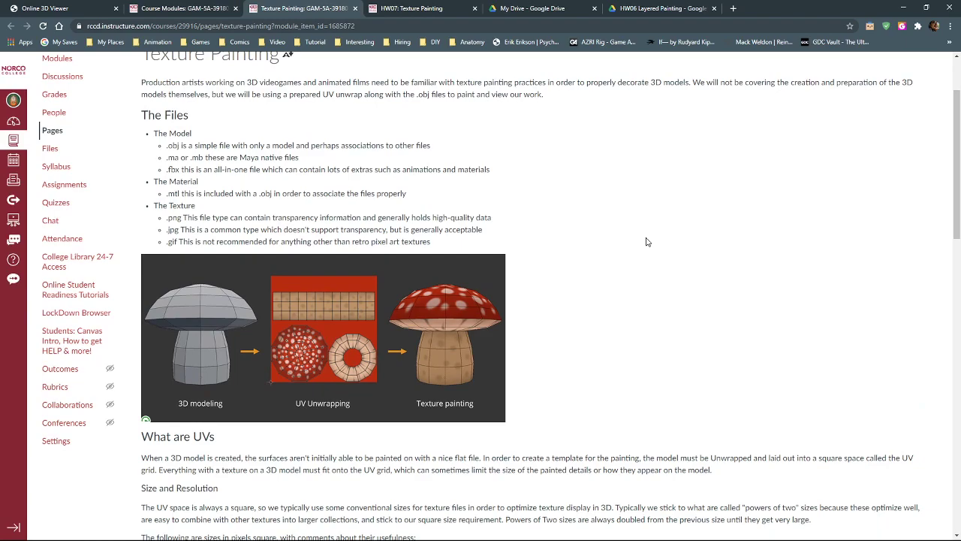
pyautogui.scroll(1, 647, 241)
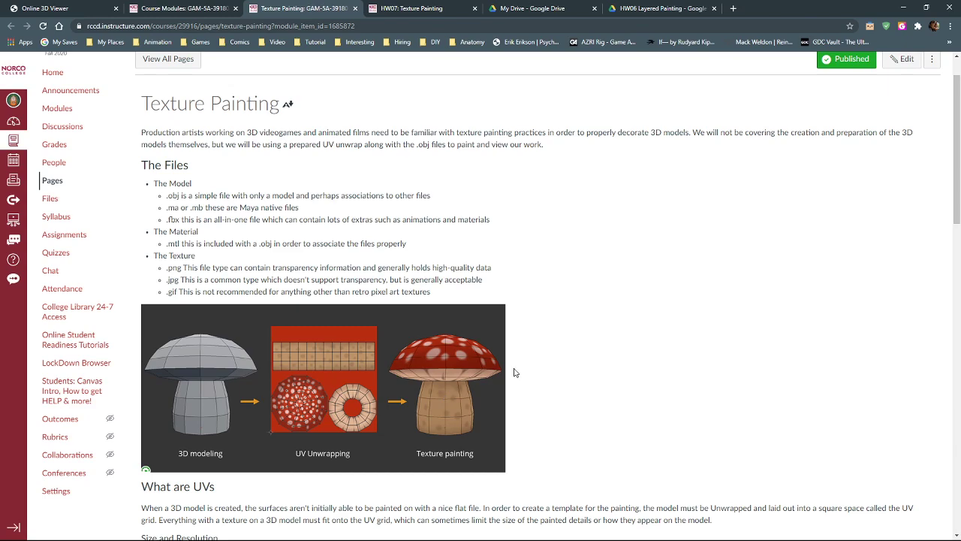
pyautogui.scroll(1, 577, 368)
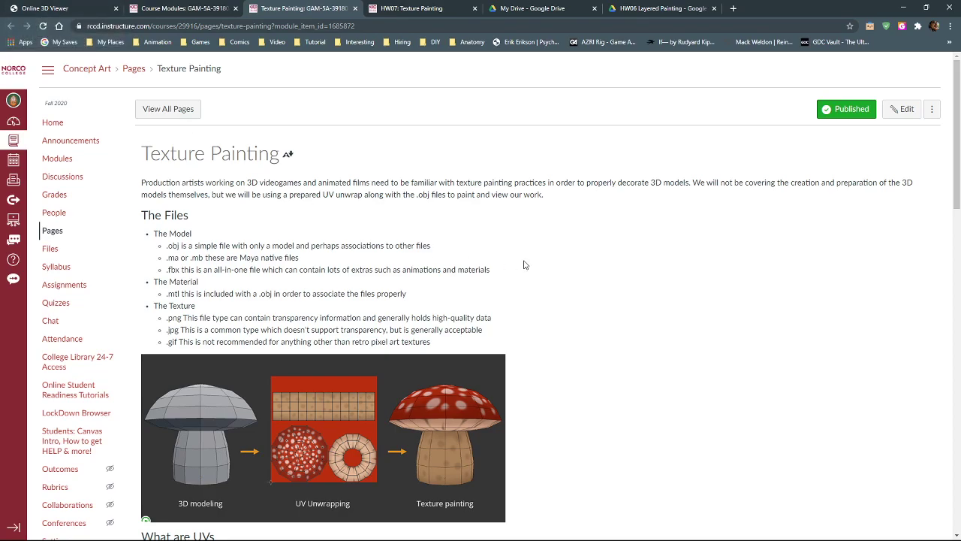
# Read through the lesson's sections on UVs, texture size and resolution, distortion and stretching, and seams
pyautogui.scroll(-7, 525, 265)
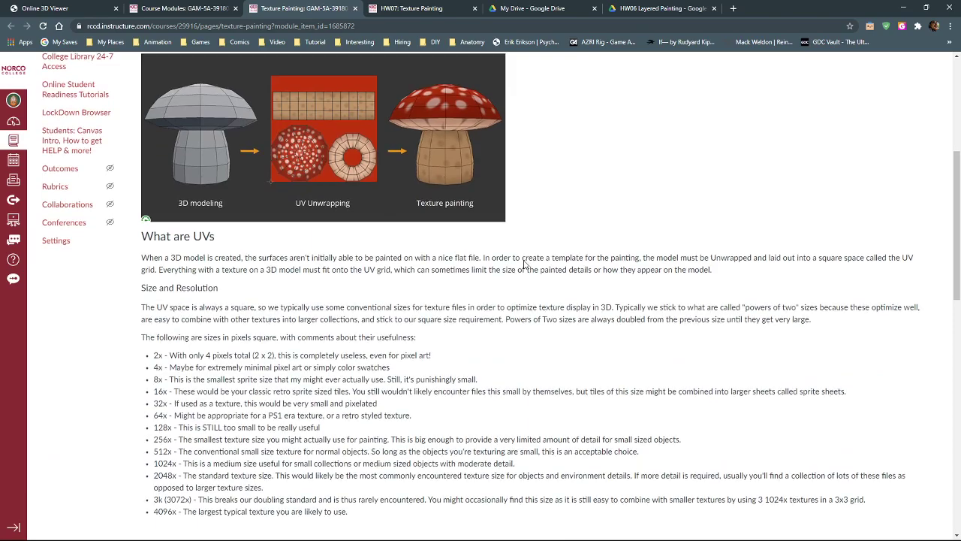
pyautogui.scroll(-3, 525, 265)
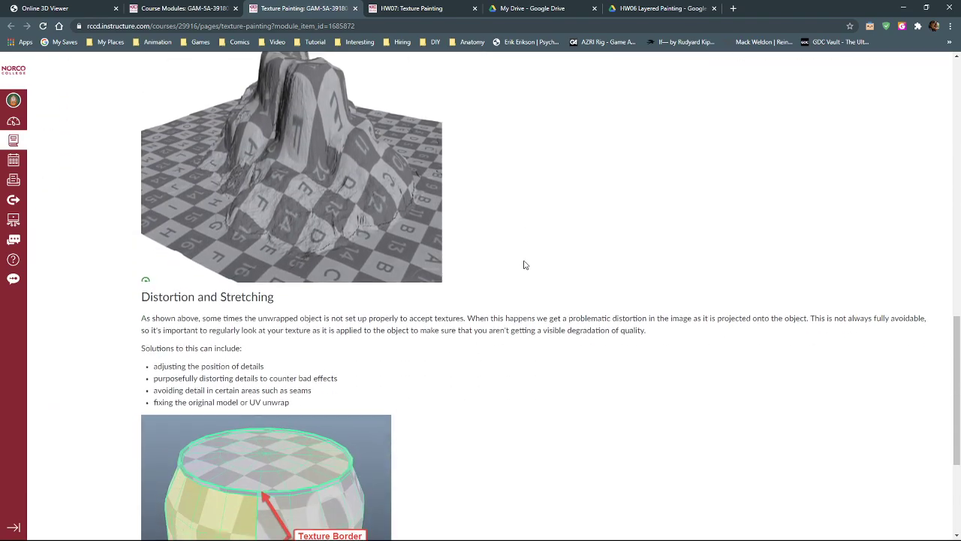
pyautogui.scroll(3, 525, 264)
pyautogui.scroll(8, 525, 264)
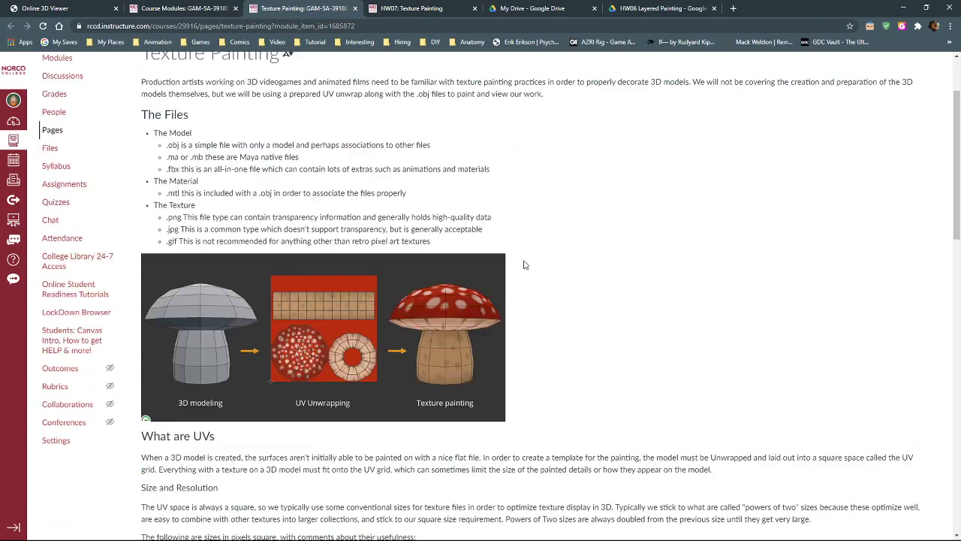
pyautogui.scroll(-5, 526, 264)
pyautogui.scroll(-5, 489, 285)
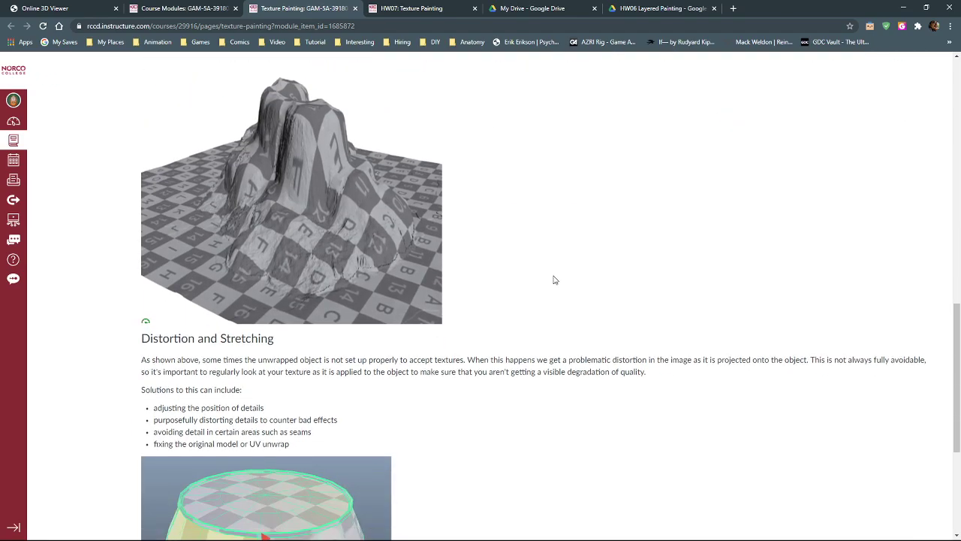
pyautogui.scroll(-1, 473, 287)
pyautogui.scroll(-3, 584, 268)
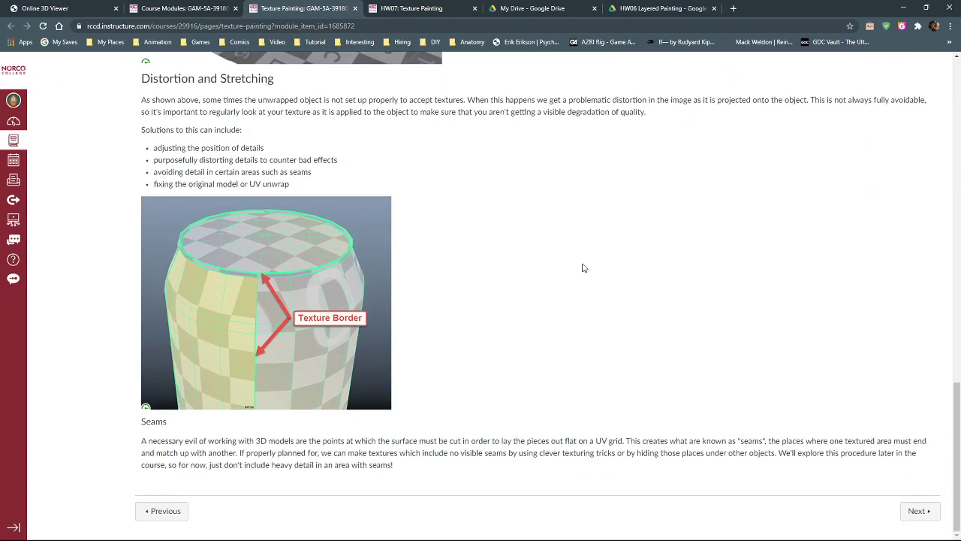
pyautogui.scroll(8, 575, 271)
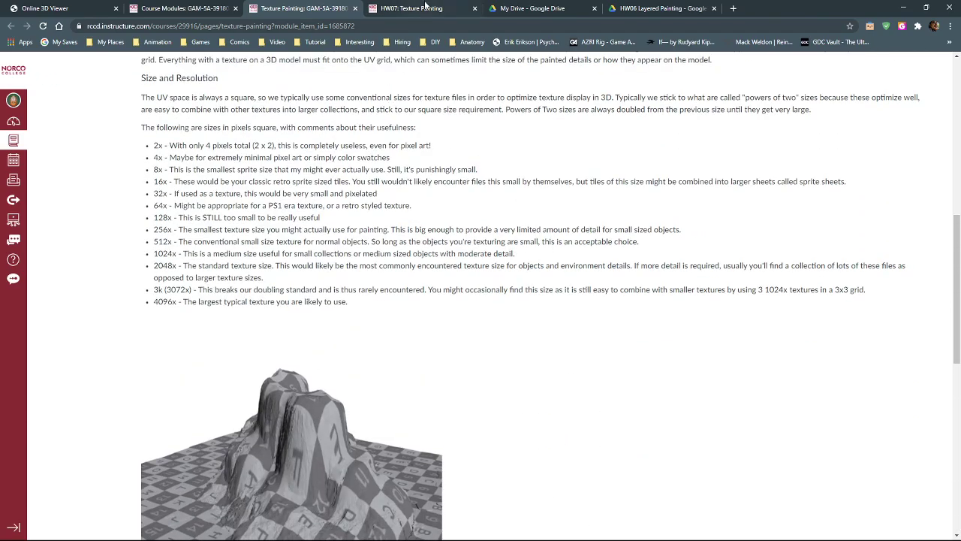
# Open the HW07: Texture Painting assignment page and look over its requirements and instructions
pyautogui.click(425, 9)
pyautogui.scroll(-2, 423, 242)
pyautogui.scroll(1, 422, 242)
pyautogui.scroll(1, 423, 241)
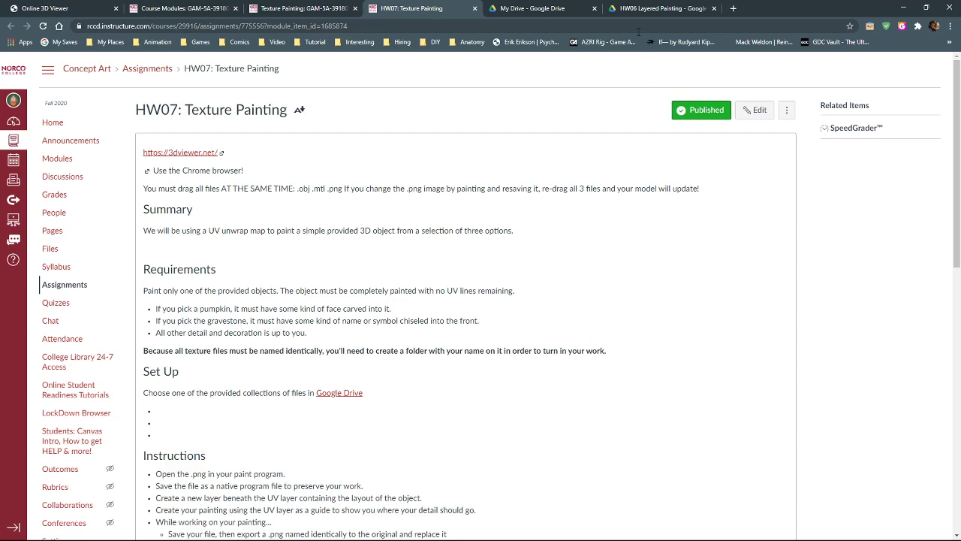
# In Google Drive, close the extra My Drive page and open the 3D Models folder inside the GAM5A-Concept Art course's Resources folder
pyautogui.click(650, 8)
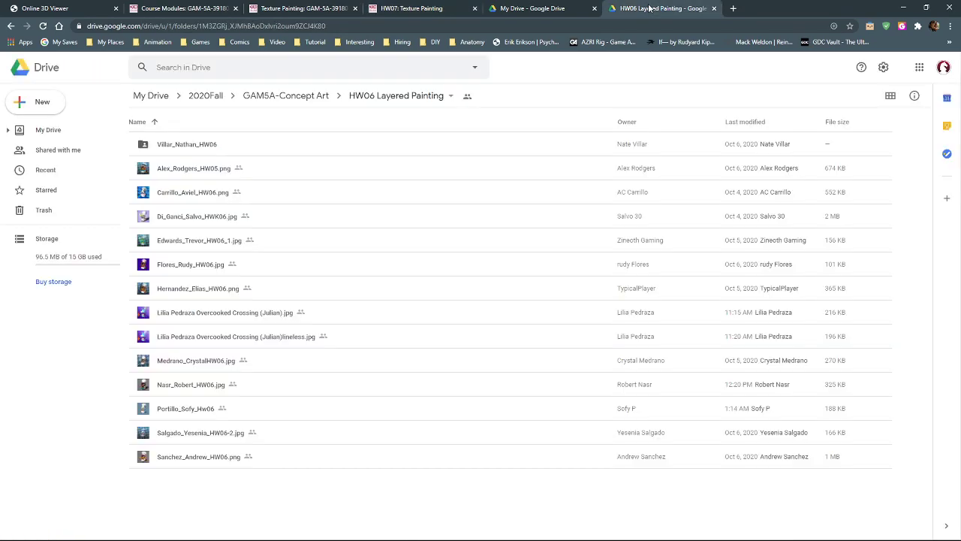
pyautogui.click(533, 7)
pyautogui.click(644, 8)
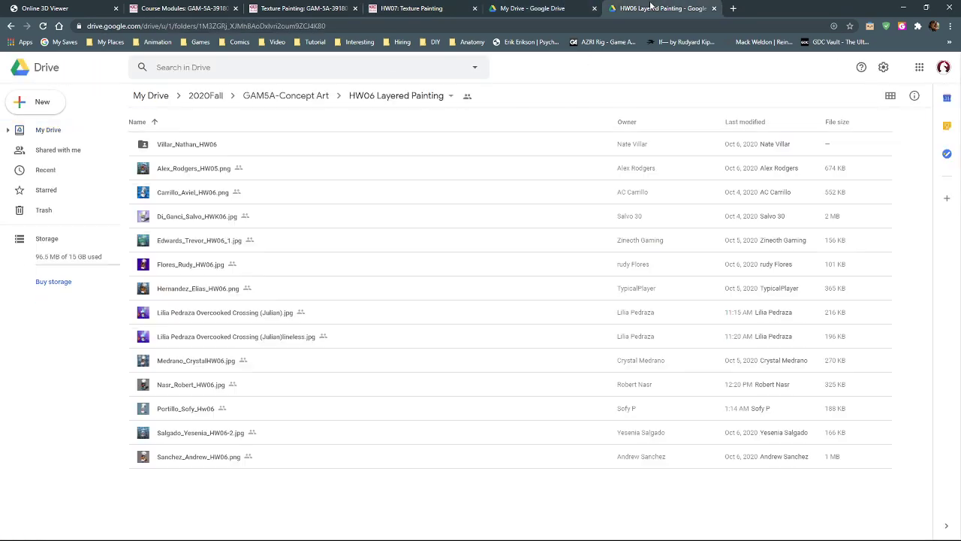
pyautogui.click(594, 9)
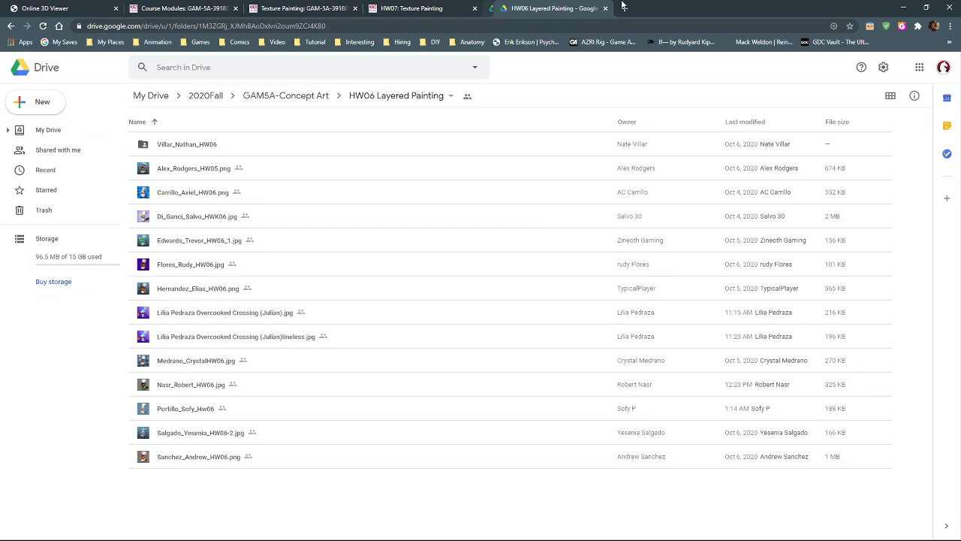
pyautogui.click(282, 101)
pyautogui.doubleClick(199, 293)
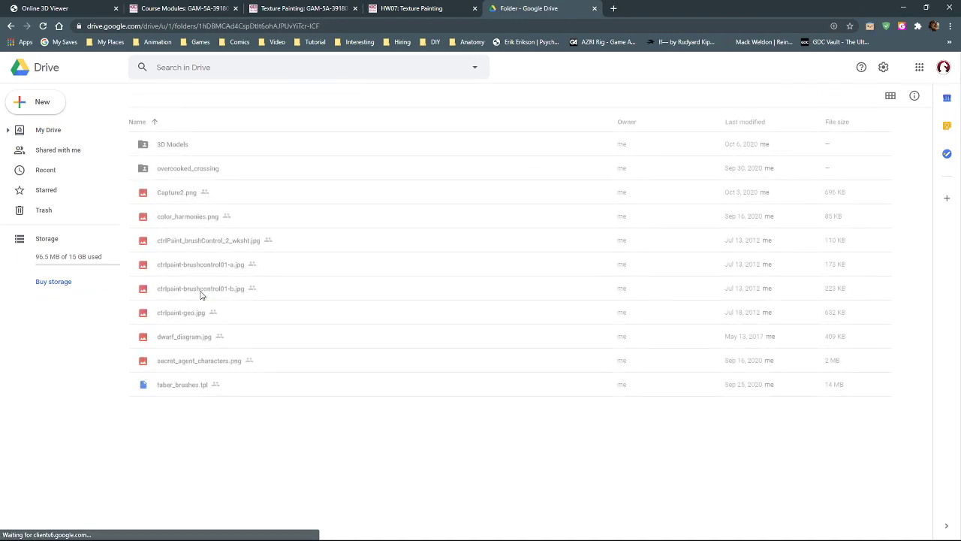
pyautogui.doubleClick(214, 147)
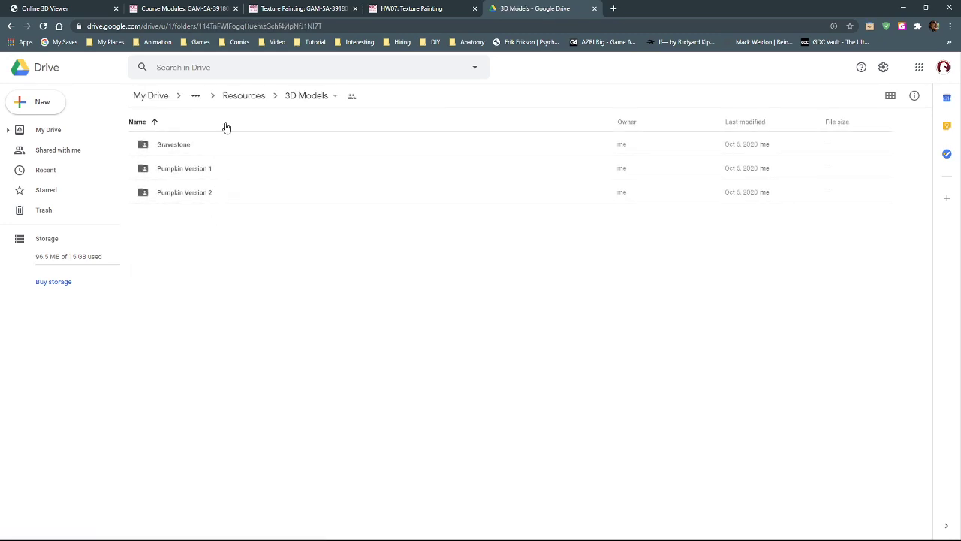
# Examine the model, material and texture files in the Gravestone, Pumpkin Version 1 and Pumpkin Version 2 folders
pyautogui.doubleClick(219, 147)
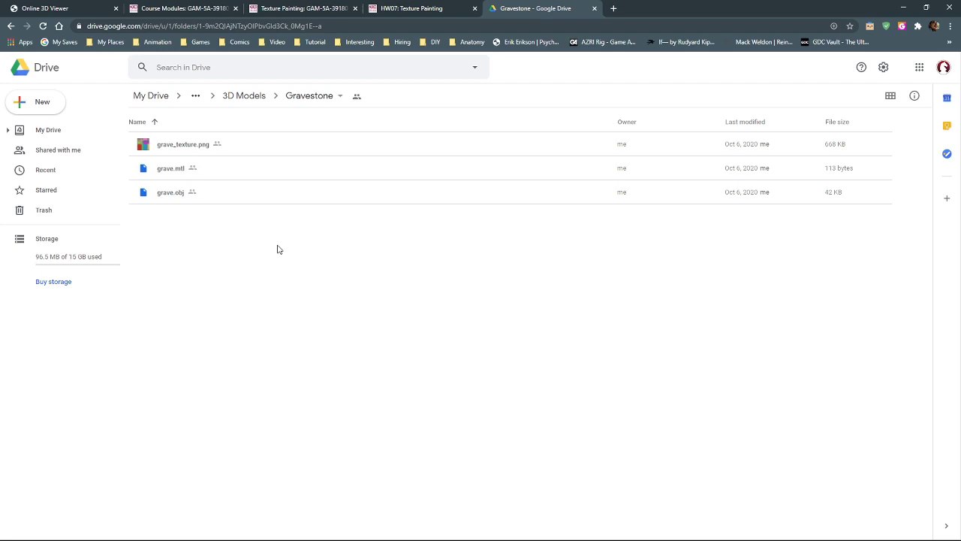
pyautogui.click(182, 148)
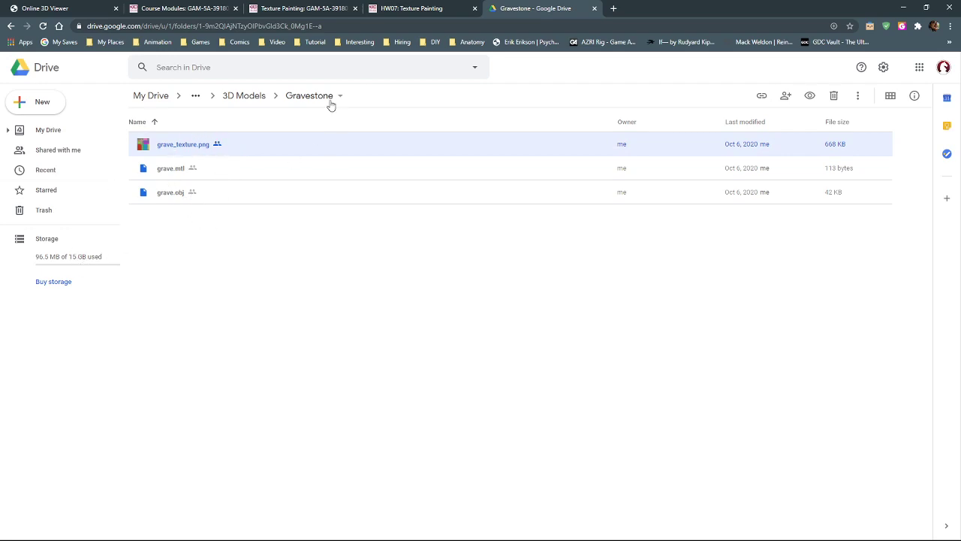
pyautogui.click(258, 98)
pyautogui.doubleClick(211, 174)
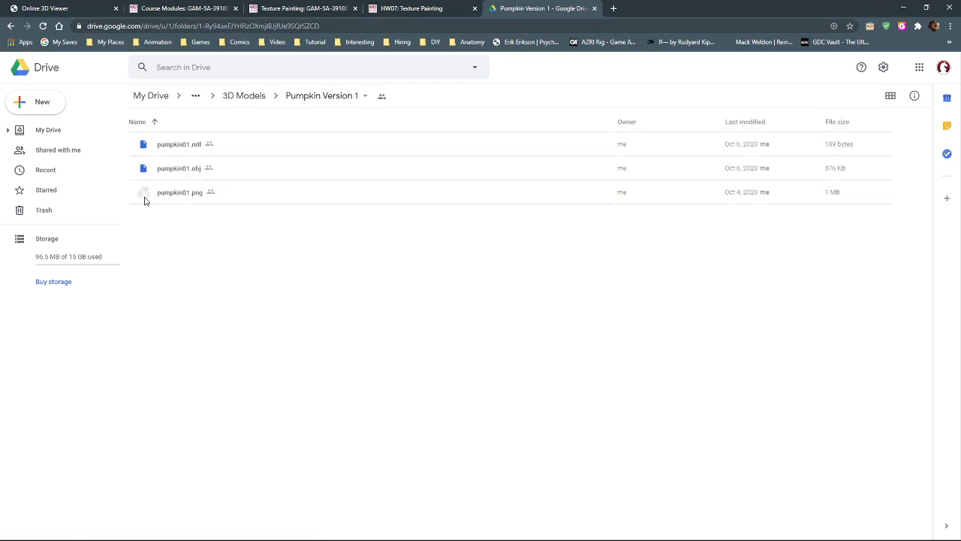
pyautogui.click(253, 95)
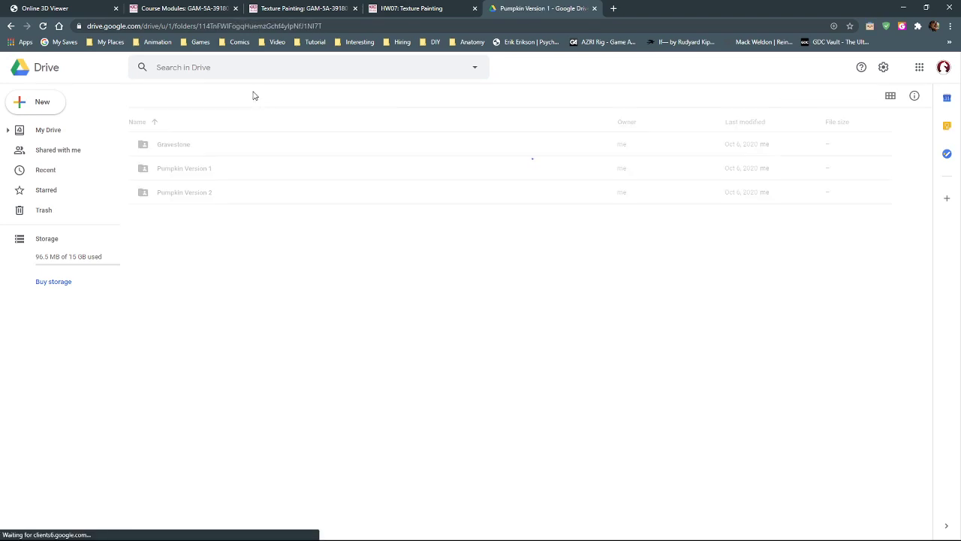
pyautogui.doubleClick(217, 196)
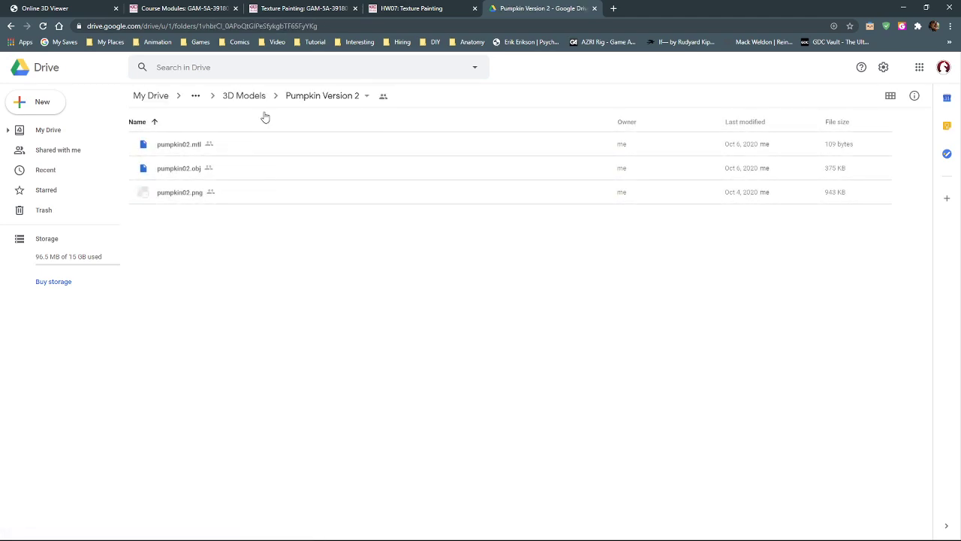
# Load the gravestone's model, material and texture files together into Online 3D Viewer and orbit around the textured model
pyautogui.click(70, 7)
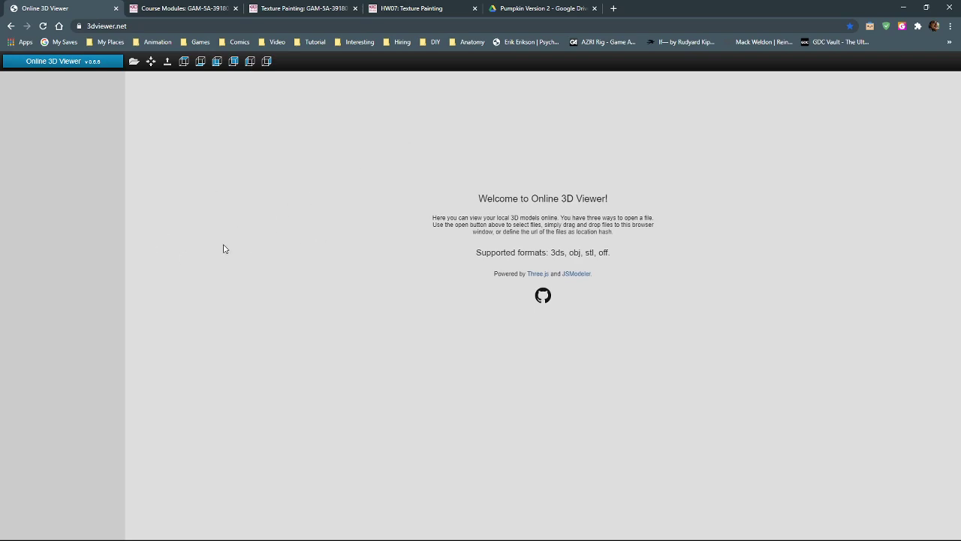
pyautogui.click(556, 8)
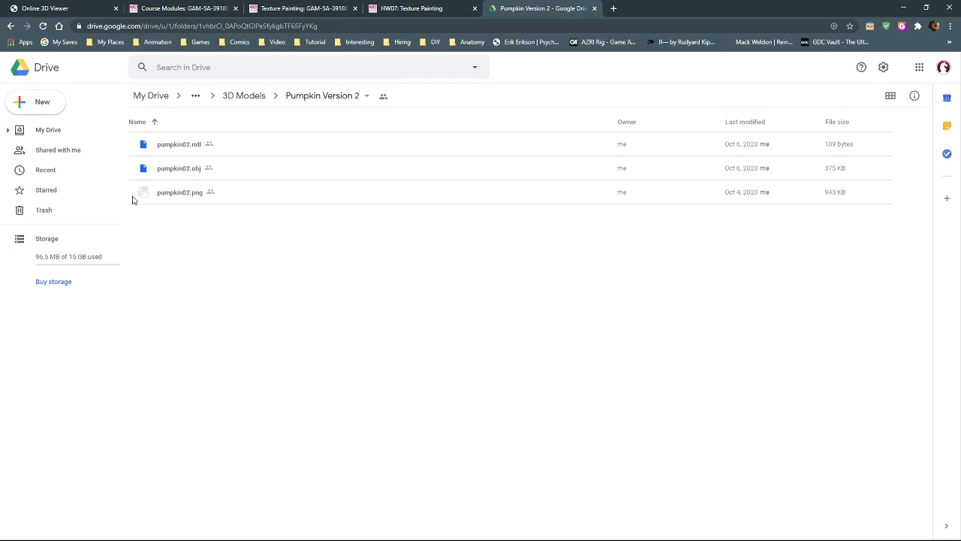
pyautogui.click(54, 6)
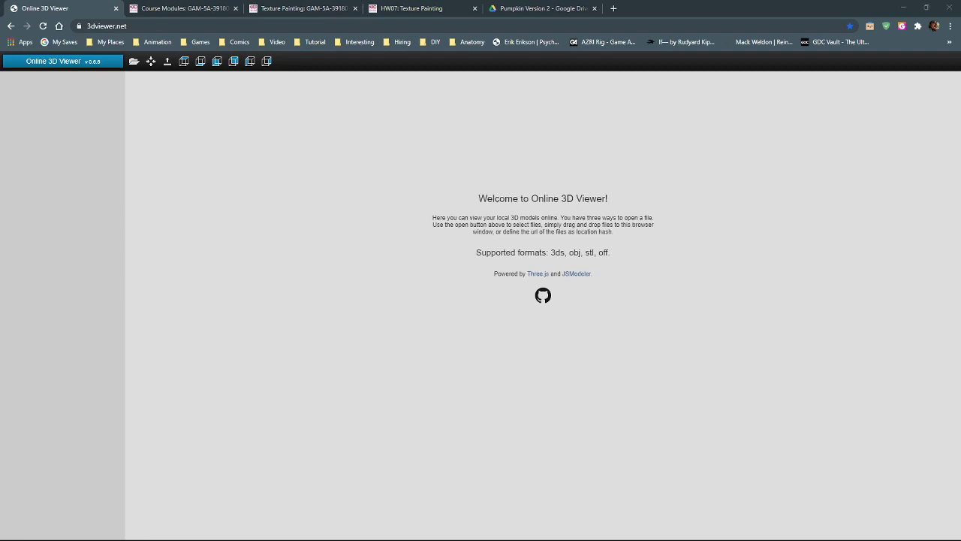
pyautogui.moveTo(409, 360); pyautogui.dragTo(328, 225)
pyautogui.click(216, 61)
pyautogui.moveTo(574, 407); pyautogui.dragTo(599, 428)
pyautogui.moveTo(590, 389); pyautogui.dragTo(563, 394)
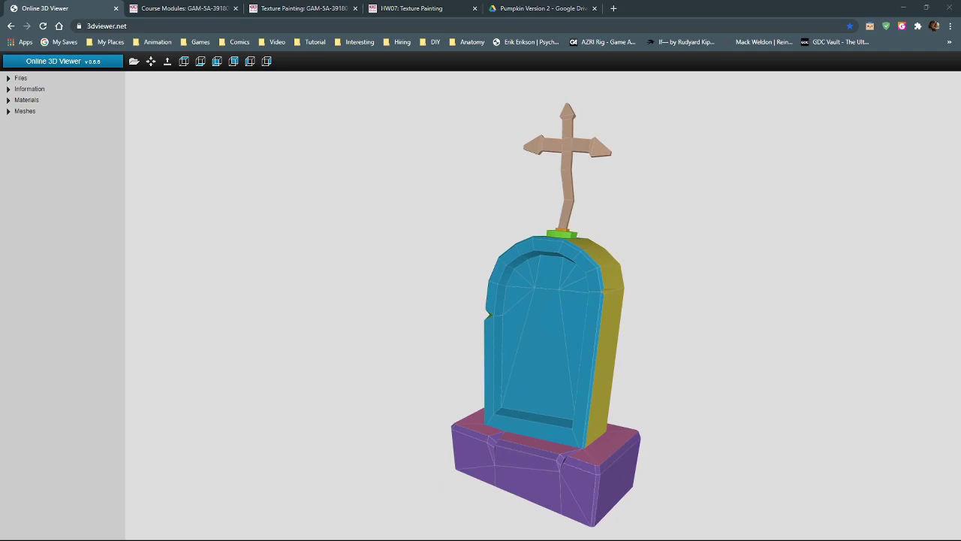
# Load the first painted pumpkin's files into the 3D viewer and turn the model to show its face
pyautogui.moveTo(143, 368); pyautogui.dragTo(399, 315)
pyautogui.moveTo(570, 350); pyautogui.dragTo(552, 335)
pyautogui.scroll(-3, 609, 368)
pyautogui.moveTo(610, 368)
pyautogui.mouseDown()
pyautogui.moveTo(624, 313)
pyautogui.moveTo(600, 425)
pyautogui.moveTo(414, 382)
pyautogui.moveTo(633, 380)
pyautogui.moveTo(388, 378)
pyautogui.moveTo(590, 382)
pyautogui.moveTo(639, 360)
pyautogui.moveTo(621, 369)
pyautogui.moveTo(610, 353)
pyautogui.mouseUp()
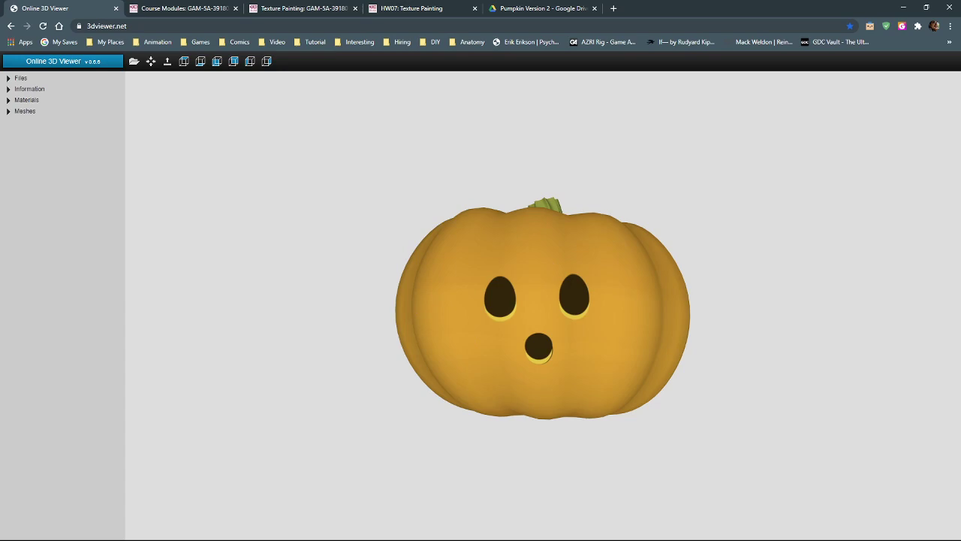
# Load the other painted pumpkin's files into the 3D viewer and inspect its face and stem from several angles
pyautogui.moveTo(266, 298); pyautogui.dragTo(535, 332)
pyautogui.scroll(-3, 451, 296)
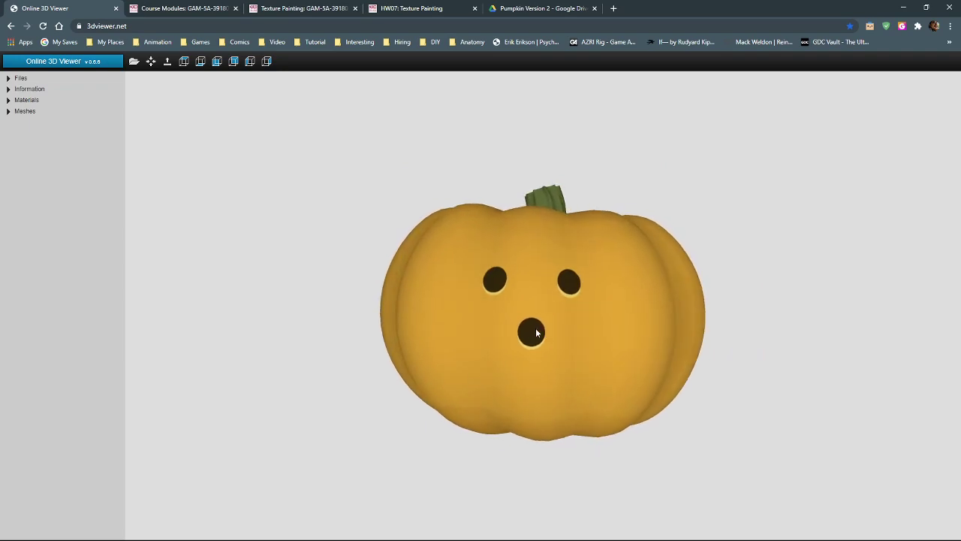
pyautogui.scroll(2, 536, 332)
pyautogui.scroll(-3, 561, 338)
pyautogui.moveTo(561, 338); pyautogui.dragTo(653, 321)
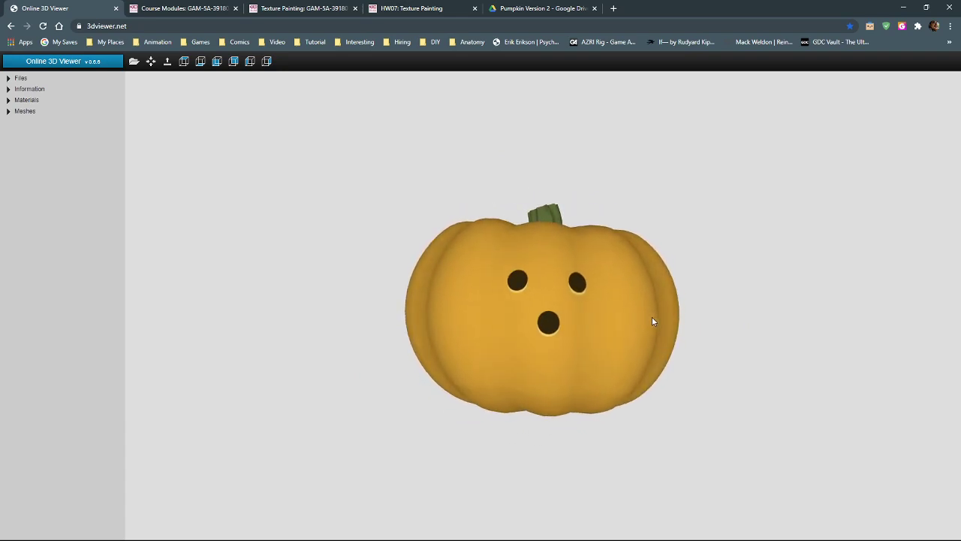
pyautogui.scroll(1, 611, 314)
pyautogui.moveTo(592, 308); pyautogui.dragTo(662, 268)
pyautogui.moveTo(579, 325); pyautogui.dragTo(522, 338)
pyautogui.moveTo(609, 352); pyautogui.dragTo(559, 336)
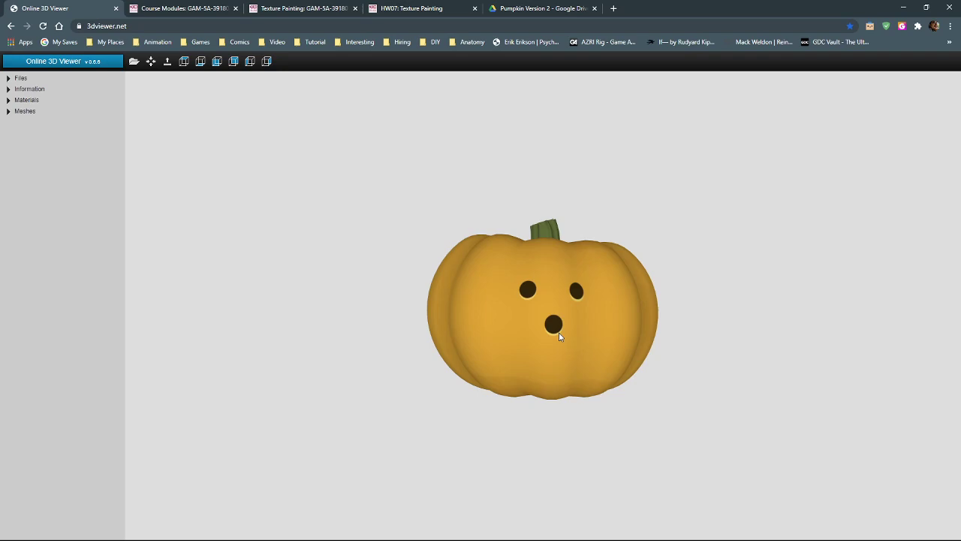
pyautogui.moveTo(557, 295); pyautogui.dragTo(511, 301)
pyautogui.scroll(5, 563, 333)
# Return to the Texture Painting lesson page and review its distortion, stretching and seams sections
pyautogui.click(196, 9)
pyautogui.click(295, 8)
pyautogui.click(419, 8)
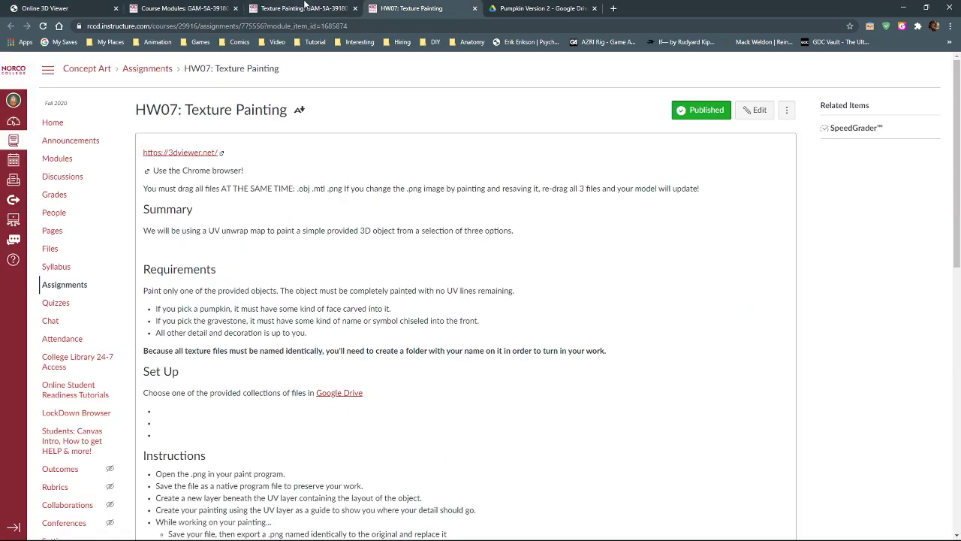
pyautogui.click(305, 6)
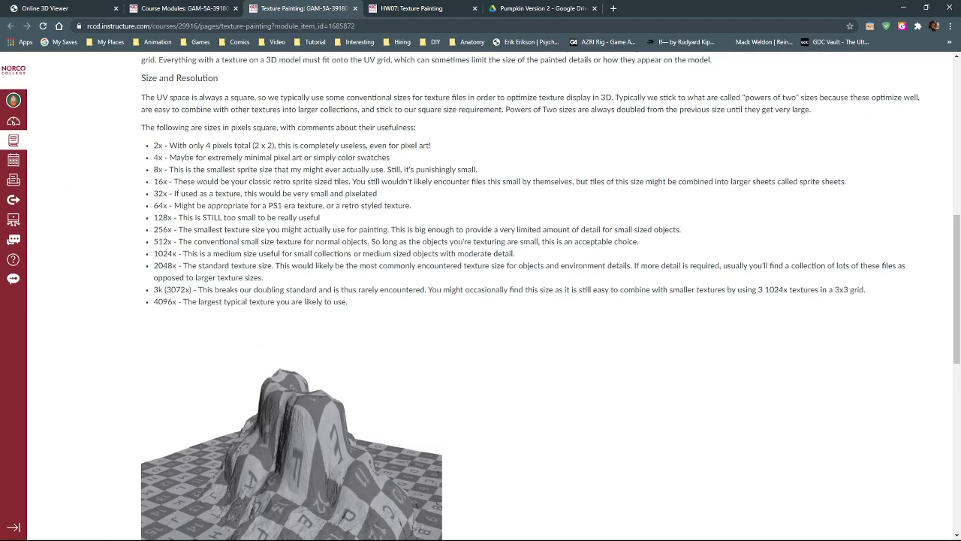
pyautogui.scroll(-8, 423, 312)
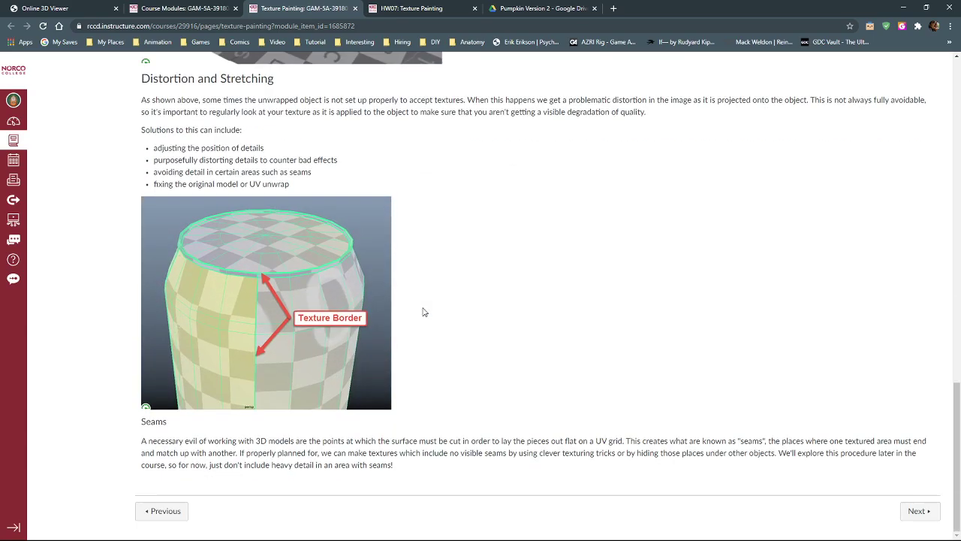
pyautogui.scroll(8, 427, 307)
pyautogui.scroll(-8, 428, 308)
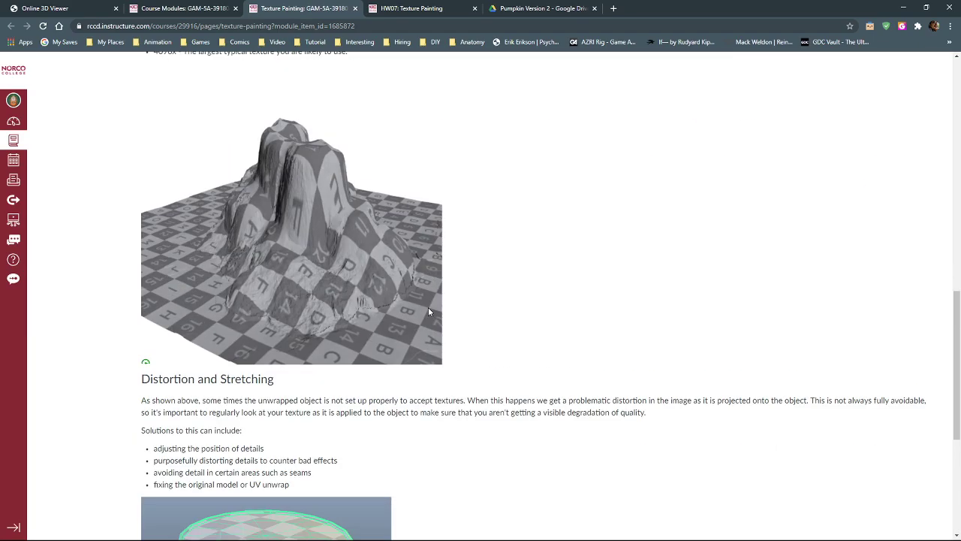
# Check the HW07: Texture Painting assignment's requirements and instructions, and return to the seams section of the Texture Painting lesson
pyautogui.click(423, 8)
pyautogui.scroll(-3, 413, 250)
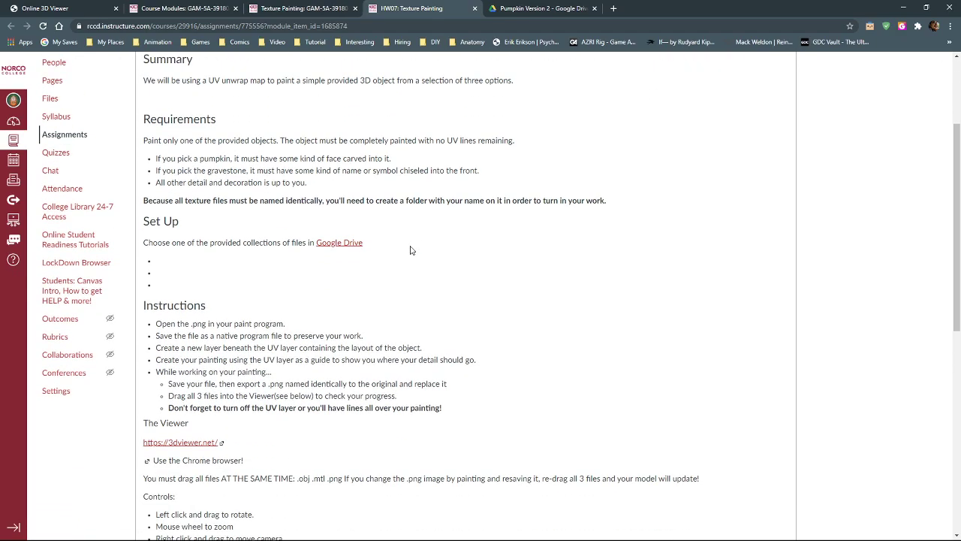
pyautogui.click(326, 6)
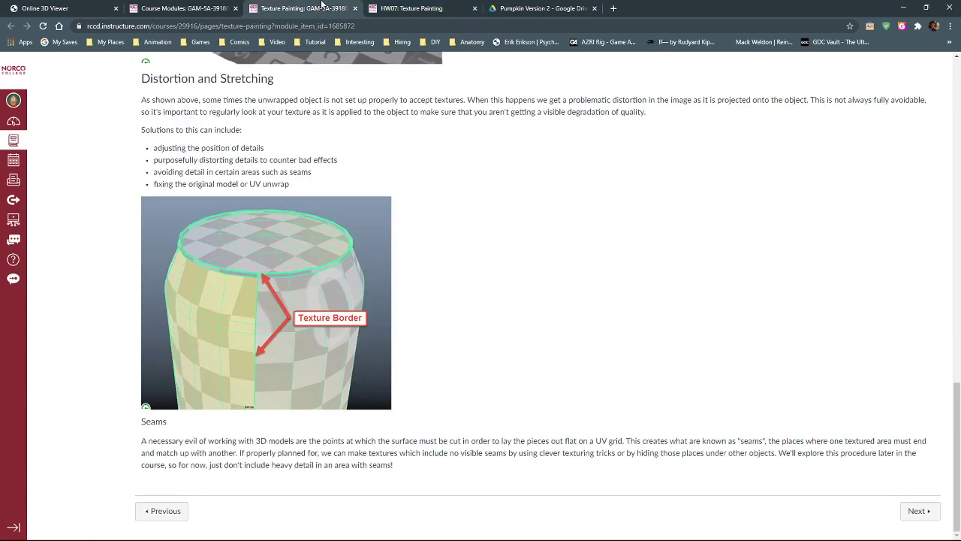
# Review the .obj, .mtl and .png files in the Pumpkin Version 2 folder on Google Drive, glancing at the pumpkin in Online 3D Viewer
pyautogui.click(537, 8)
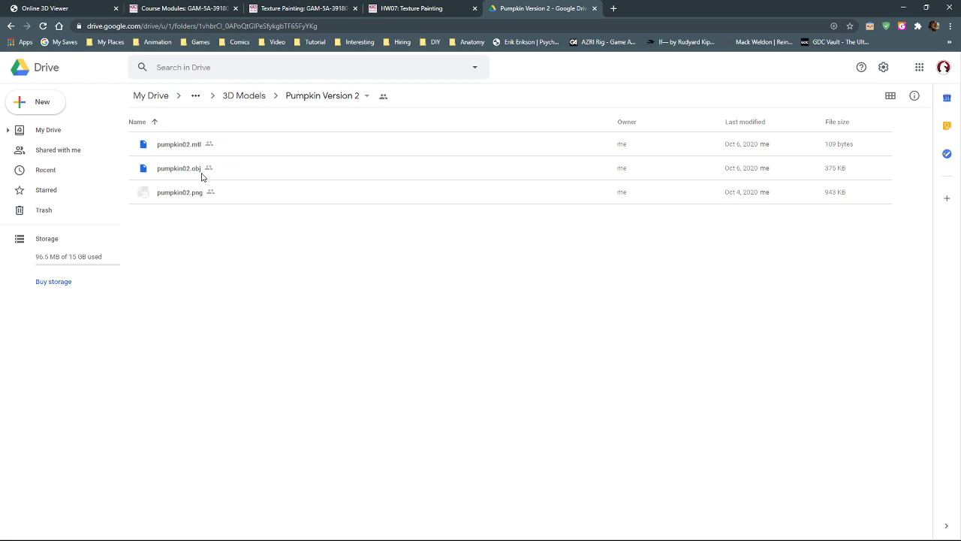
pyautogui.click(75, 12)
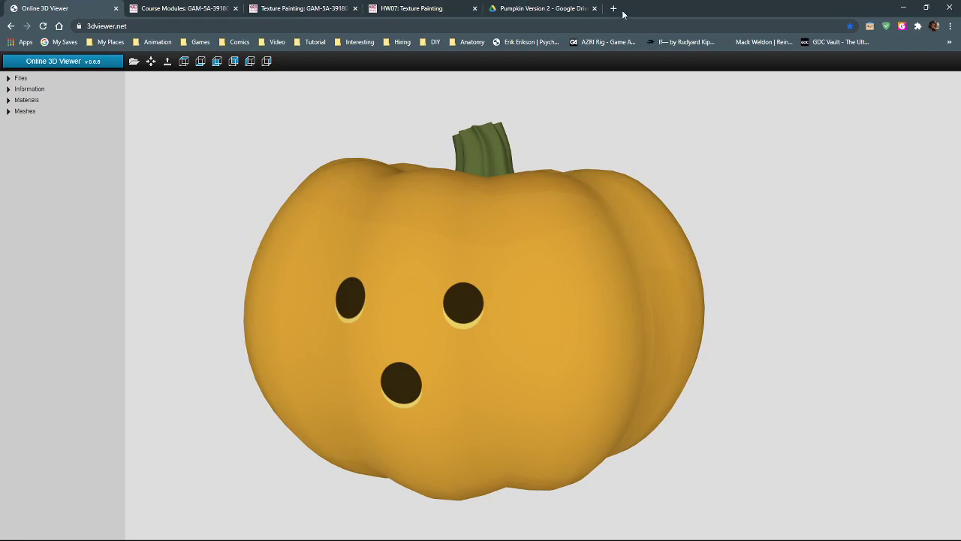
pyautogui.click(562, 9)
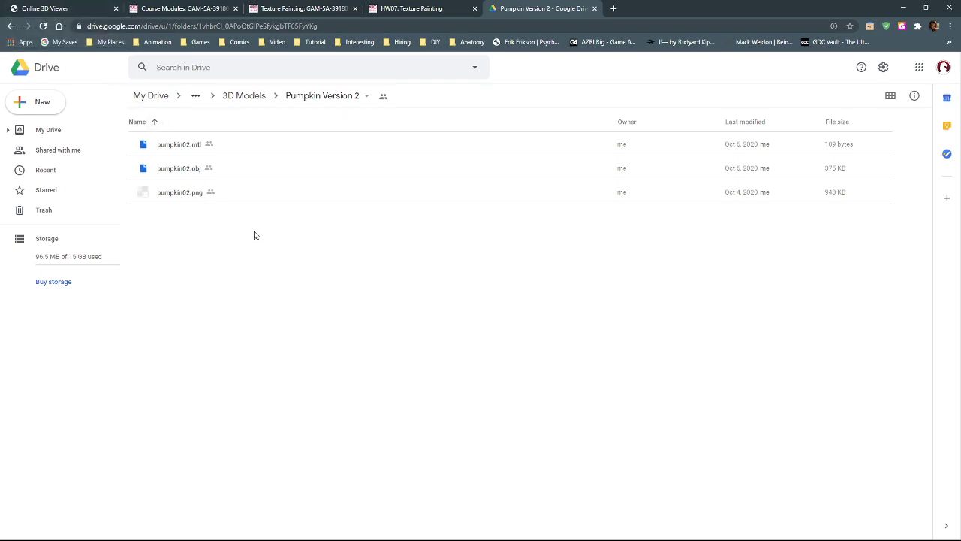
pyautogui.click(199, 172)
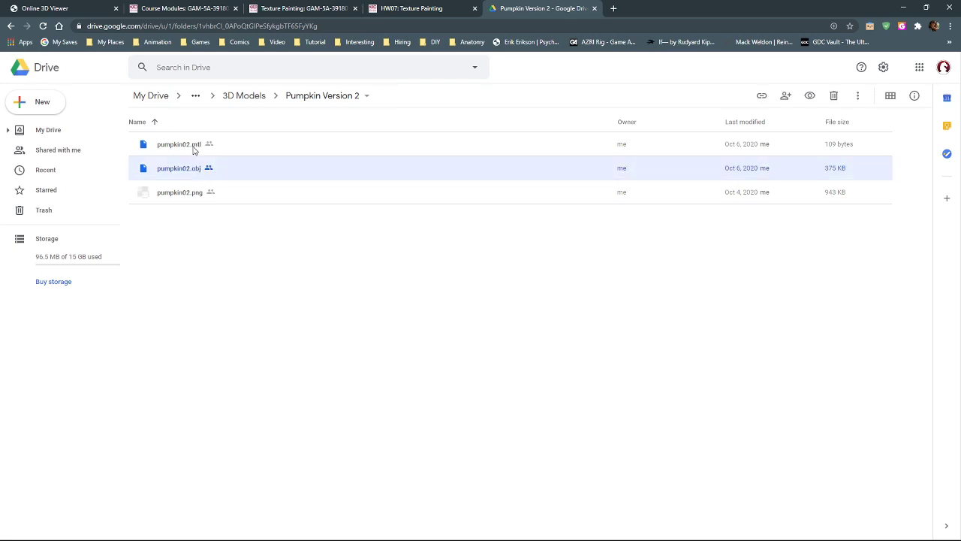
pyautogui.click(195, 149)
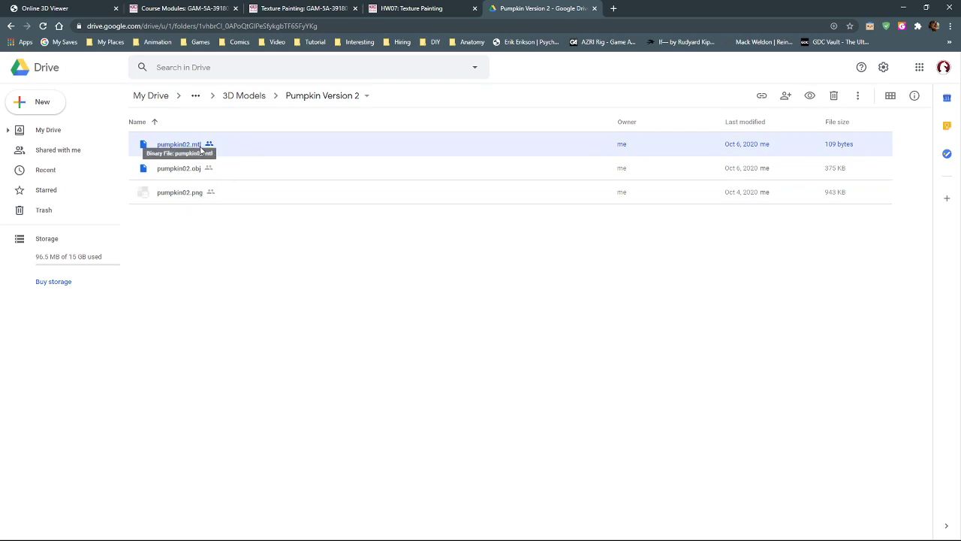
pyautogui.click(198, 197)
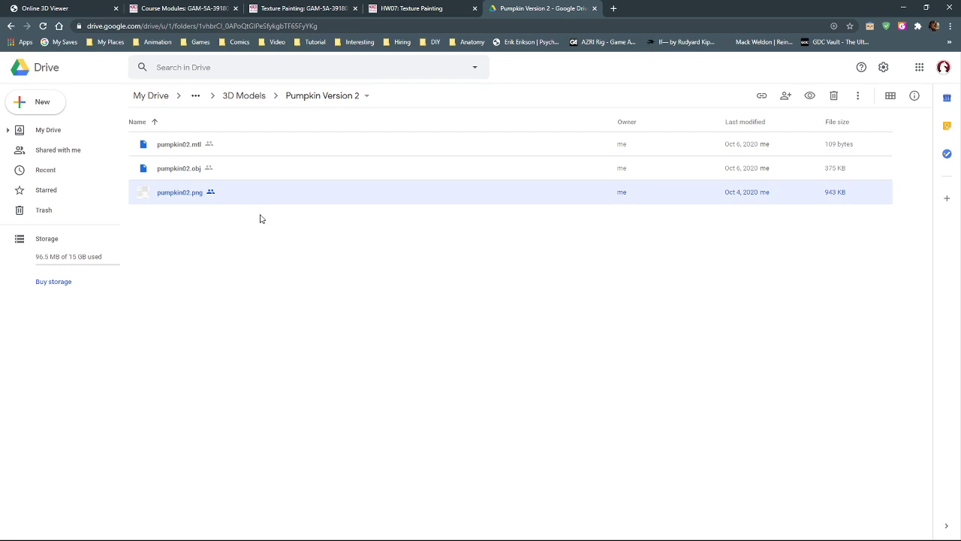
pyautogui.click(304, 226)
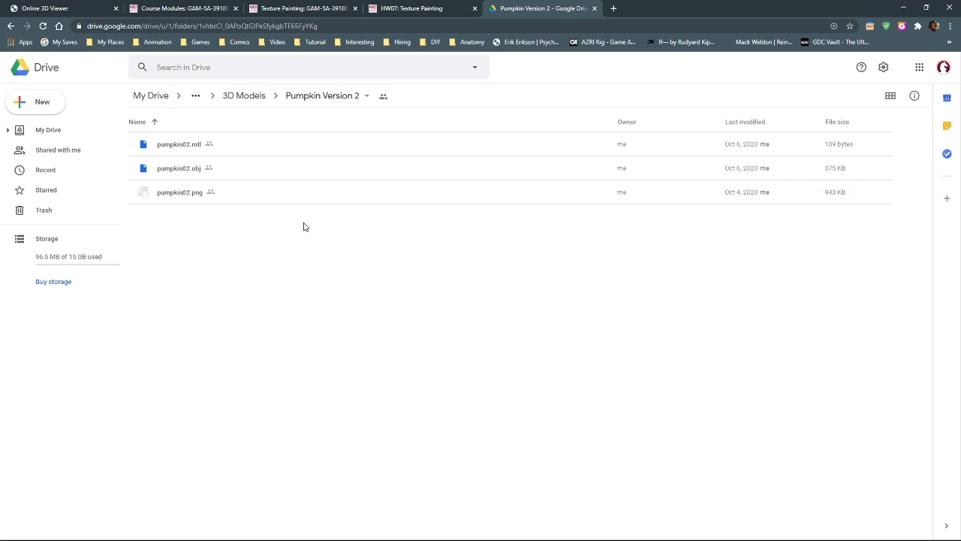
# Close the course modules, lesson, HW07 assignment and 3D viewer pages, leaving only the Google Drive page open
pyautogui.click(315, 6)
pyautogui.click(214, 8)
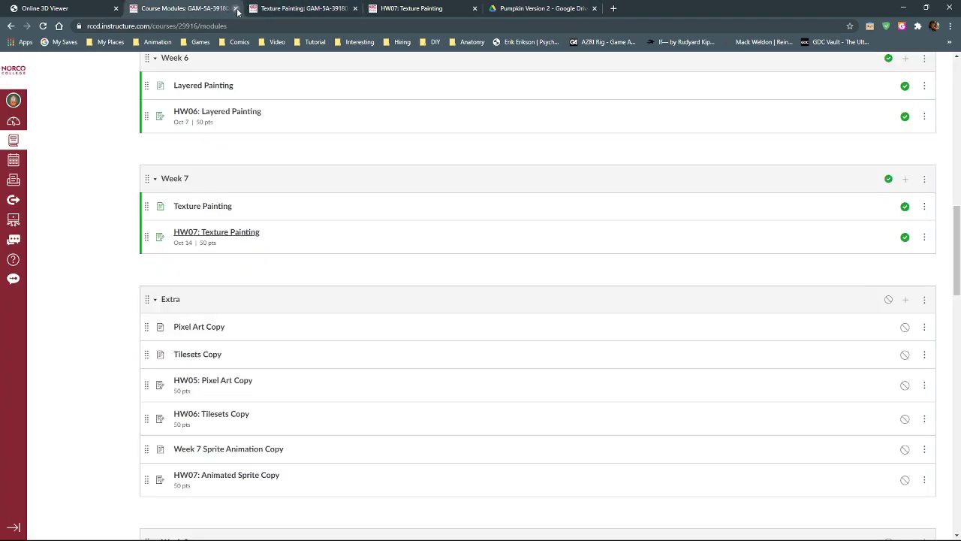
pyautogui.click(238, 11)
pyautogui.click(235, 9)
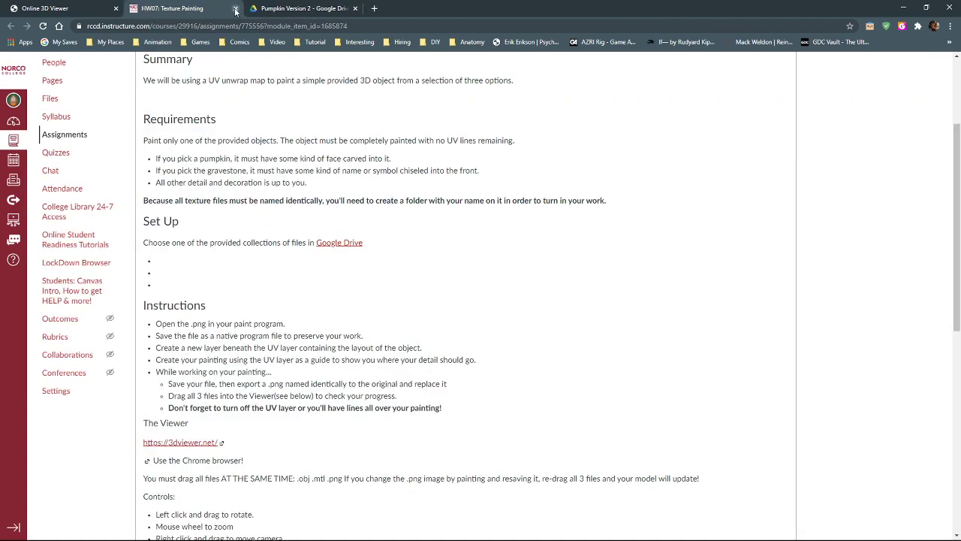
pyautogui.click(235, 10)
pyautogui.click(101, 8)
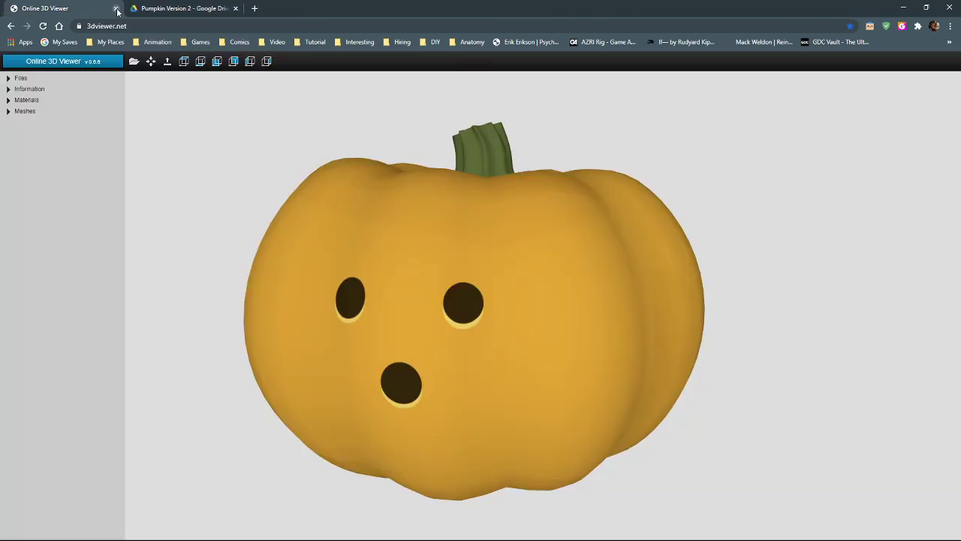
pyautogui.click(116, 8)
# Go up to the Resources folder and preview the pug painting Capture2.png, closing the preview when done
pyautogui.click(257, 98)
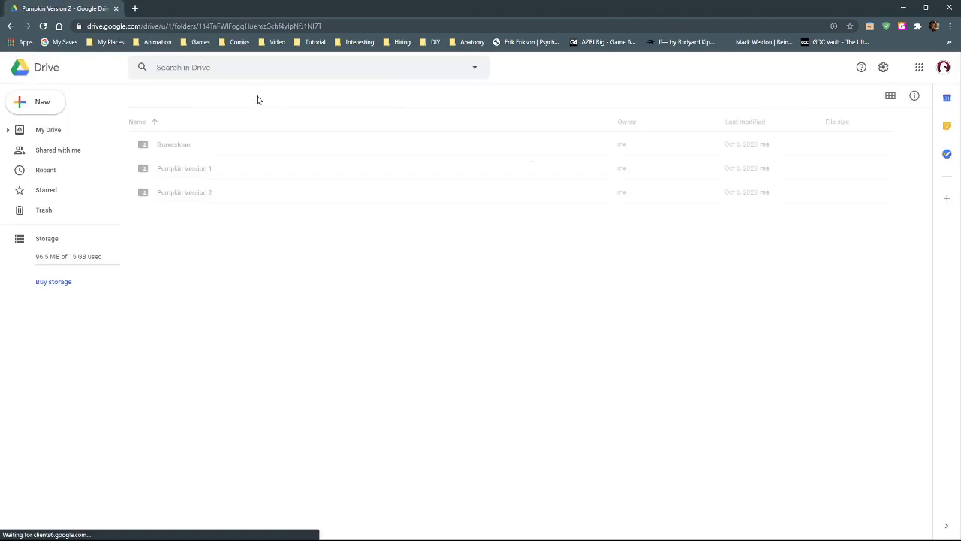
pyautogui.click(257, 98)
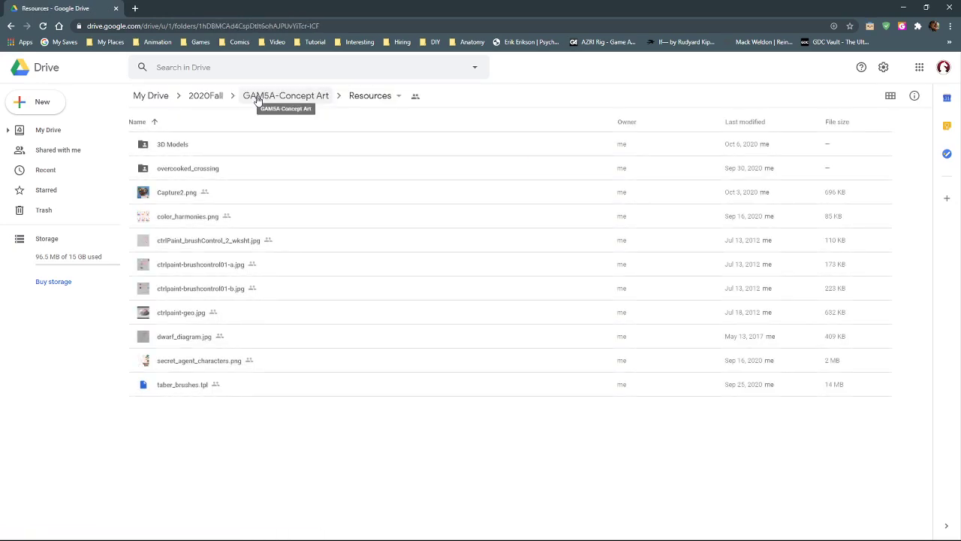
pyautogui.click(143, 192)
pyautogui.doubleClick(142, 192)
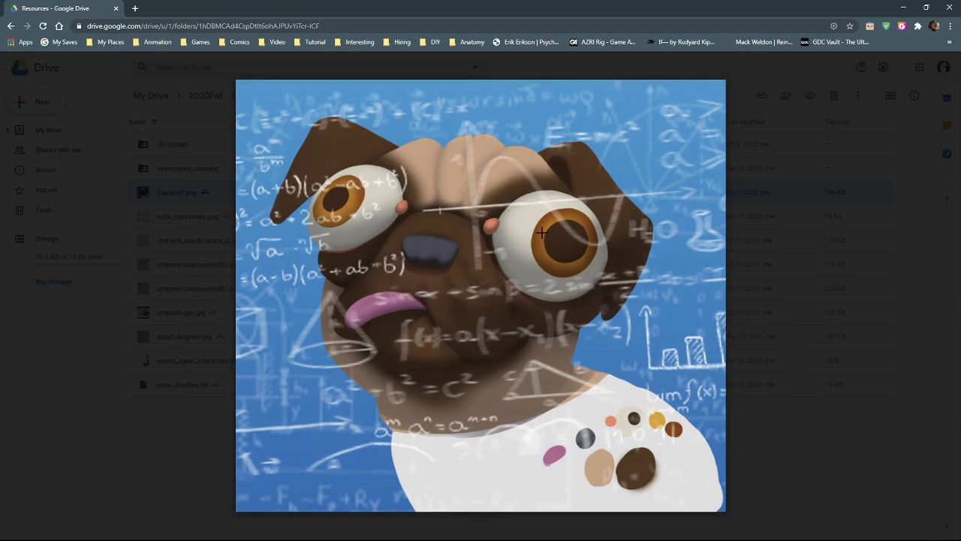
pyautogui.click(190, 425)
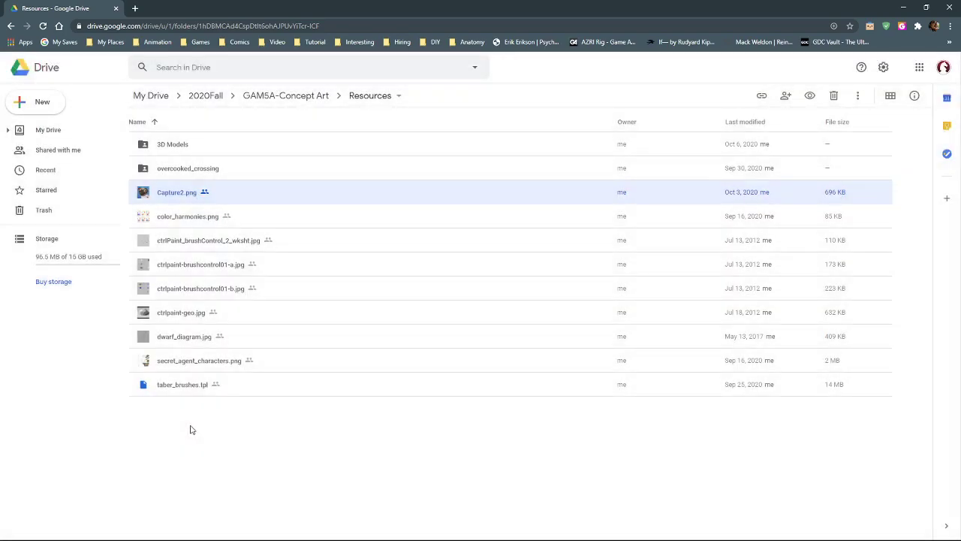
# Open the HW06 Layered Painting folder inside GAM5A-Concept Art
pyautogui.click(300, 99)
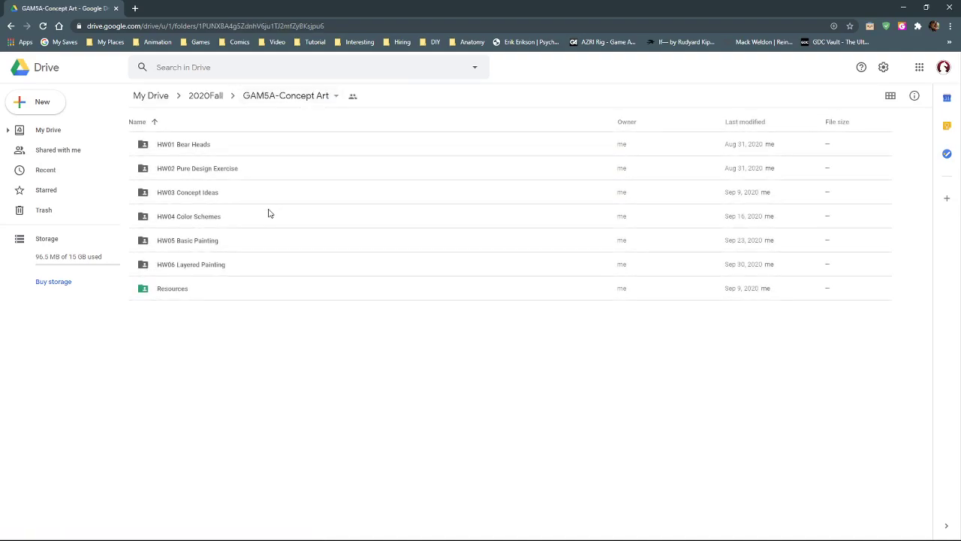
pyautogui.click(239, 272)
pyautogui.doubleClick(239, 273)
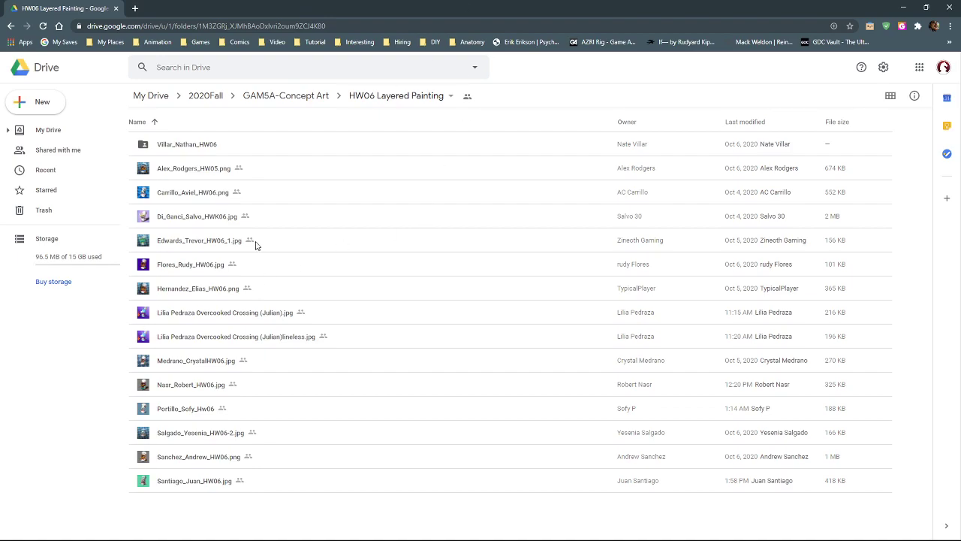
# Review the rhino chef painting, marking its horn, cheek and hat without leaving a comment, and close the preview
pyautogui.doubleClick(140, 217)
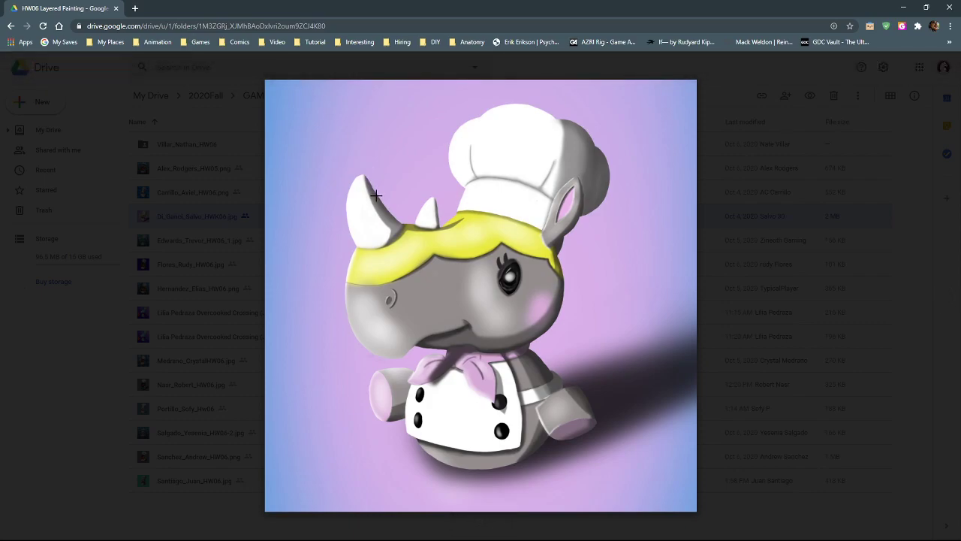
pyautogui.moveTo(363, 176); pyautogui.dragTo(409, 238)
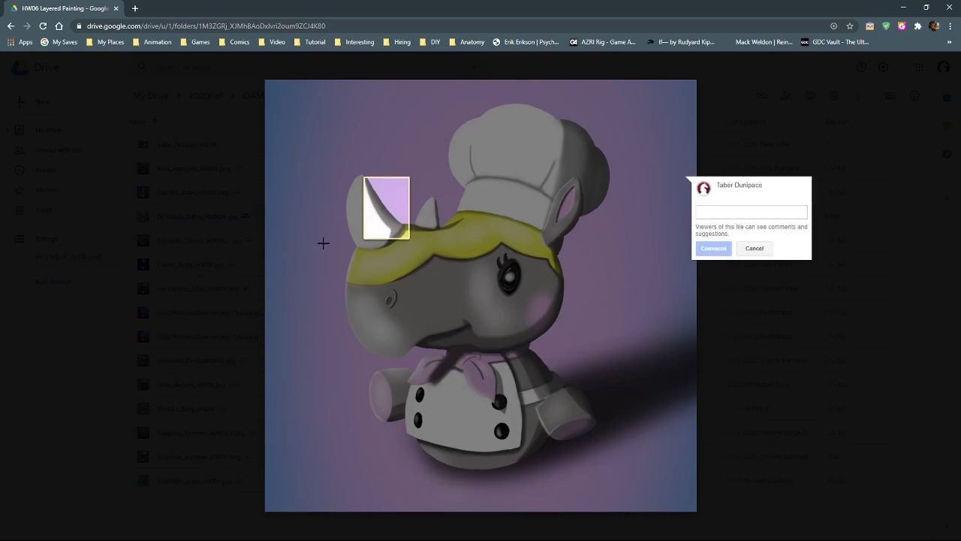
pyautogui.press('Escape')
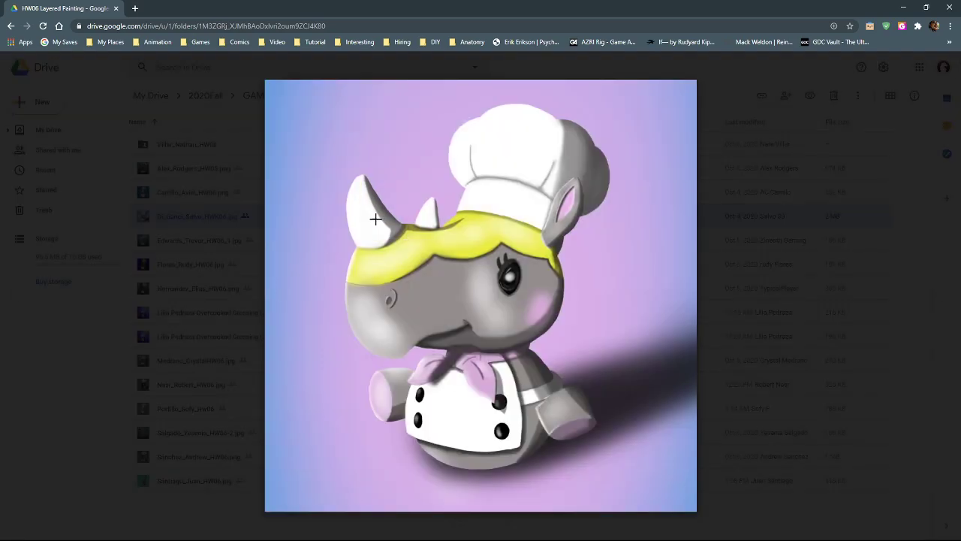
pyautogui.moveTo(505, 291); pyautogui.dragTo(576, 350)
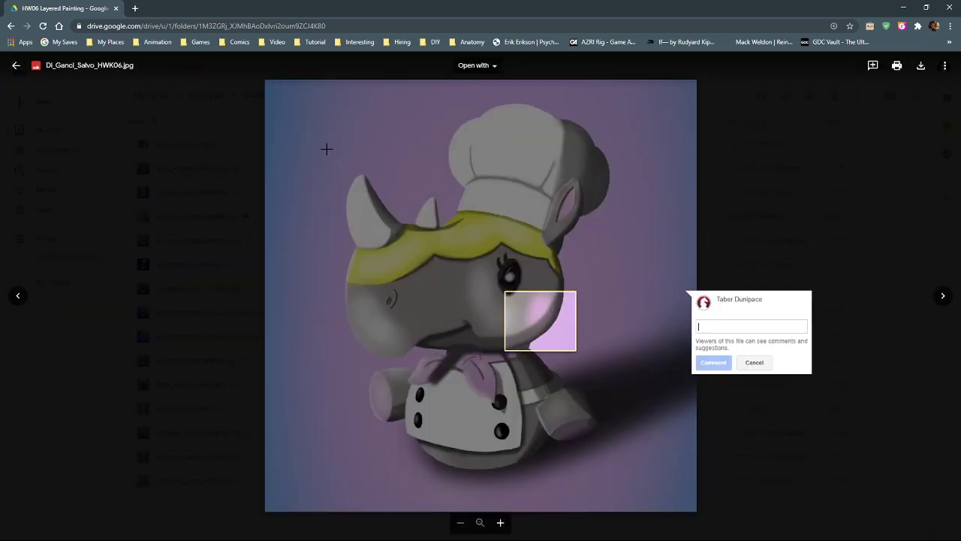
pyautogui.press('Escape')
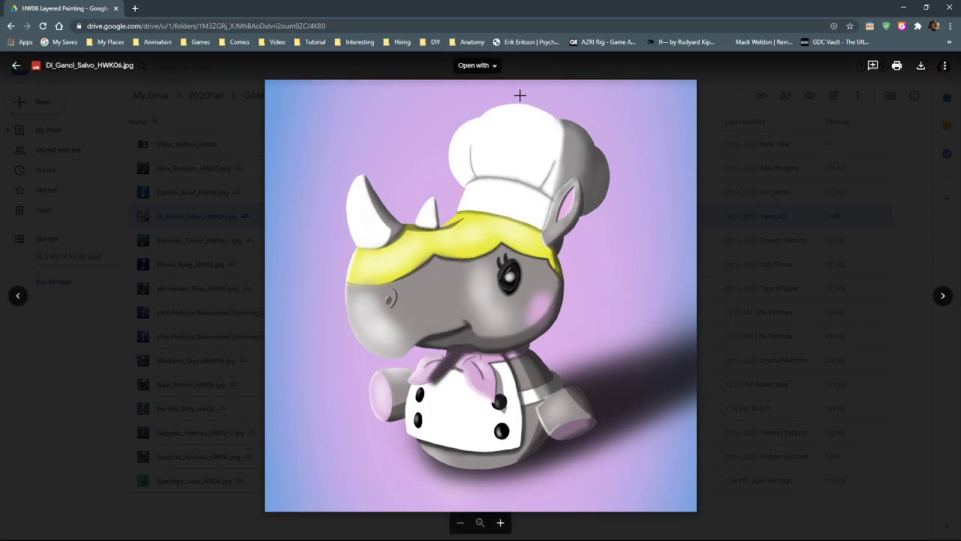
pyautogui.moveTo(519, 96); pyautogui.dragTo(612, 206)
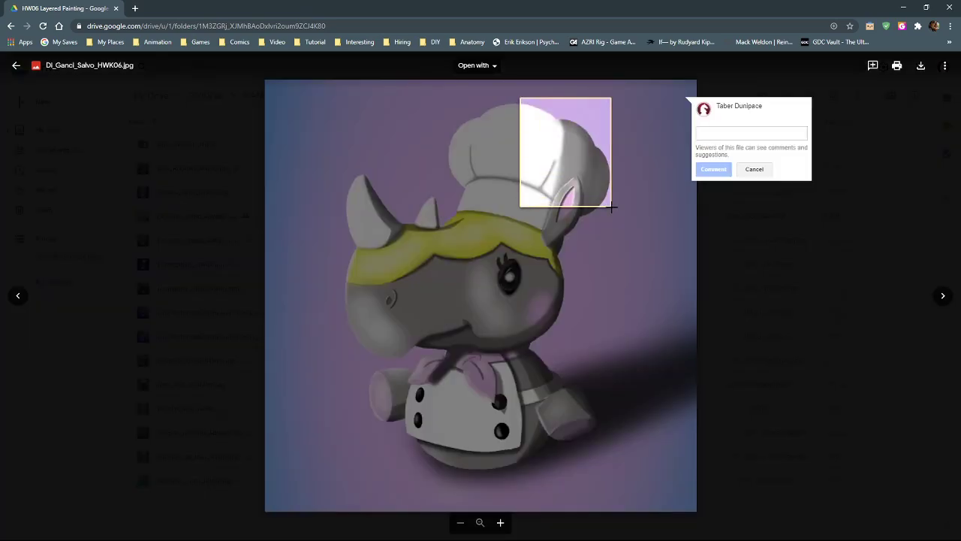
pyautogui.press('Escape')
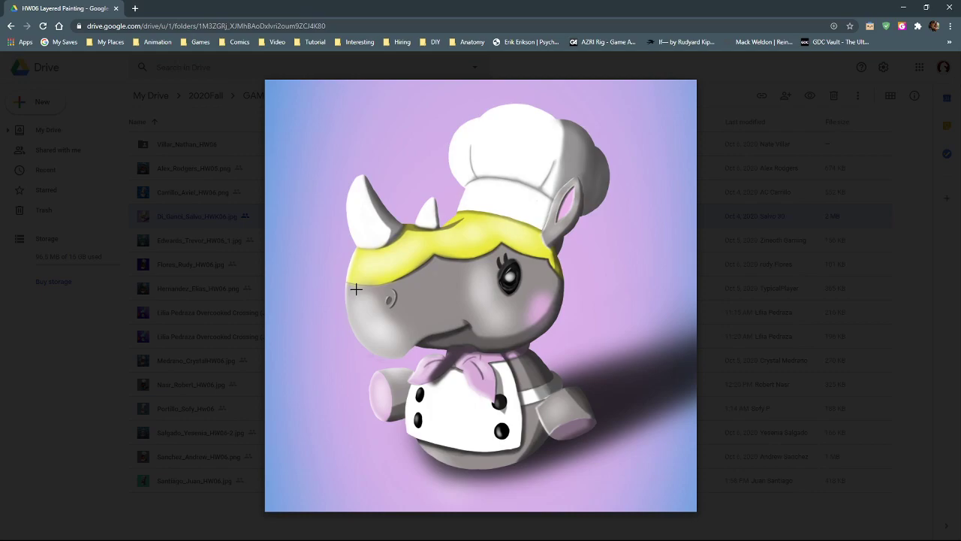
pyautogui.click(111, 345)
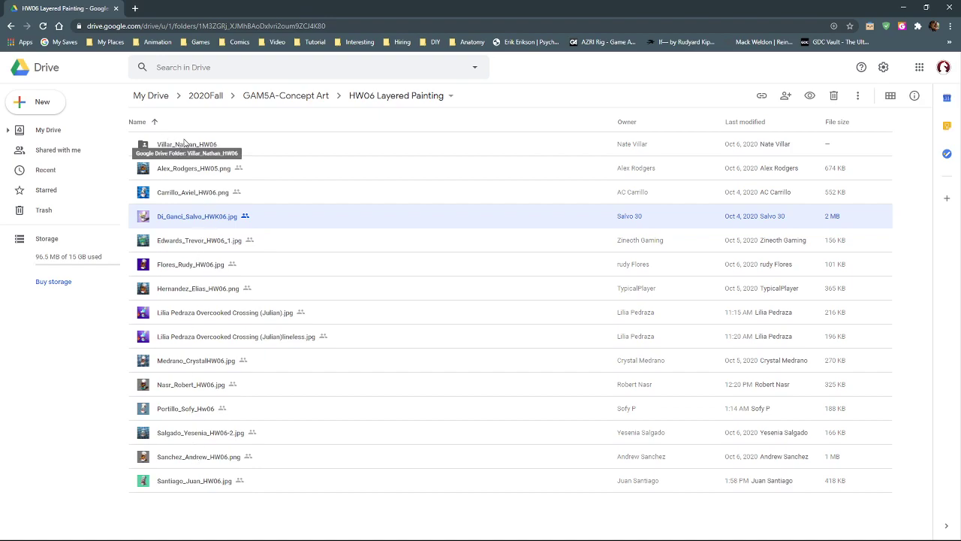
# Open the student submission subfolder and compare the flat-color version of the raccoon chef painting with the finished HW06 version
pyautogui.doubleClick(236, 150)
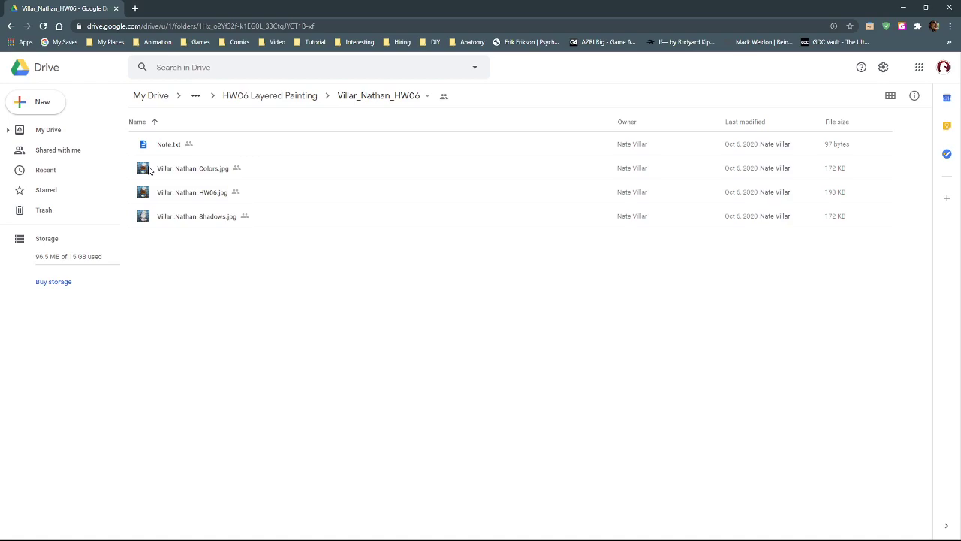
pyautogui.doubleClick(148, 170)
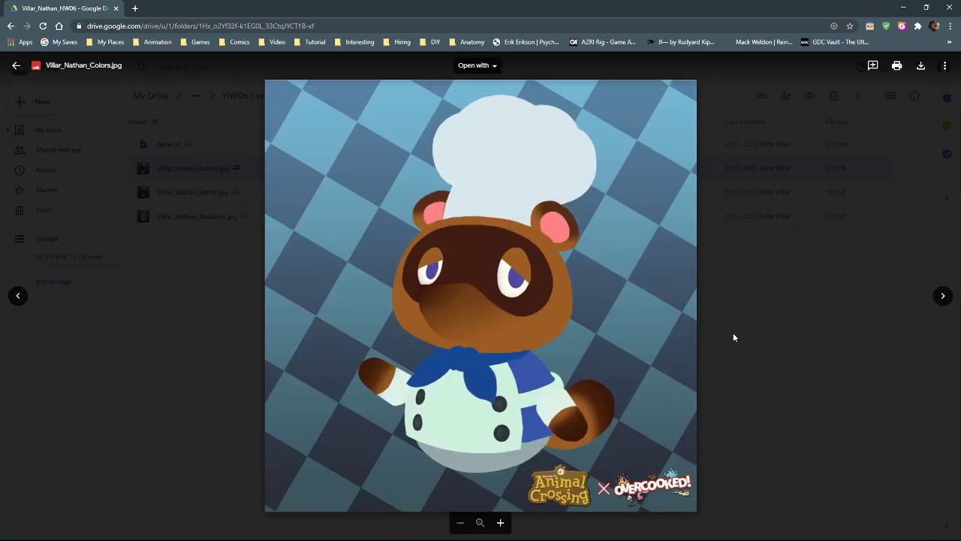
pyautogui.press('Right')
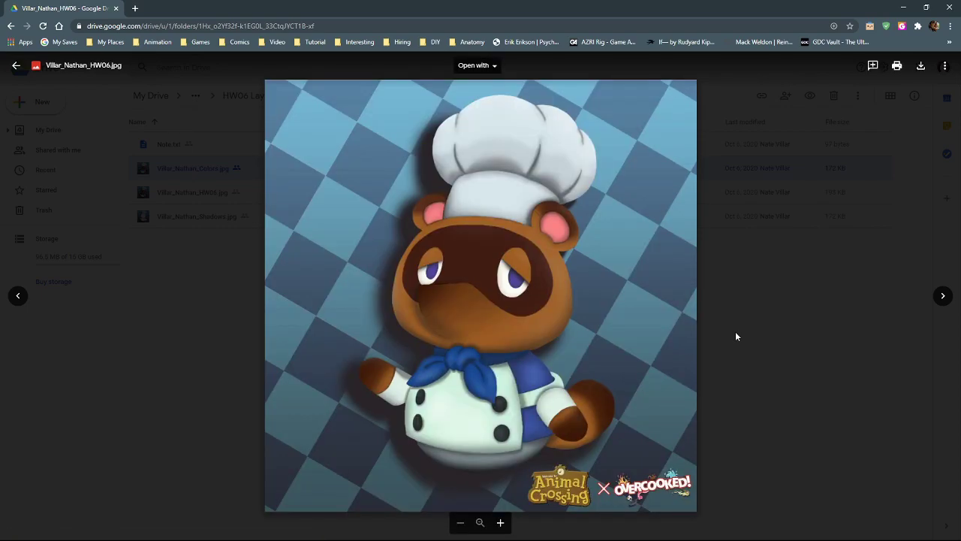
pyautogui.press('Left')
pyautogui.press('Right')
pyautogui.press('Left')
pyautogui.press('Right')
pyautogui.press('Left')
pyautogui.press('Right')
pyautogui.press('Left')
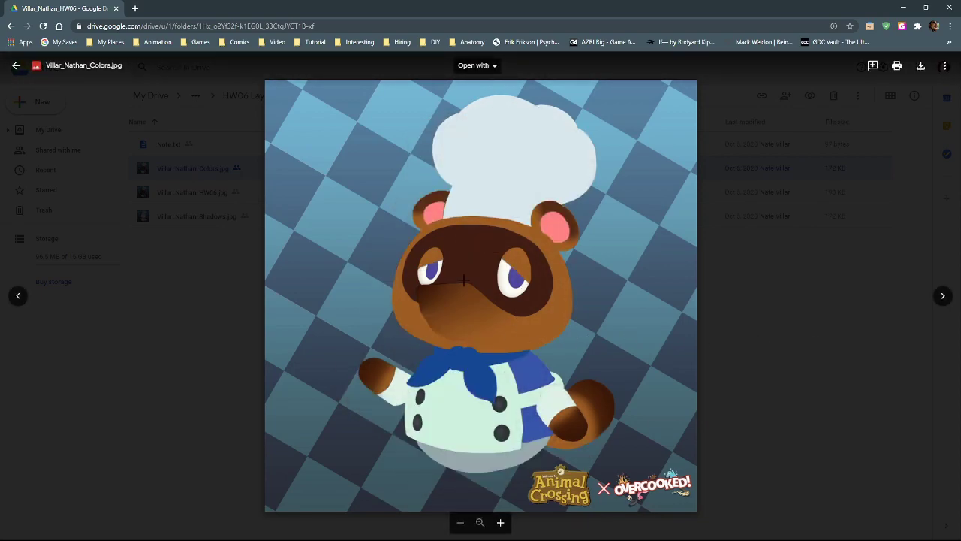
pyautogui.press('Right')
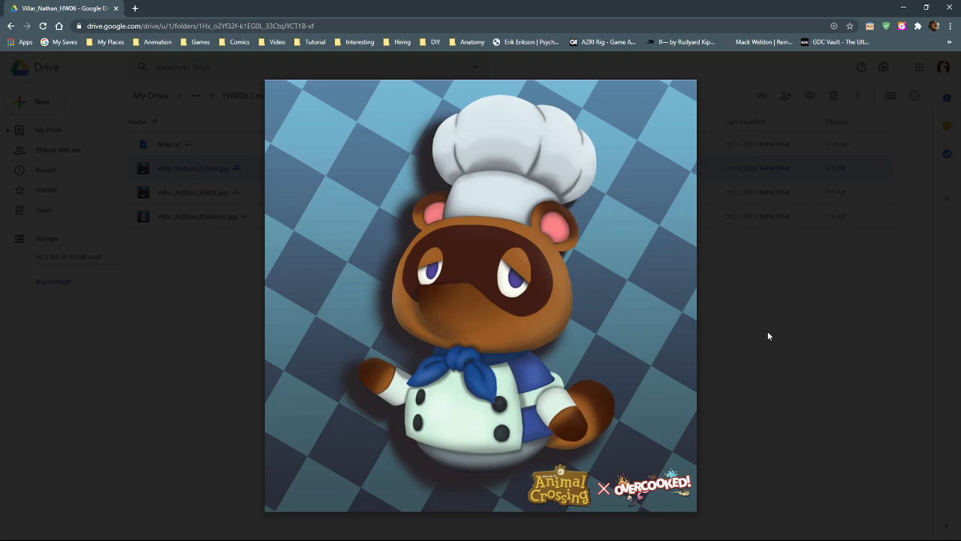
# Compare the raccoon chef's shadows, colors and finished versions, and mark the eye on the viewer's right without leaving a comment
pyautogui.press('Right')
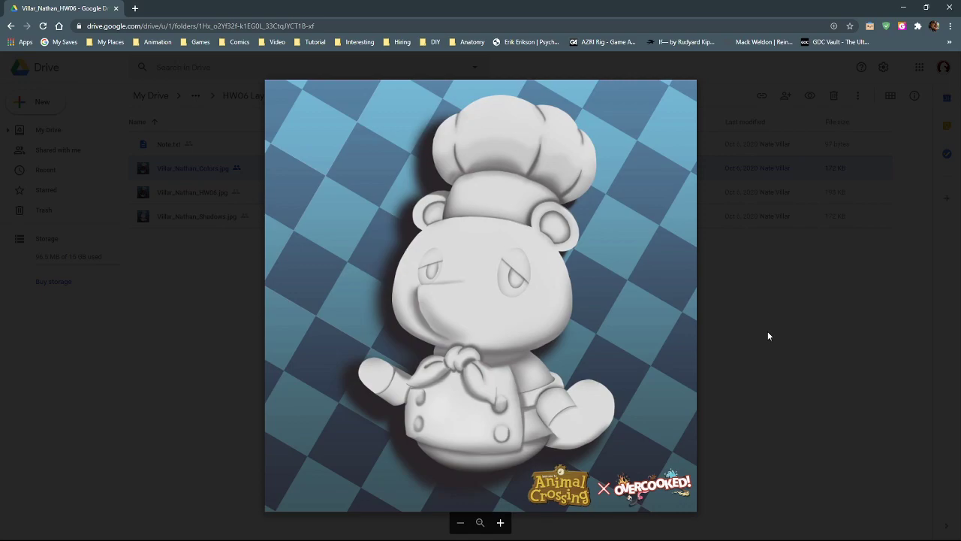
pyautogui.press('Left')
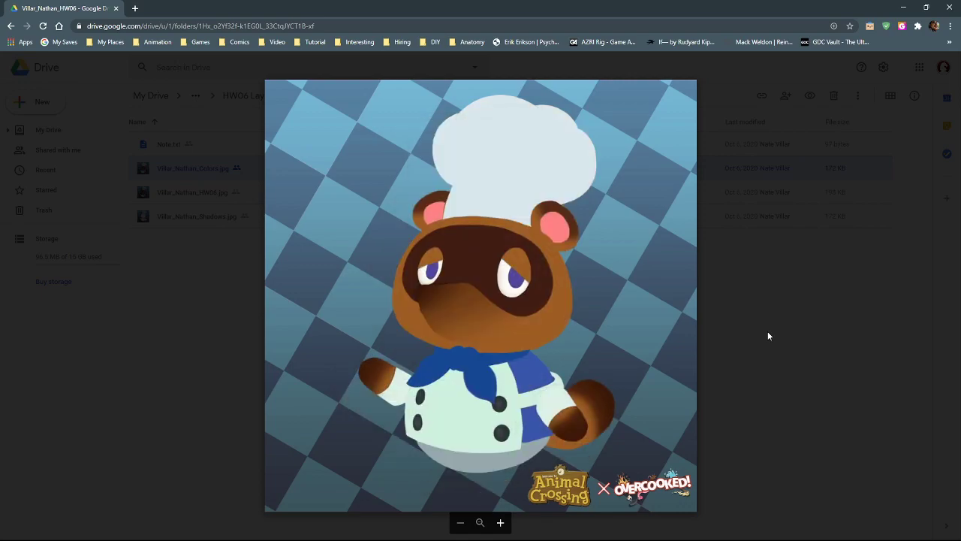
pyautogui.press('Right')
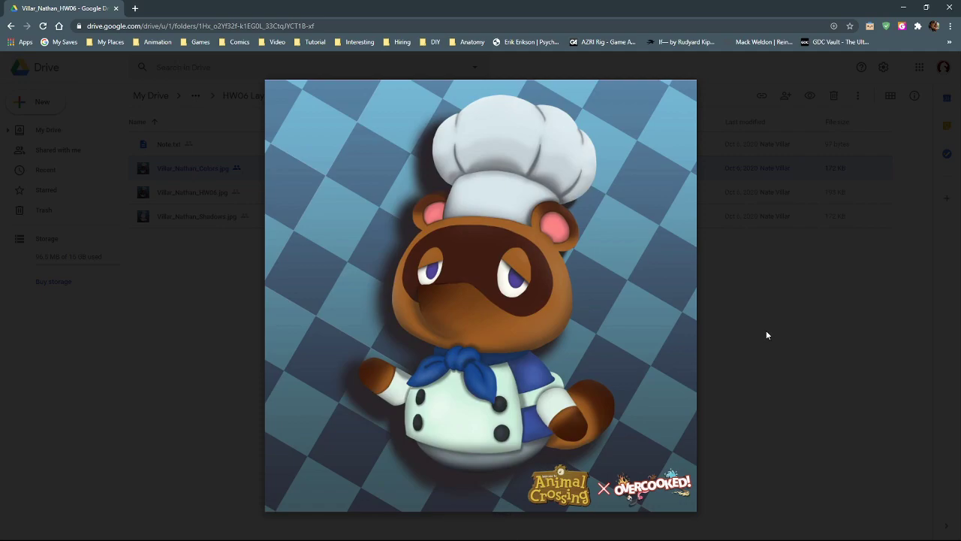
pyautogui.moveTo(500, 257); pyautogui.dragTo(532, 296)
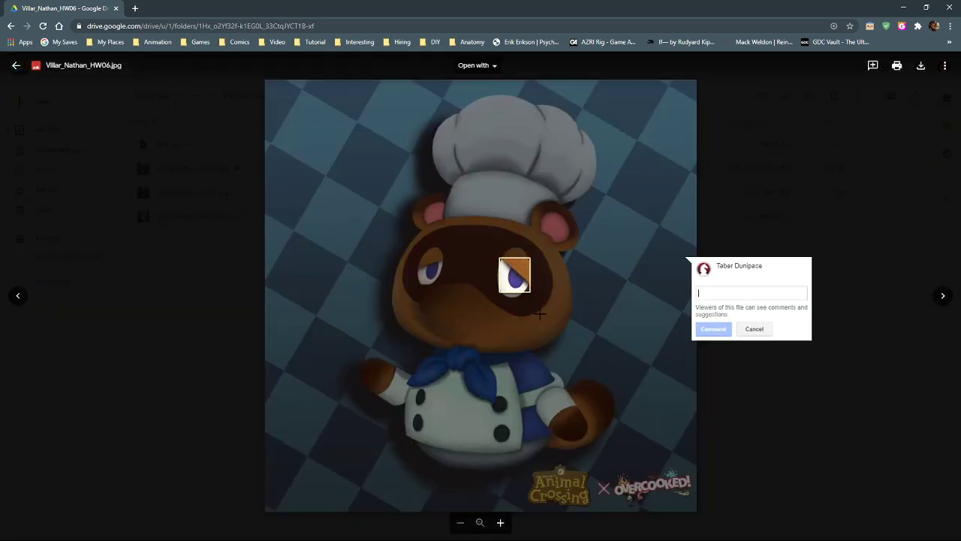
pyautogui.click(613, 298)
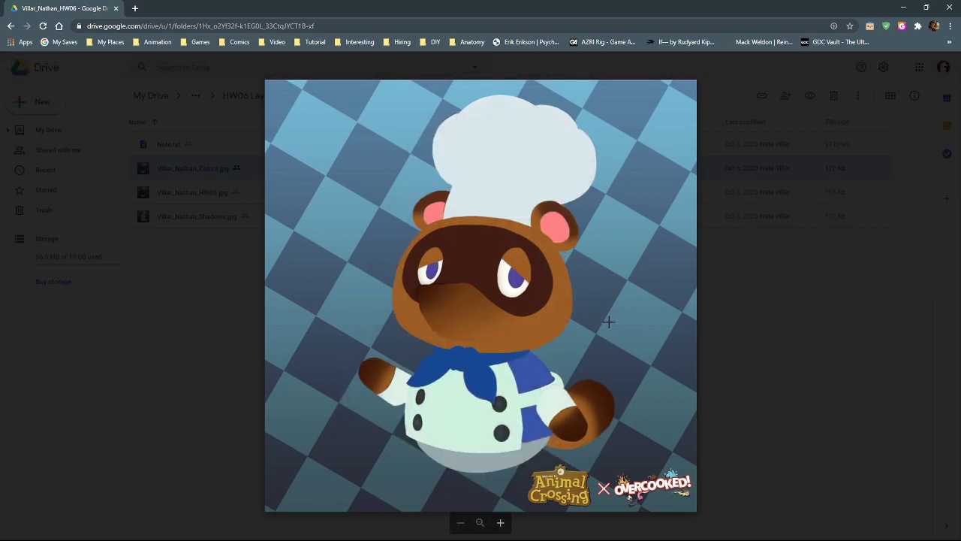
# Compare the raccoon chef versions again, and mark the area between chin and scarf knot on the finished painting without commenting
pyautogui.press('Right')
pyautogui.press('Left')
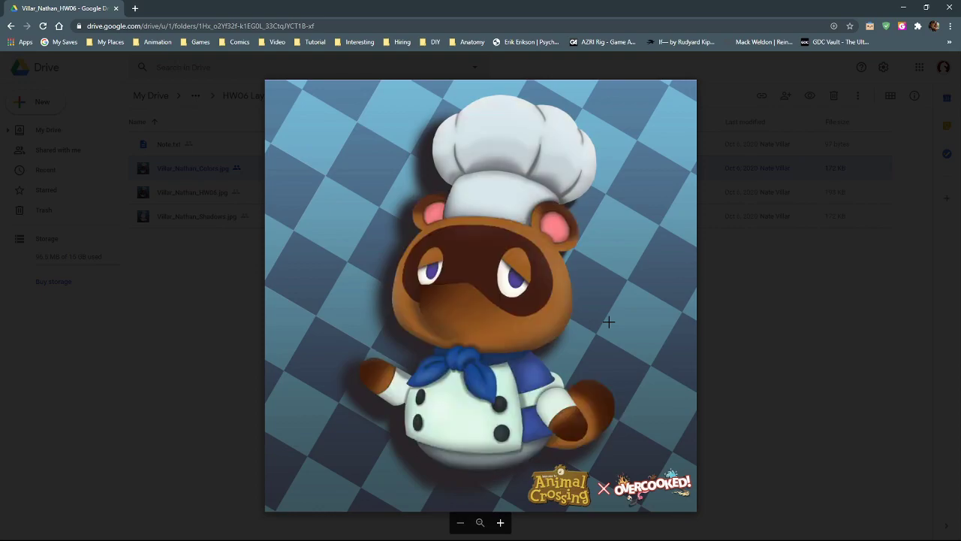
pyautogui.press('Right')
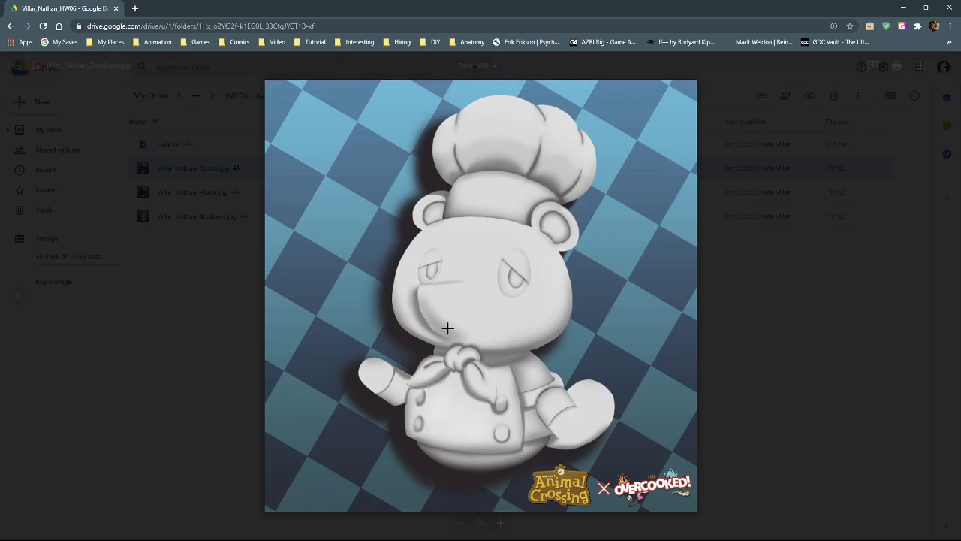
pyautogui.moveTo(415, 248)
pyautogui.press('Left')
pyautogui.press('Right')
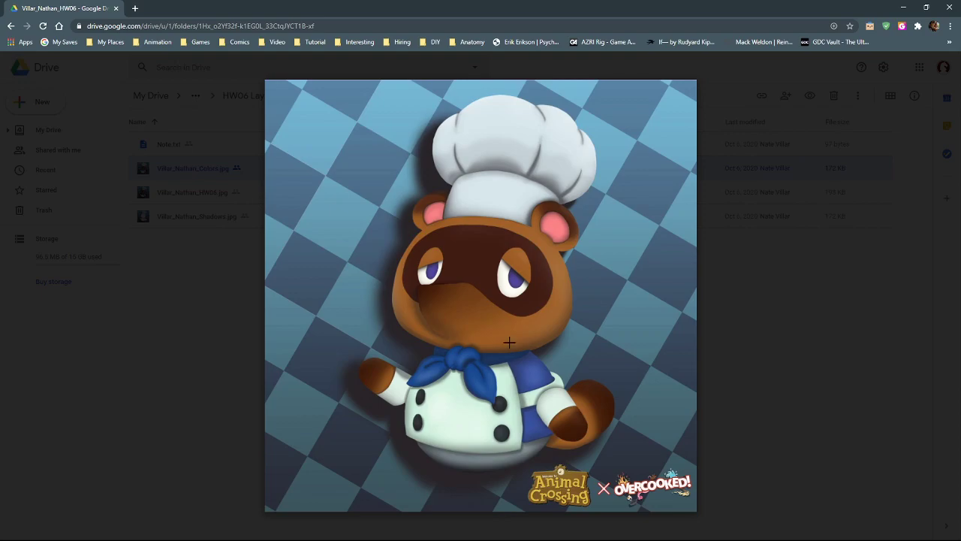
pyautogui.moveTo(449, 339); pyautogui.dragTo(485, 353)
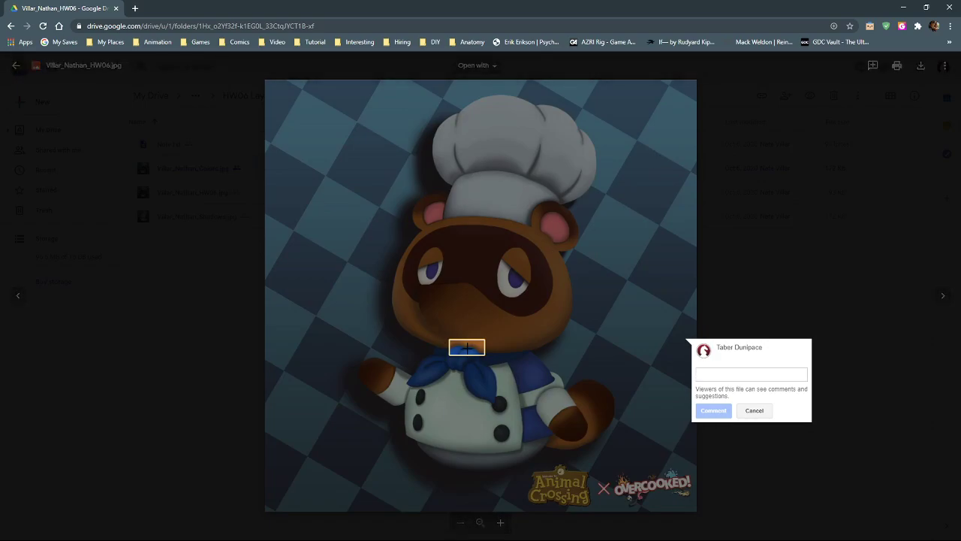
pyautogui.click(571, 293)
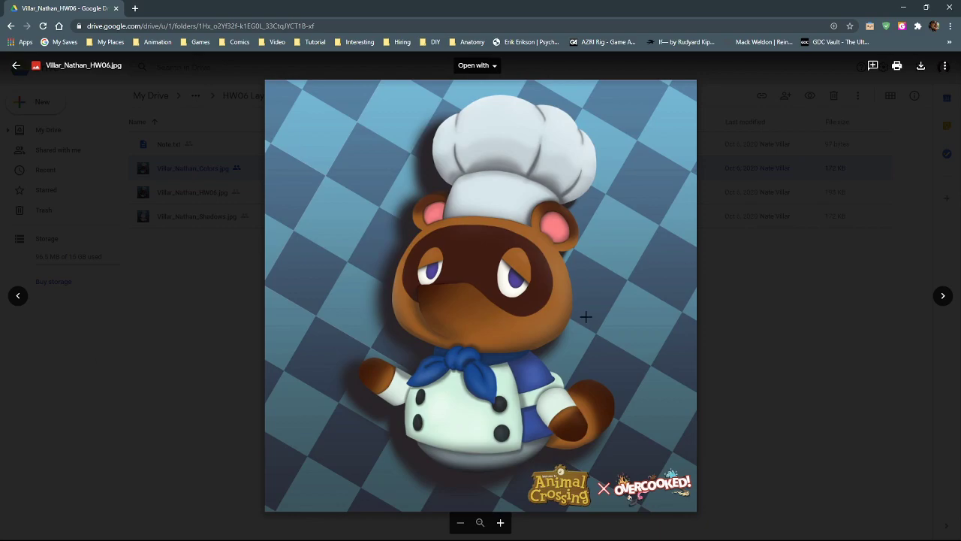
# Alternate between the shadows, colors and finished HW06 versions of the raccoon chef to examine the shading on each
pyautogui.press('Right')
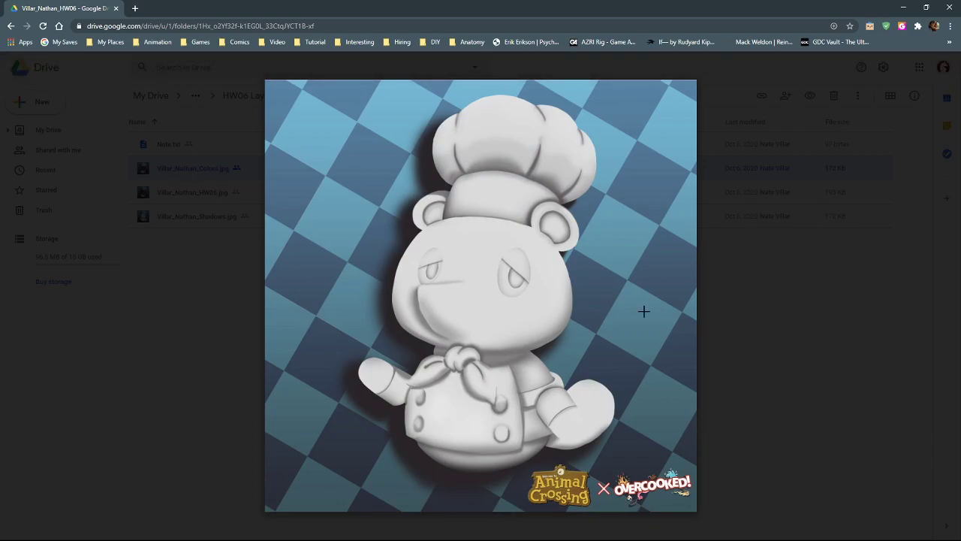
pyautogui.press('Left')
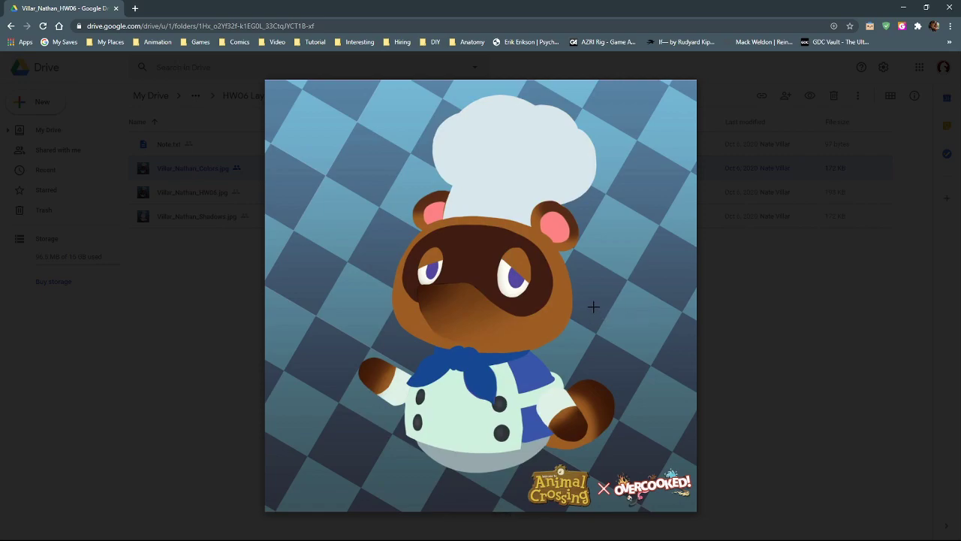
pyautogui.press('Left')
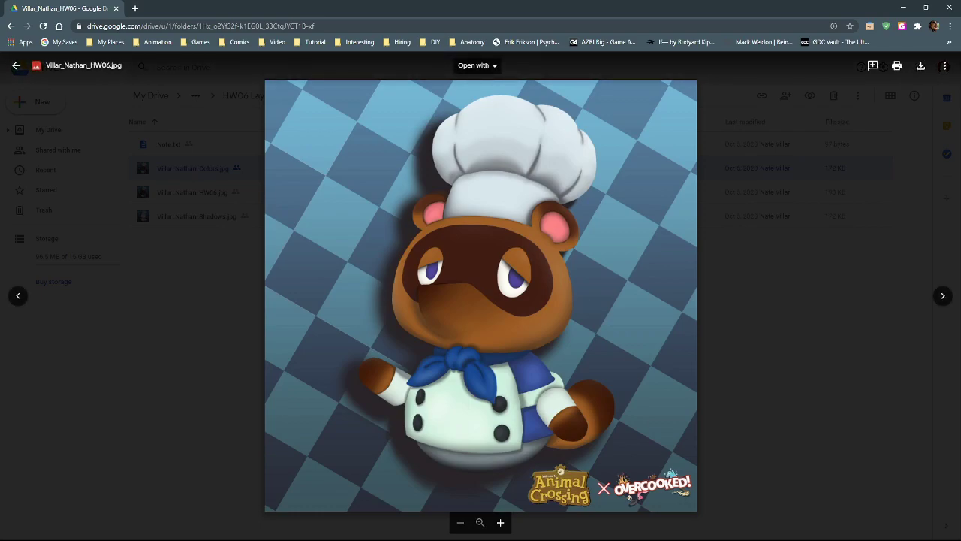
pyautogui.press('Right')
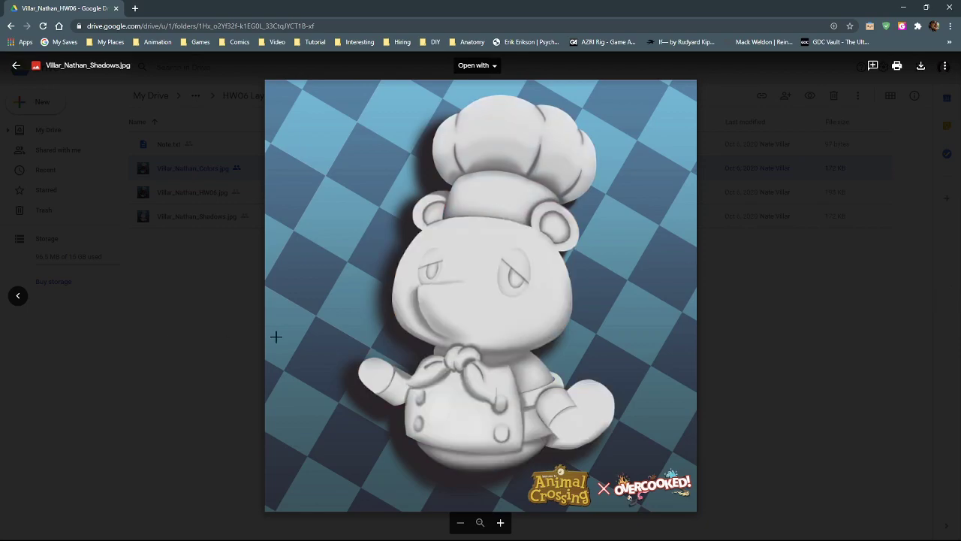
pyautogui.press('Left')
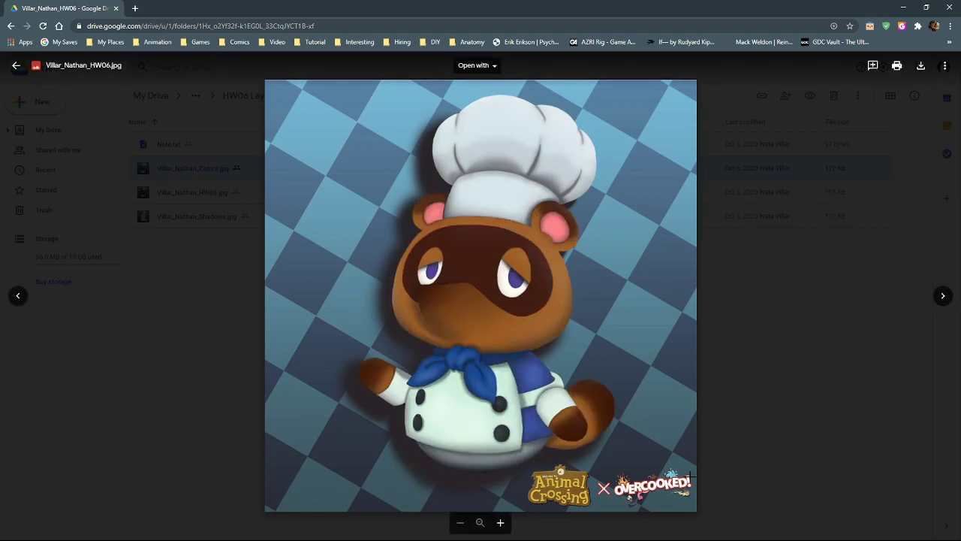
pyautogui.press('Left')
pyautogui.press('Escape')
pyautogui.press('Return')
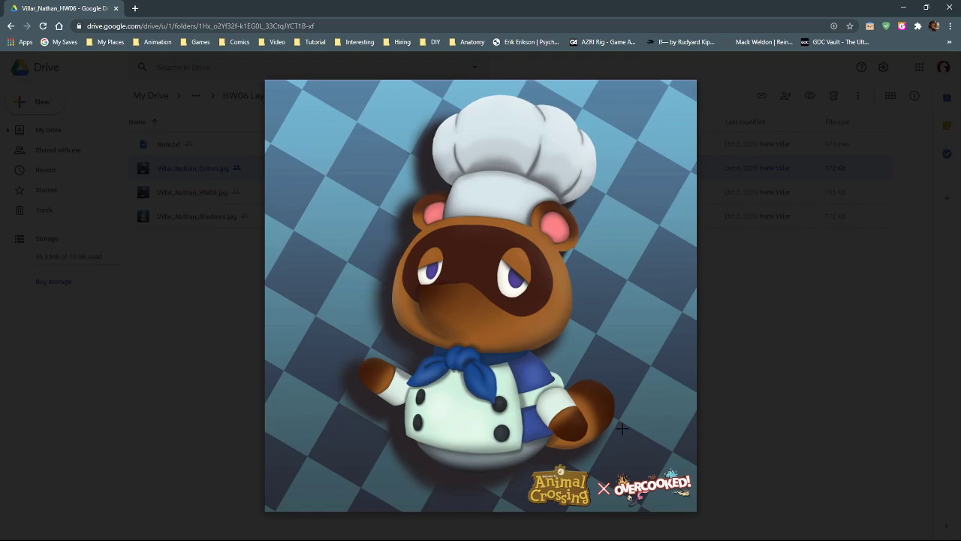
pyautogui.moveTo(597, 464)
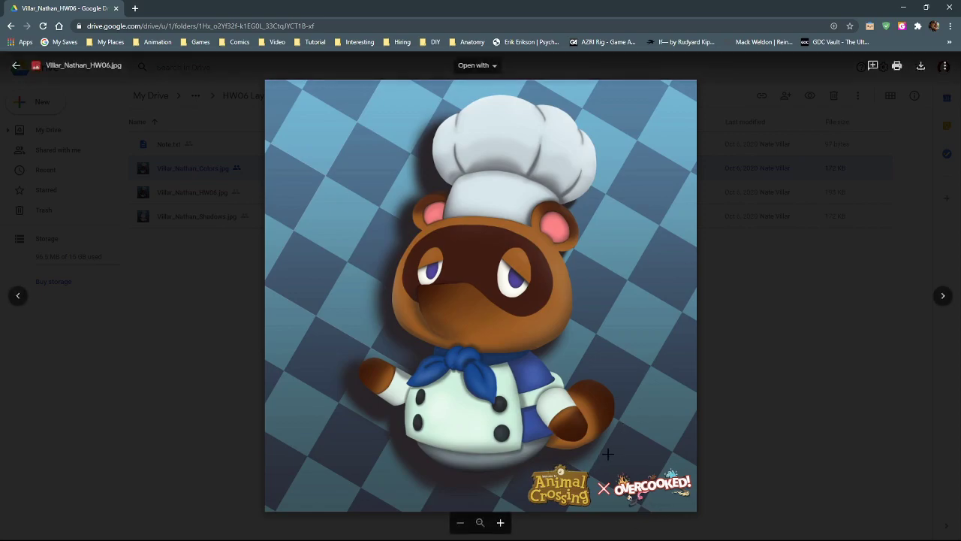
pyautogui.press('Right')
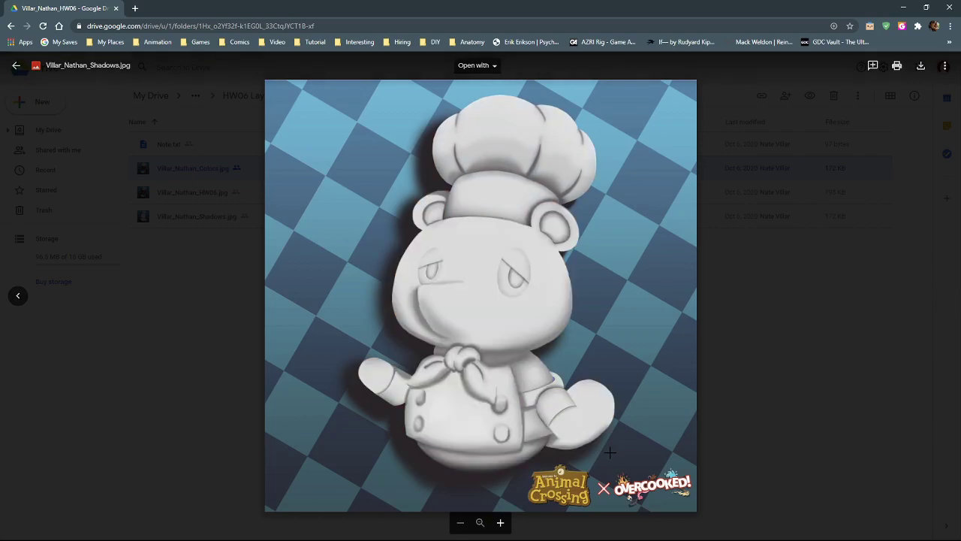
pyautogui.press('Left')
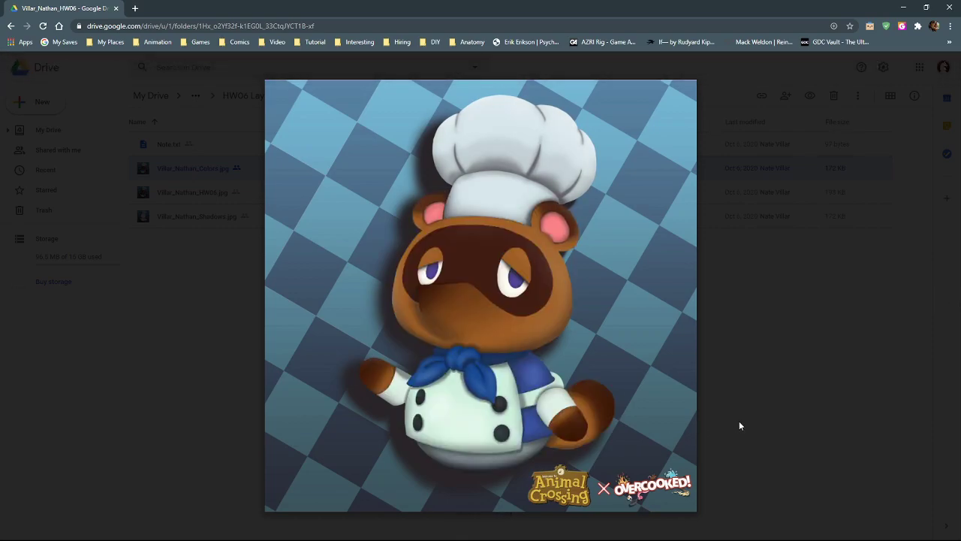
pyautogui.moveTo(677, 416)
pyautogui.press('Right')
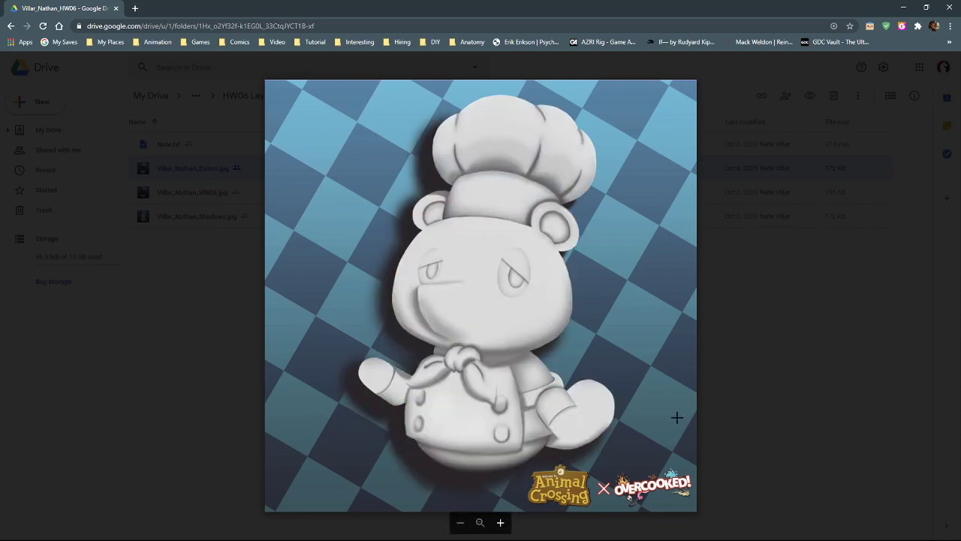
# Close the preview, return to the HW06 Layered Painting folder and open the first student image file listed below the subfolder
pyautogui.click(192, 381)
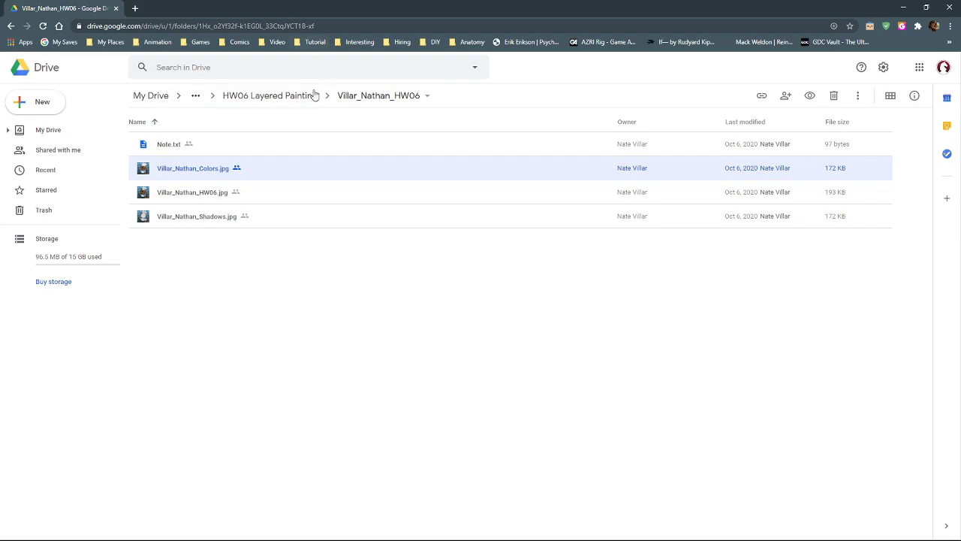
pyautogui.click(312, 96)
pyautogui.doubleClick(143, 170)
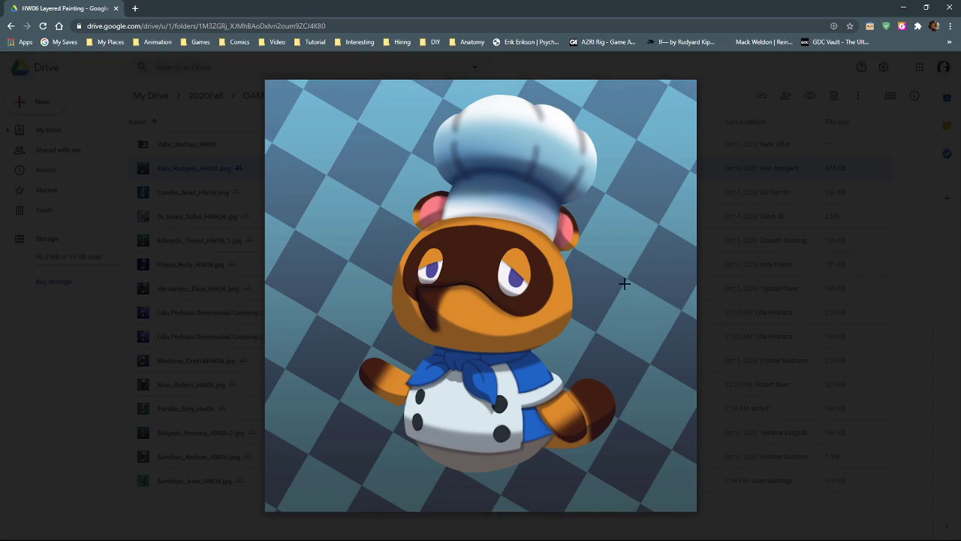
# Mark the ear beside the hat brim without leaving a comment, and inspect the hat and face up close
pyautogui.press('super+shift+s')
pyautogui.moveTo(409, 204); pyautogui.dragTo(470, 240)
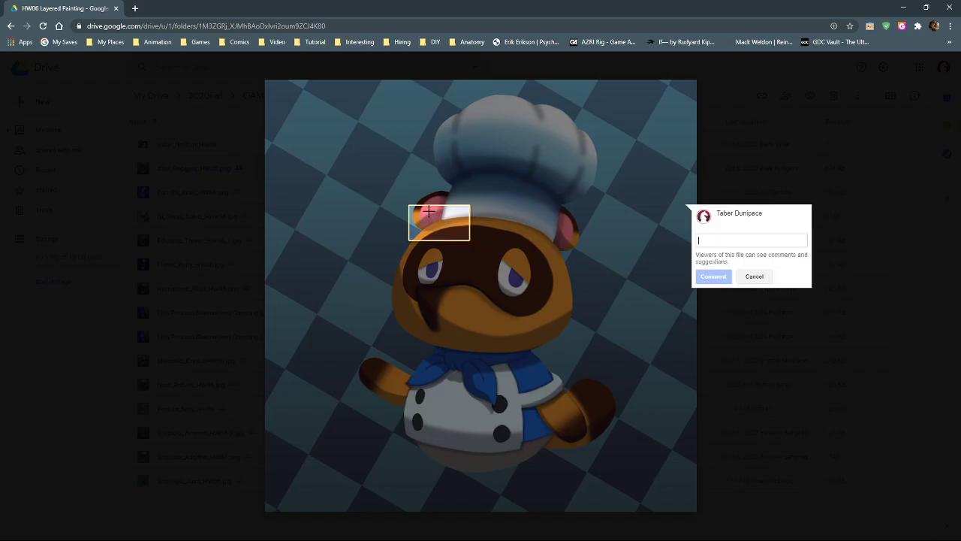
pyautogui.press('Escape')
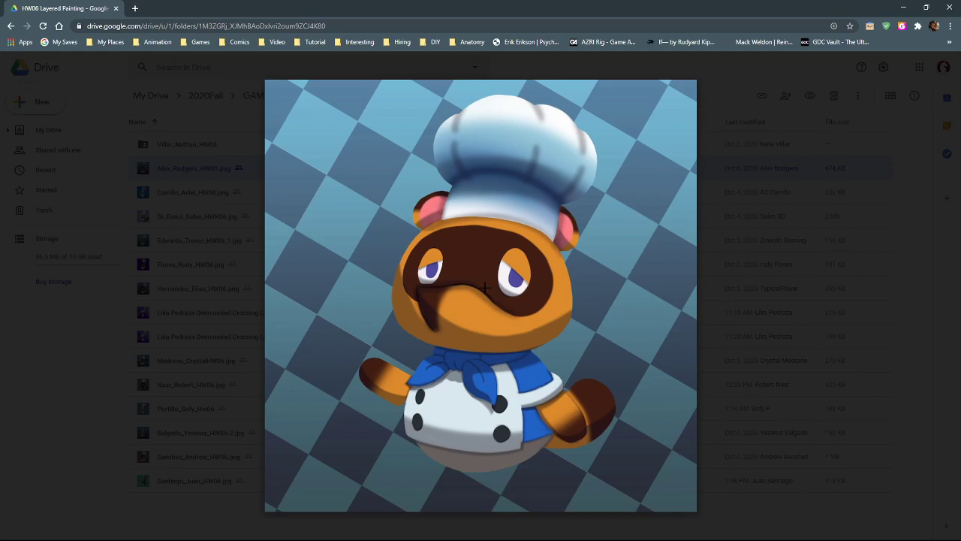
pyautogui.scroll(5, 485, 287)
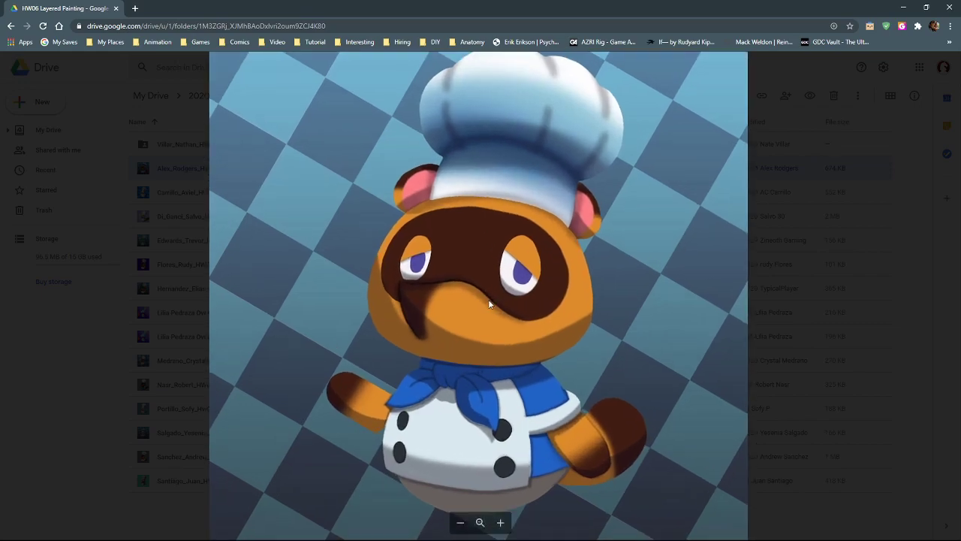
pyautogui.scroll(-5, 490, 342)
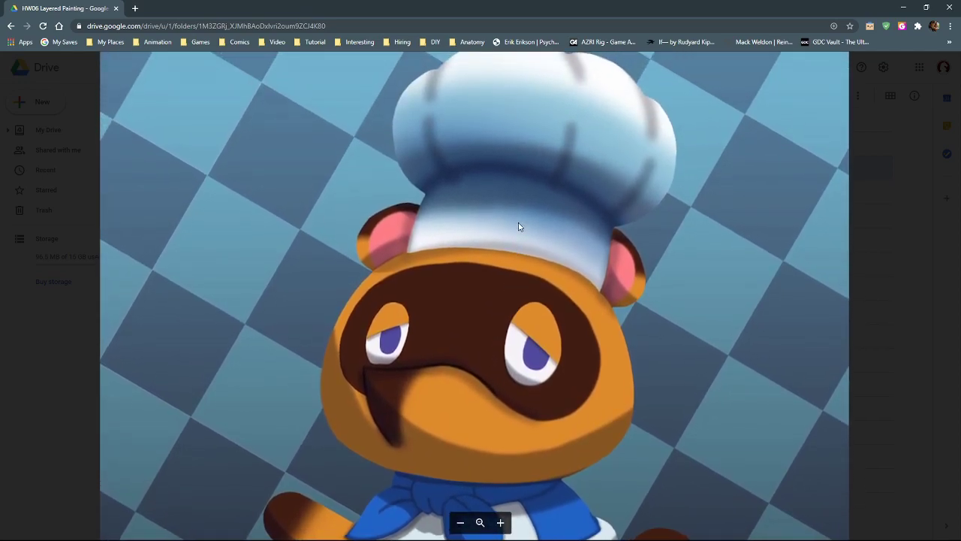
pyautogui.scroll(-3, 489, 347)
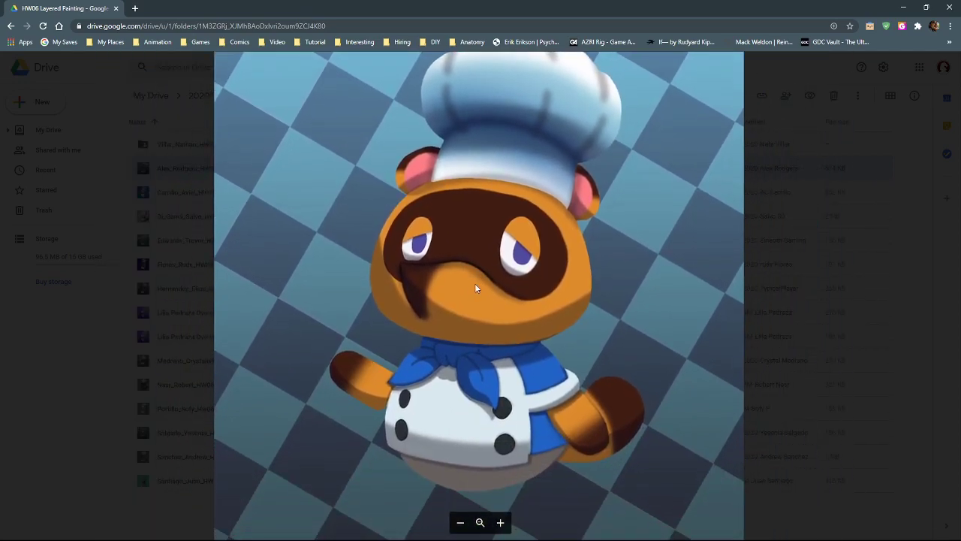
pyautogui.scroll(-2, 493, 366)
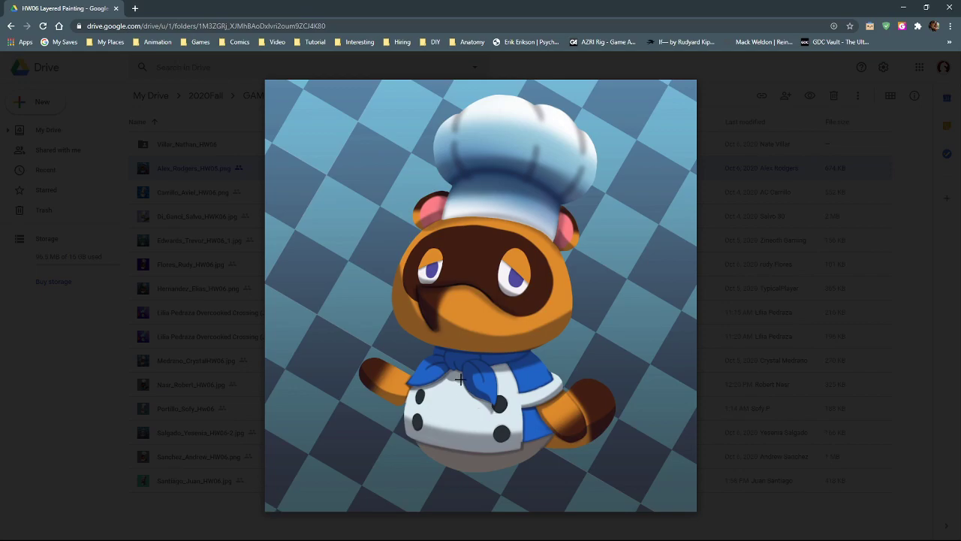
# Mark the blue scarf's hanging end without leaving a comment, and inspect the scarf and jacket up close
pyautogui.moveTo(457, 360); pyautogui.dragTo(485, 399)
pyautogui.press('Escape')
pyautogui.scroll(5, 485, 405)
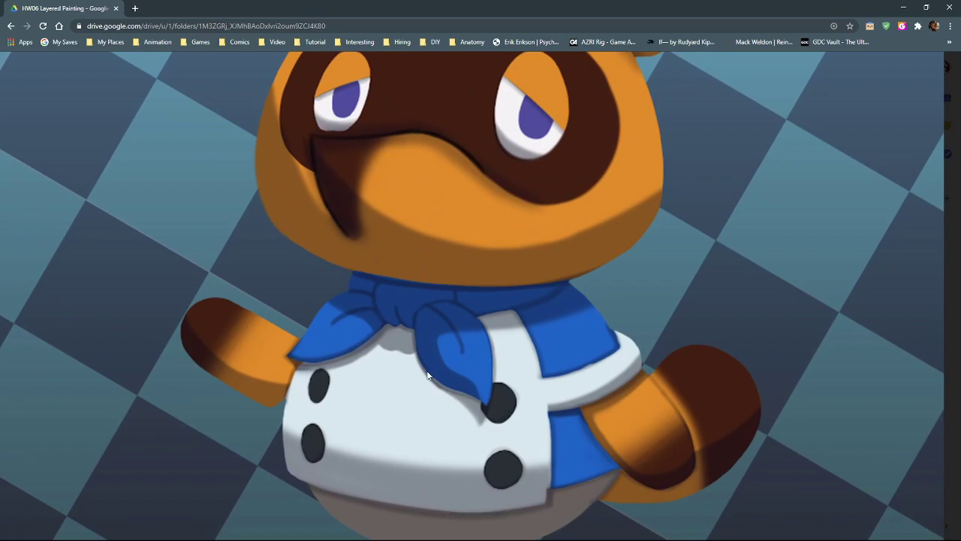
pyautogui.scroll(-5, 428, 376)
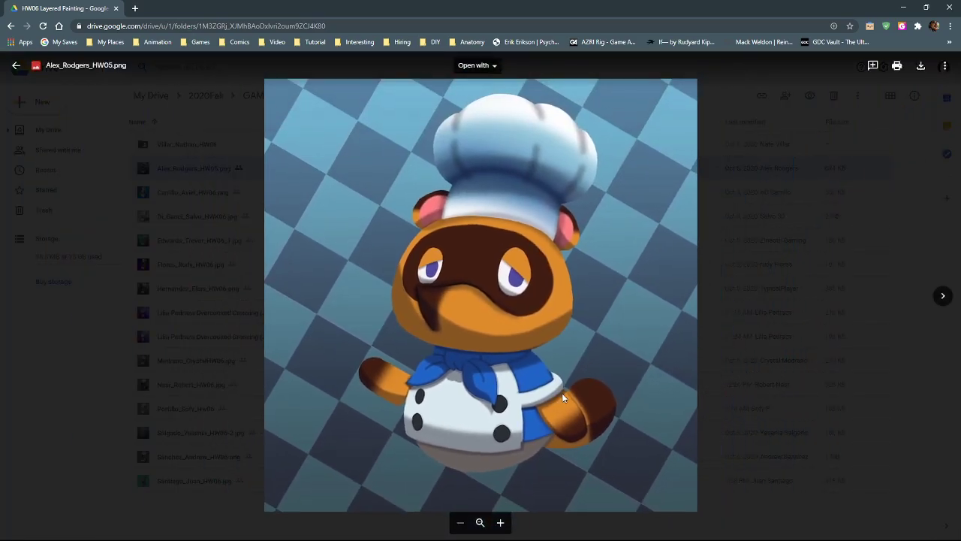
# Mark the sleeve and arm next to the tail without leaving a comment, and inspect the face shading up close
pyautogui.hotkey('ctrl', 'alt', 'm')
pyautogui.moveTo(591, 368); pyautogui.dragTo(515, 449)
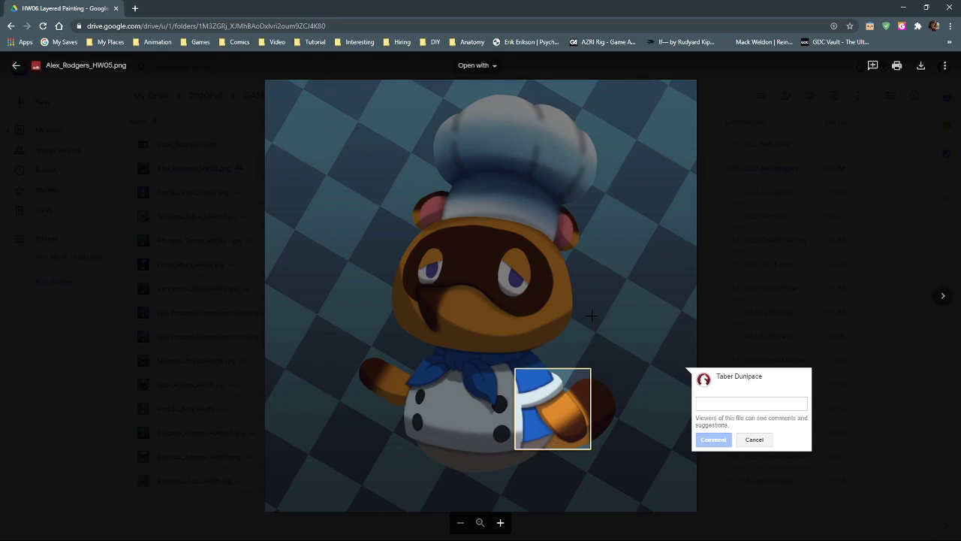
pyautogui.press('Escape')
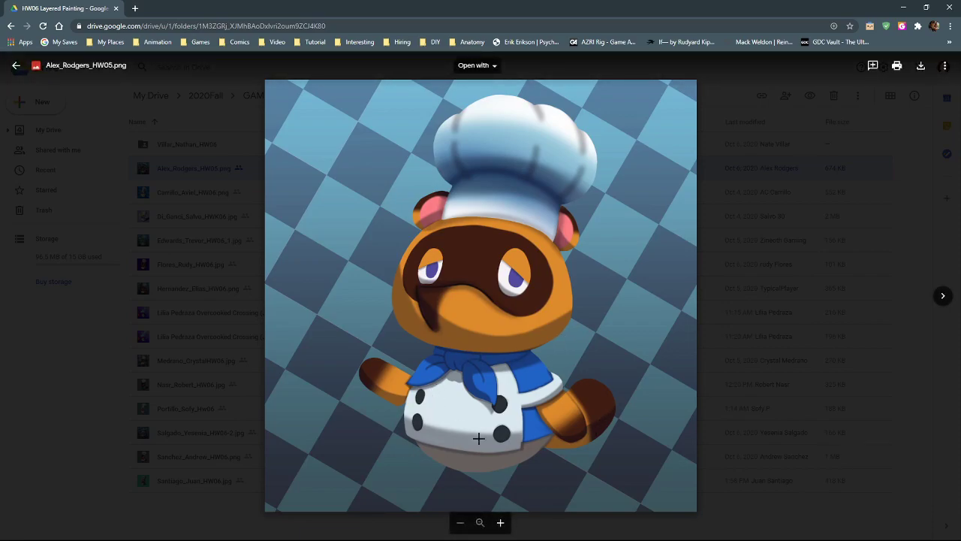
pyautogui.scroll(3, 557, 268)
pyautogui.moveTo(528, 220); pyautogui.dragTo(529, 257)
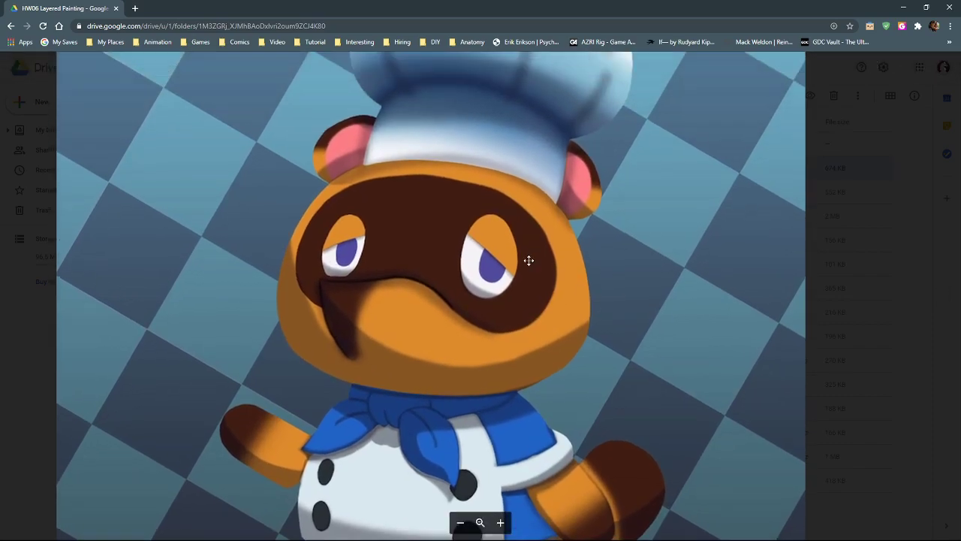
pyautogui.scroll(-3, 529, 282)
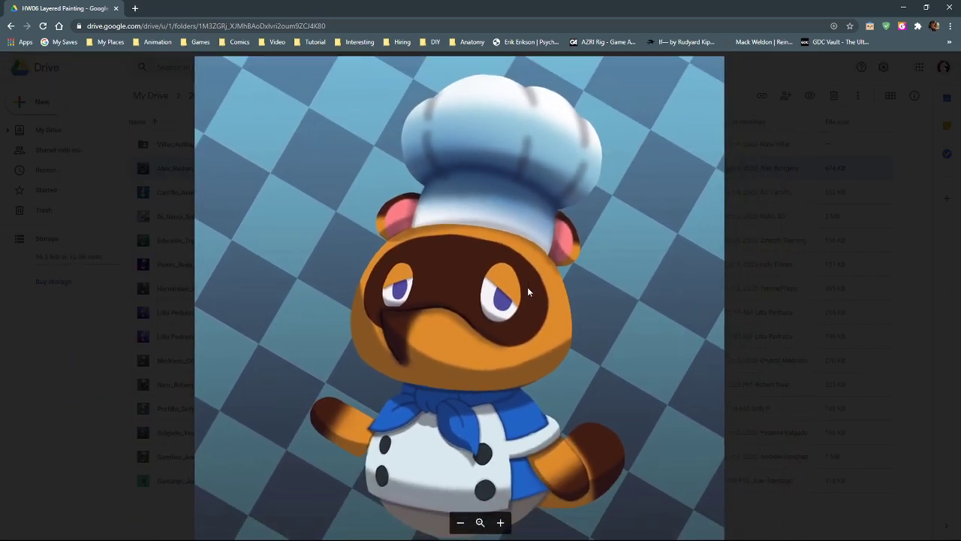
pyautogui.scroll(-2, 528, 287)
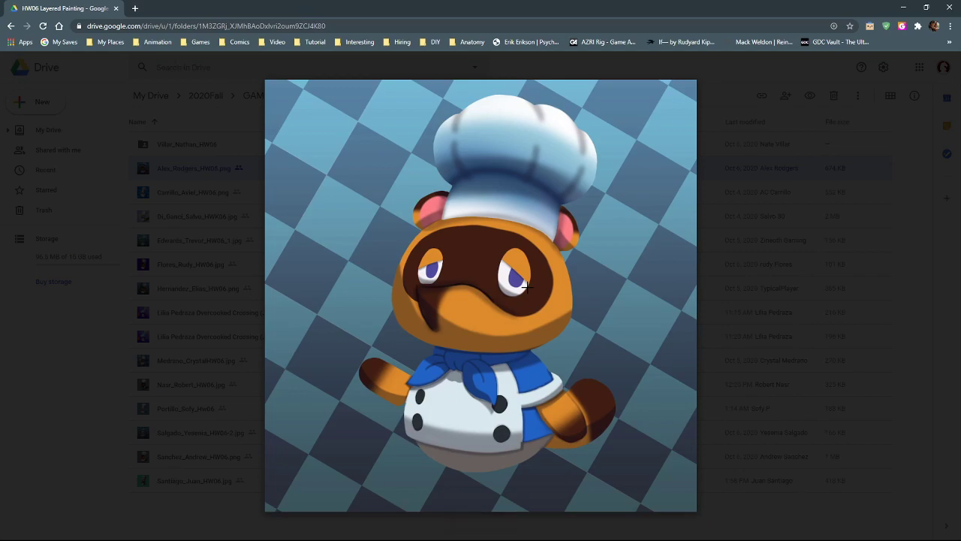
# Mark the eye on the far side of the muzzle without leaving a comment
pyautogui.moveTo(491, 276); pyautogui.dragTo(512, 305)
pyautogui.press('Escape')
pyautogui.moveTo(479, 273)
# Mark each ear where it meets the hat and head without leaving any comments, and examine the edges there
pyautogui.moveTo(430, 190); pyautogui.dragTo(460, 224)
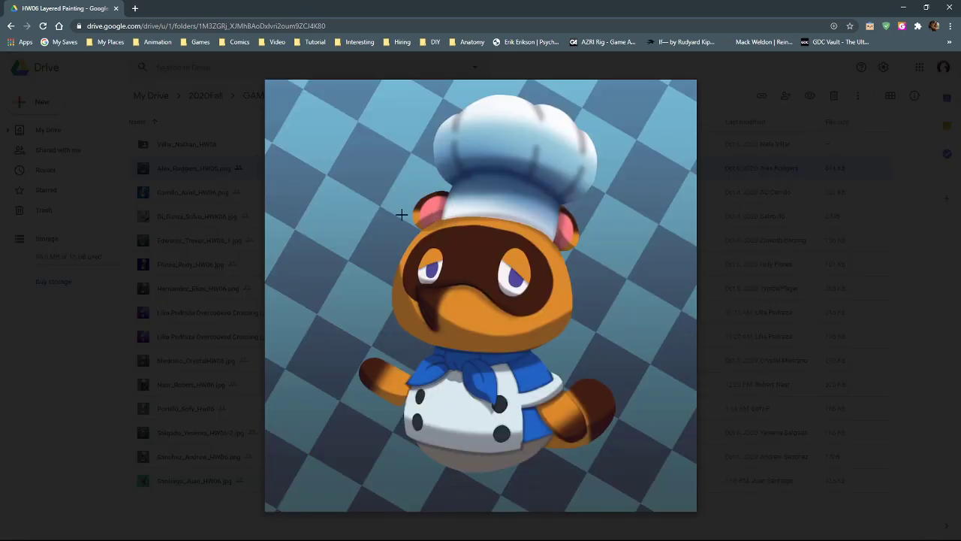
pyautogui.moveTo(409, 213); pyautogui.dragTo(475, 232)
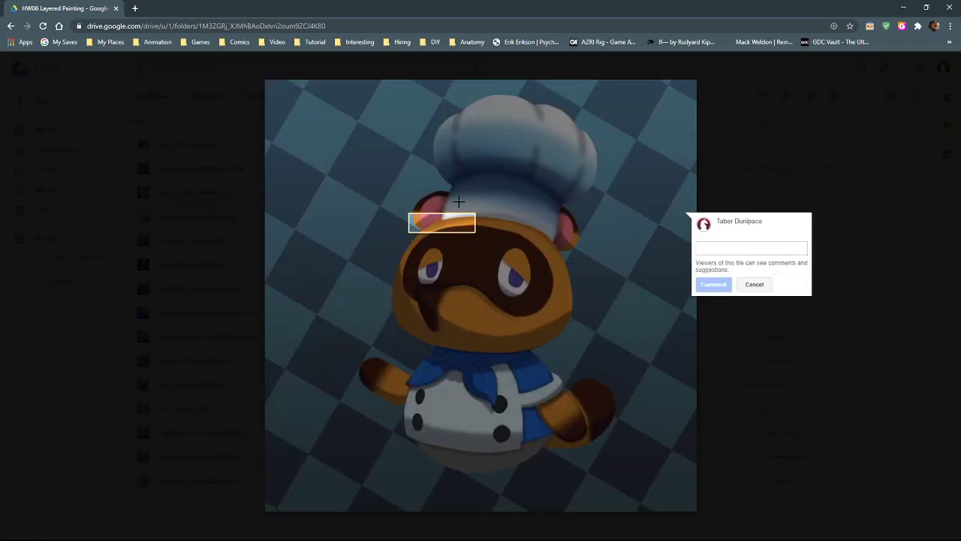
pyautogui.press('Escape')
pyautogui.moveTo(441, 190); pyautogui.dragTo(454, 222)
pyautogui.press('Escape')
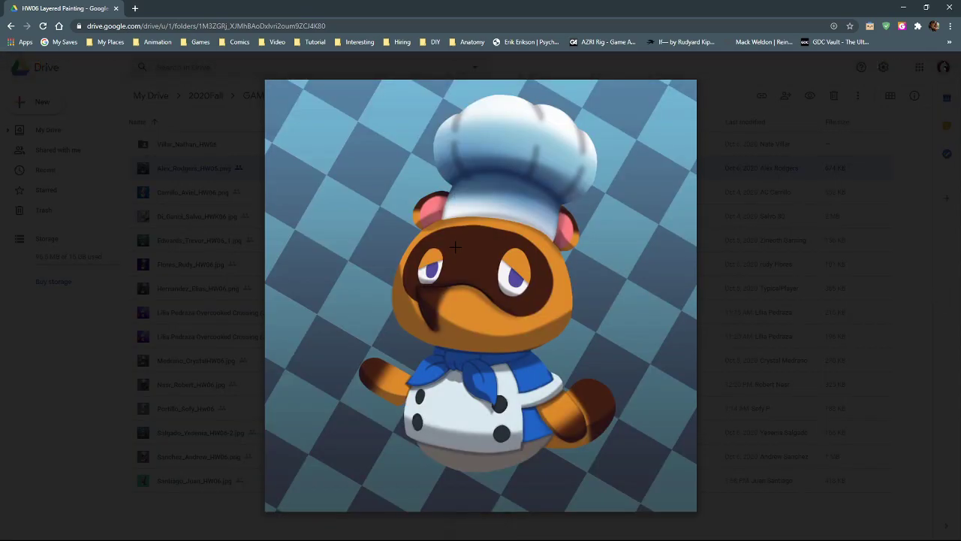
pyautogui.moveTo(572, 208); pyautogui.dragTo(551, 247)
pyautogui.press('Escape')
pyautogui.moveTo(608, 381)
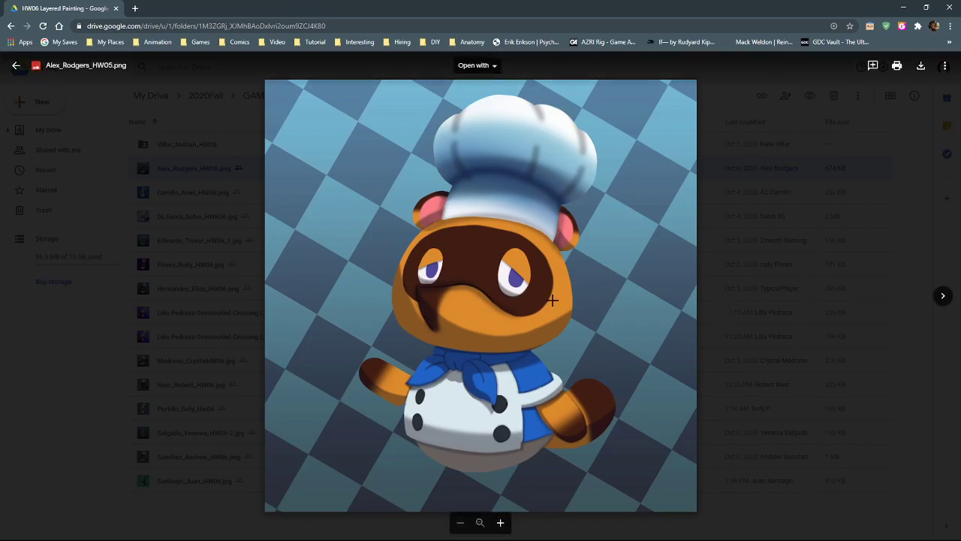
# Advance to the next student submission and inspect its chef hat, ear and glasses up close
pyautogui.press('Right')
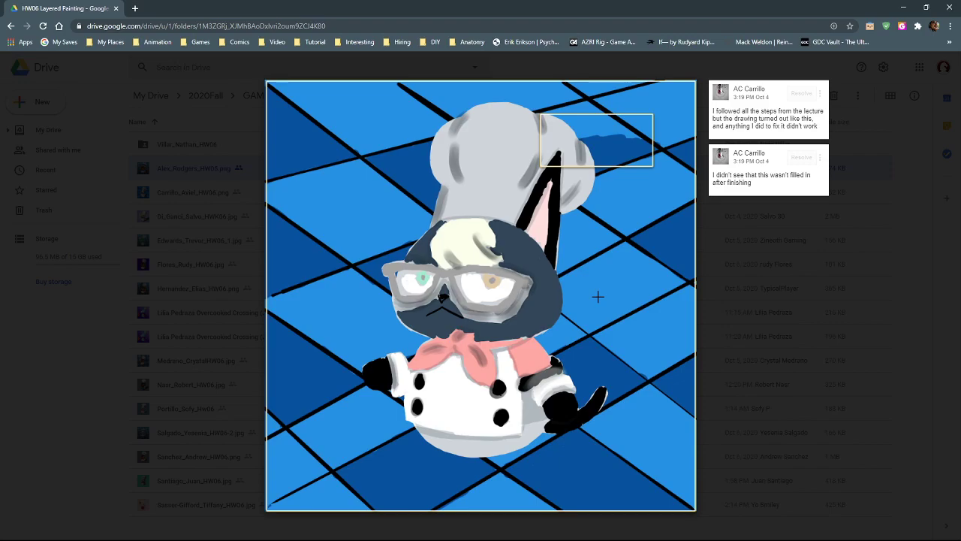
pyautogui.scroll(2, 549, 251)
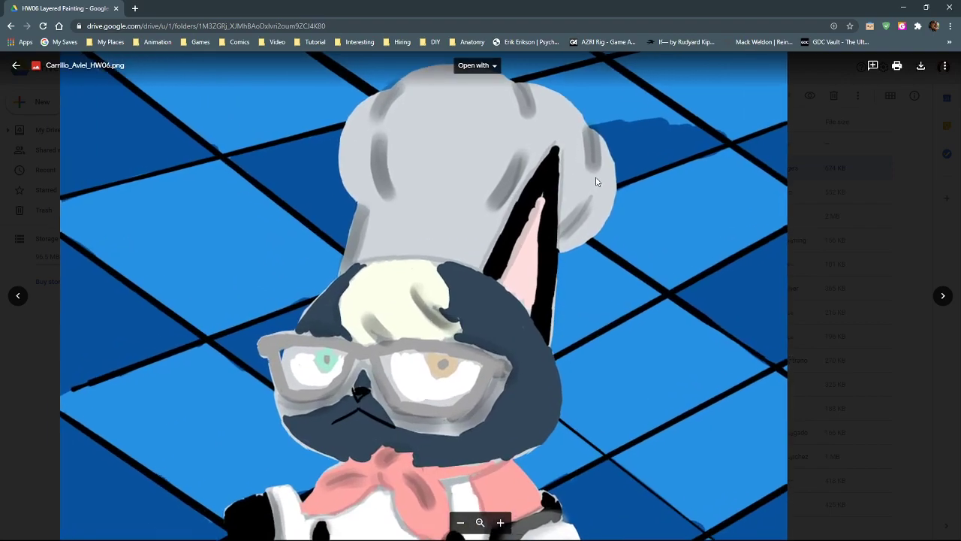
pyautogui.scroll(3, 607, 225)
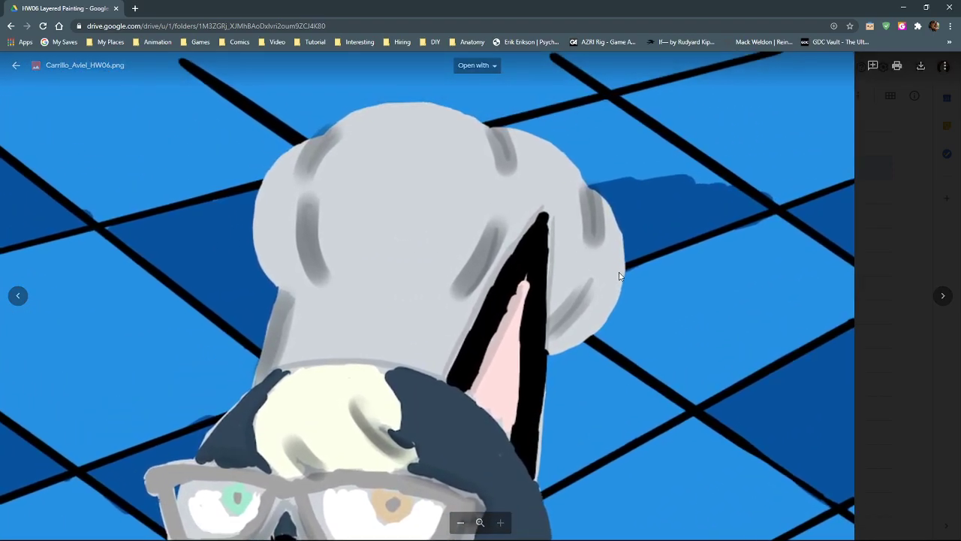
pyautogui.scroll(-5, 605, 266)
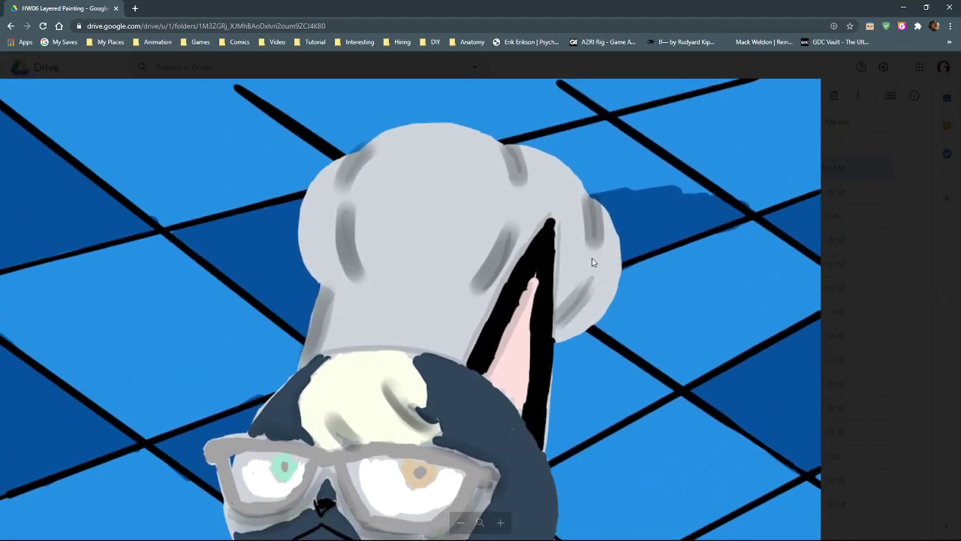
pyautogui.scroll(-2, 590, 256)
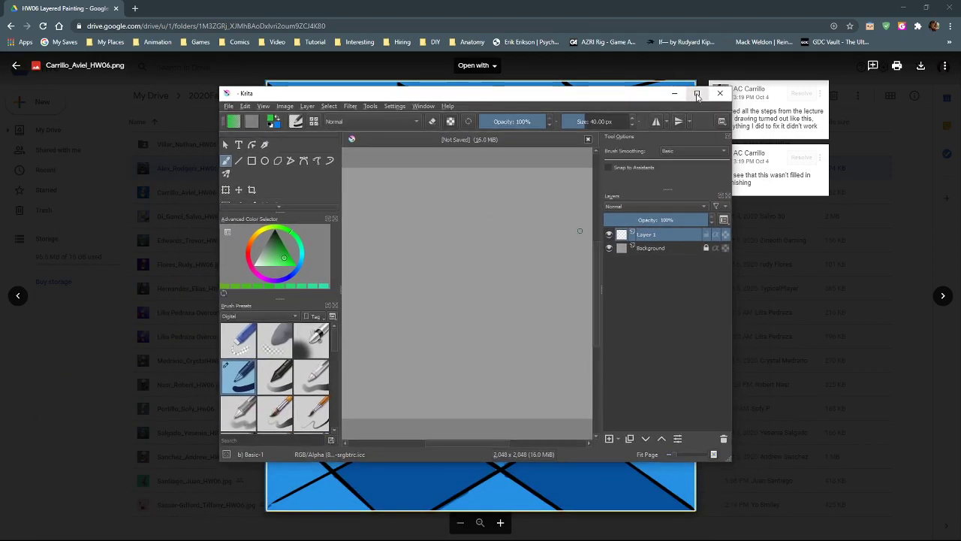
# Switch to Krita, maximize its window, and paint a solid bright green shape on Layer 1 using an enlarged brush
pyautogui.click(697, 94)
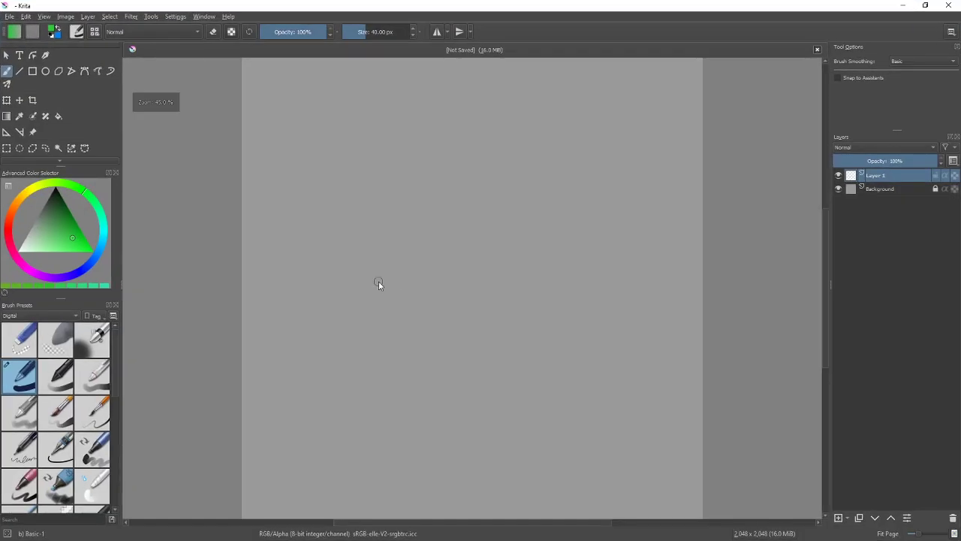
pyautogui.click(81, 245)
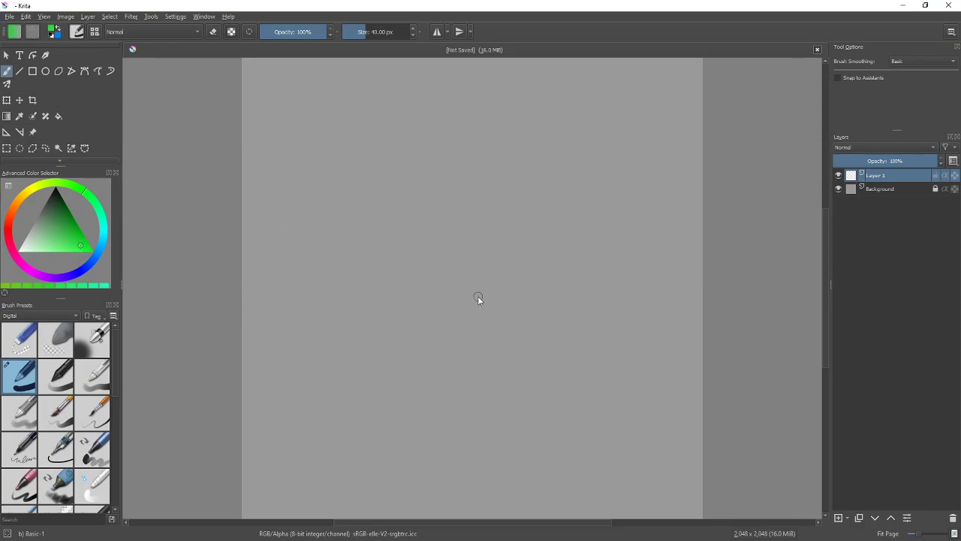
pyautogui.moveTo(515, 270)
pyautogui.keyDown('shift'); pyautogui.mouseDown()
pyautogui.moveTo(448, 278)
pyautogui.moveTo(544, 293)
pyautogui.moveTo(471, 257)
pyautogui.mouseUp(); pyautogui.keyUp('shift')
# Put Layer 1 into a Quick Clipping Group
pyautogui.rightClick(895, 175)
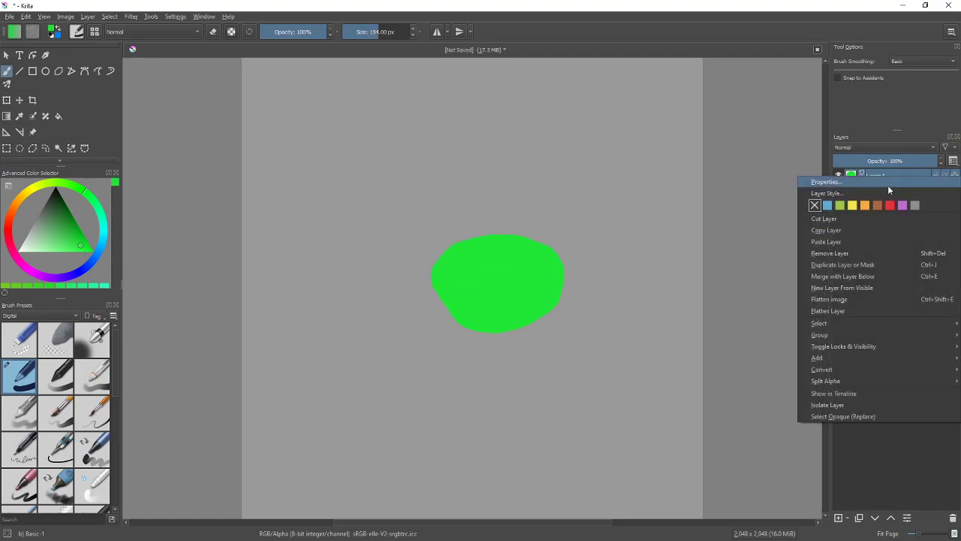
pyautogui.moveTo(836, 335)
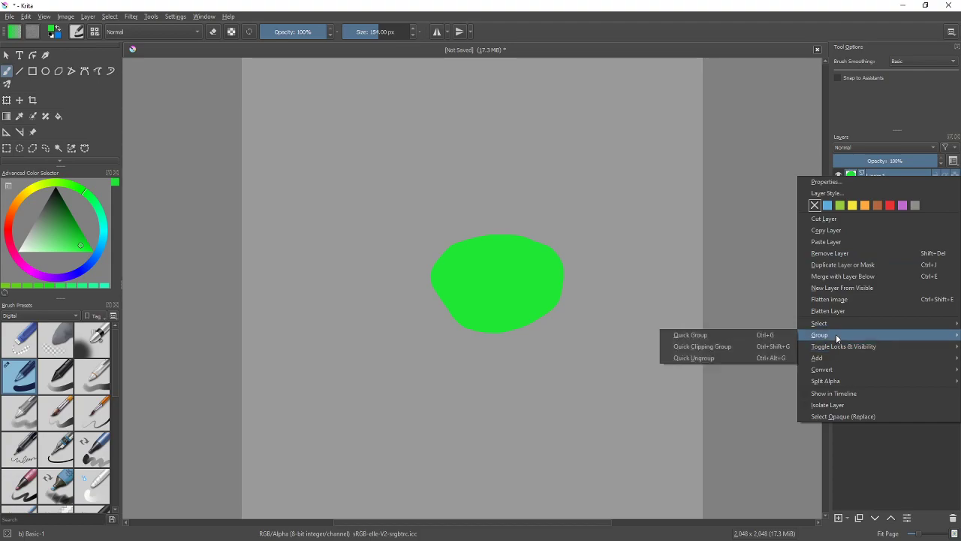
pyautogui.click(723, 347)
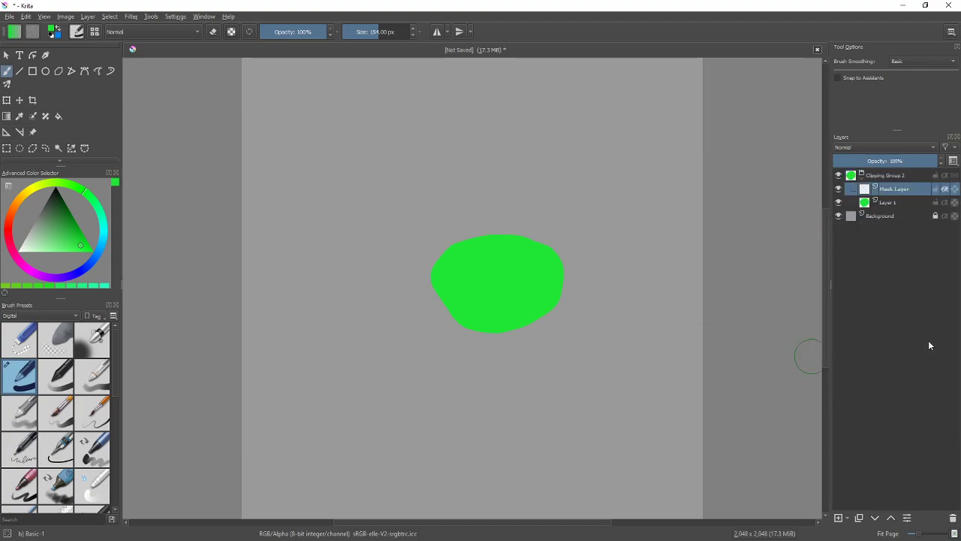
# Extend the green shape on Layer 1 with a rounded lobe at its upper left
pyautogui.click(906, 205)
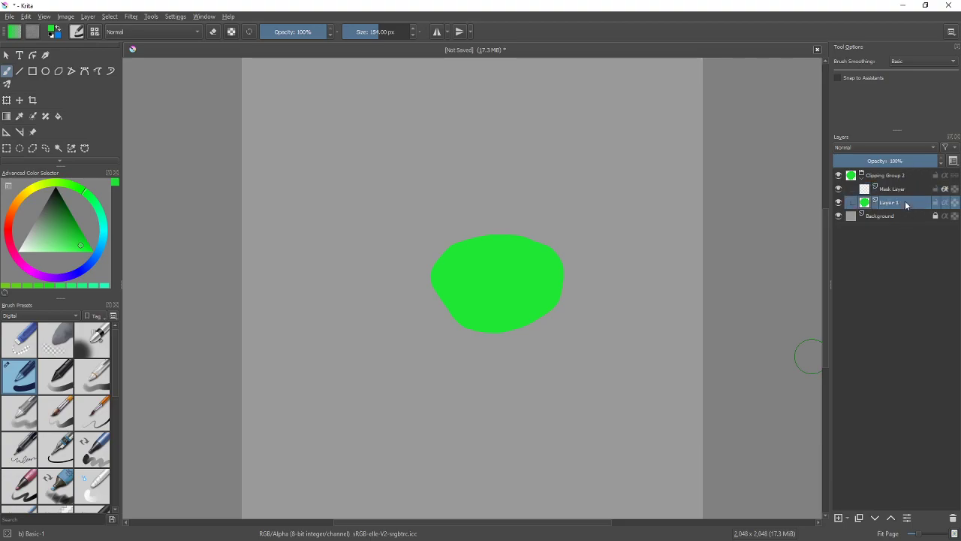
pyautogui.click(467, 235)
pyautogui.moveTo(467, 234)
pyautogui.mouseDown()
pyautogui.moveTo(432, 224)
pyautogui.moveTo(422, 250)
pyautogui.moveTo(446, 247)
pyautogui.moveTo(424, 236)
pyautogui.moveTo(450, 244)
pyautogui.moveTo(421, 231)
pyautogui.moveTo(428, 256)
pyautogui.moveTo(448, 227)
pyautogui.moveTo(421, 233)
pyautogui.moveTo(434, 250)
pyautogui.moveTo(462, 245)
pyautogui.mouseUp()
# Paint crossing orange strokes on the Mask Layer over the green shape, and toggle its alpha inheritance off and back on
pyautogui.click(921, 191)
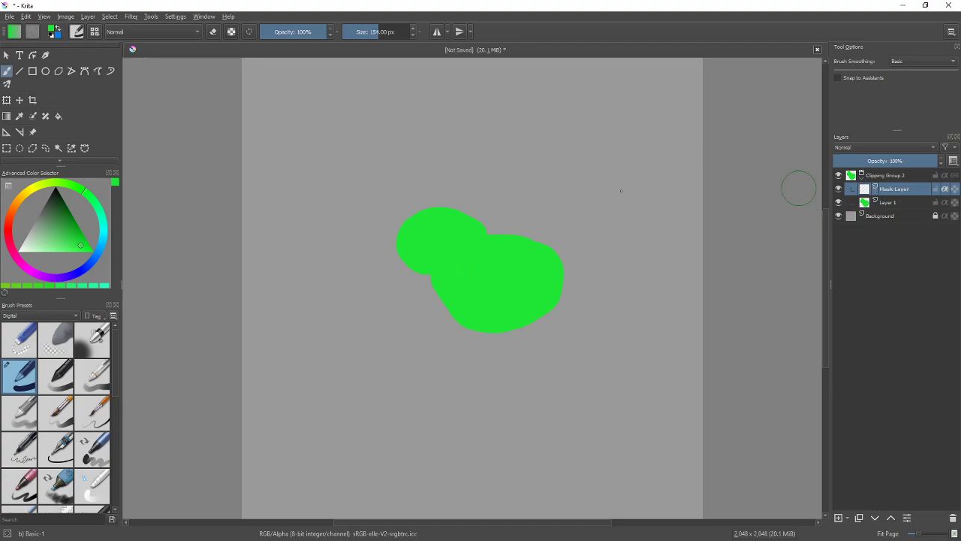
pyautogui.click(9, 217)
pyautogui.click(71, 240)
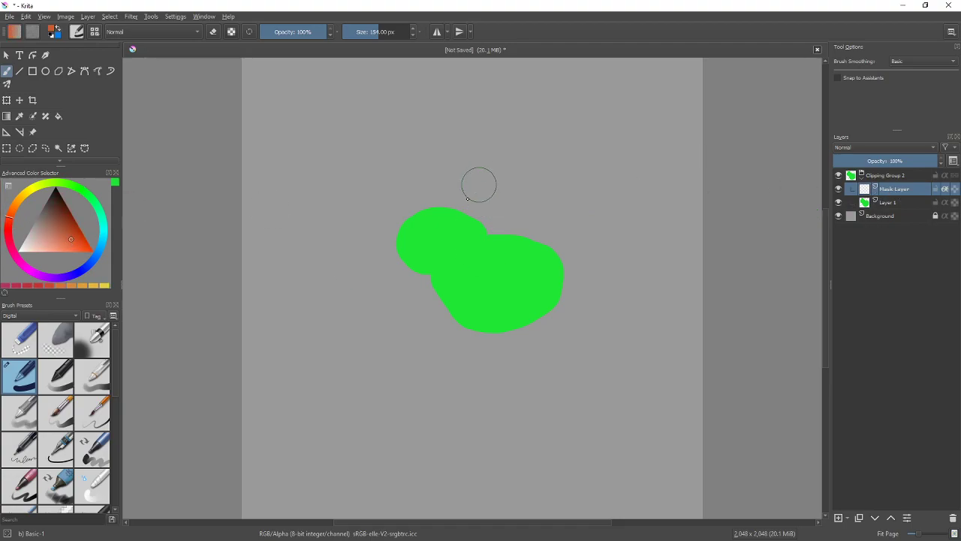
pyautogui.moveTo(477, 185); pyautogui.dragTo(418, 281)
pyautogui.moveTo(552, 219); pyautogui.dragTo(517, 358)
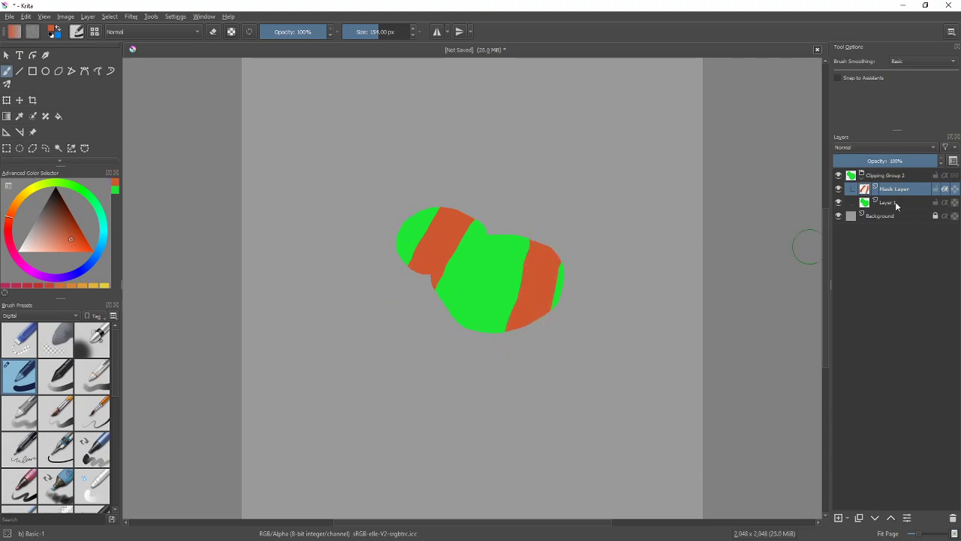
pyautogui.moveTo(440, 195)
pyautogui.mouseDown()
pyautogui.moveTo(511, 239)
pyautogui.moveTo(586, 247)
pyautogui.moveTo(403, 194)
pyautogui.moveTo(468, 234)
pyautogui.moveTo(594, 256)
pyautogui.moveTo(366, 201)
pyautogui.moveTo(506, 266)
pyautogui.moveTo(591, 264)
pyautogui.mouseUp()
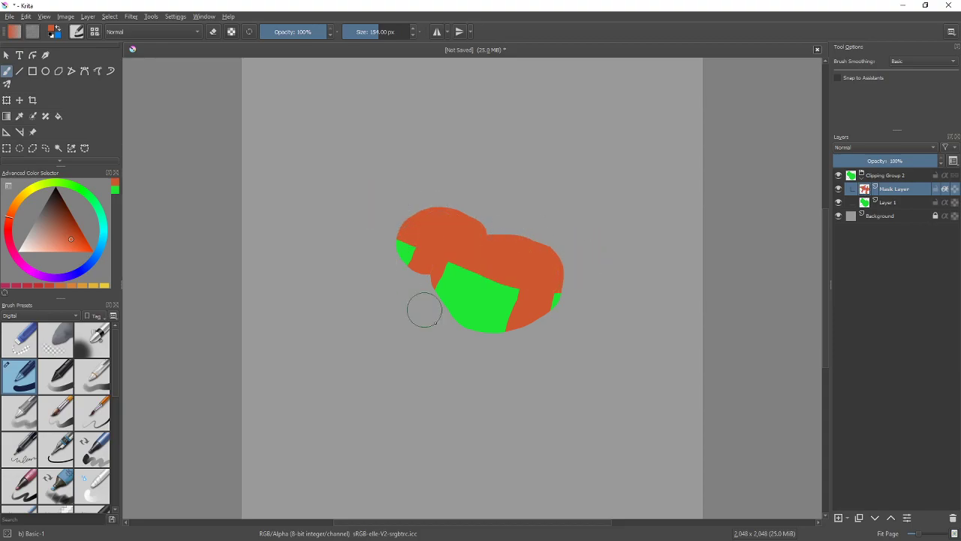
pyautogui.click(945, 190)
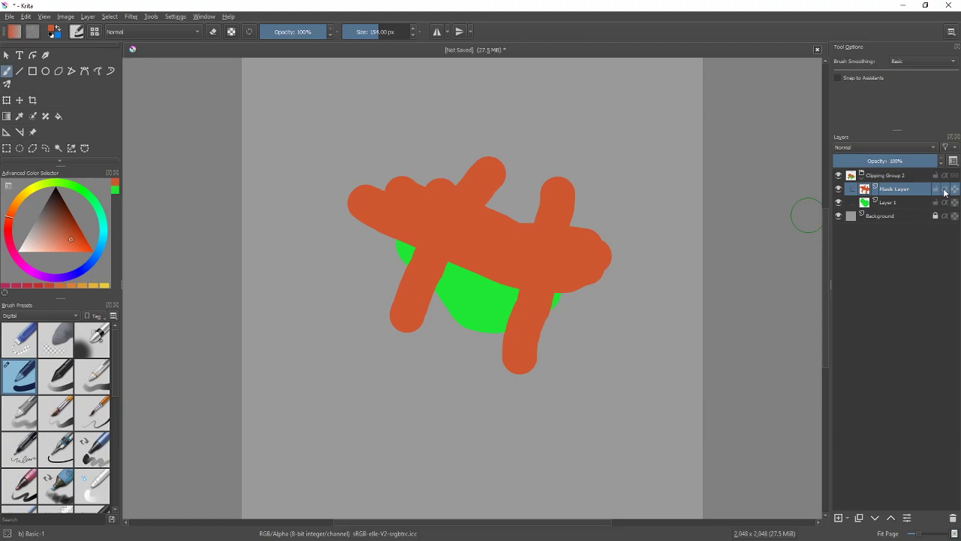
pyautogui.click(945, 190)
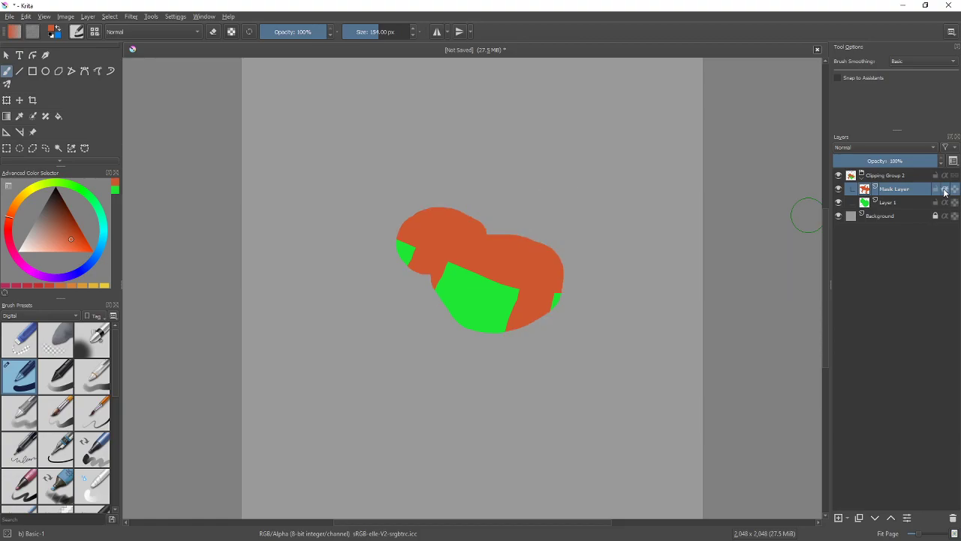
# Add a layer above the Mask Layer, paint a diagonal blue stroke across the shape, and enable the layer's alpha inheritance
pyautogui.click(839, 520)
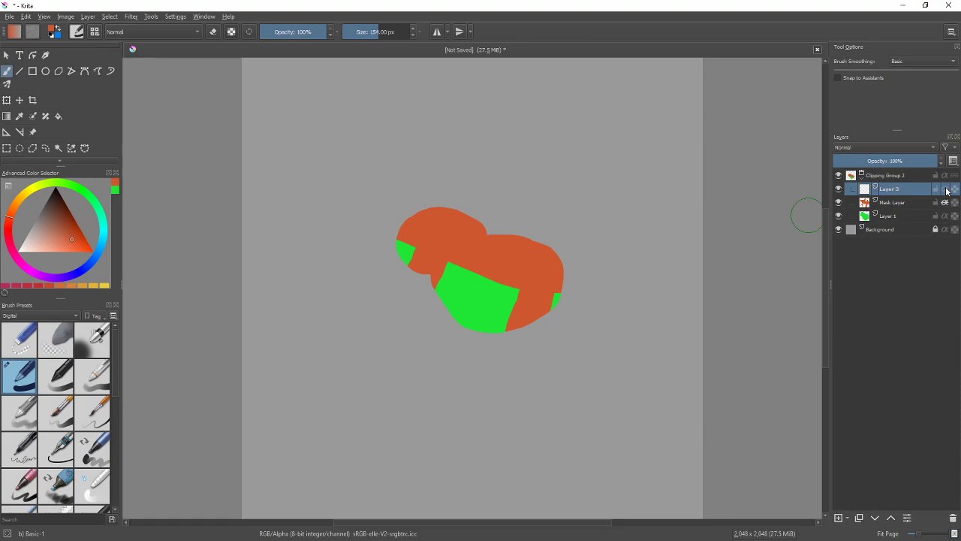
pyautogui.click(97, 257)
pyautogui.moveTo(534, 191)
pyautogui.mouseDown()
pyautogui.moveTo(442, 392)
pyautogui.moveTo(428, 361)
pyautogui.moveTo(422, 387)
pyautogui.mouseUp()
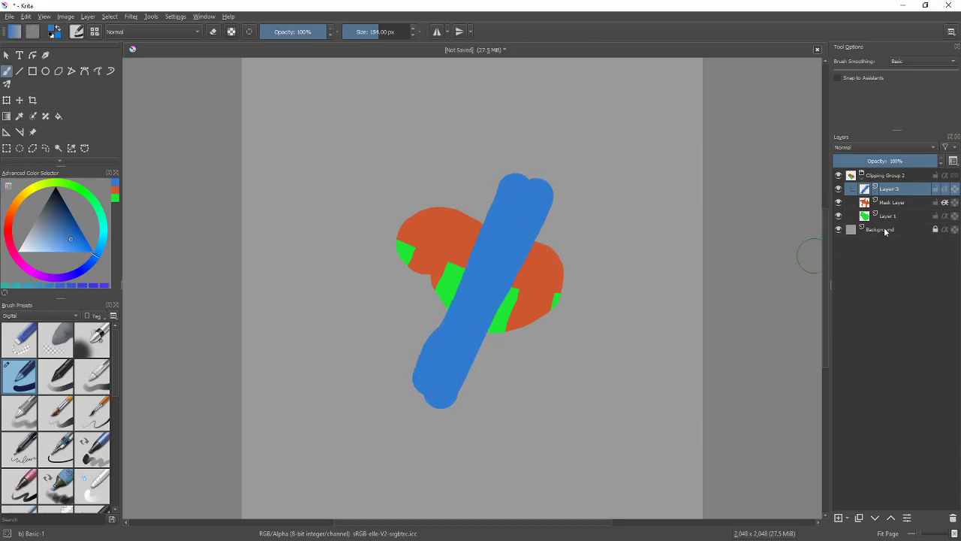
pyautogui.click(945, 188)
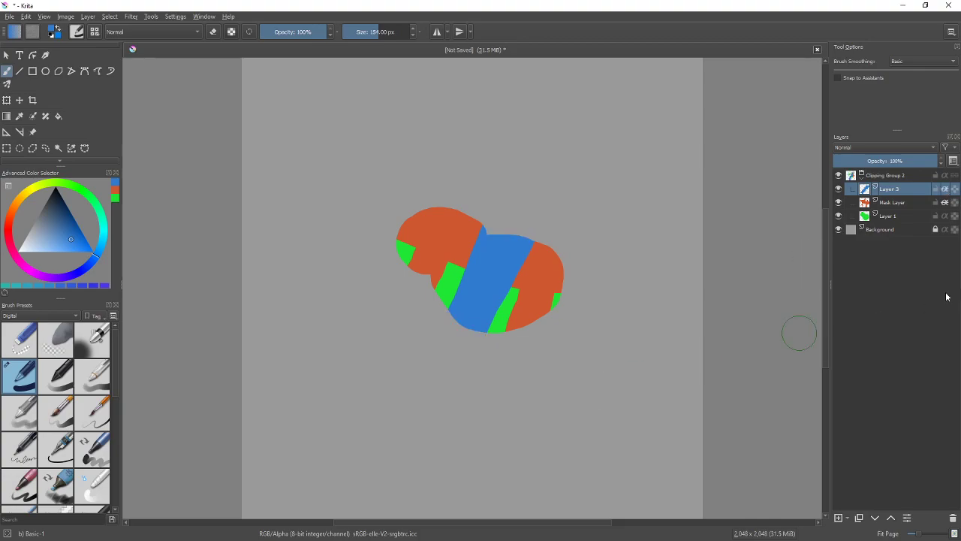
# Add a layer directly above Background, outside the clipping group, and paint dark slate-blue strokes behind the colored shape
pyautogui.click(899, 230)
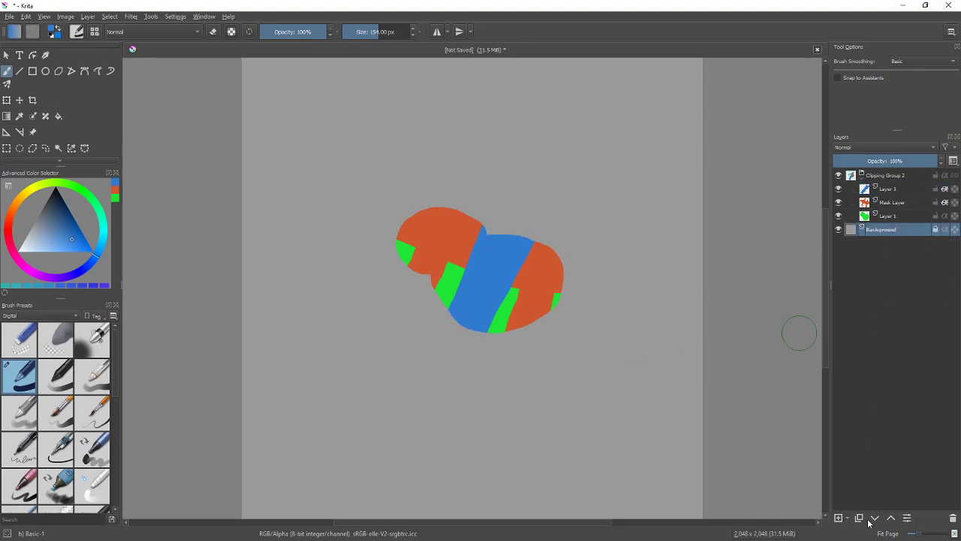
pyautogui.click(841, 518)
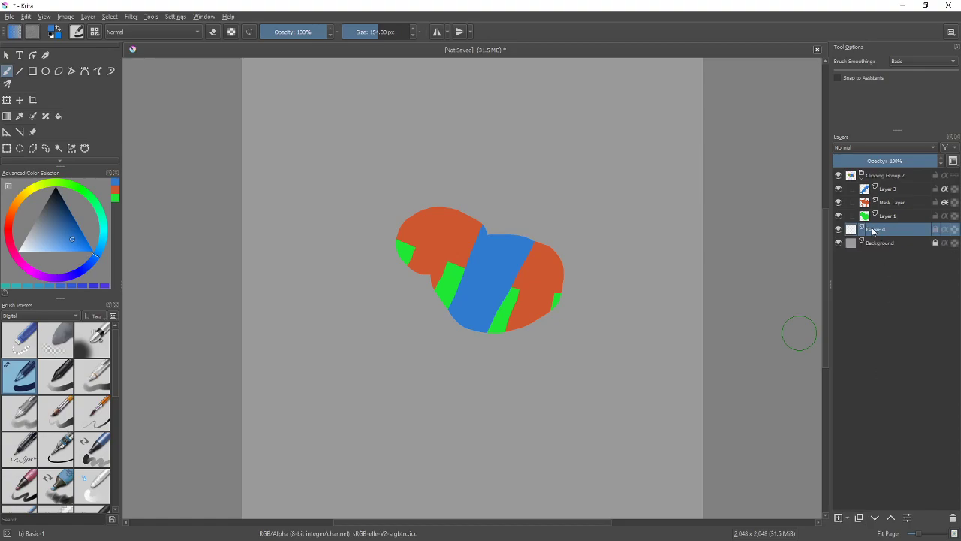
pyautogui.moveTo(45, 221); pyautogui.dragTo(50, 207)
pyautogui.moveTo(601, 241)
pyautogui.mouseDown()
pyautogui.moveTo(559, 300)
pyautogui.moveTo(542, 268)
pyautogui.moveTo(394, 259)
pyautogui.moveTo(386, 224)
pyautogui.moveTo(430, 181)
pyautogui.mouseUp()
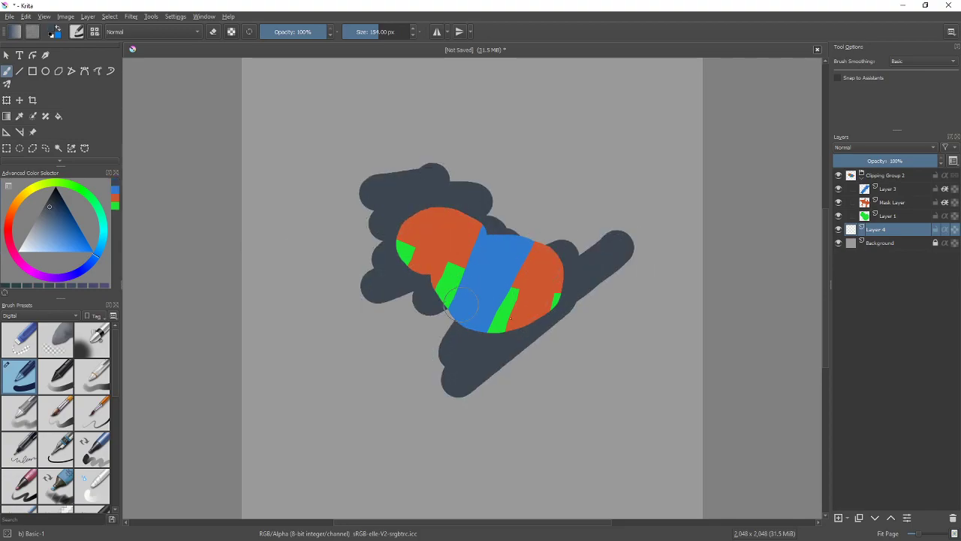
# Transform Clipping Group 2 by moving the whole group right and slightly up over the dark strokes
pyautogui.click(7, 100)
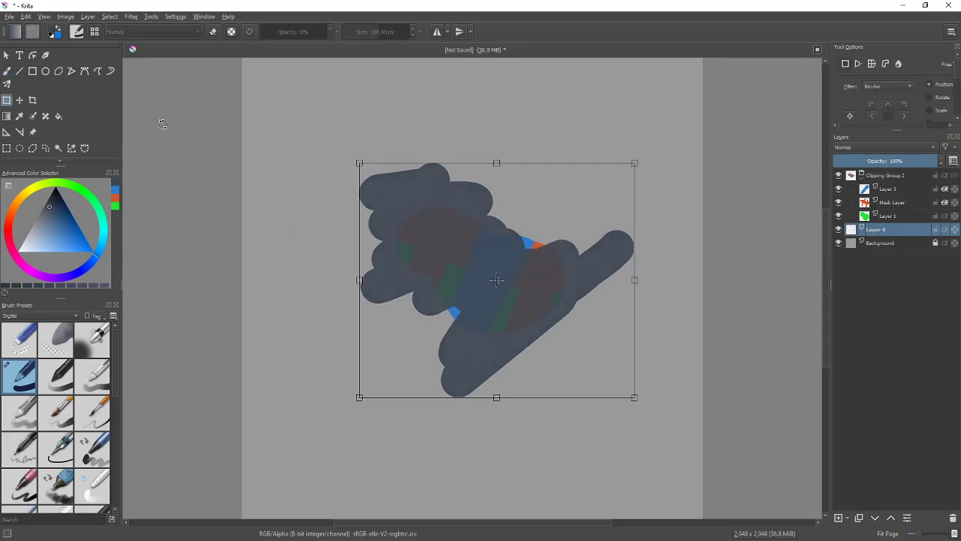
pyautogui.click(911, 176)
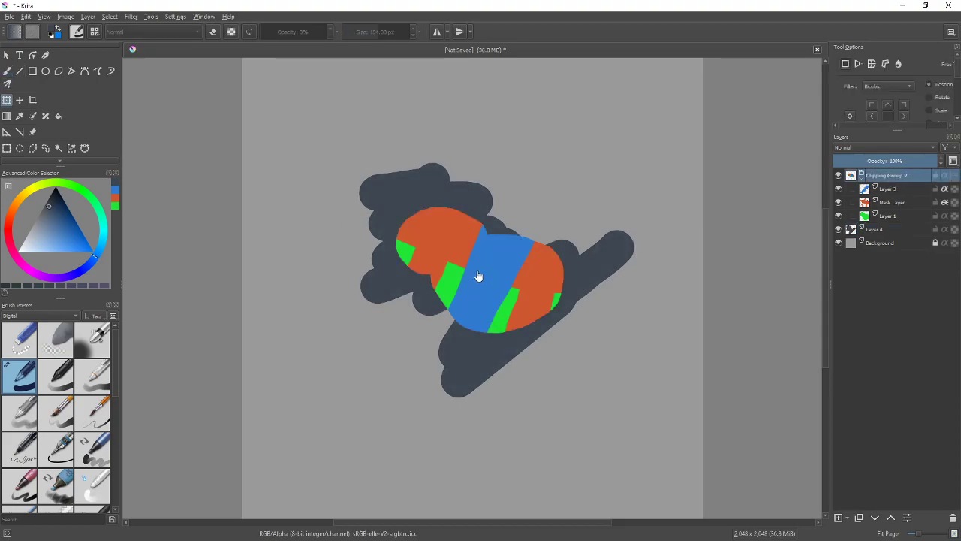
pyautogui.moveTo(516, 263)
pyautogui.mouseDown()
pyautogui.moveTo(508, 307)
pyautogui.moveTo(329, 315)
pyautogui.moveTo(480, 142)
pyautogui.moveTo(686, 200)
pyautogui.moveTo(542, 267)
pyautogui.moveTo(586, 248)
pyautogui.mouseUp()
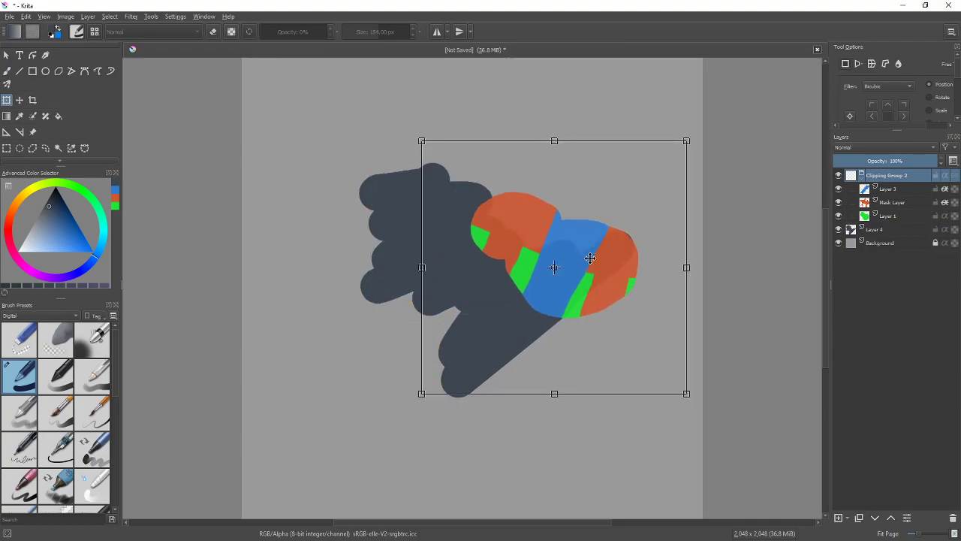
pyautogui.press('Return')
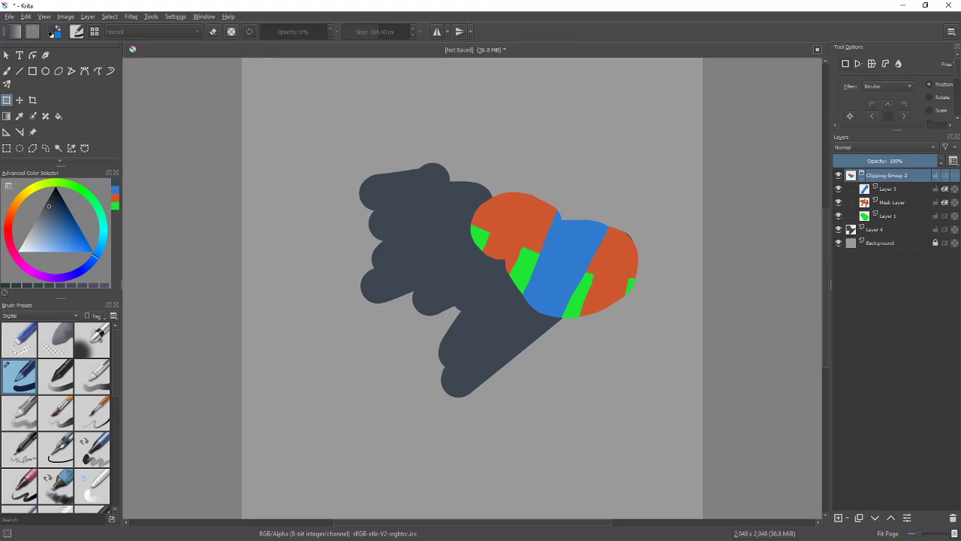
# Return to the Drive window, close the preview, open the third listed image submission, and advance to the one after it
pyautogui.moveTo(493, 5); pyautogui.dragTo(0, 119)
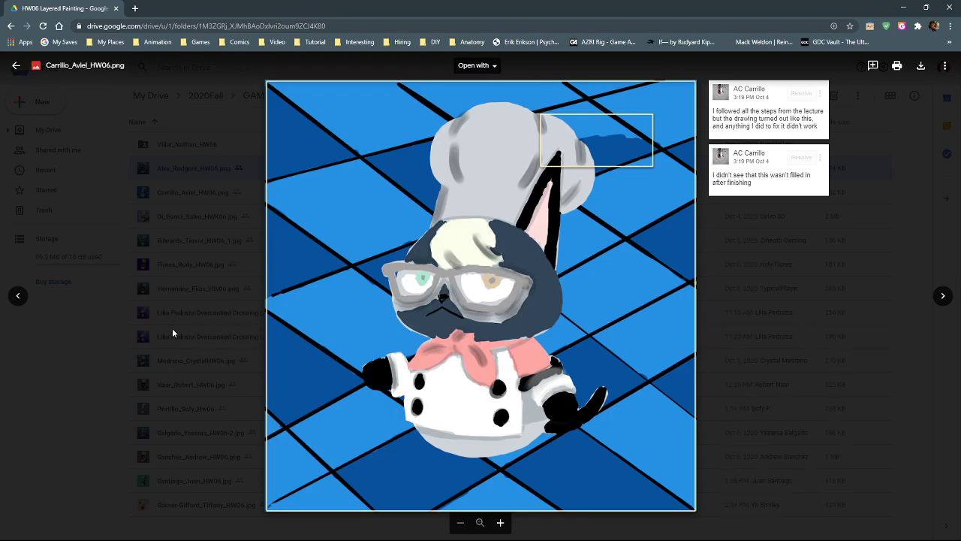
pyautogui.click(112, 326)
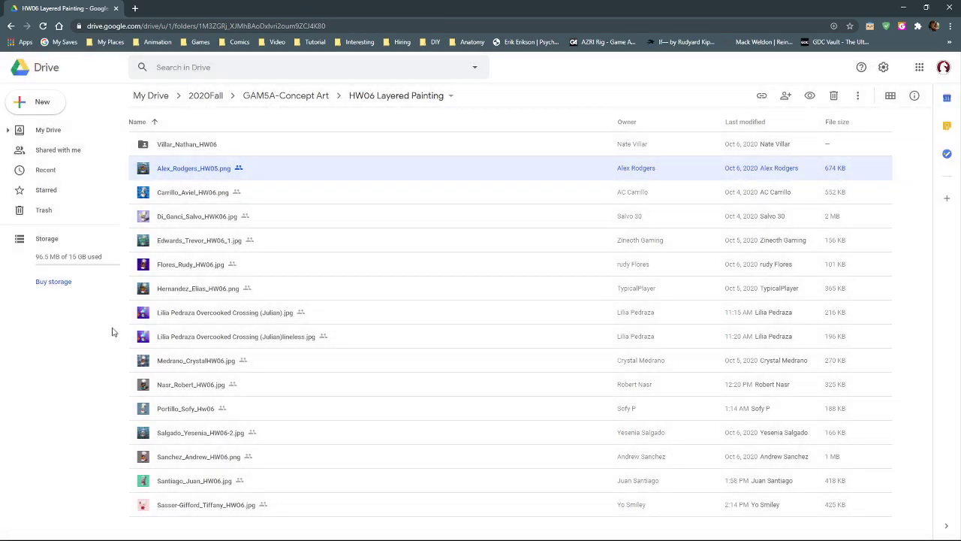
pyautogui.doubleClick(143, 218)
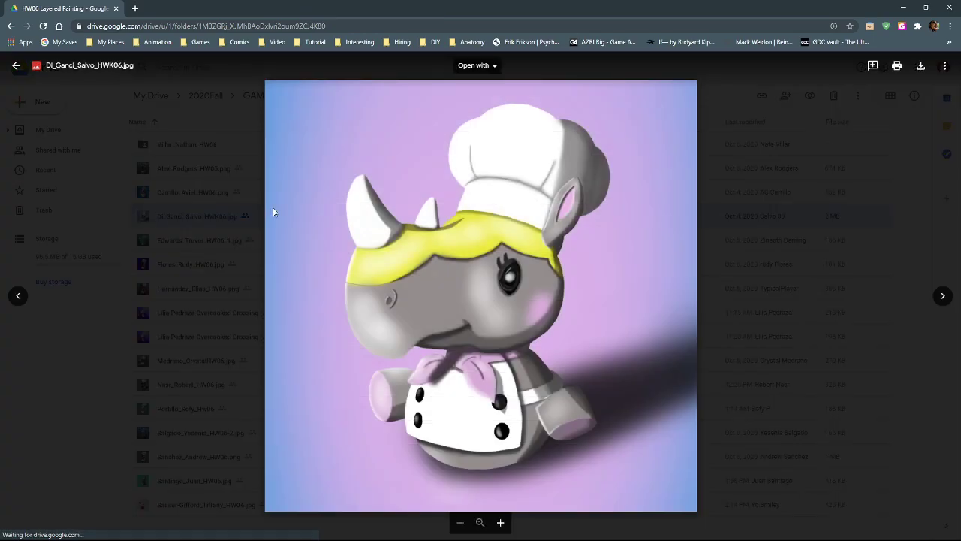
pyautogui.press('Right')
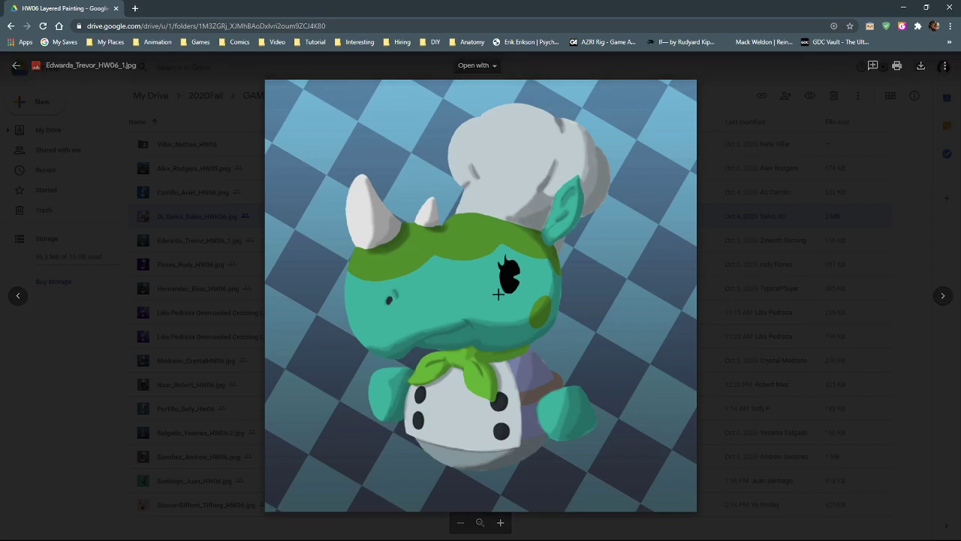
# Examine the rhino chef painting up close, from the jacket and hands to the face, horns and hat
pyautogui.scroll(3, 499, 295)
pyautogui.scroll(-5, 500, 322)
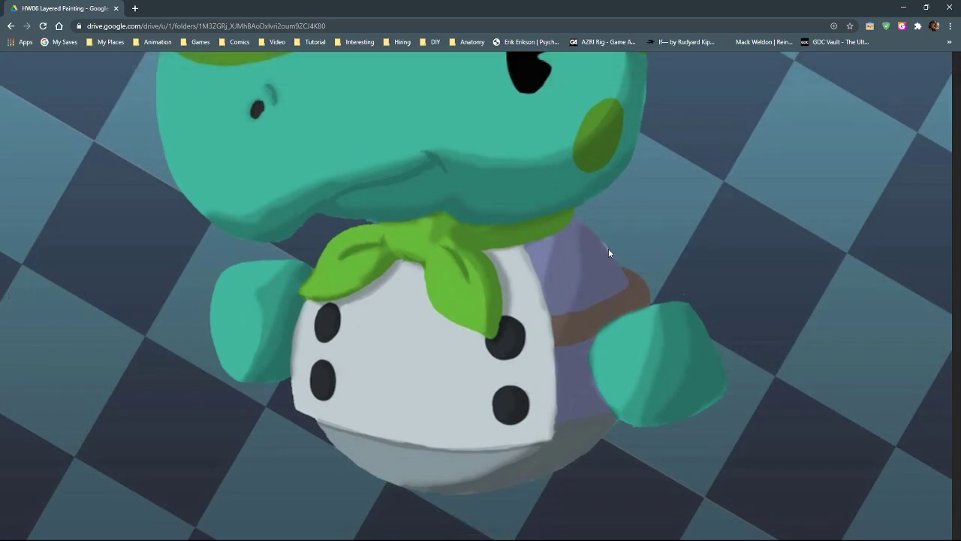
pyautogui.scroll(3, 466, 255)
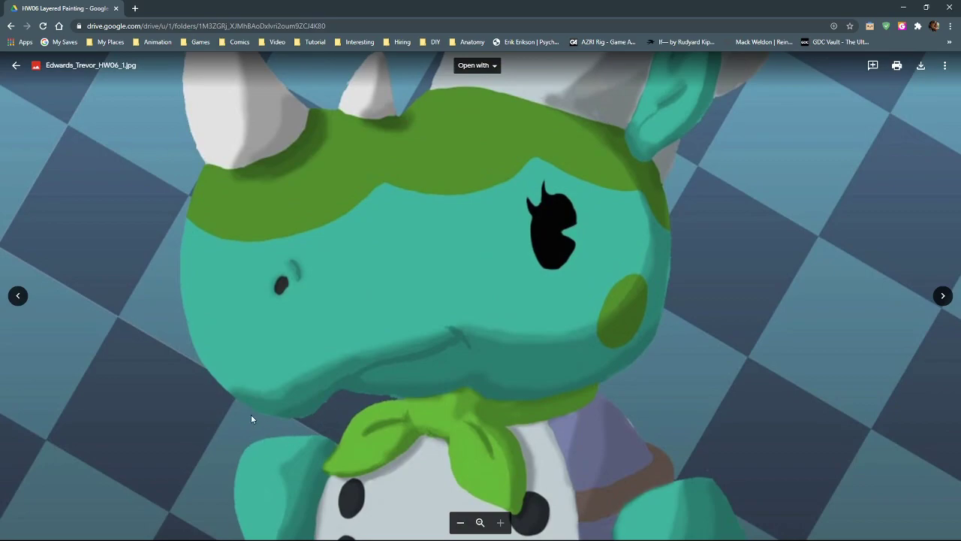
pyautogui.scroll(4, 251, 423)
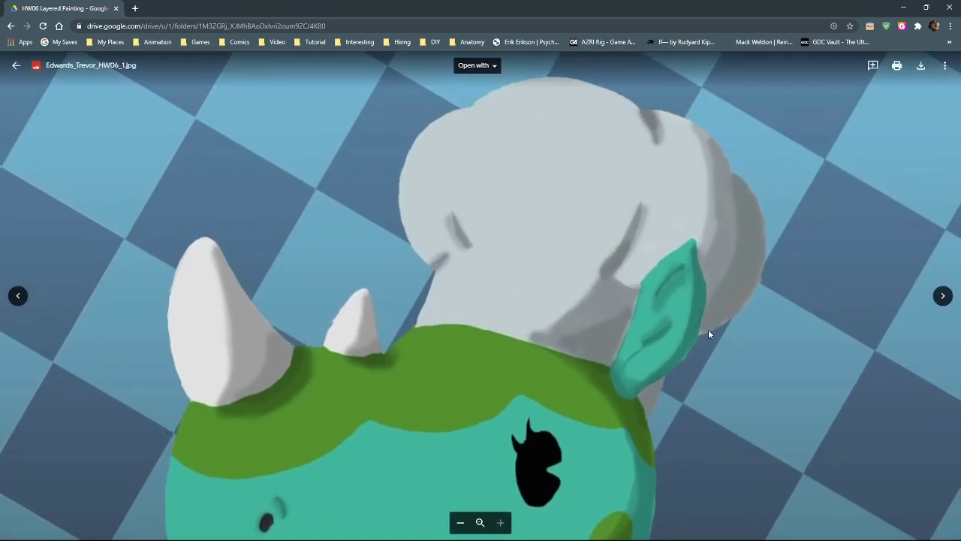
pyautogui.scroll(-5, 645, 399)
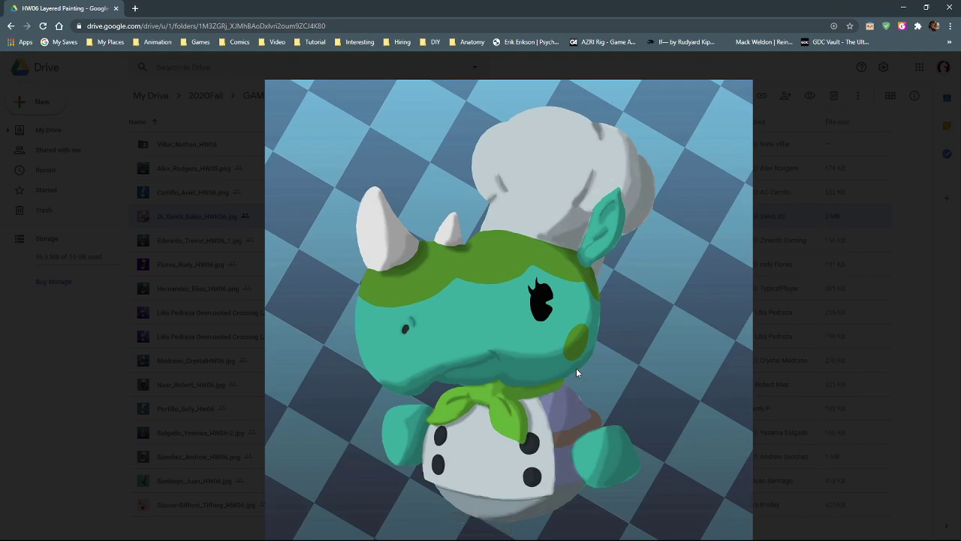
pyautogui.scroll(4, 382, 393)
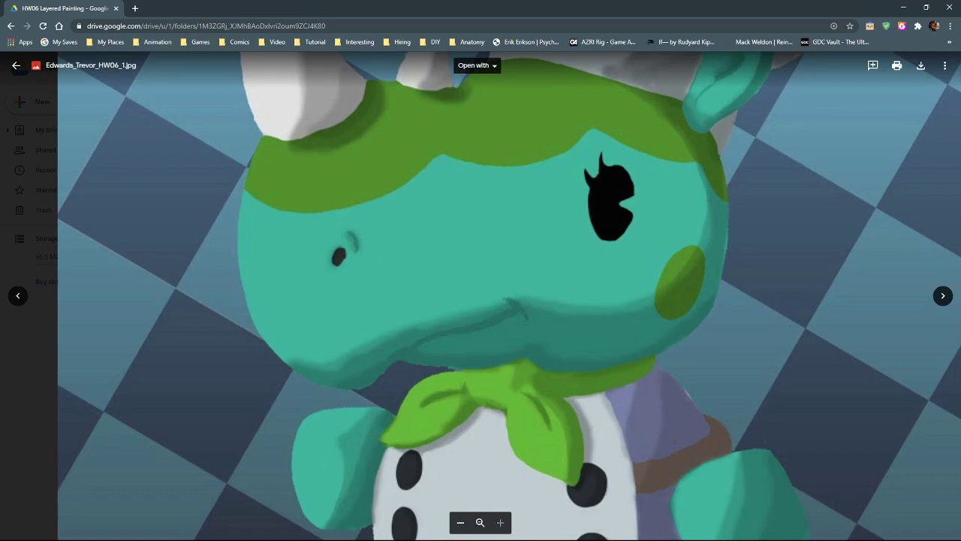
# Switch to Krita, hide Layer 3 and Mask Layer in the clipping group, and select Layer 1
pyautogui.hotkey('alt', 'Tab')
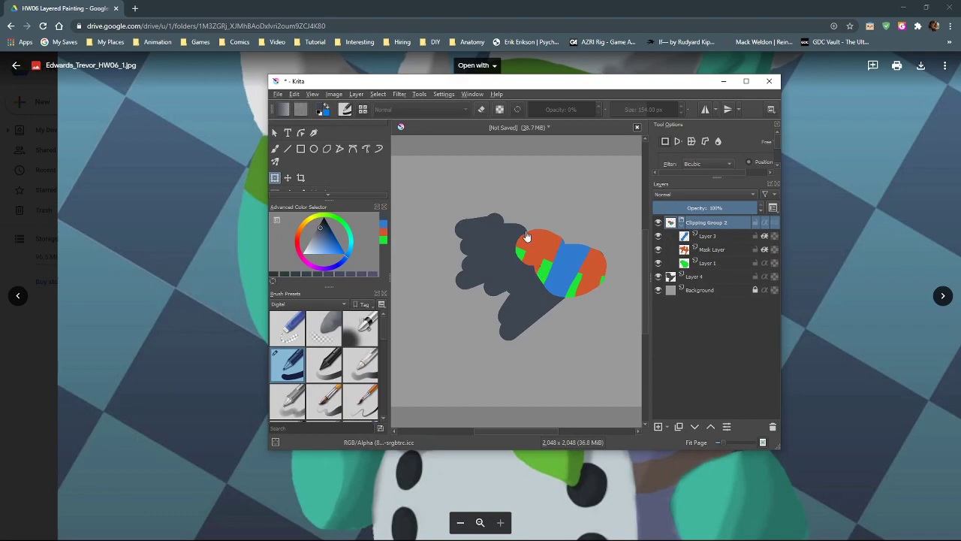
pyautogui.click(659, 250)
pyautogui.click(659, 236)
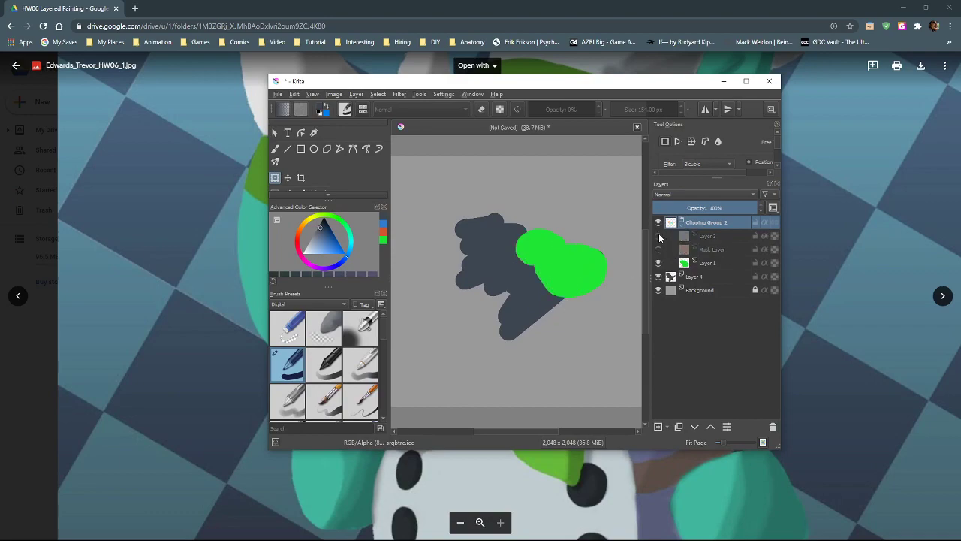
pyautogui.click(725, 265)
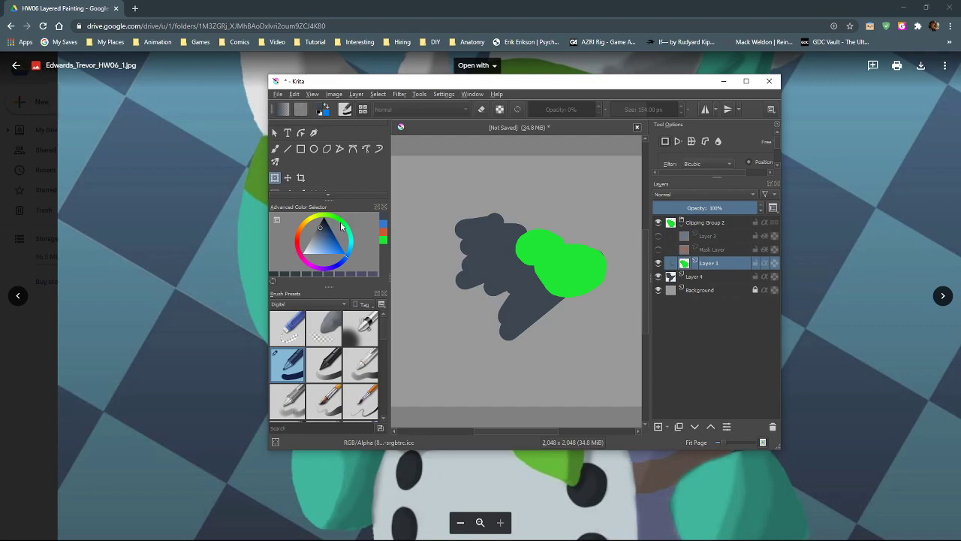
# Choose a saturated blue with the Freehand Brush tool and maximize the Krita window
pyautogui.moveTo(329, 233); pyautogui.dragTo(334, 247)
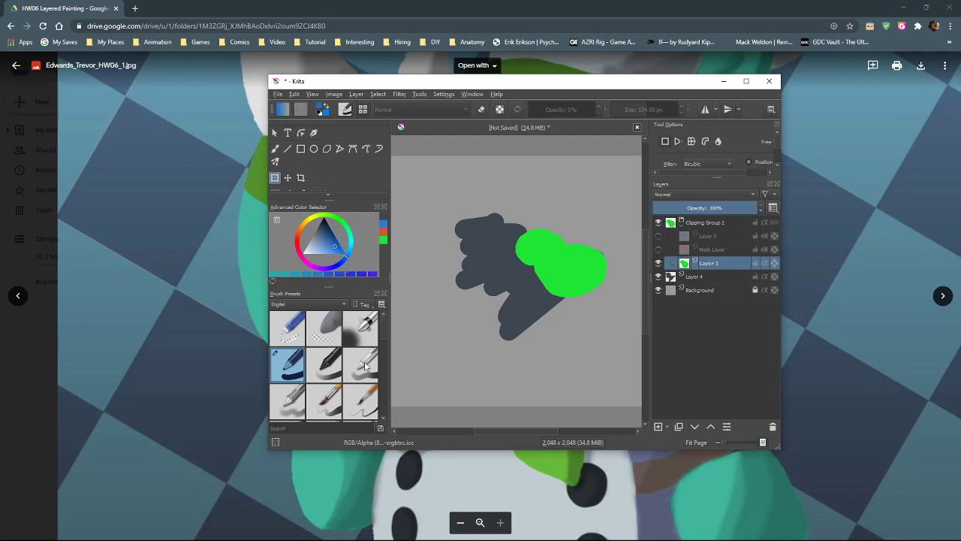
pyautogui.click(548, 297)
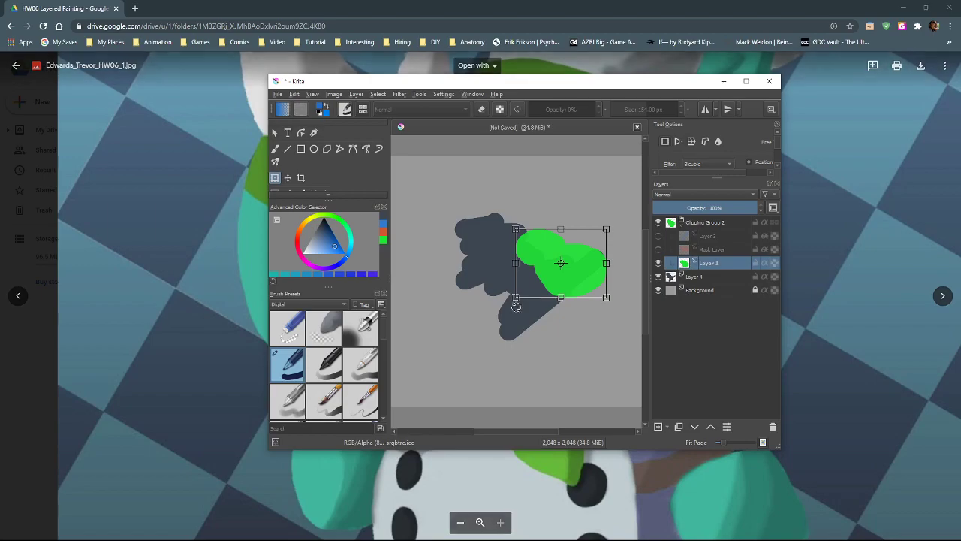
pyautogui.click(275, 149)
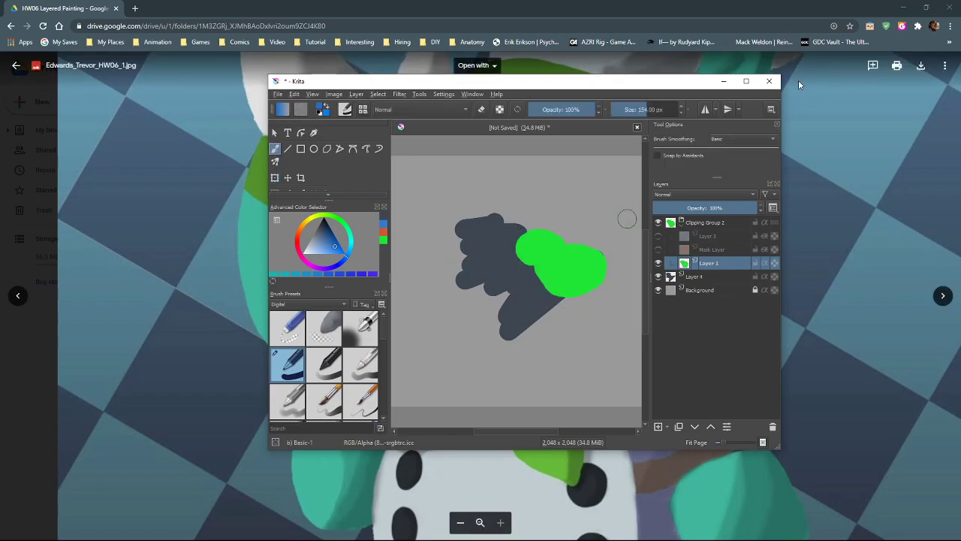
pyautogui.click(746, 81)
# Lock Layer 1's alpha, undoing the unlocked test stroke, and paint the entire green shape blue
pyautogui.moveTo(518, 302); pyautogui.dragTo(580, 299)
pyautogui.hotkey('ctrl', 'z')
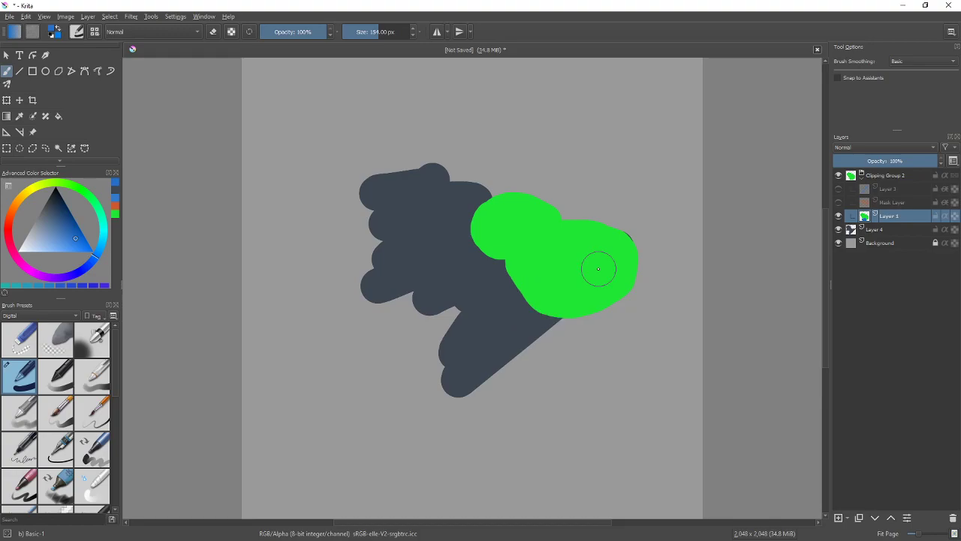
pyautogui.click(956, 216)
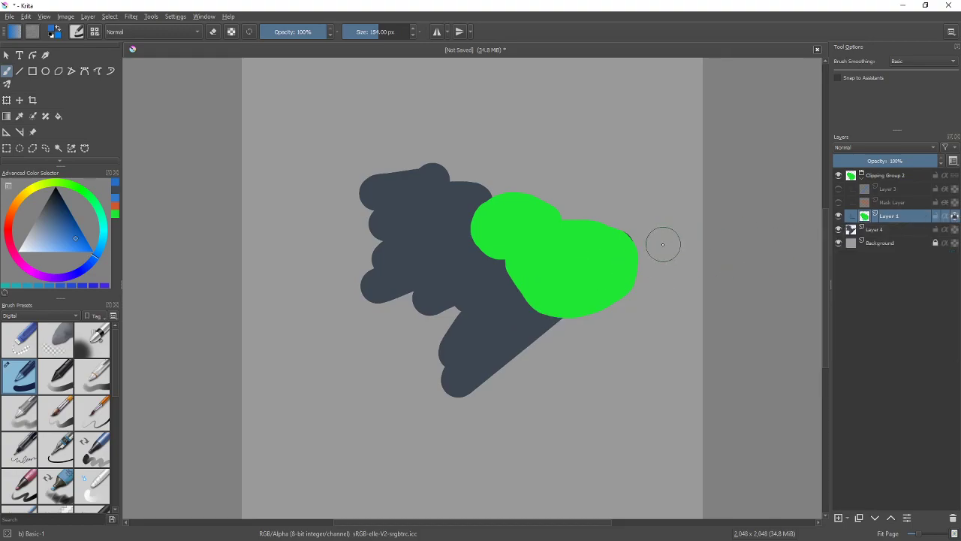
pyautogui.moveTo(629, 206)
pyautogui.mouseDown()
pyautogui.moveTo(591, 356)
pyautogui.moveTo(618, 238)
pyautogui.moveTo(629, 246)
pyautogui.moveTo(623, 262)
pyautogui.moveTo(579, 323)
pyautogui.mouseUp()
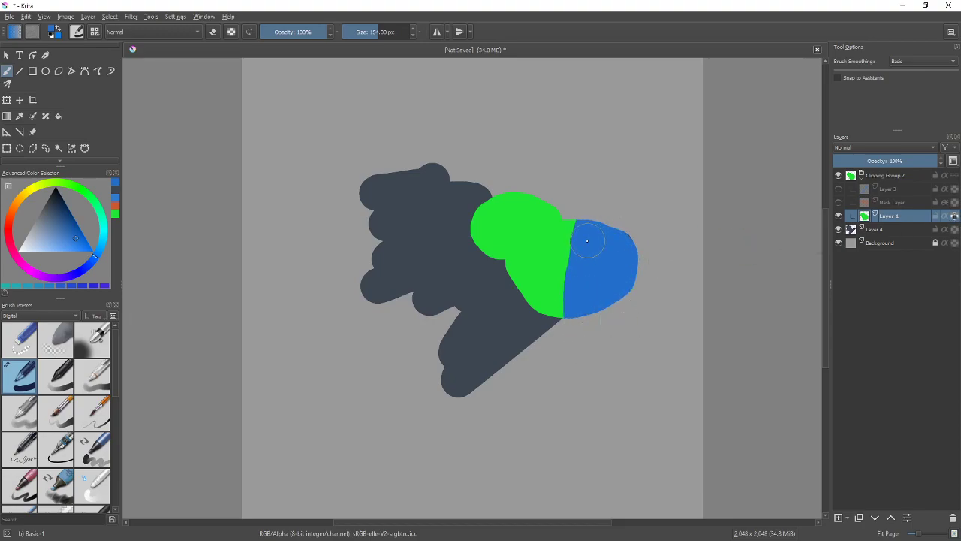
pyautogui.moveTo(548, 236)
pyautogui.mouseDown()
pyautogui.moveTo(526, 209)
pyautogui.moveTo(490, 217)
pyautogui.moveTo(492, 234)
pyautogui.mouseUp()
pyautogui.moveTo(579, 318)
pyautogui.mouseDown()
pyautogui.moveTo(476, 249)
pyautogui.moveTo(571, 311)
pyautogui.moveTo(493, 229)
pyautogui.moveTo(516, 263)
pyautogui.moveTo(530, 217)
pyautogui.moveTo(577, 245)
pyautogui.moveTo(582, 270)
pyautogui.mouseUp()
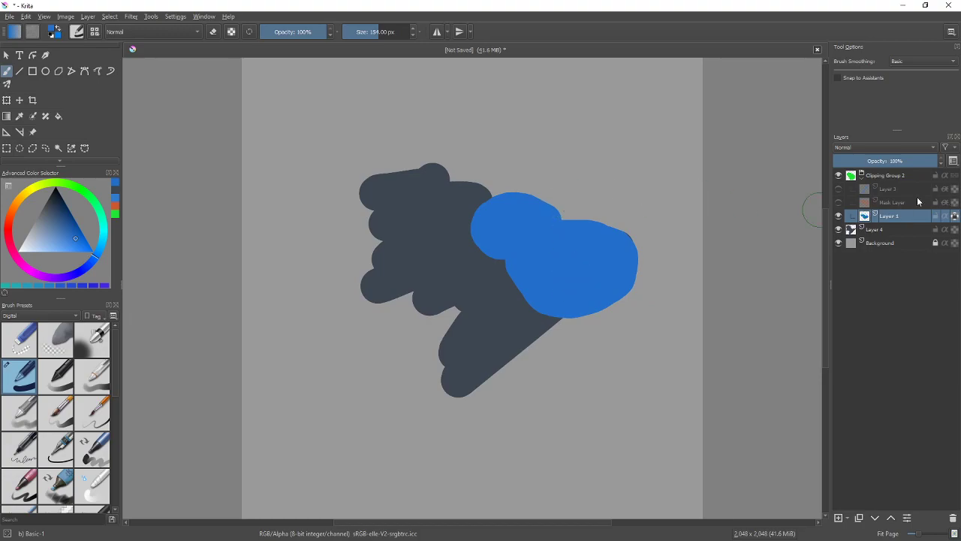
# Show Mask Layer and Layer 3 again, then paint grayish-brown over Mask Layer's left orange area with its alpha locked
pyautogui.click(839, 202)
pyautogui.click(839, 188)
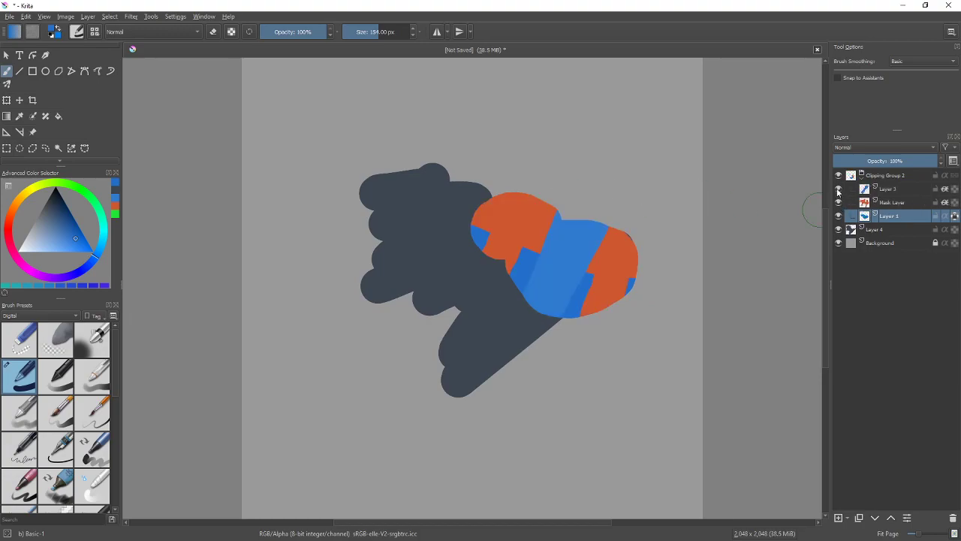
pyautogui.click(864, 203)
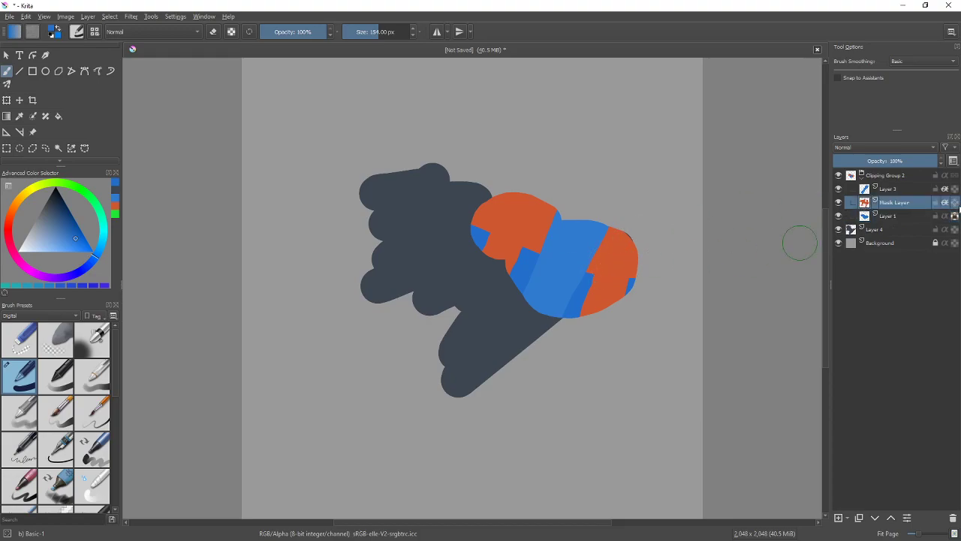
pyautogui.click(54, 226)
pyautogui.click(8, 221)
pyautogui.moveTo(530, 246)
pyautogui.mouseDown()
pyautogui.moveTo(533, 210)
pyautogui.moveTo(480, 206)
pyautogui.moveTo(488, 244)
pyautogui.mouseUp()
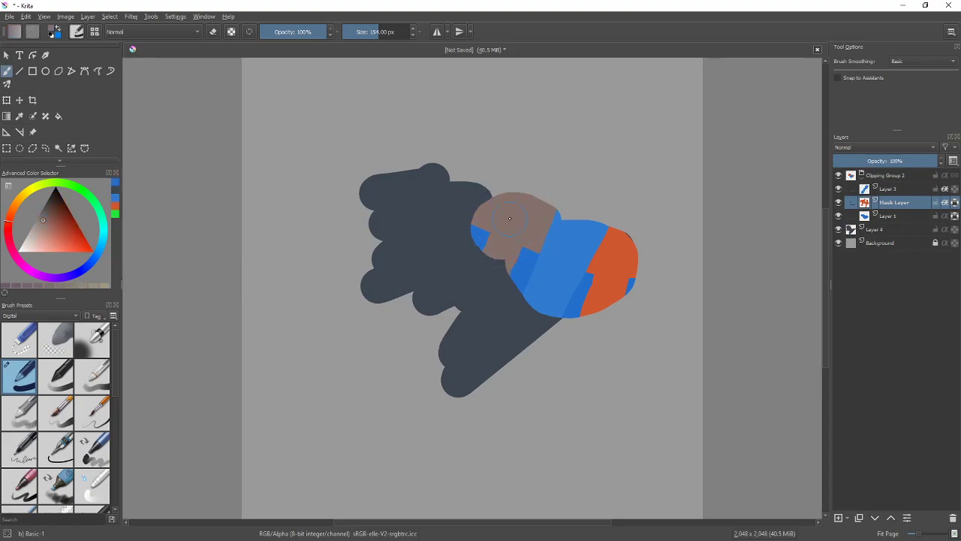
# Turn off Mask Layer's alpha inheritance, paint grayish-brown over its exposed orange strokes, and turn inheritance back on
pyautogui.click(946, 203)
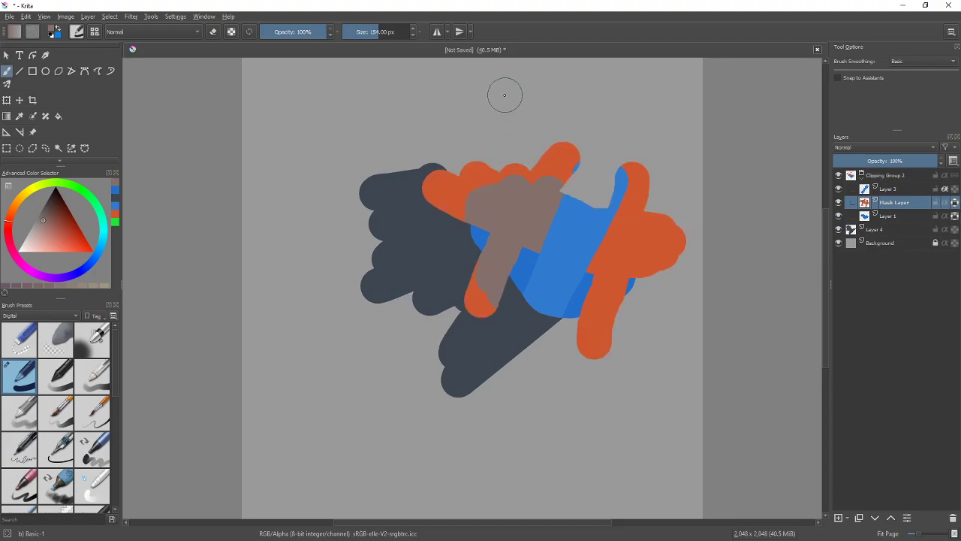
pyautogui.moveTo(535, 160)
pyautogui.mouseDown()
pyautogui.moveTo(608, 158)
pyautogui.moveTo(422, 180)
pyautogui.moveTo(493, 205)
pyautogui.moveTo(469, 307)
pyautogui.moveTo(512, 315)
pyautogui.moveTo(525, 298)
pyautogui.moveTo(484, 305)
pyautogui.mouseUp()
pyautogui.click(945, 204)
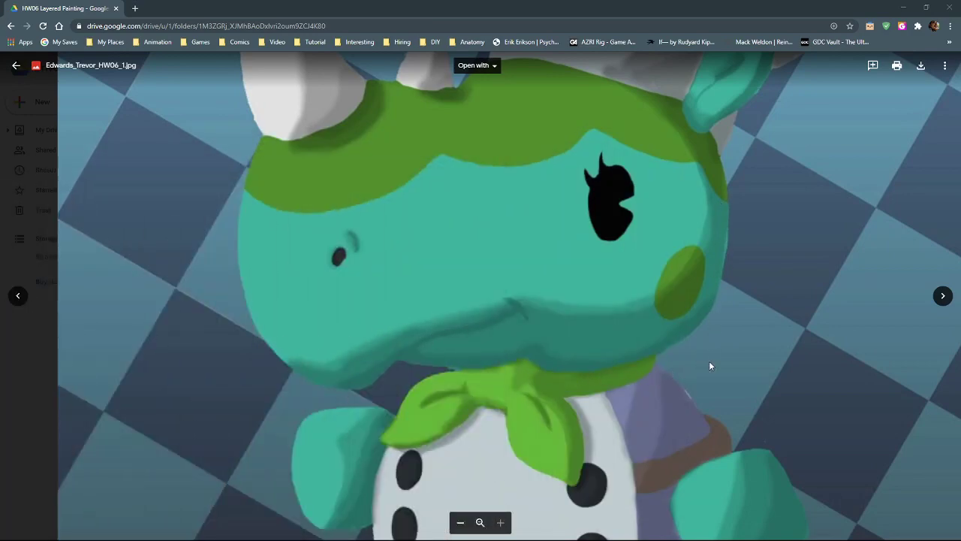
# Return to the Drive preview and examine the rhino chef's face, jacket, horns and ear, both up close and as a whole
pyautogui.press('-')
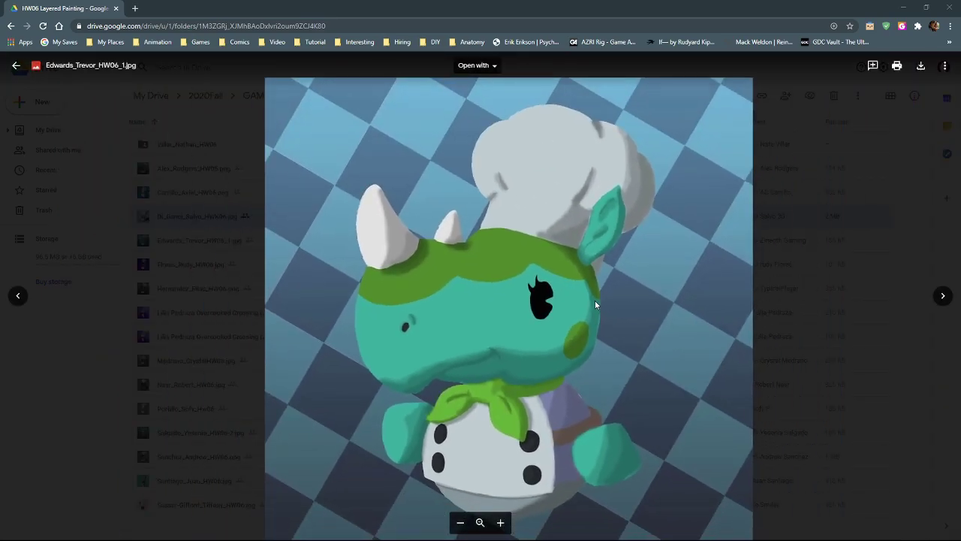
pyautogui.press('+')
pyautogui.press('+')
pyautogui.press('+')
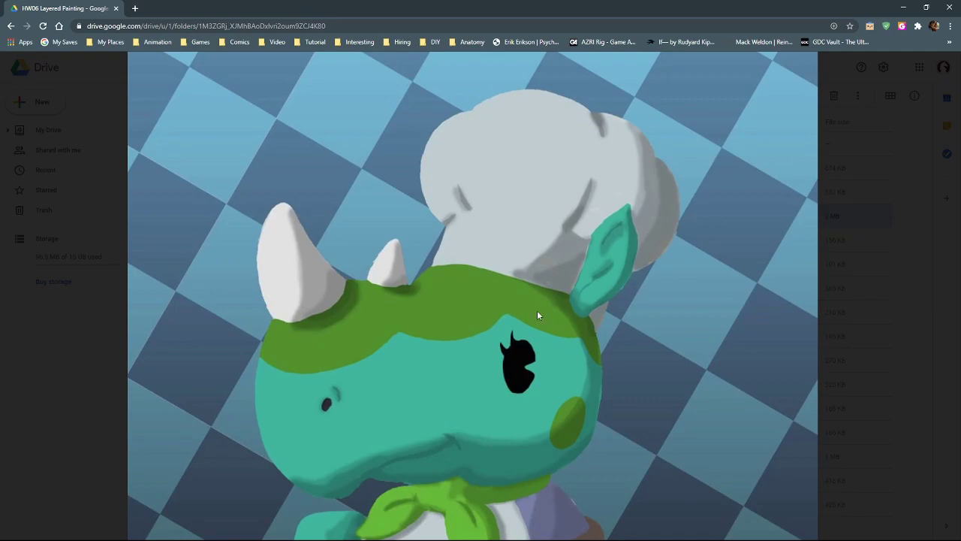
pyautogui.press('-')
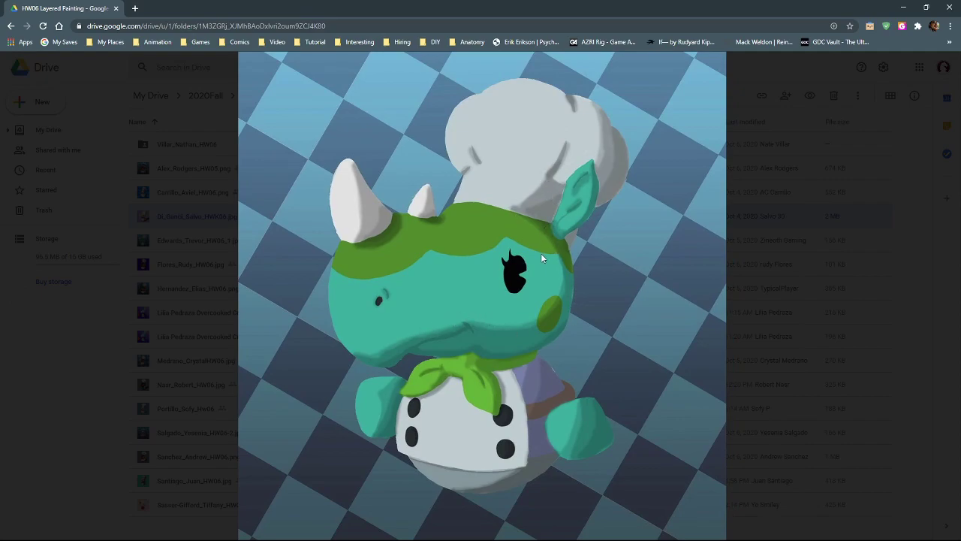
pyautogui.scroll(5, 461, 384)
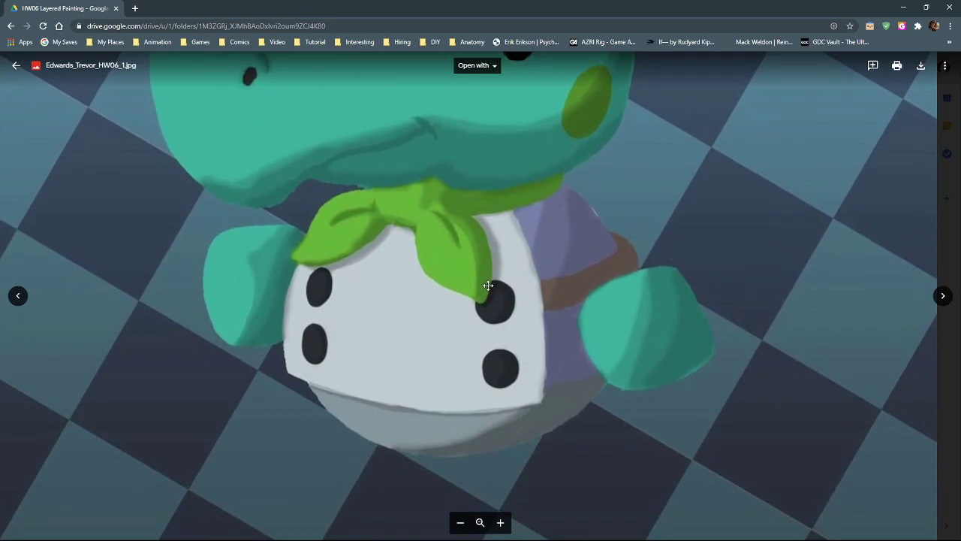
pyautogui.scroll(3, 435, 369)
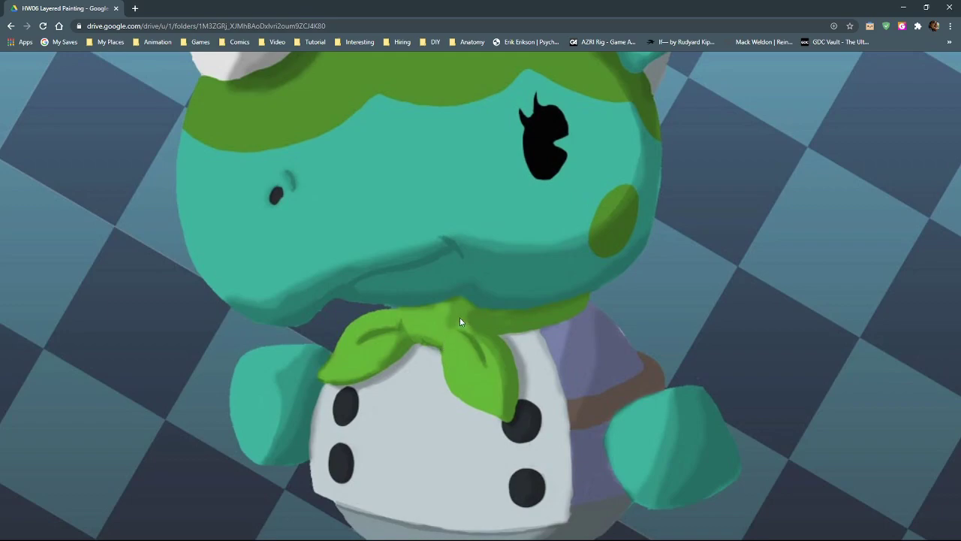
pyautogui.scroll(4, 406, 216)
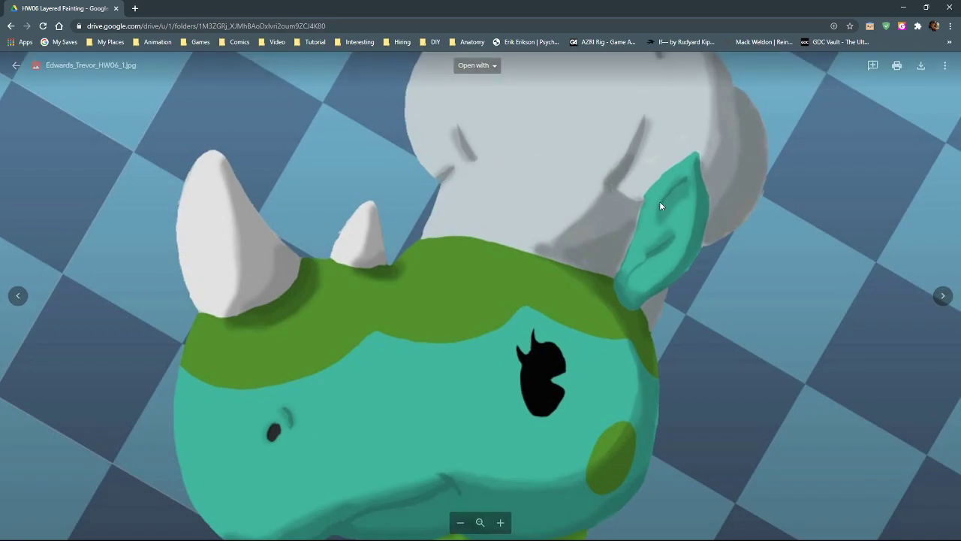
pyautogui.scroll(-5, 591, 288)
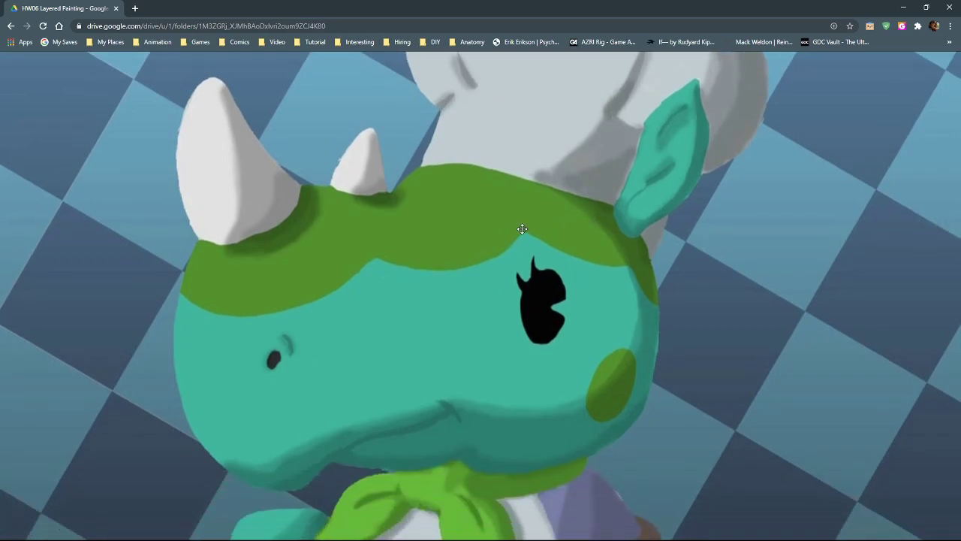
pyautogui.scroll(-1, 504, 301)
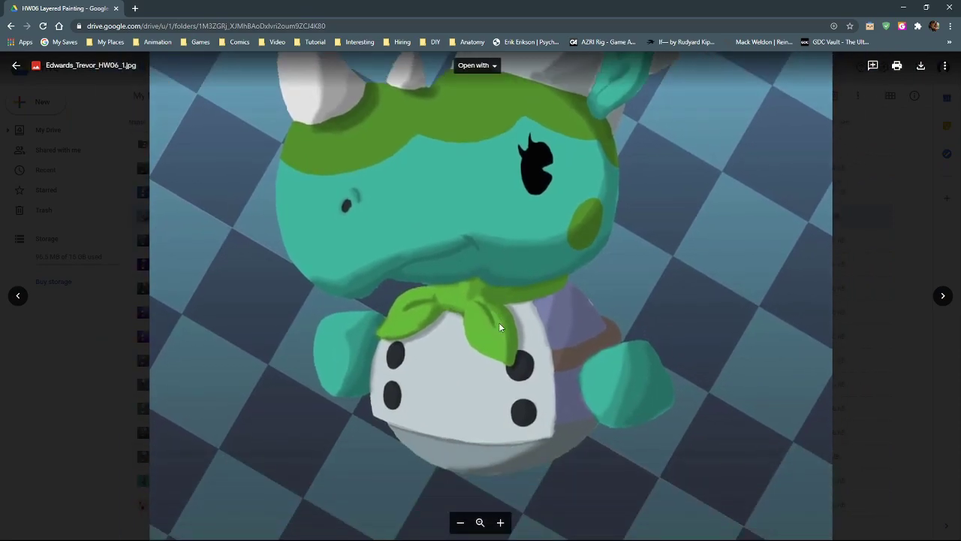
pyautogui.scroll(-5, 461, 351)
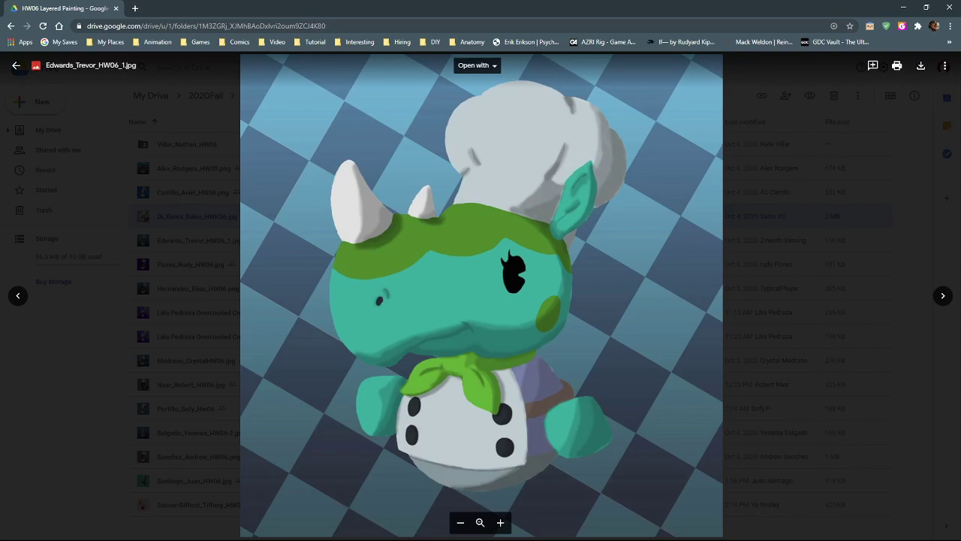
pyautogui.press('-')
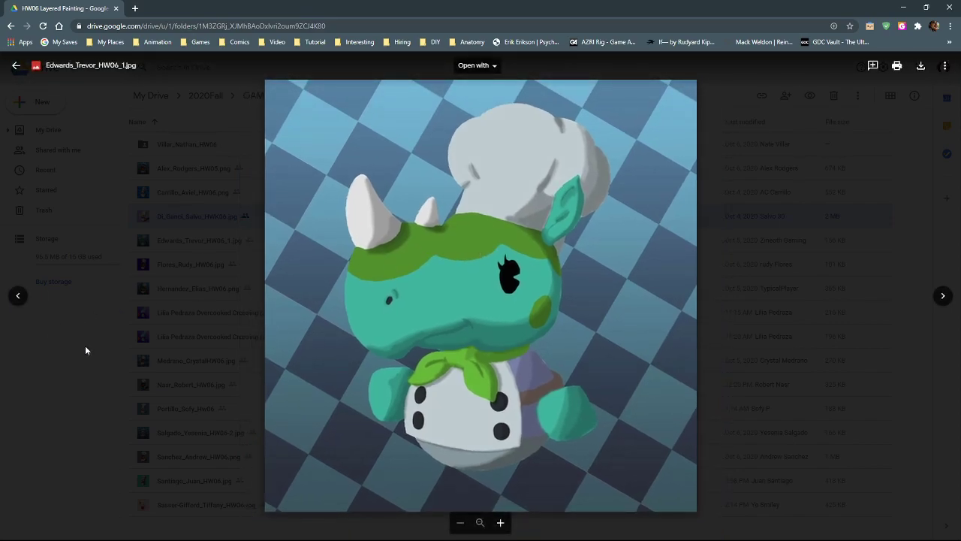
# Advance to the next submission, the raccoon chef on purple, and examine its face, apron, sleeve and tail up close
pyautogui.press('Right')
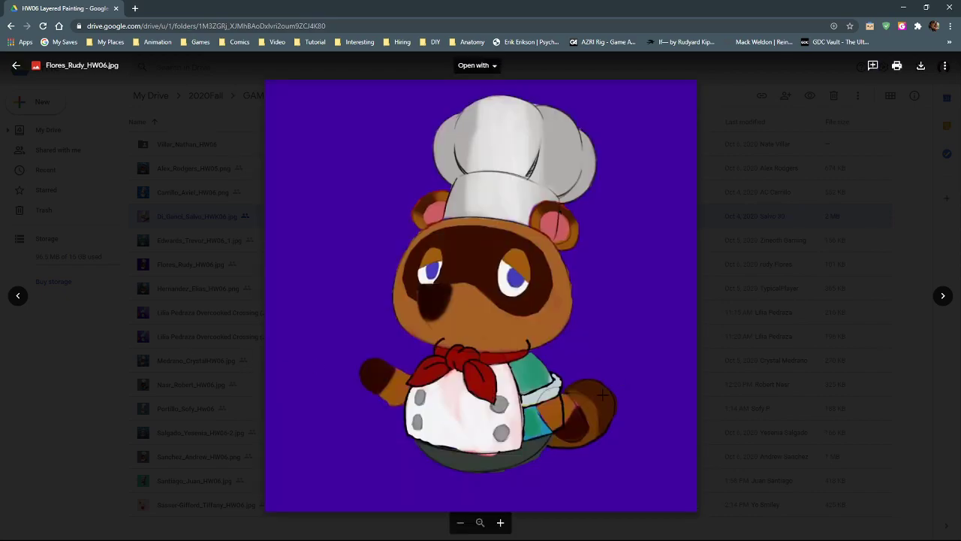
pyautogui.scroll(5, 602, 394)
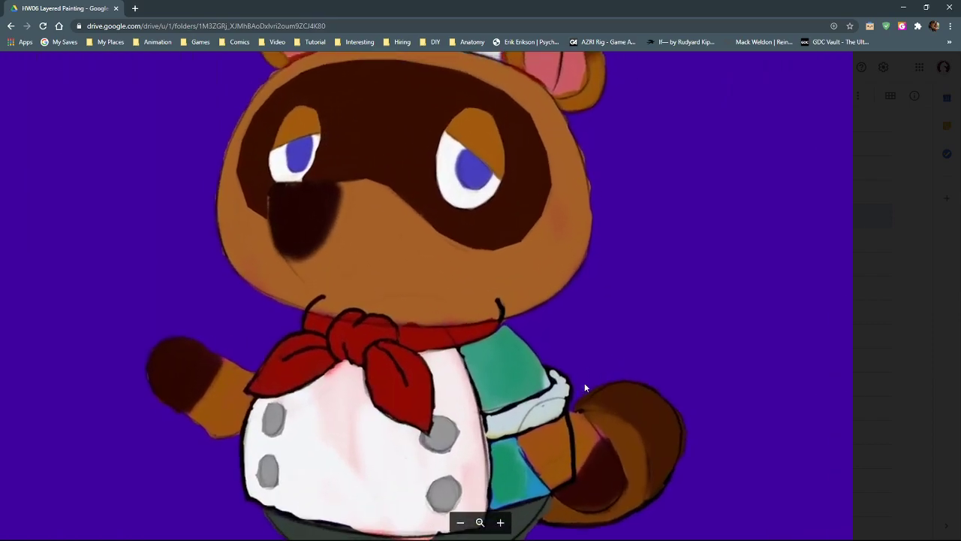
pyautogui.scroll(2, 588, 385)
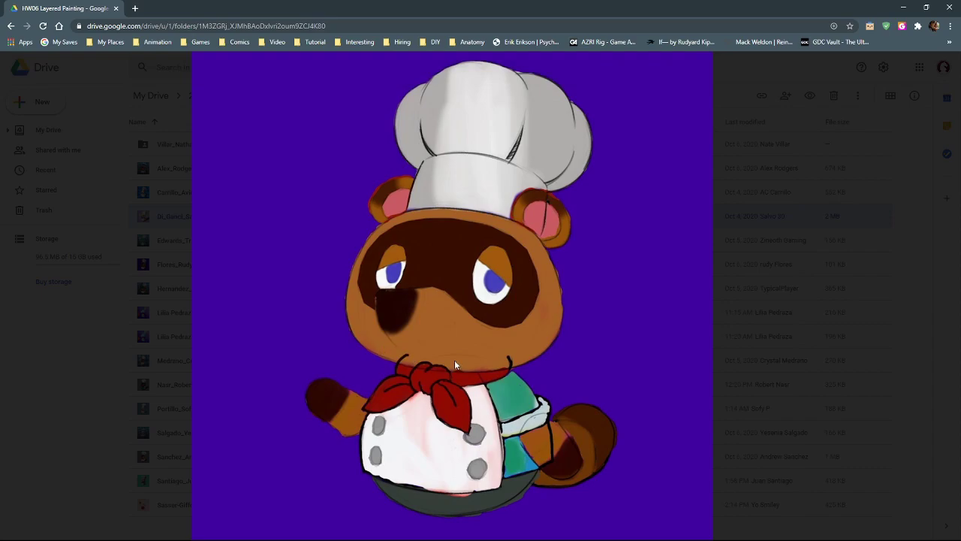
pyautogui.moveTo(544, 264)
pyautogui.scroll(3, 440, 371)
pyautogui.scroll(-2, 458, 378)
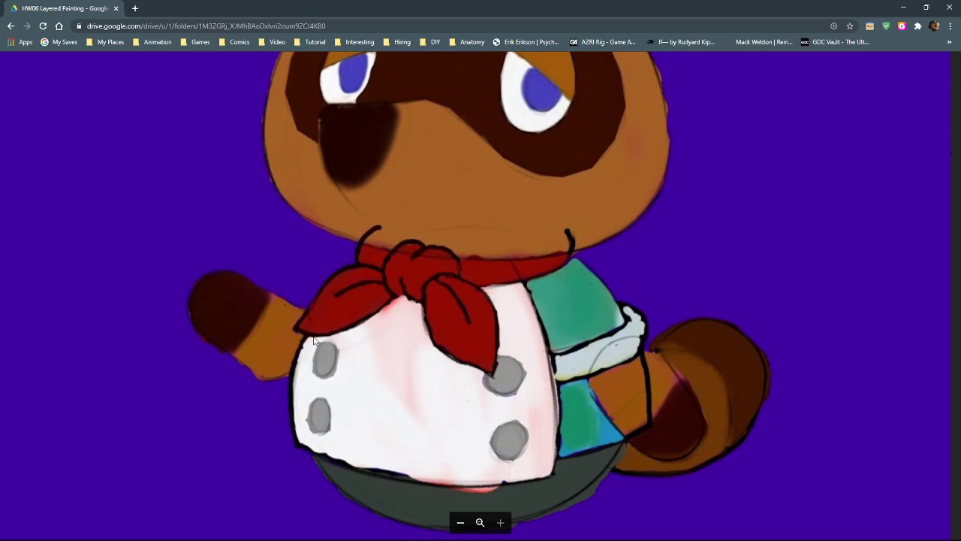
pyautogui.scroll(-2, 467, 326)
pyautogui.scroll(2, 644, 398)
pyautogui.scroll(1, 643, 398)
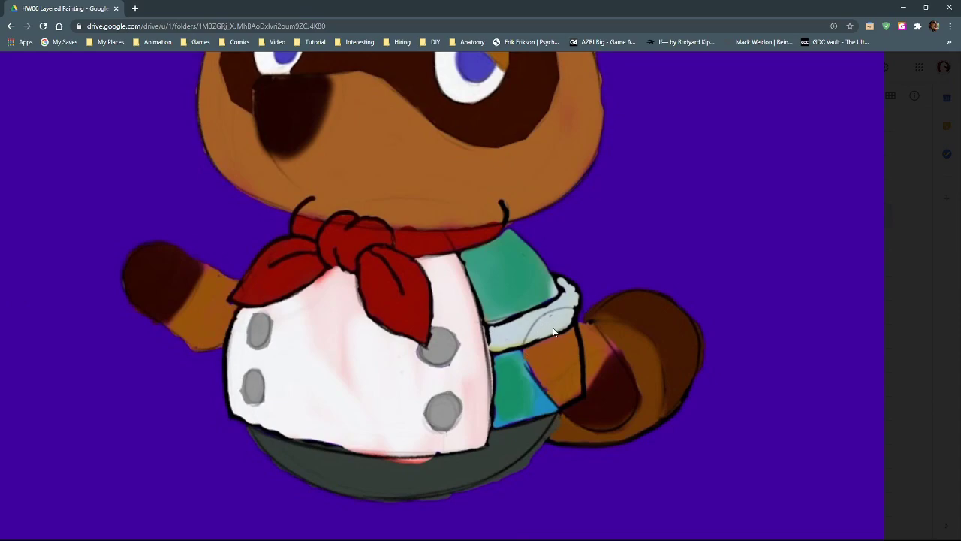
# Compare the purple-background raccoon chef as a whole with closer views of its hat, face and outfit
pyautogui.scroll(-3, 429, 345)
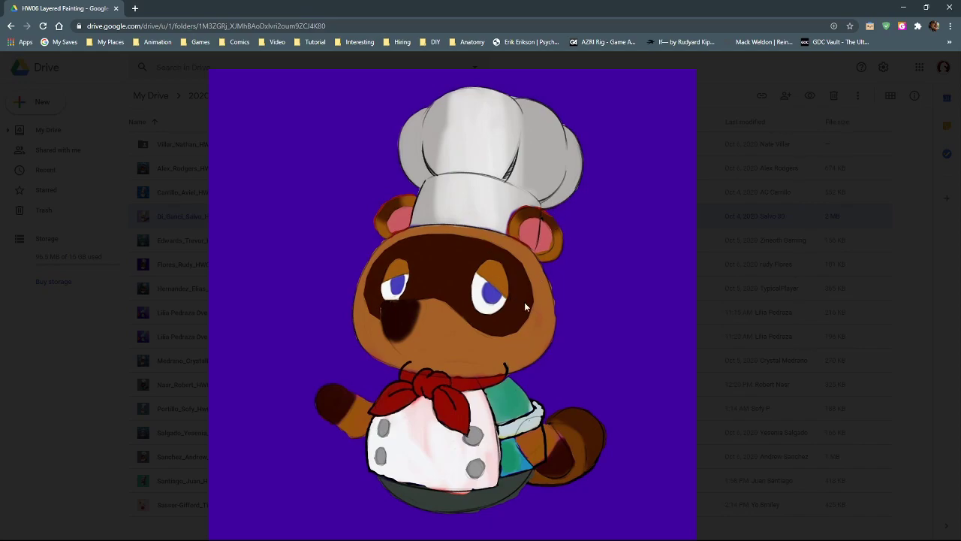
pyautogui.scroll(-1, 539, 332)
pyautogui.press('-')
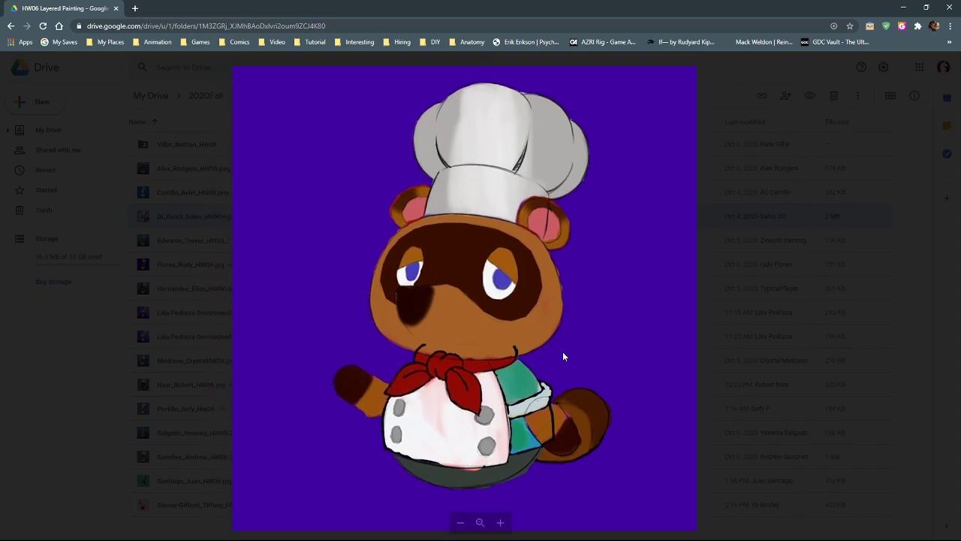
pyautogui.press('+')
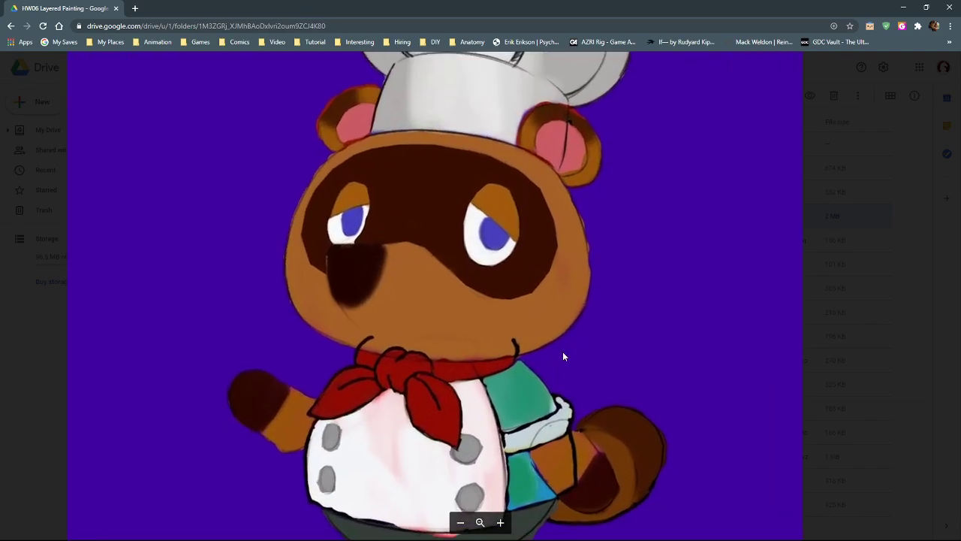
pyautogui.scroll(-2, 542, 296)
pyautogui.press('-')
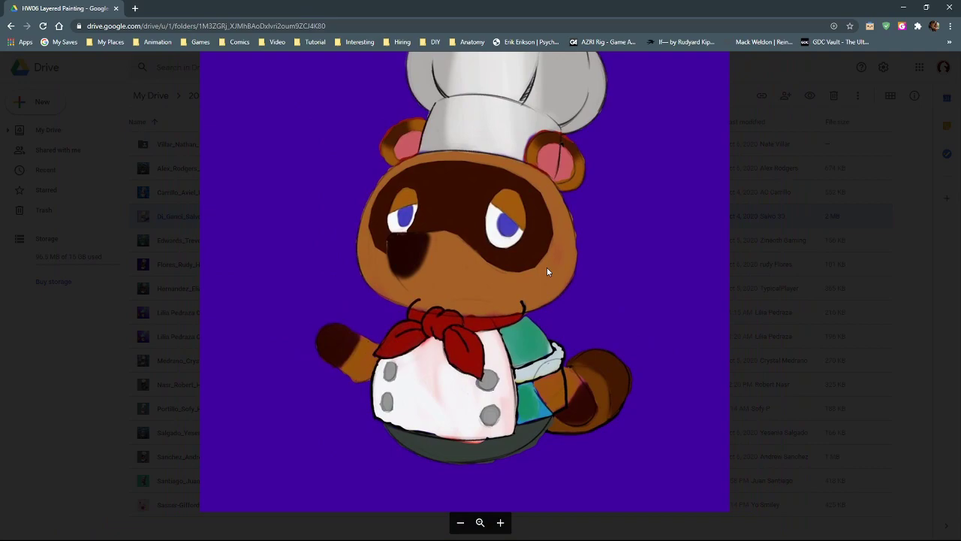
pyautogui.press('-')
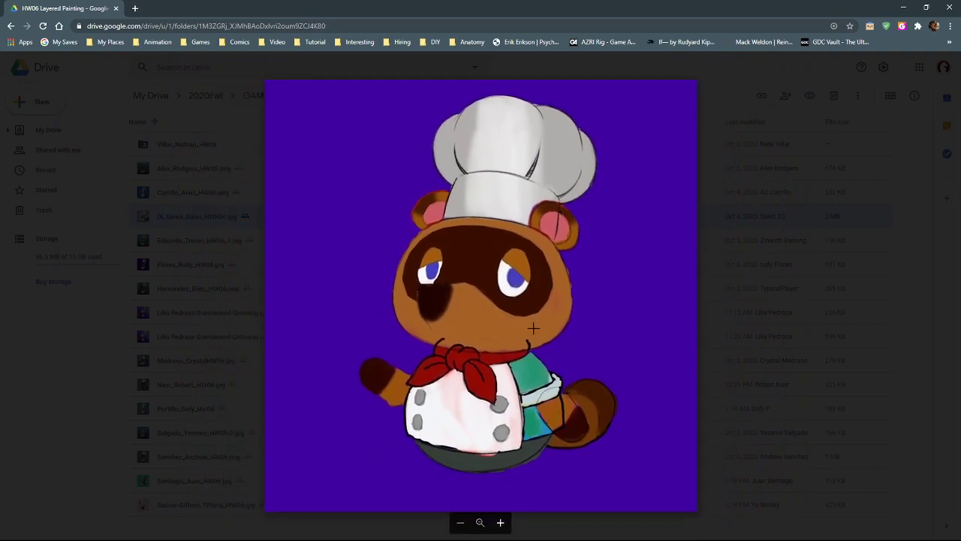
pyautogui.press('+')
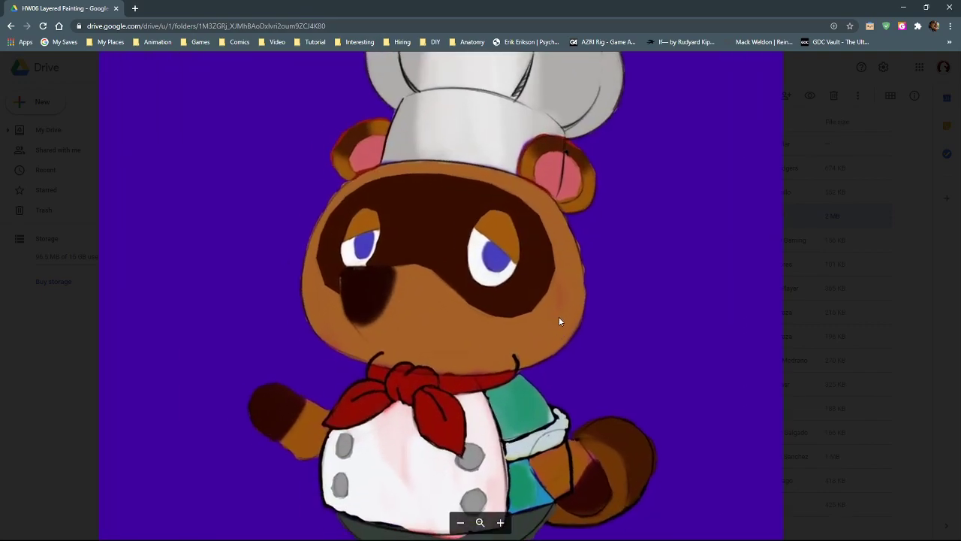
pyautogui.press('-')
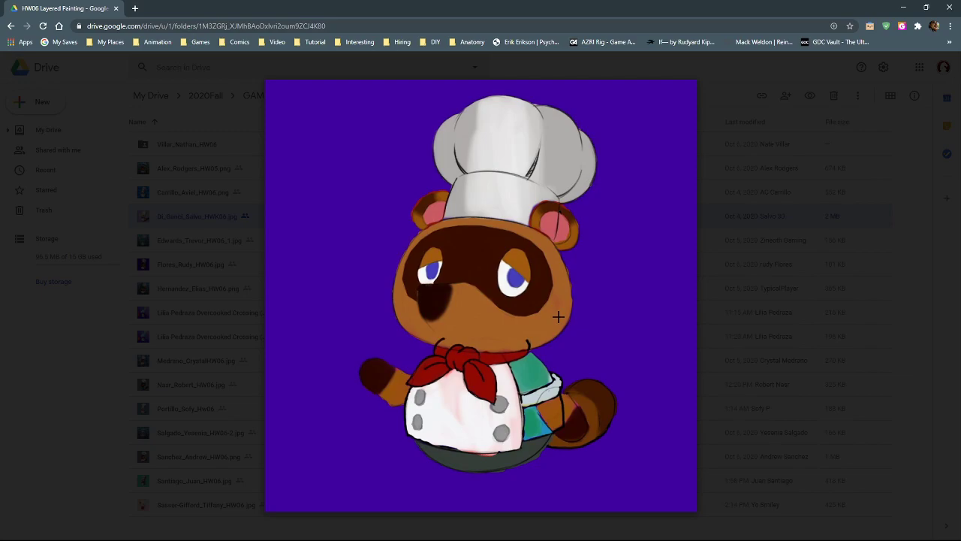
# Examine the purple-background raccoon's face, neckerchief, apron, sleeve and tail up close, and return to the full painting
pyautogui.scroll(3, 558, 316)
pyautogui.scroll(-2, 520, 337)
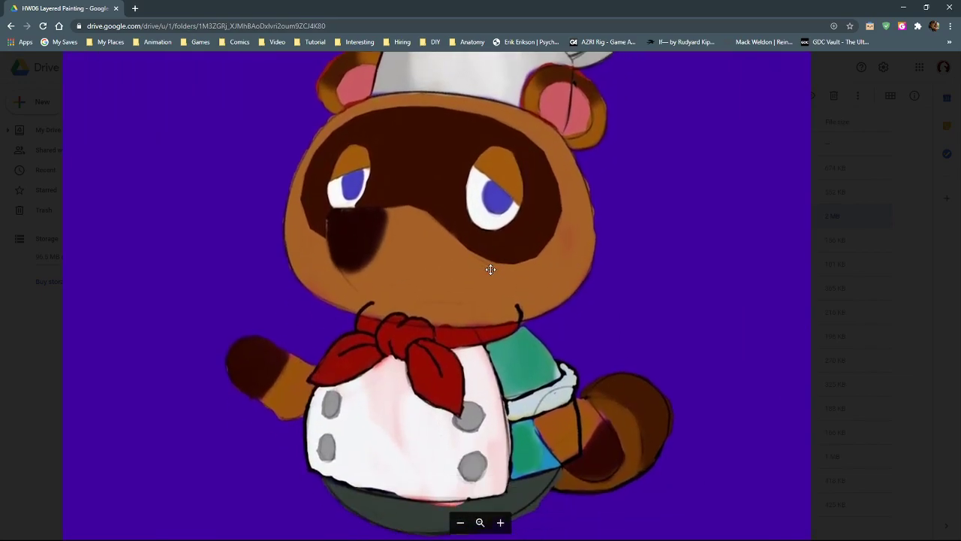
pyautogui.scroll(-3, 502, 314)
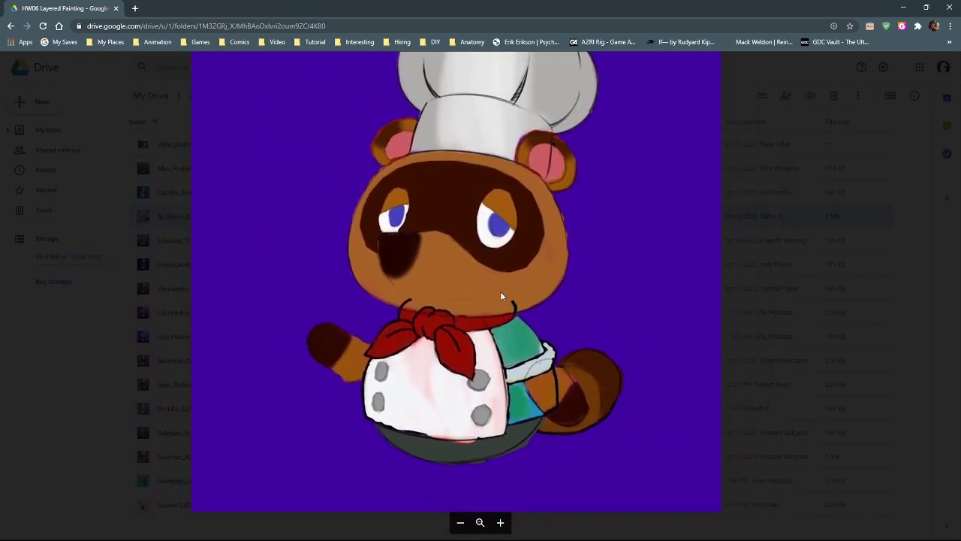
pyautogui.scroll(-3, 490, 339)
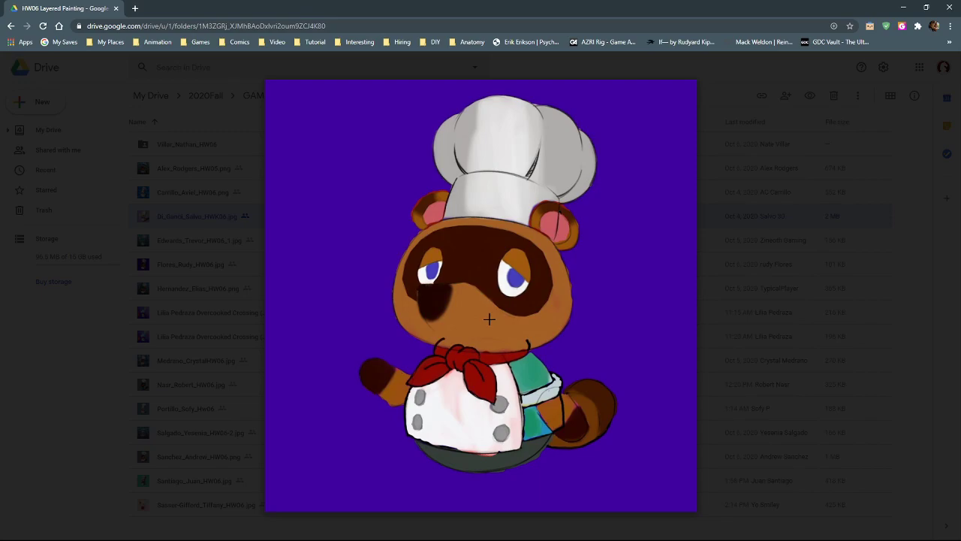
pyautogui.scroll(2, 489, 418)
pyautogui.scroll(3, 489, 418)
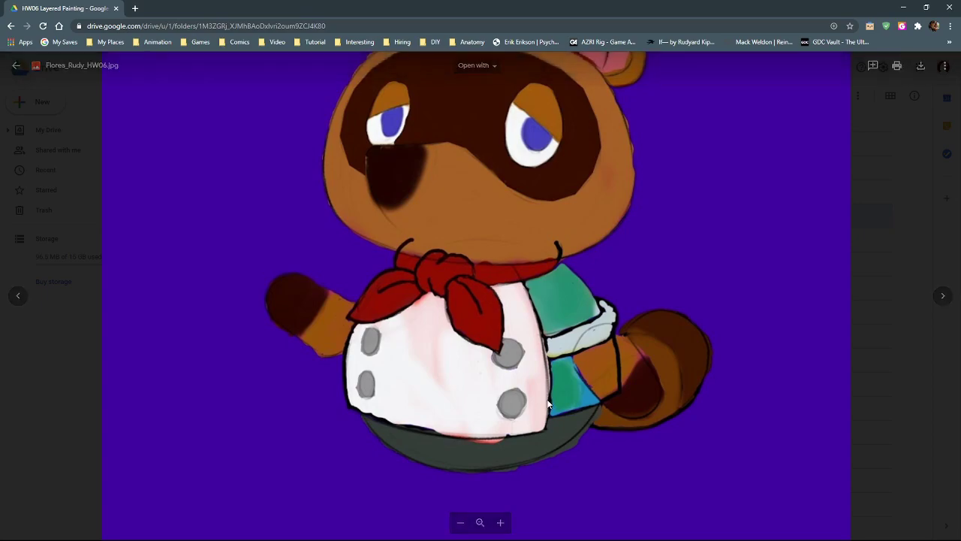
pyautogui.scroll(-5, 573, 243)
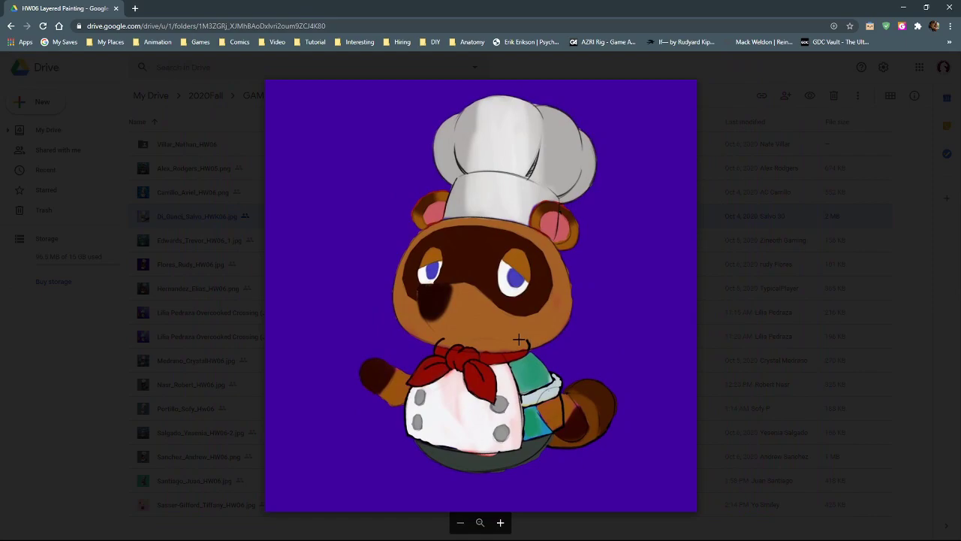
# Close the purple raccoon preview and open the submission showing the raccoon chef on a blue checkered floor
pyautogui.click(120, 352)
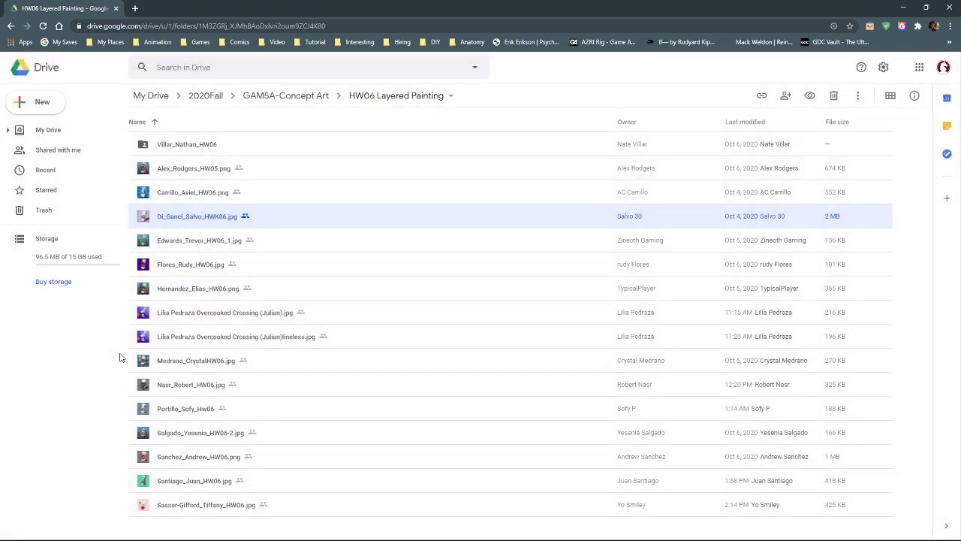
pyautogui.doubleClick(144, 288)
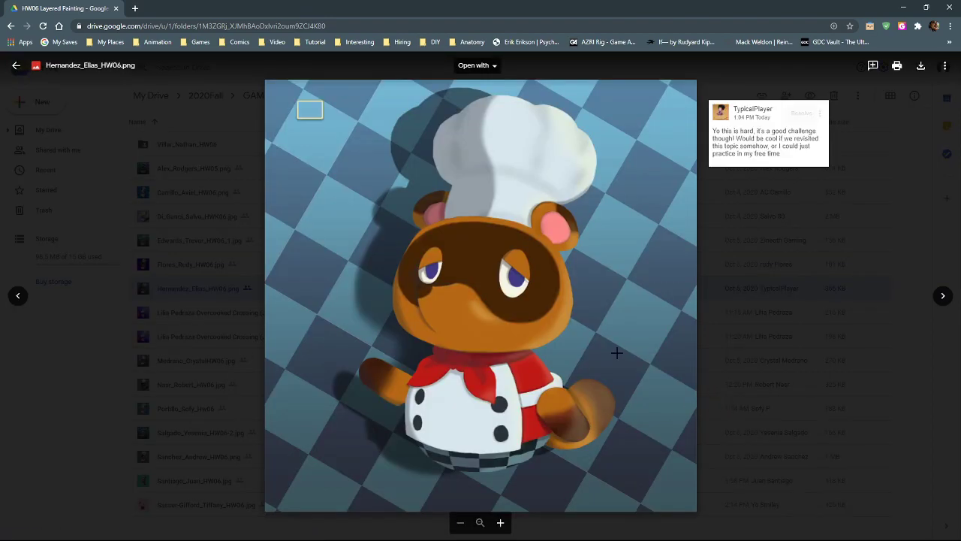
pyautogui.scroll(3, 617, 352)
pyautogui.scroll(-3, 574, 358)
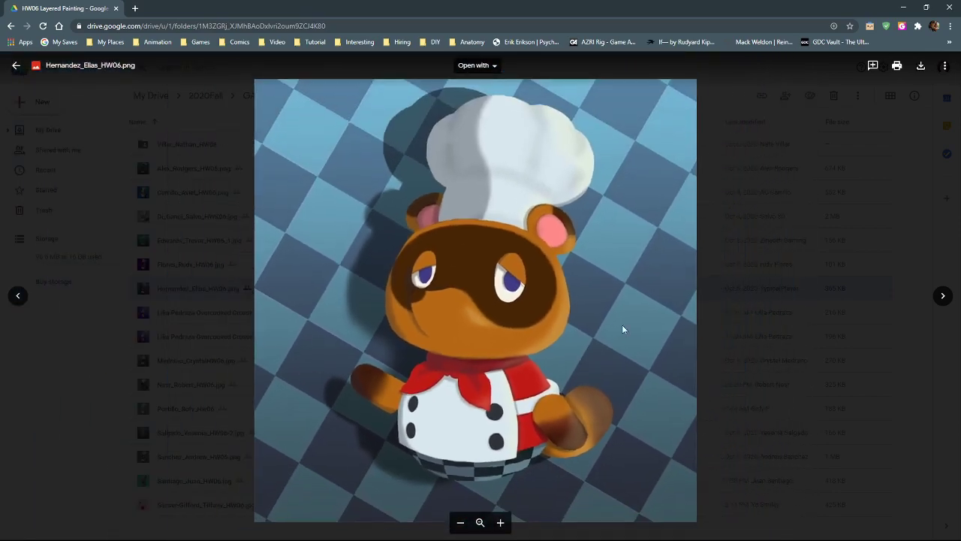
pyautogui.scroll(-1, 609, 335)
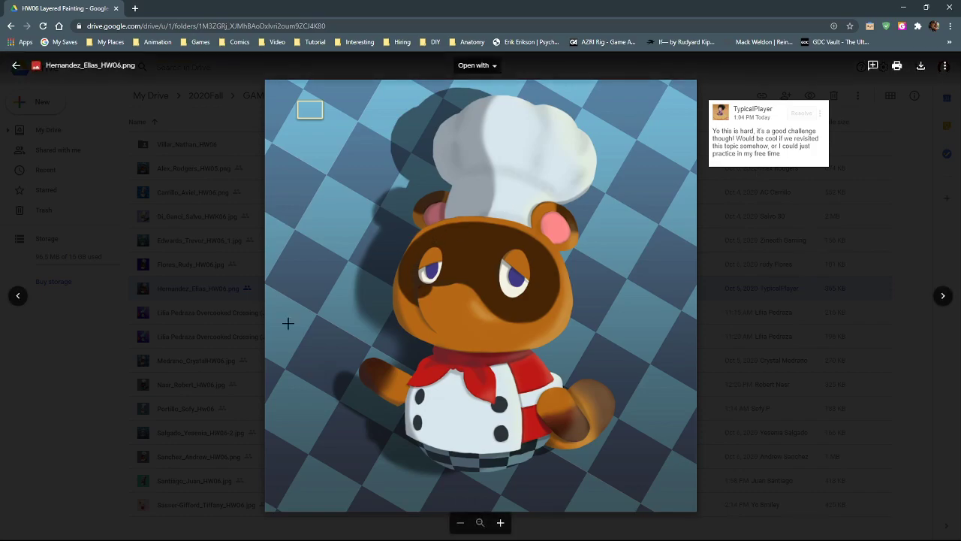
# Examine the checkered-floor raccoon's face, ears, hat and cast shadow up close, and return to the full painting
pyautogui.scroll(2, 493, 226)
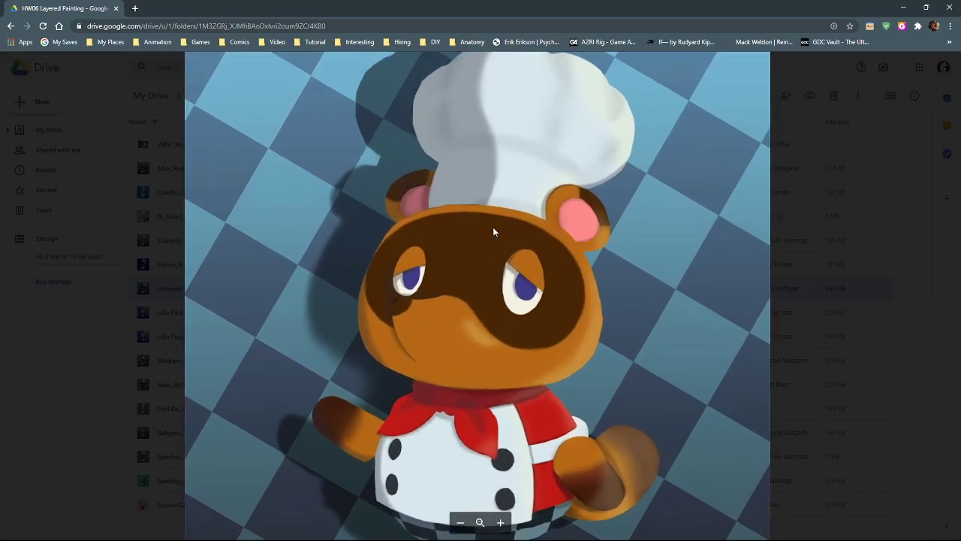
pyautogui.moveTo(492, 230); pyautogui.dragTo(472, 127)
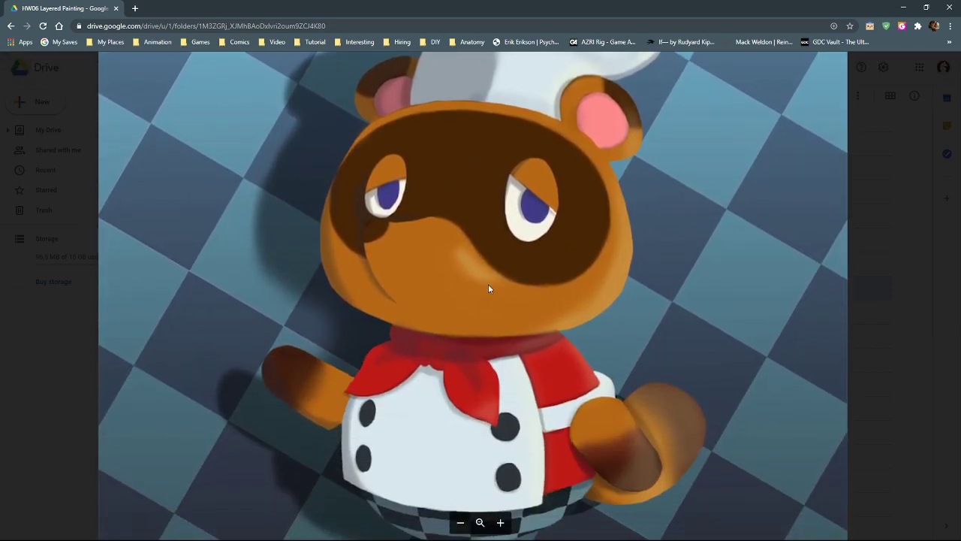
pyautogui.moveTo(489, 285); pyautogui.dragTo(484, 177)
pyautogui.scroll(-2, 343, 214)
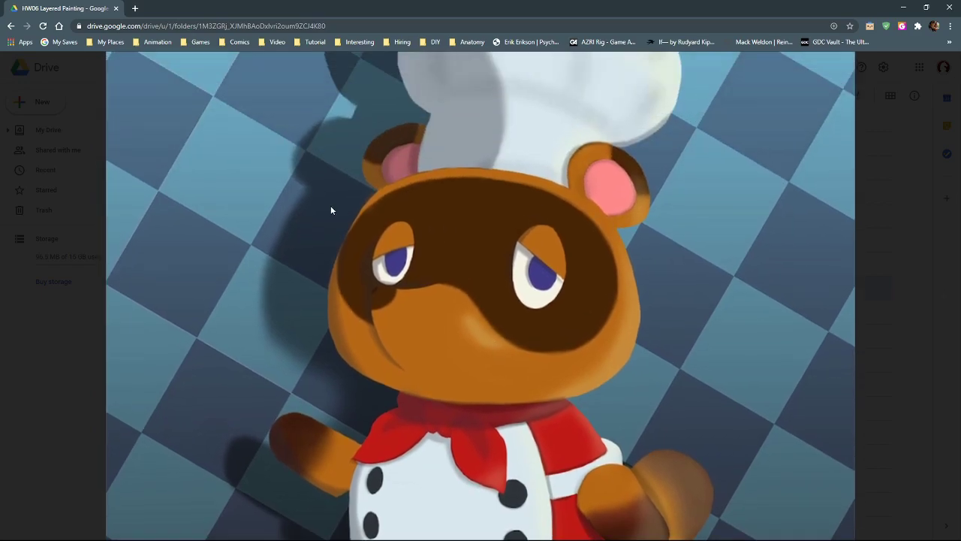
pyautogui.scroll(-2, 300, 267)
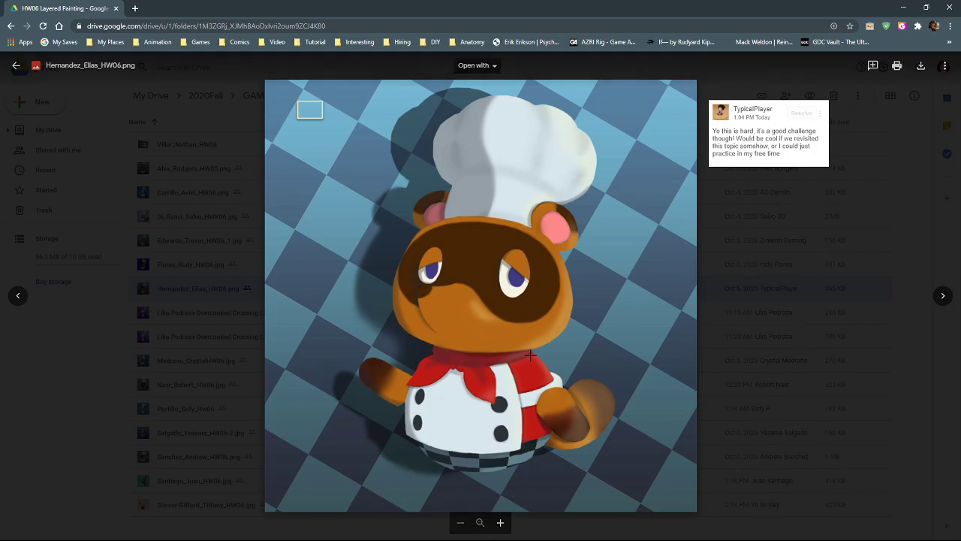
# Inspect the shading under the raccoon's chin, on its red neckerchief and around its nose and muzzle
pyautogui.scroll(3, 498, 382)
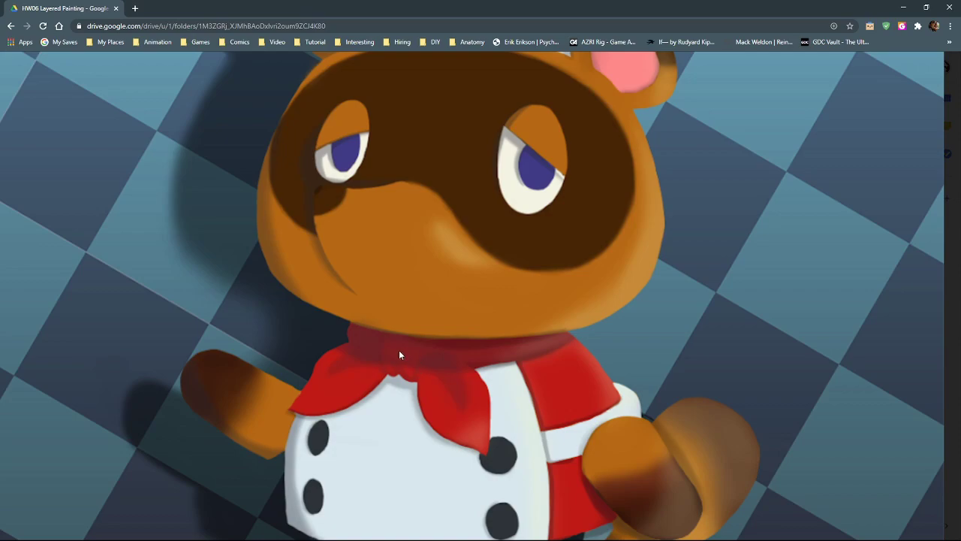
pyautogui.moveTo(541, 336)
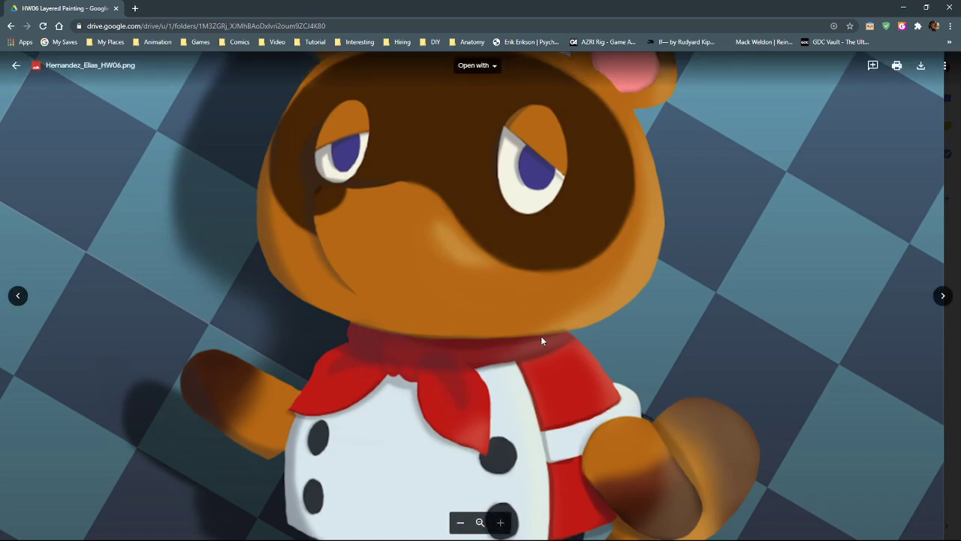
pyautogui.scroll(-3, 404, 390)
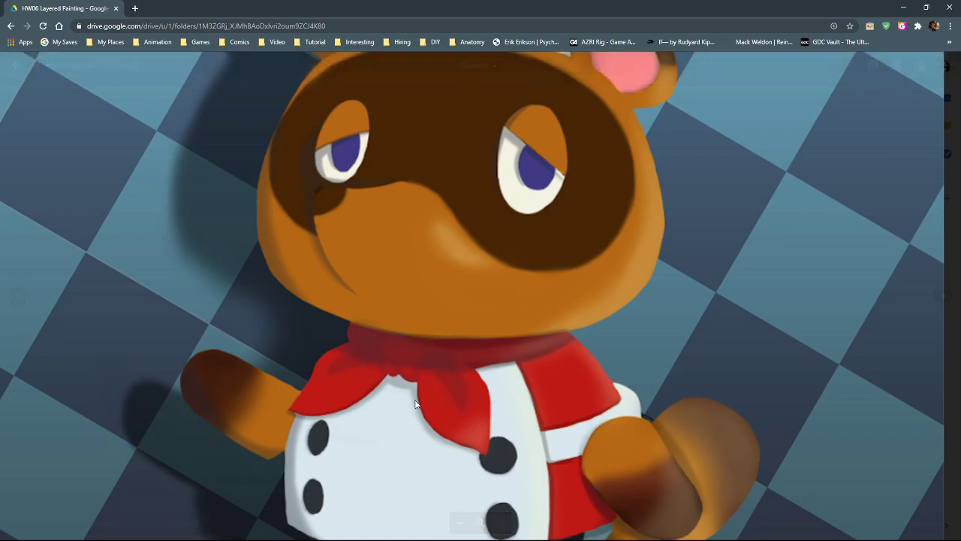
pyautogui.scroll(2, 464, 386)
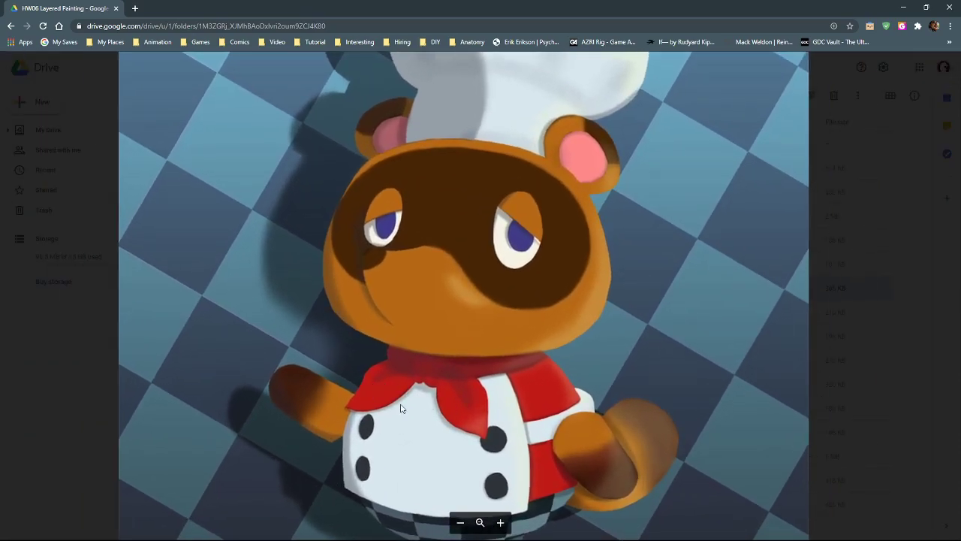
pyautogui.scroll(3, 400, 408)
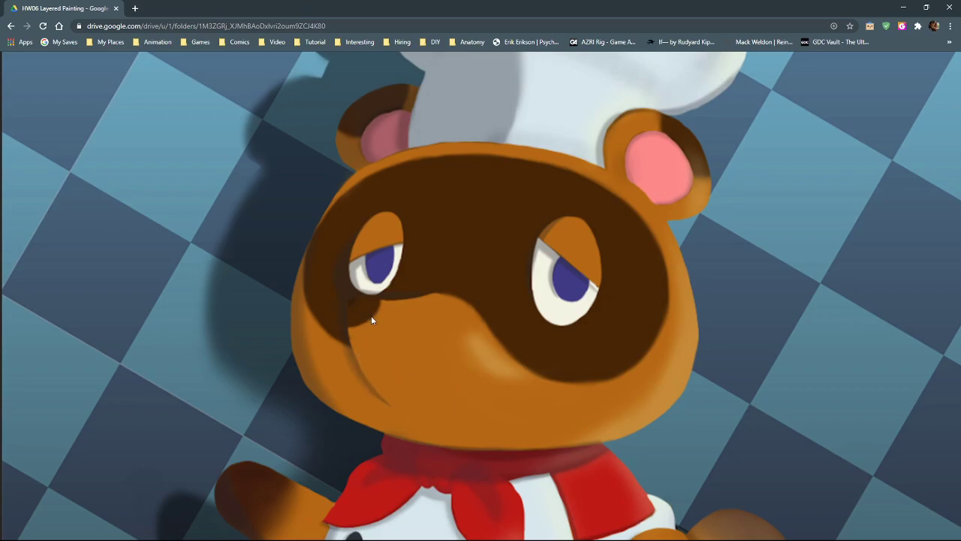
pyautogui.scroll(-2, 402, 381)
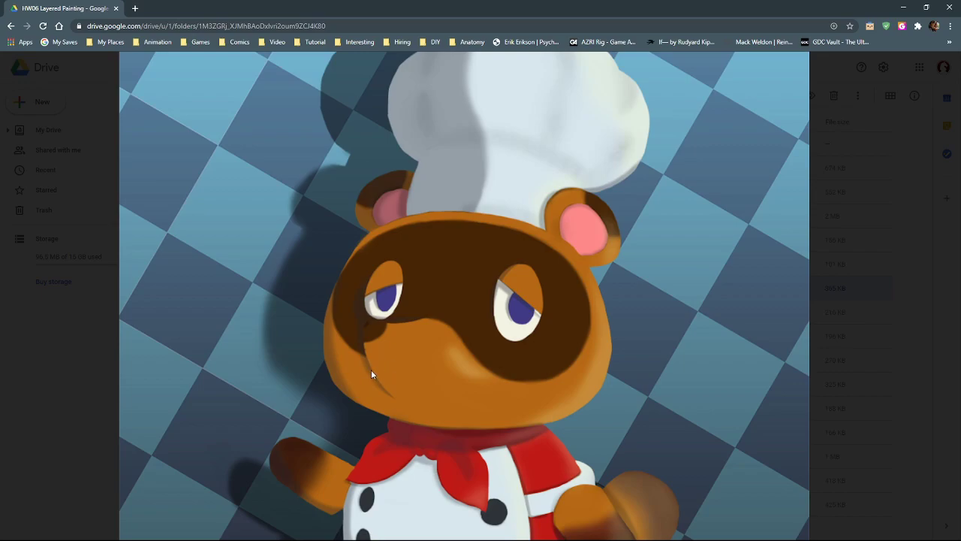
pyautogui.scroll(-3, 405, 387)
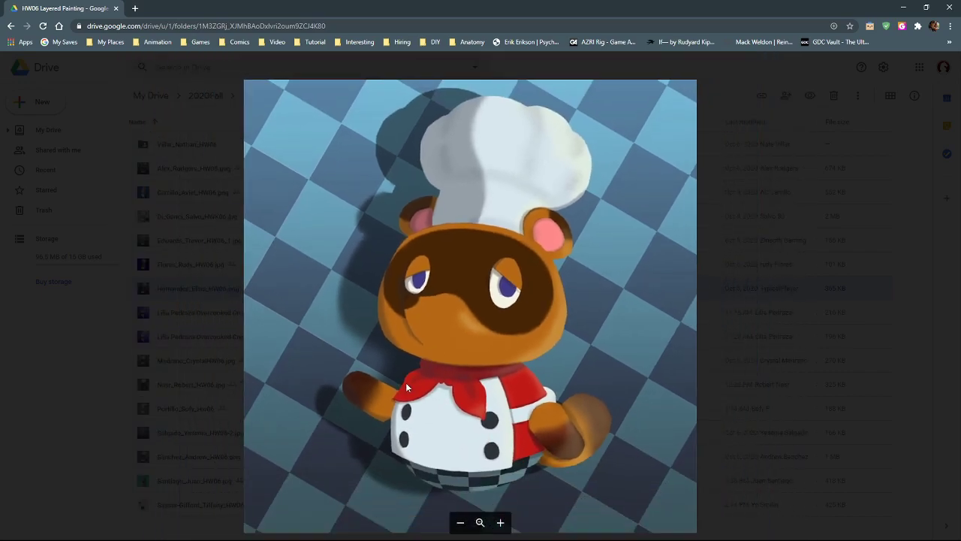
# Examine the raccoon's white jacket, checkered trousers, tail and chef's hat up close, and return to the full painting
pyautogui.scroll(5, 414, 373)
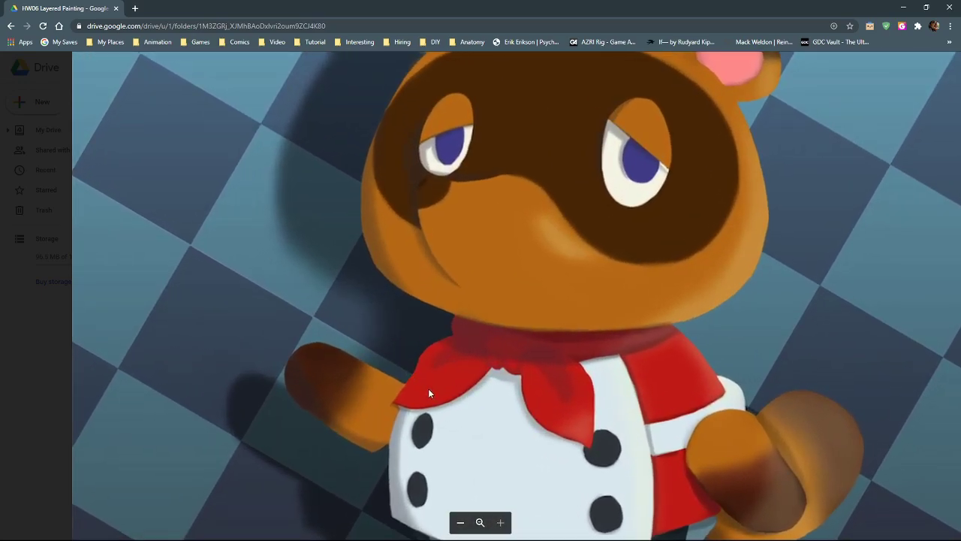
pyautogui.scroll(-2, 417, 293)
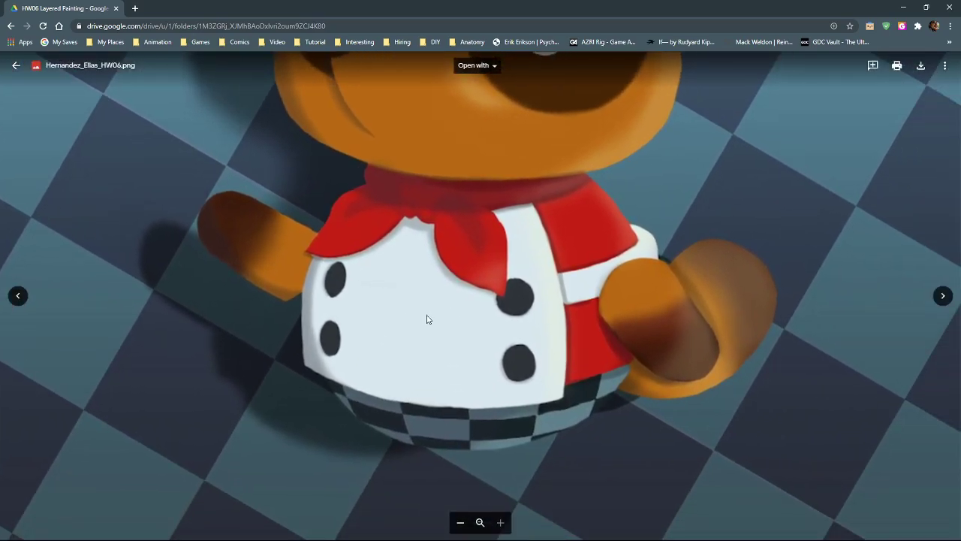
pyautogui.scroll(-2, 473, 308)
pyautogui.scroll(2, 487, 287)
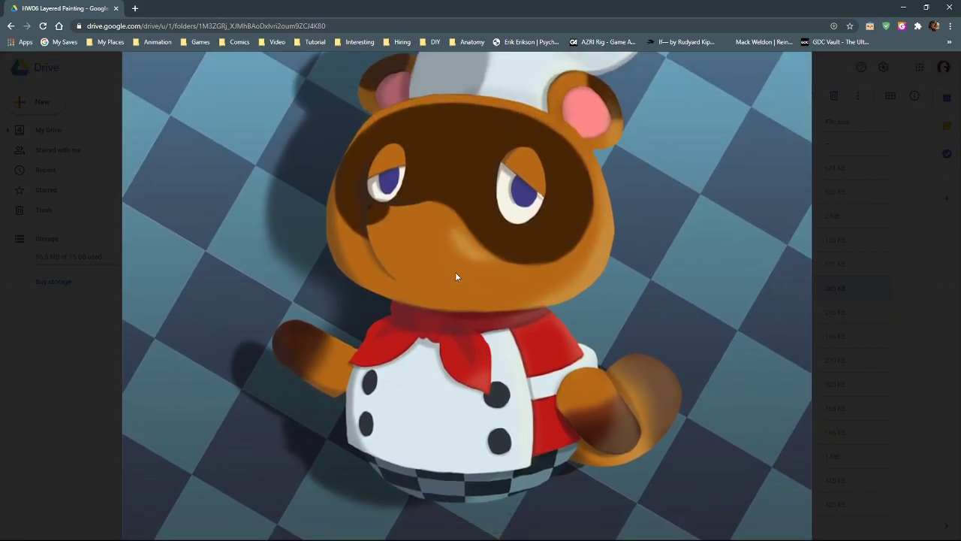
pyautogui.scroll(3, 455, 293)
pyautogui.scroll(4, 458, 357)
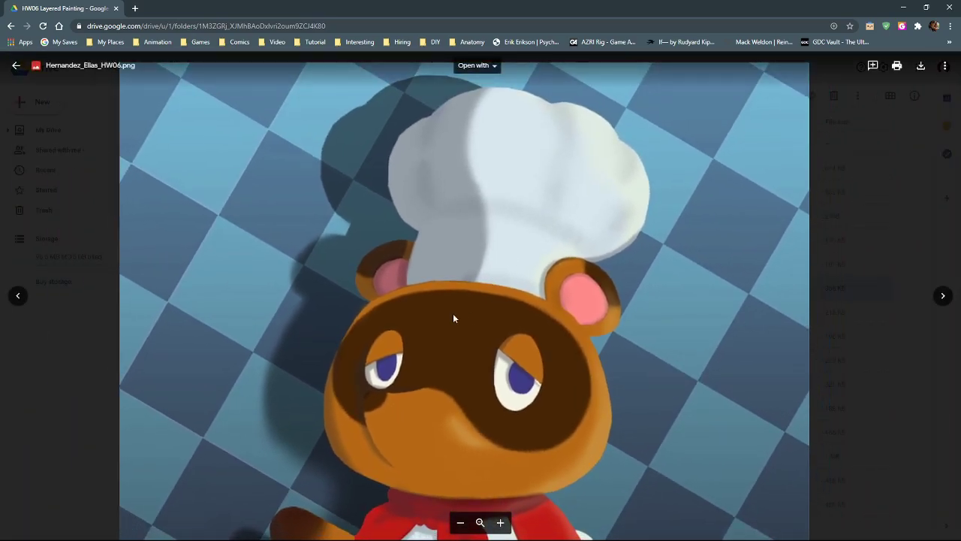
pyautogui.scroll(2, 507, 282)
pyautogui.scroll(-4, 498, 333)
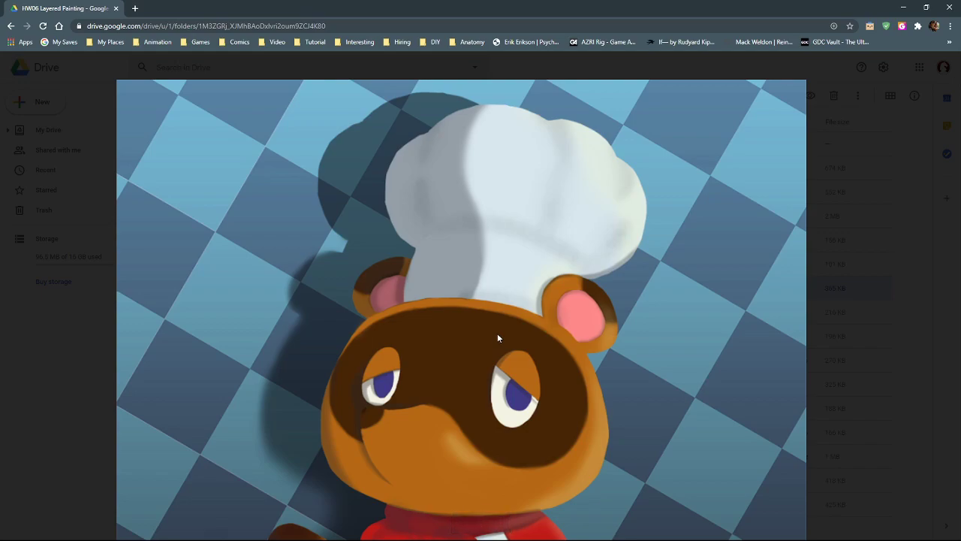
pyautogui.scroll(-3, 497, 333)
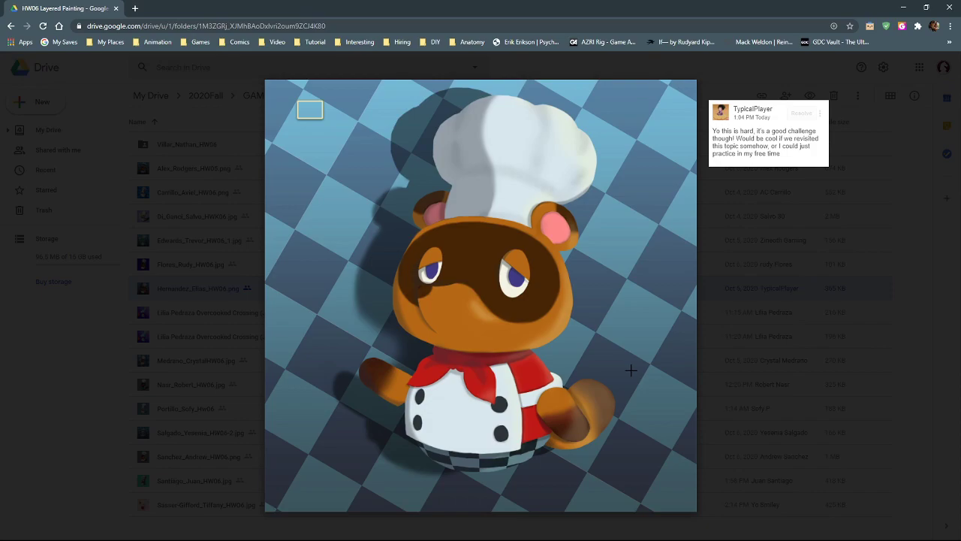
# Inspect the lower jacket edge, buttons, arm and tail of the checkered-floor raccoon up close
pyautogui.scroll(5, 591, 435)
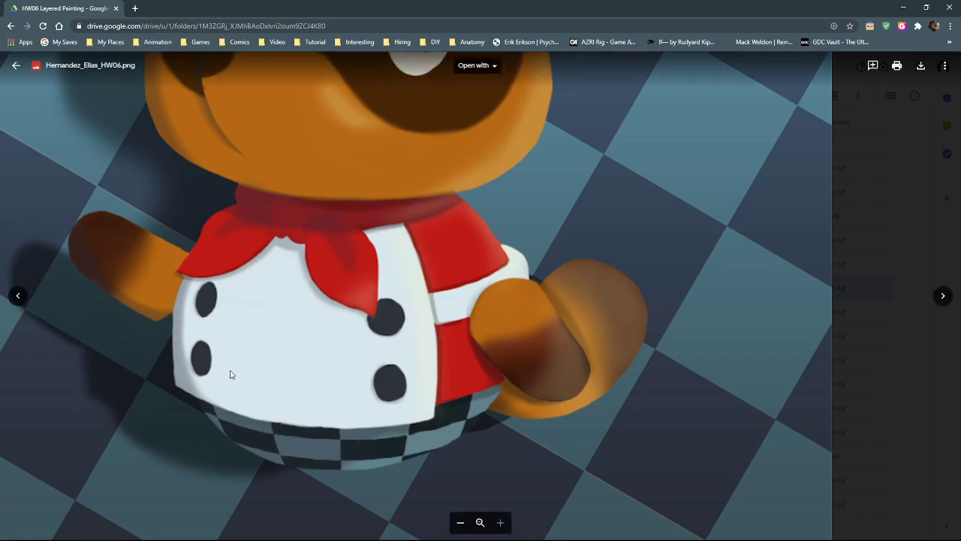
pyautogui.scroll(-3, 230, 371)
pyautogui.scroll(-3, 265, 361)
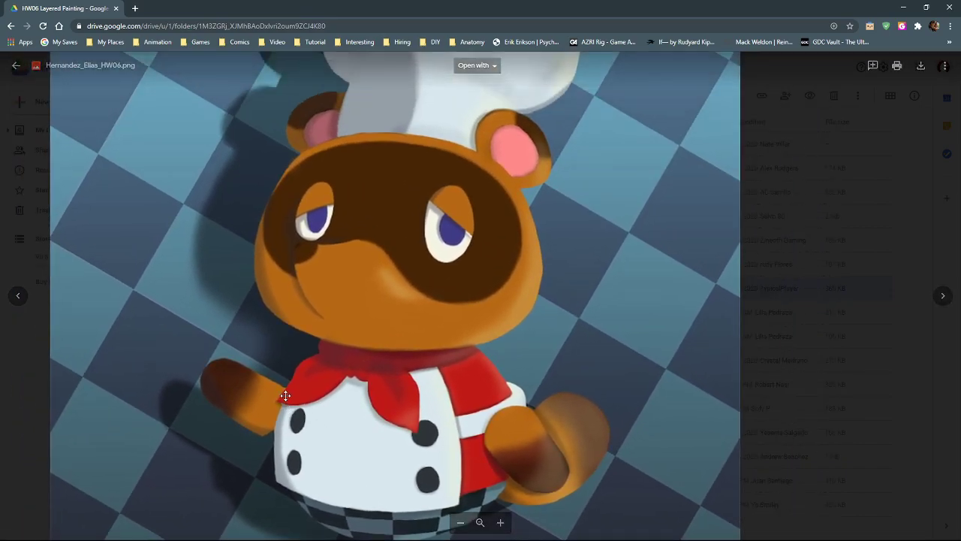
# Examine the checkered-floor raccoon's jacket, arm and tail shading up close, and return to the full painting
pyautogui.scroll(-3, 413, 376)
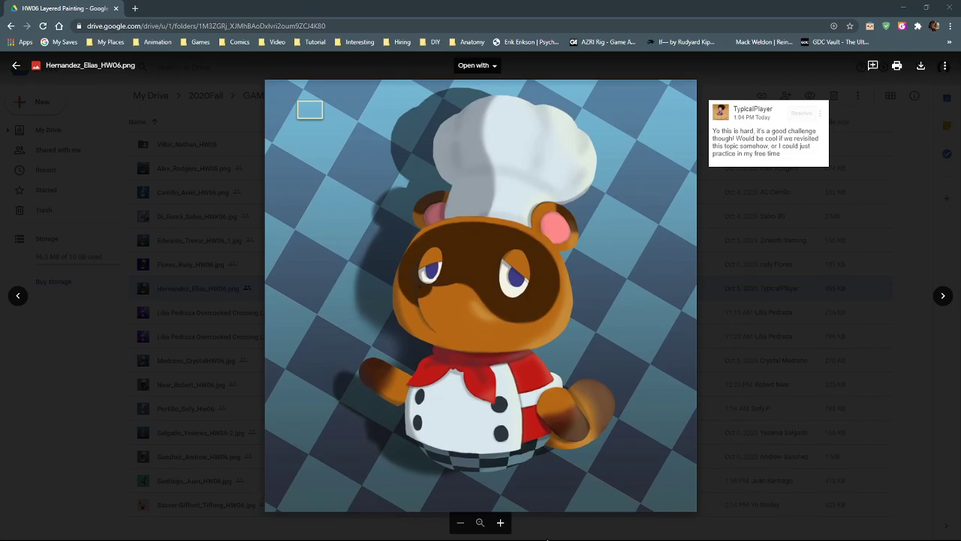
pyautogui.scroll(3, 593, 429)
pyautogui.scroll(2, 591, 431)
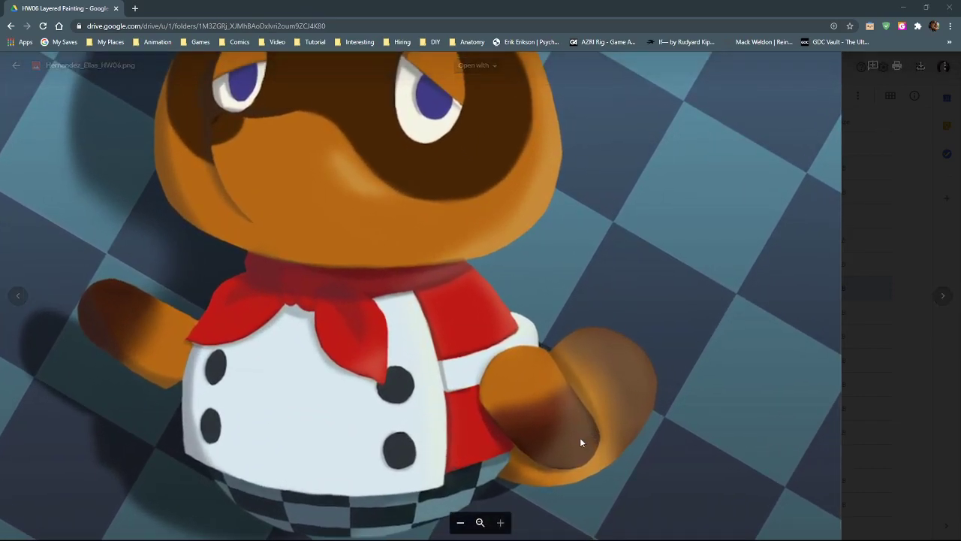
pyautogui.scroll(-5, 580, 441)
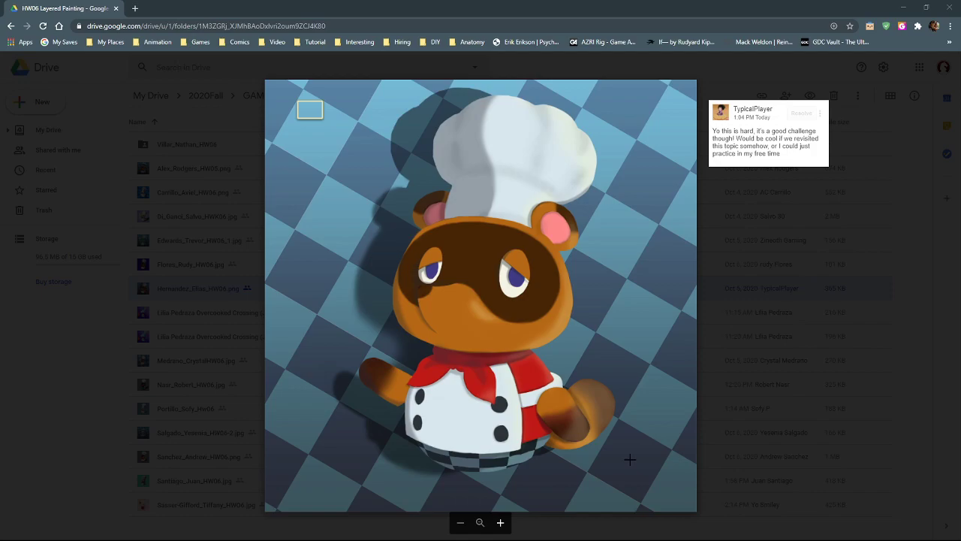
pyautogui.moveTo(485, 299)
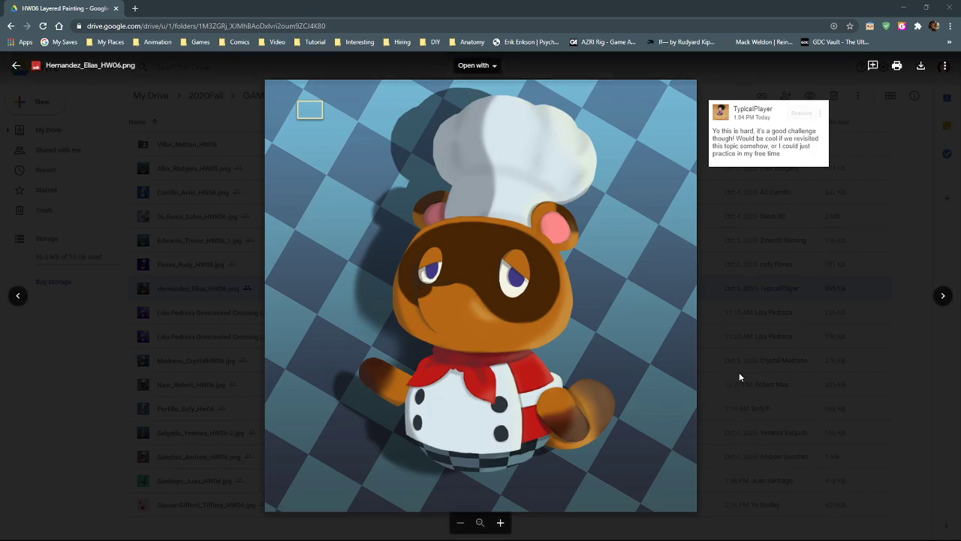
# Open the two unicorn chef submissions, with and without line art, and return to the outlined version
pyautogui.click(944, 295)
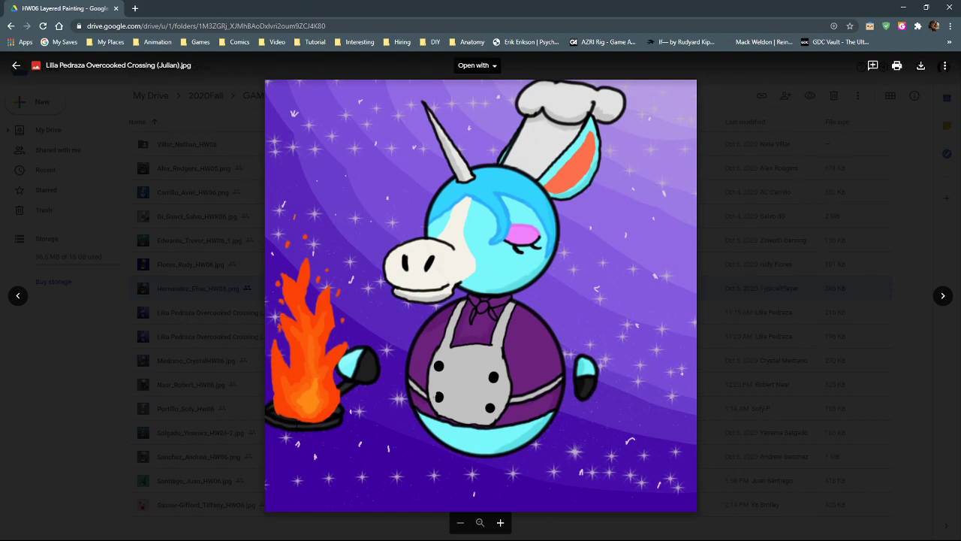
pyautogui.click(944, 296)
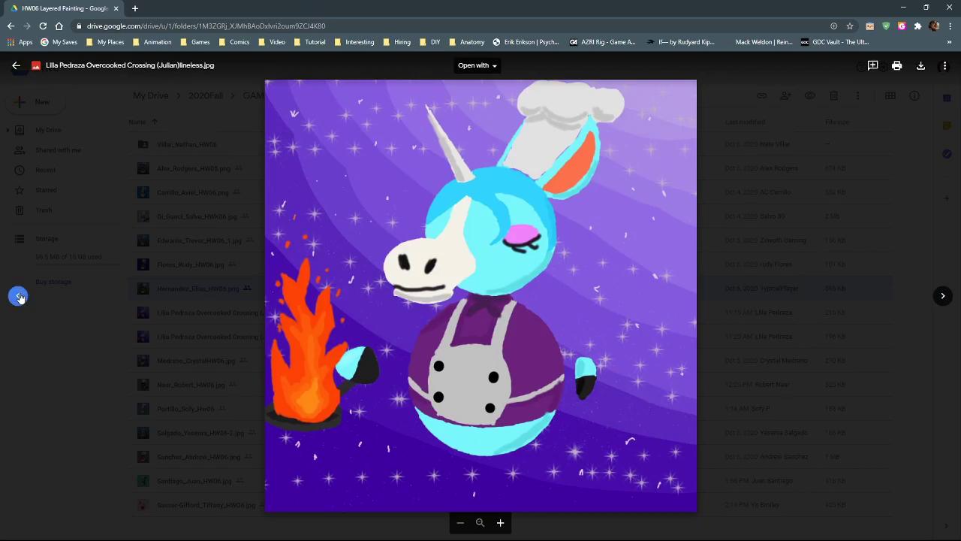
pyautogui.click(17, 295)
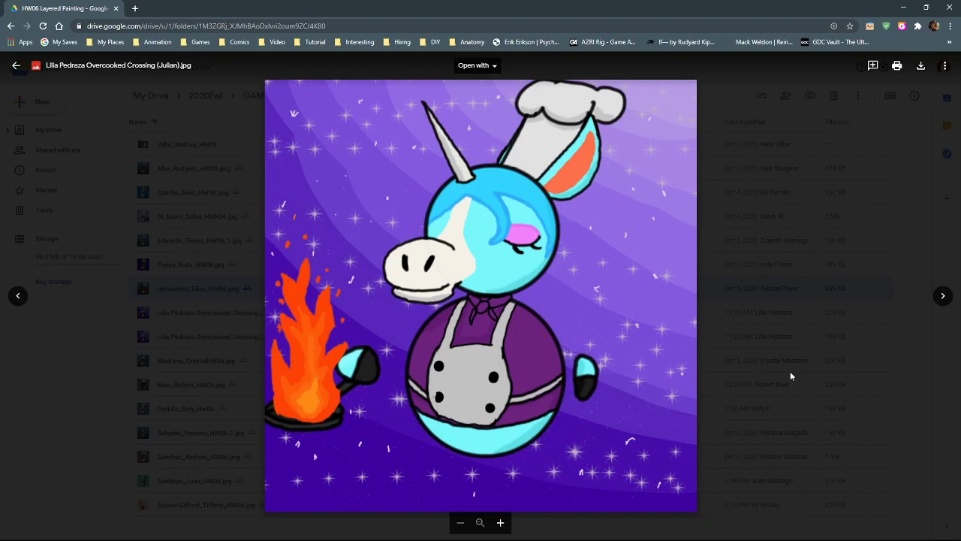
# Browse back through the earlier submissions to the cat chef with glasses, and return to the outlined unicorn
pyautogui.press('Left')
pyautogui.press('Right')
pyautogui.press('Left')
pyautogui.press('Left')
pyautogui.press('Left')
pyautogui.press('Left')
pyautogui.press('Left')
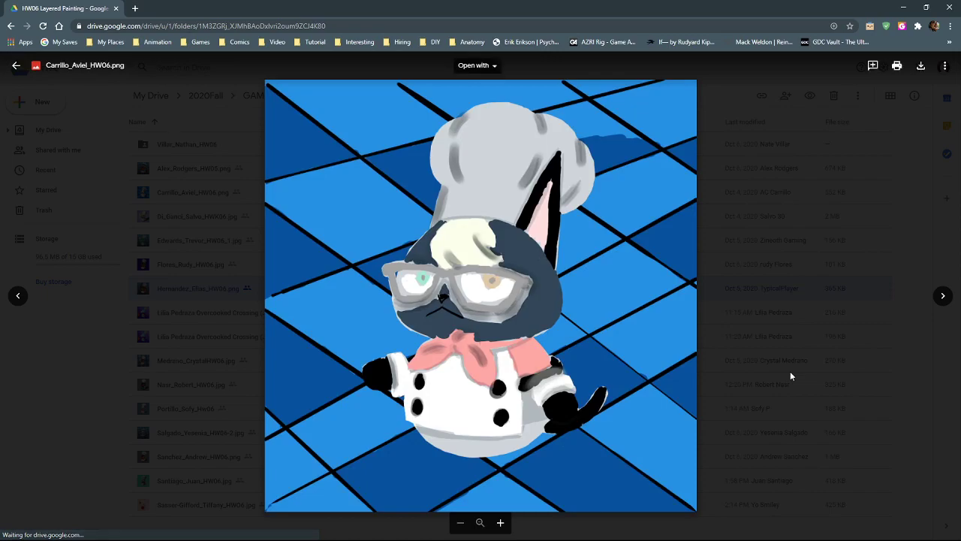
pyautogui.press('Right')
pyautogui.press('Right')
pyautogui.press('Right')
pyautogui.press('Right')
pyautogui.press('Right')
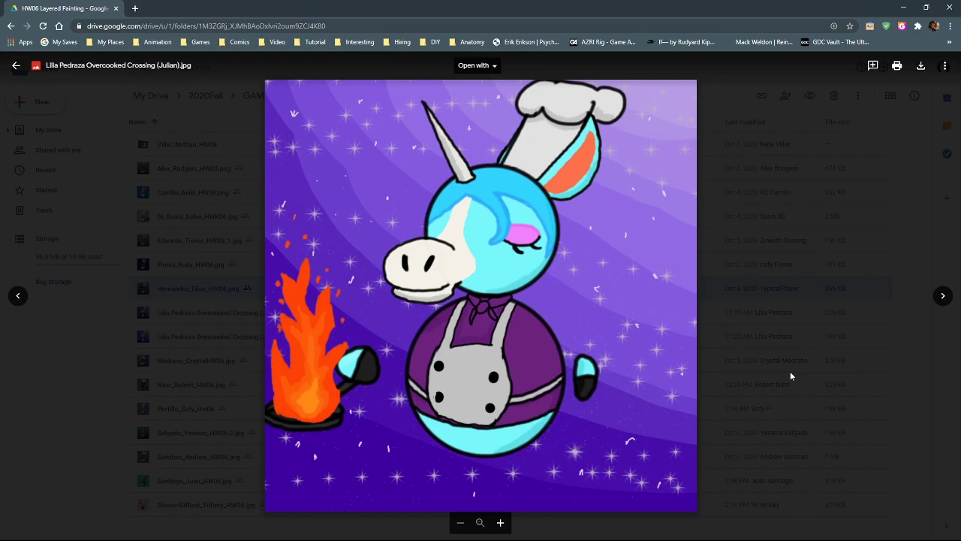
# Compare the lineless unicorn painting with its outlined version, ending on the outlined one
pyautogui.press('Right')
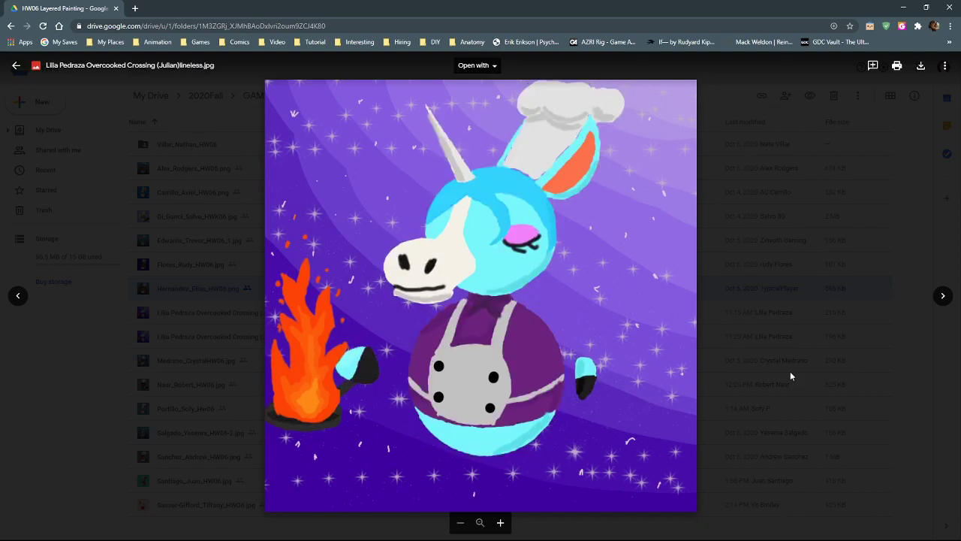
pyautogui.press('Left')
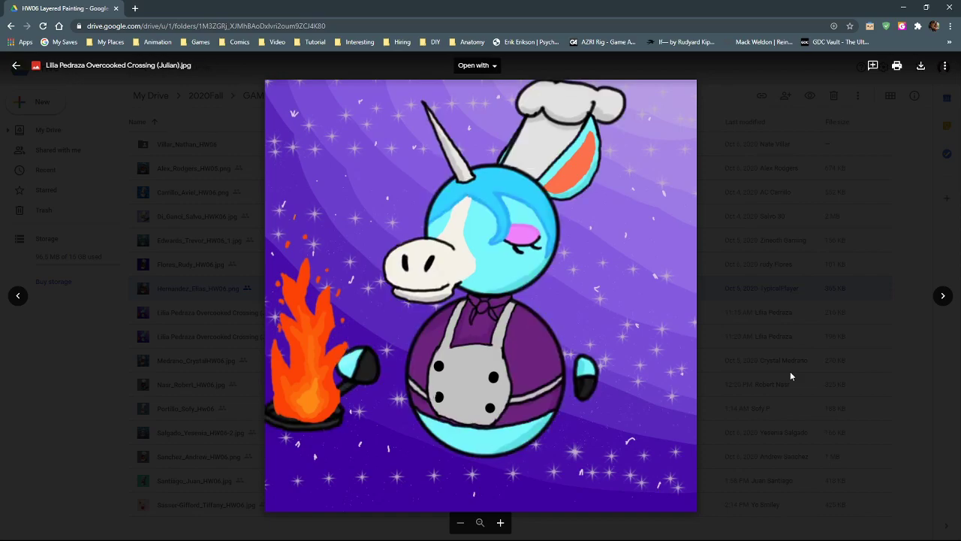
pyautogui.press('Right')
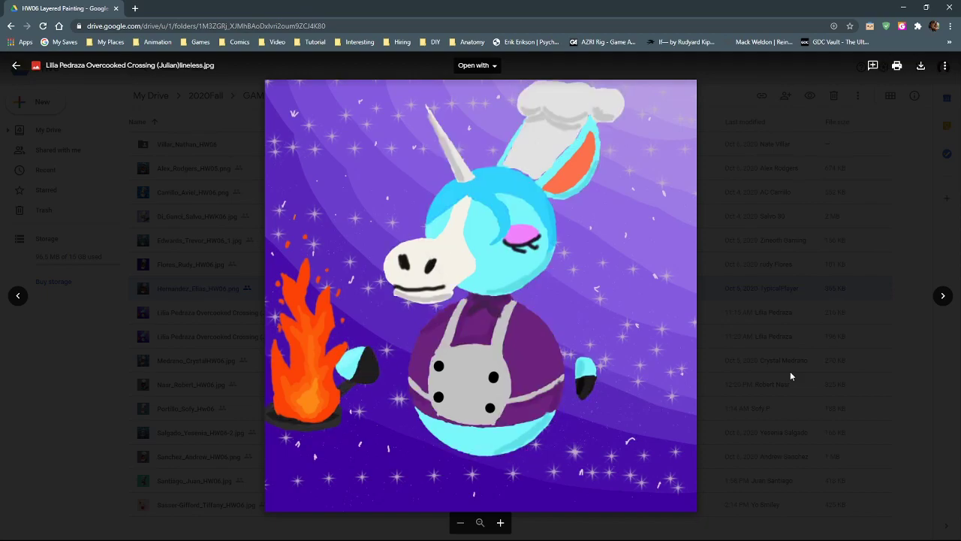
pyautogui.press('Left')
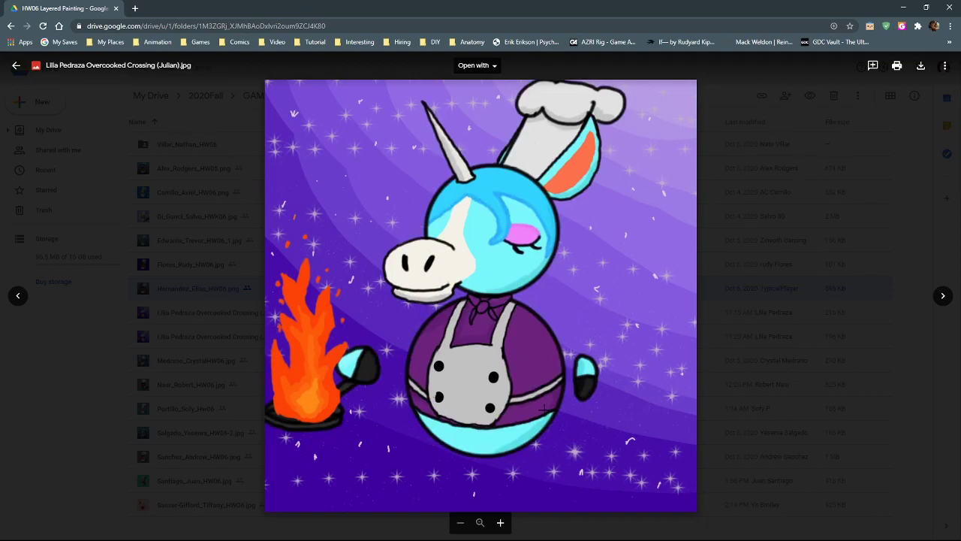
# Mark areas around the outlined unicorn's lower body and cheek to point out the shading, and discard the selections
pyautogui.moveTo(566, 392); pyautogui.dragTo(497, 457)
pyautogui.moveTo(550, 248); pyautogui.dragTo(475, 299)
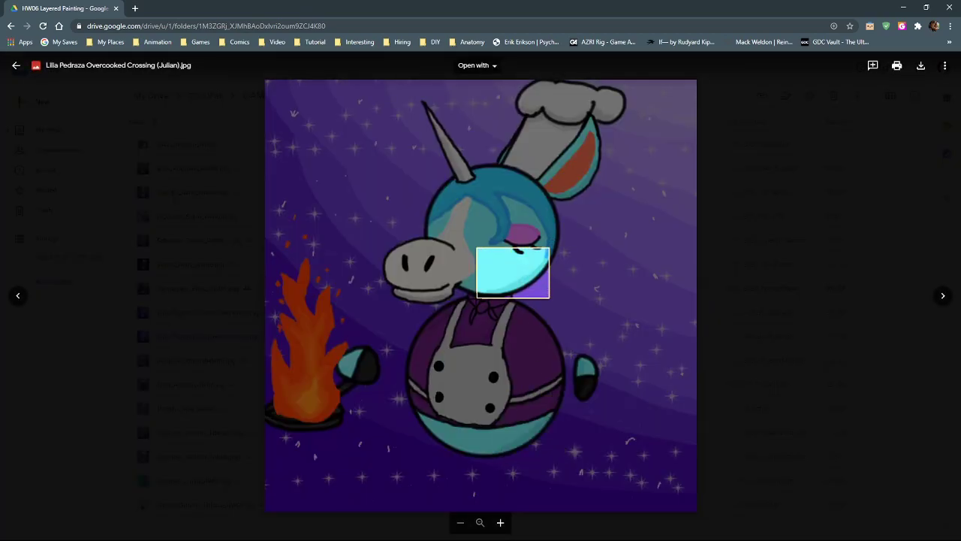
pyautogui.press('Escape')
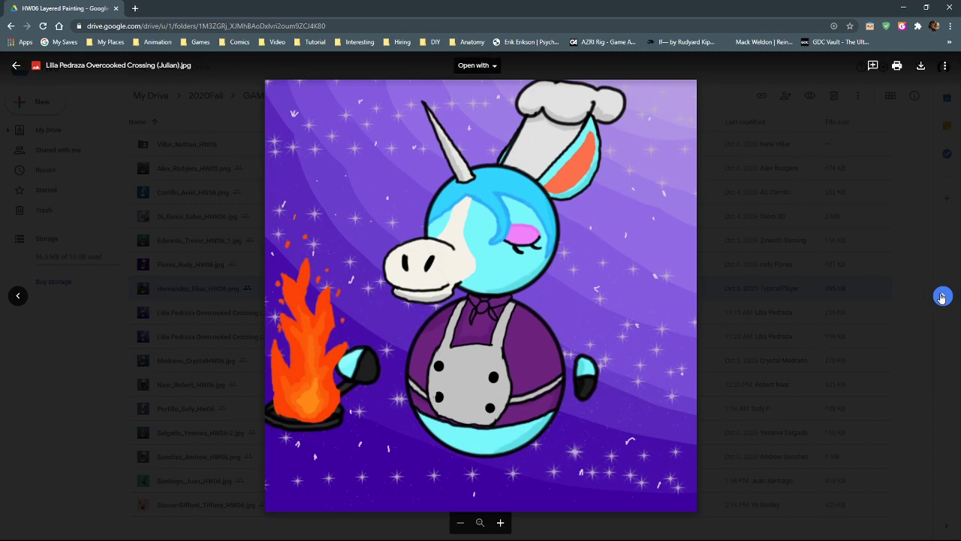
# Open the green-sleeved raccoon submission after the lineless unicorn, examine its face, neckerchief and floor up close, and return to the full painting
pyautogui.click(942, 297)
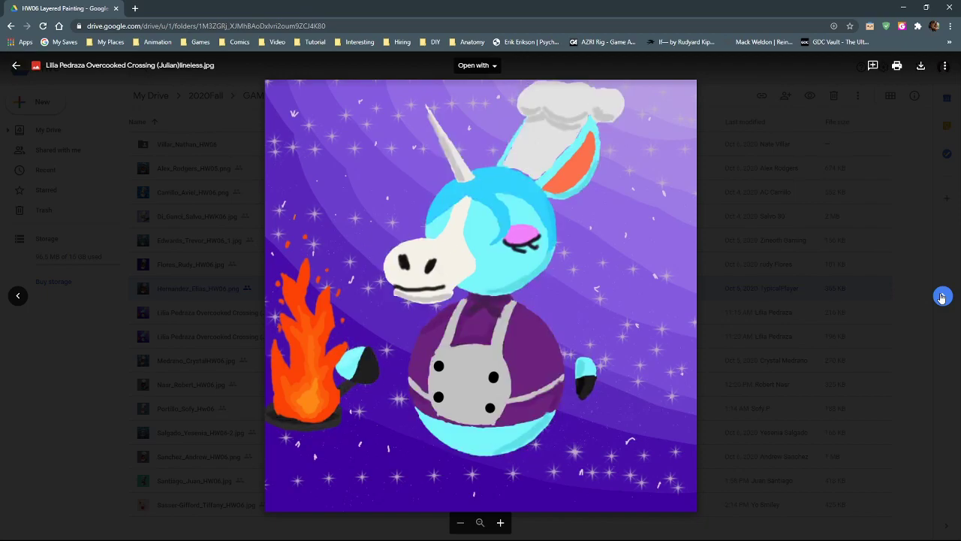
pyautogui.click(942, 297)
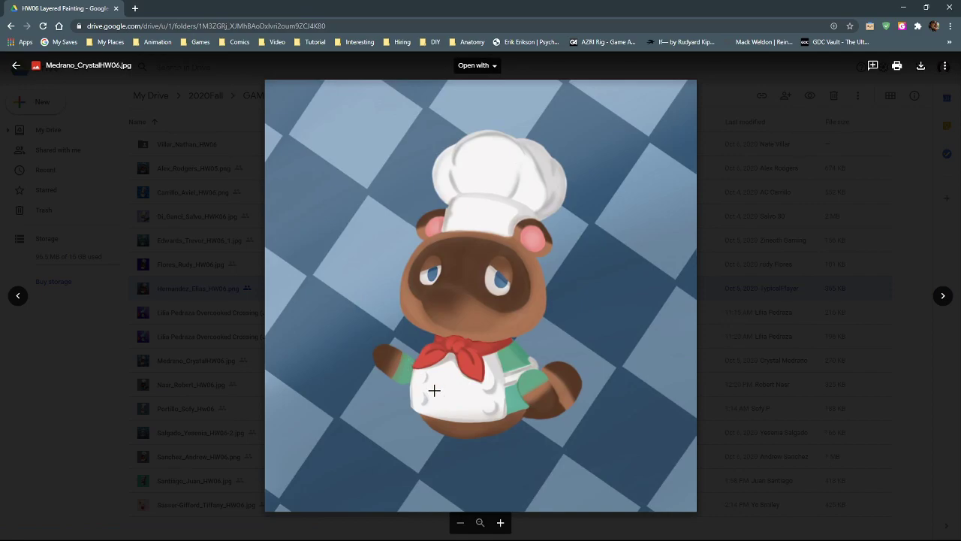
pyautogui.scroll(3, 422, 395)
pyautogui.moveTo(510, 379); pyautogui.dragTo(521, 360)
pyautogui.scroll(-4, 521, 360)
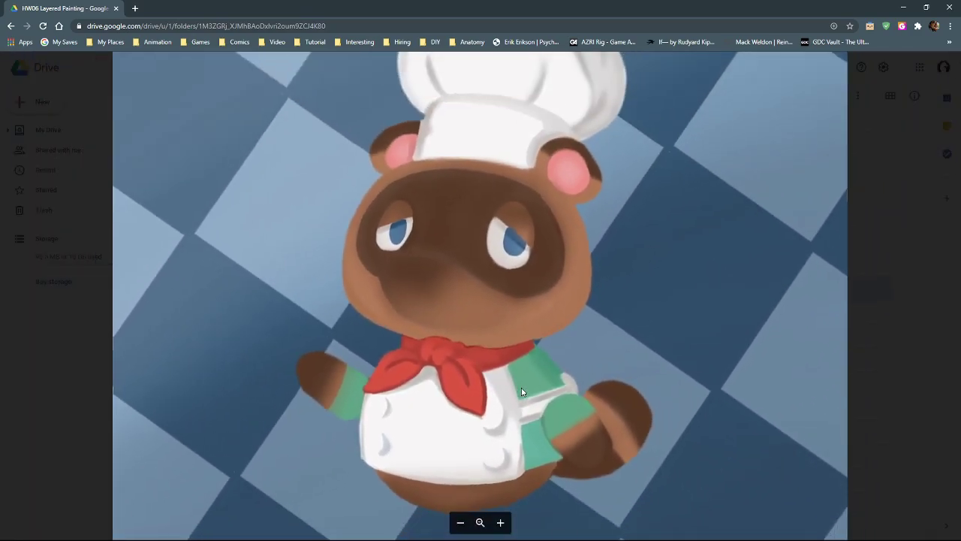
pyautogui.moveTo(594, 348); pyautogui.dragTo(596, 395)
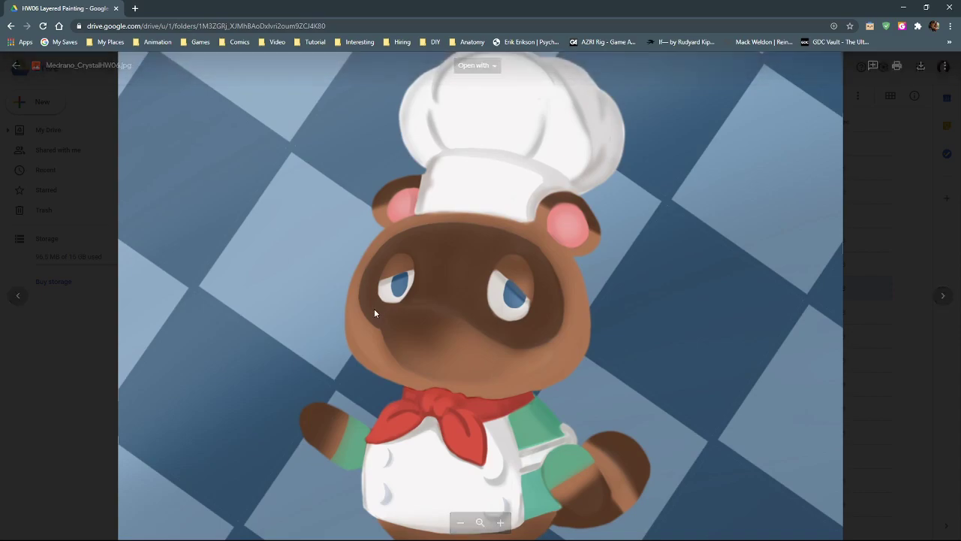
pyautogui.scroll(-3, 379, 311)
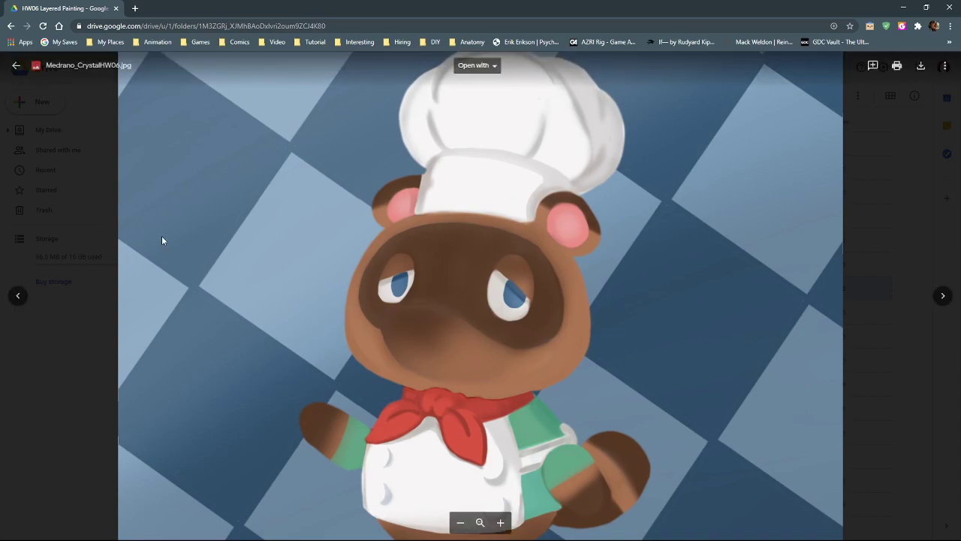
pyautogui.scroll(-1, 634, 311)
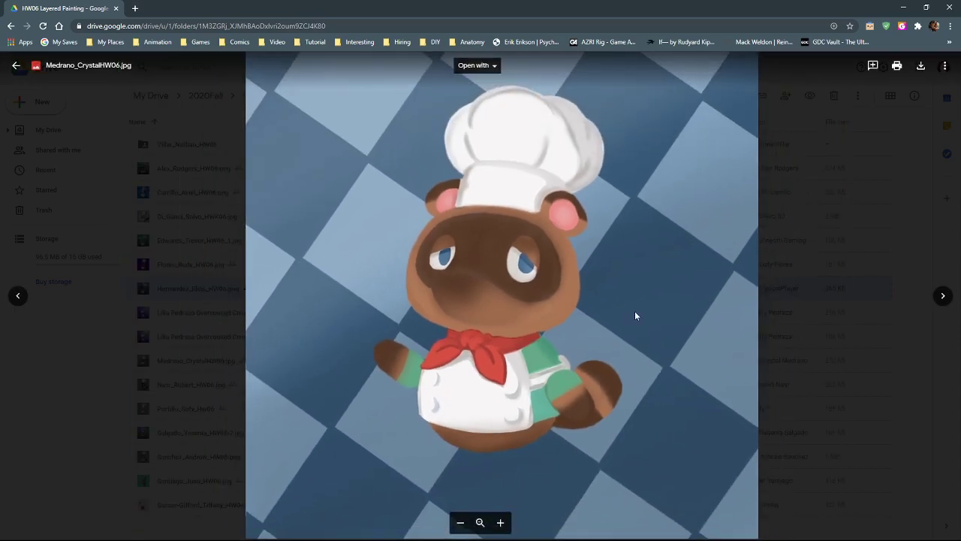
pyautogui.scroll(-1, 627, 344)
pyautogui.scroll(-1, 627, 344)
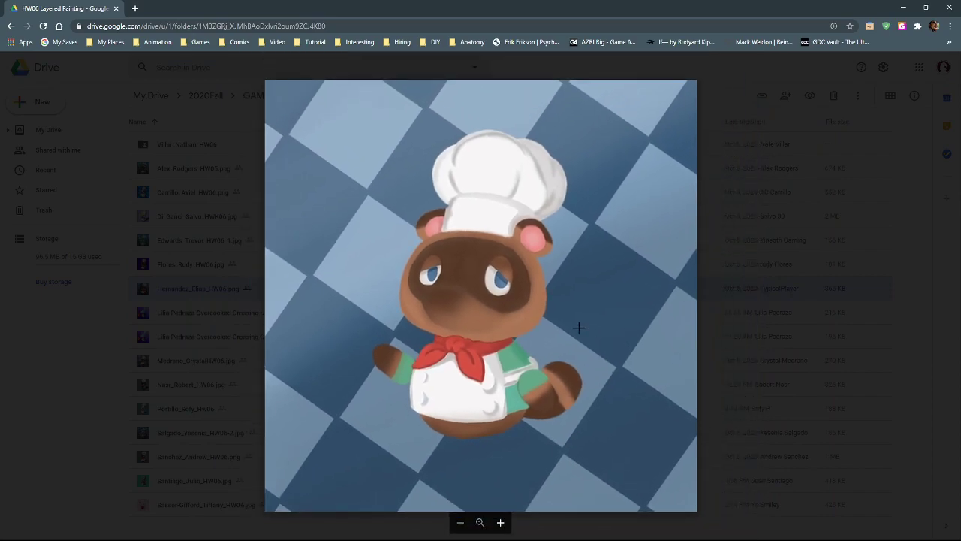
# Inspect the shading on the green-sleeved raccoon's chef hat and ears up close
pyautogui.scroll(4, 579, 328)
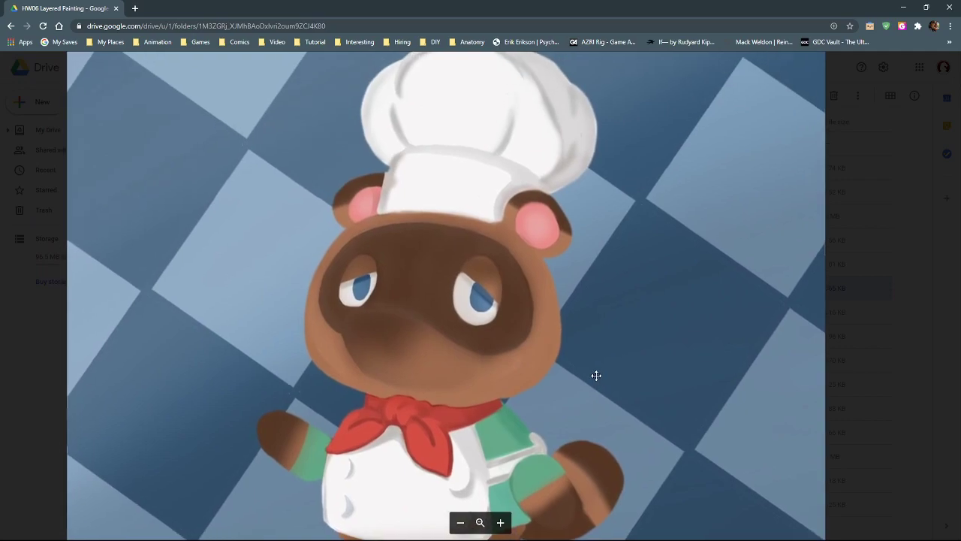
pyautogui.moveTo(623, 251); pyautogui.dragTo(611, 323)
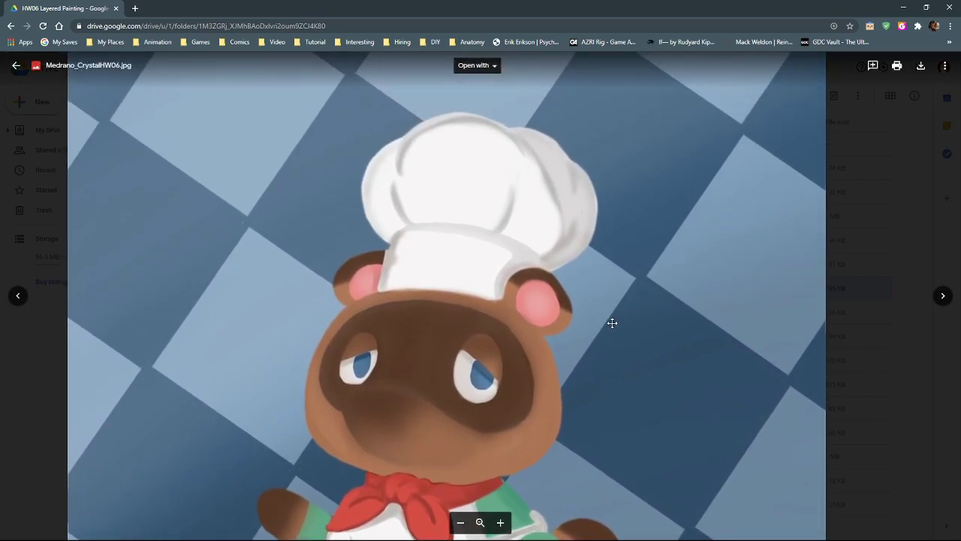
pyautogui.scroll(-4, 613, 323)
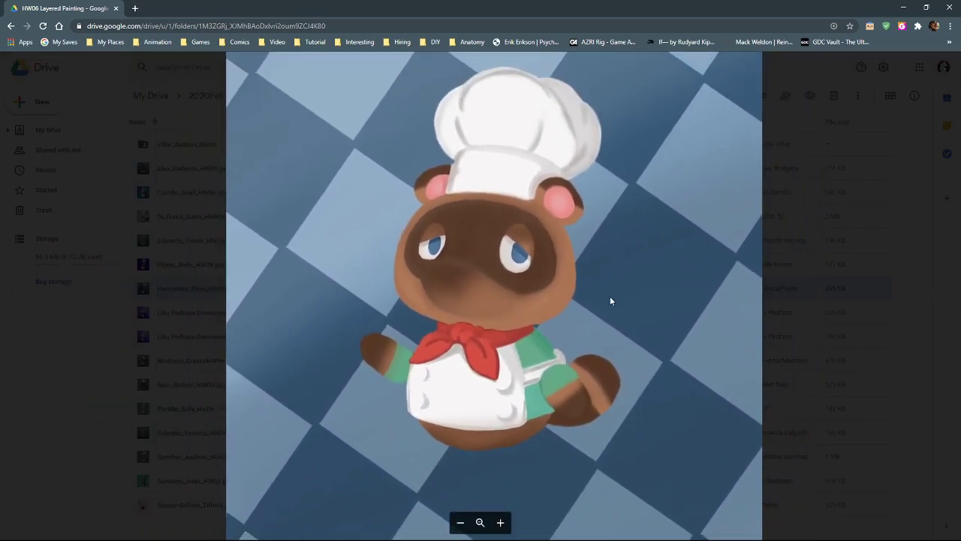
# Look briefly at the gray-background raccoon submission and return to the green-sleeved raccoon for comparison
pyautogui.press('Right')
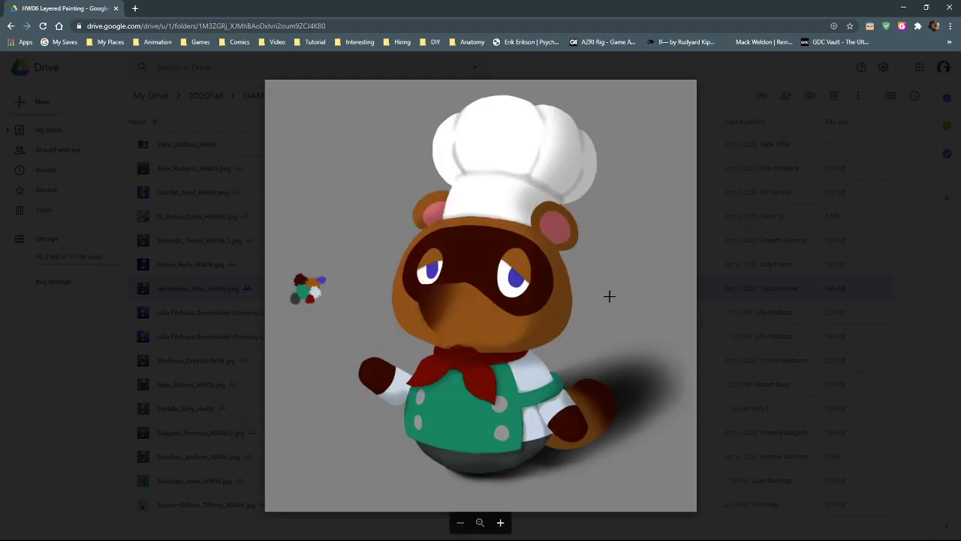
pyautogui.press('Right')
pyautogui.scroll(3, 610, 301)
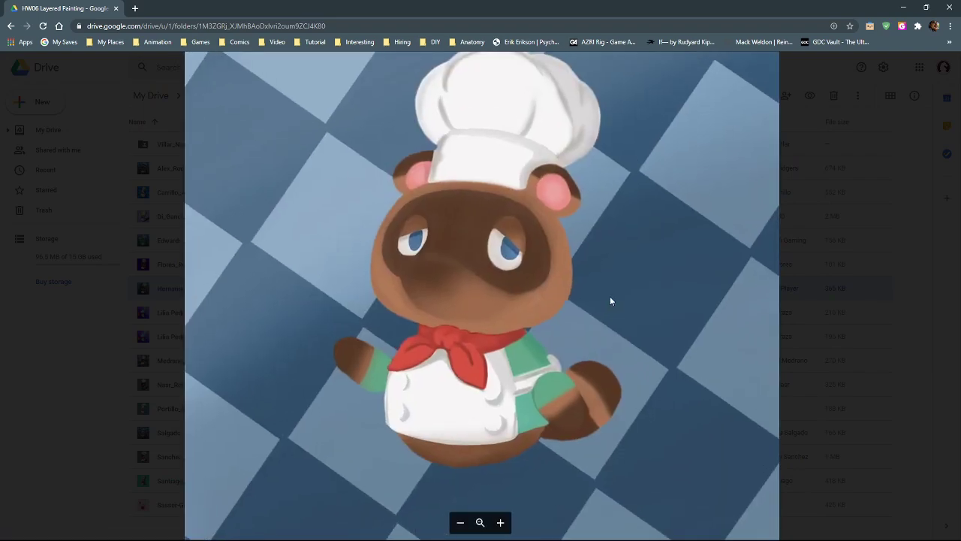
pyautogui.scroll(-1, 584, 291)
pyautogui.scroll(-2, 584, 294)
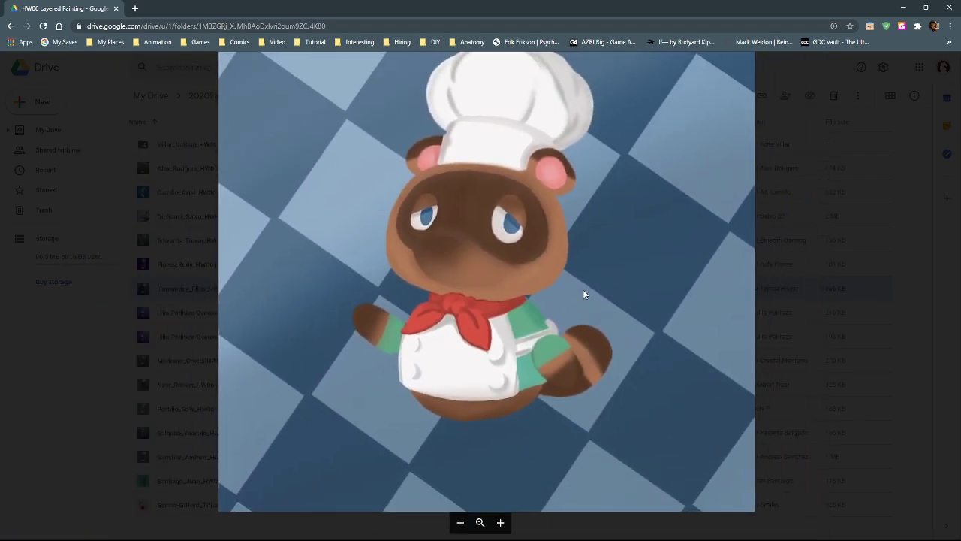
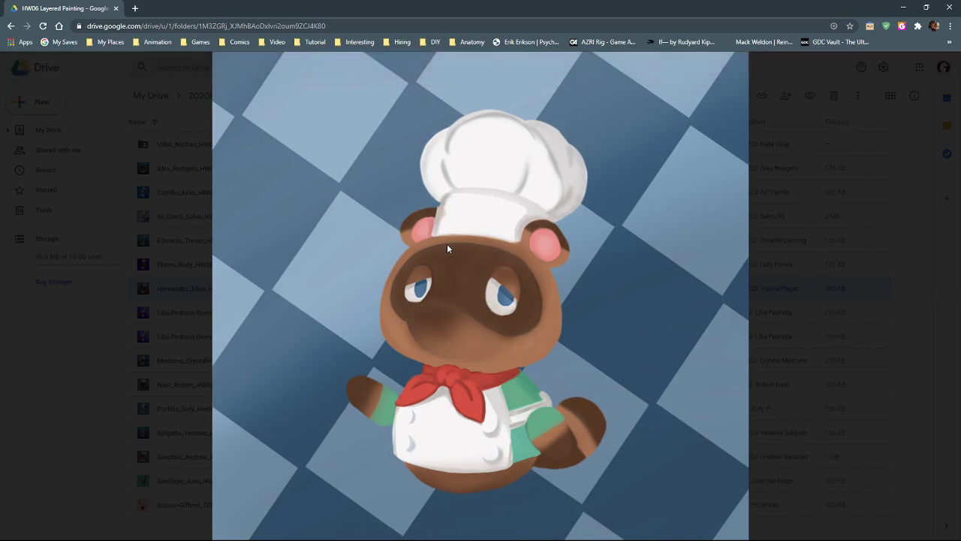
# Examine the green-sleeved raccoon's chin, jacket buttons, sleeve and tail up close, and view the full painting again
pyautogui.scroll(3, 495, 259)
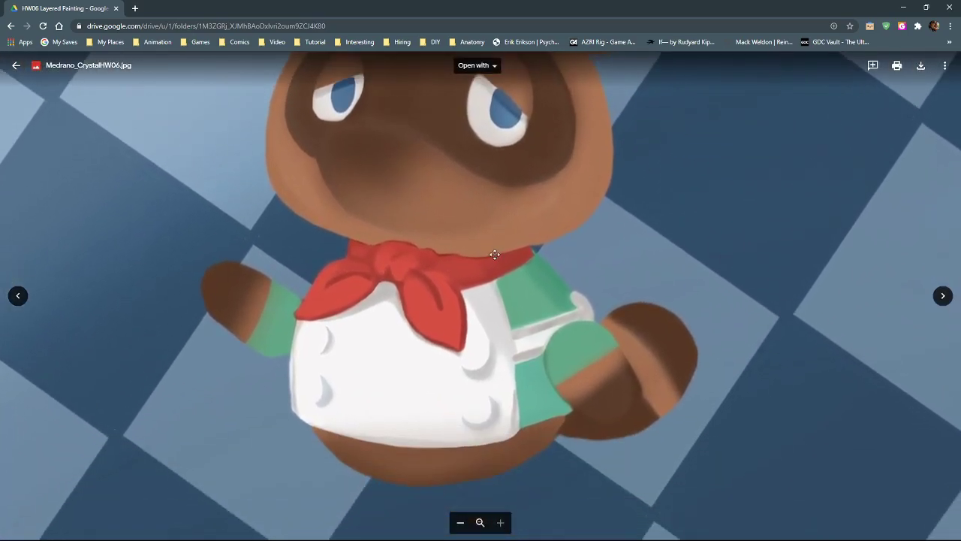
pyautogui.scroll(-1, 494, 241)
pyautogui.scroll(-1, 480, 238)
pyautogui.scroll(-5, 420, 358)
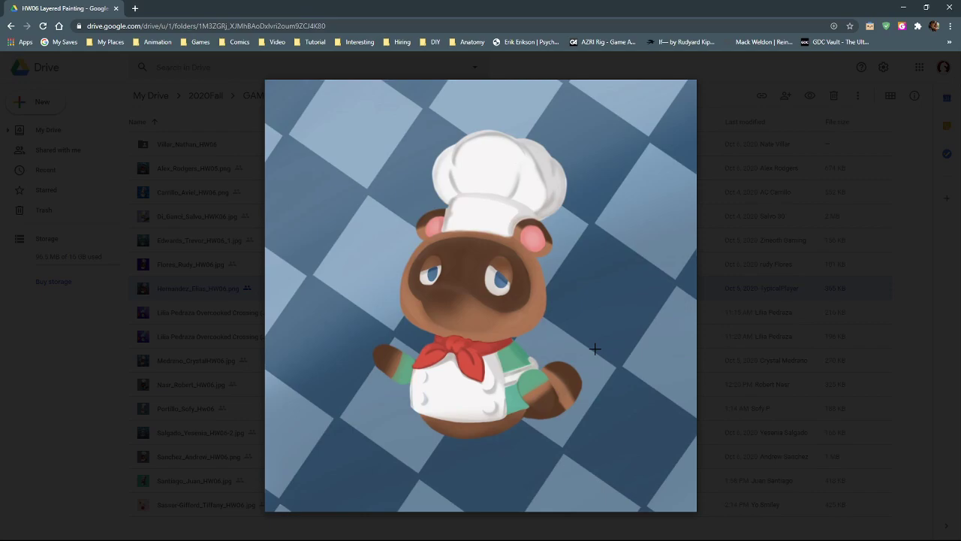
pyautogui.click(563, 319)
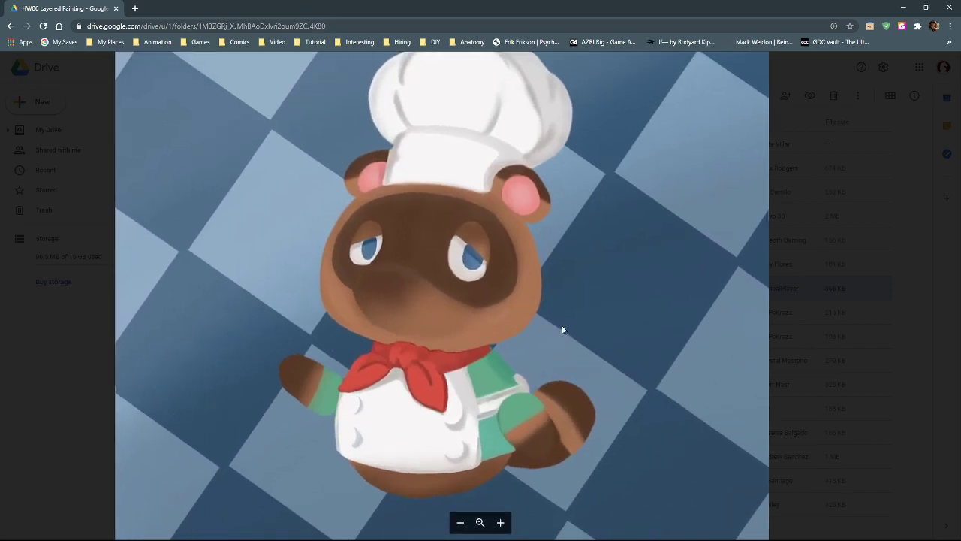
pyautogui.click(561, 325)
# Open the gray-background raccoon submission, examine the shading on its muzzle and face up close, and return to the full painting
pyautogui.press('Right')
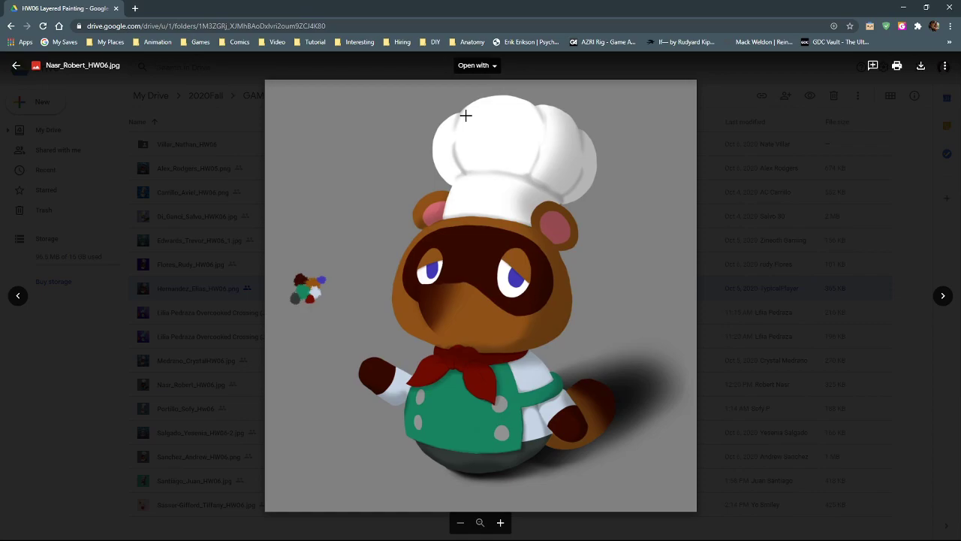
pyautogui.scroll(1, 436, 309)
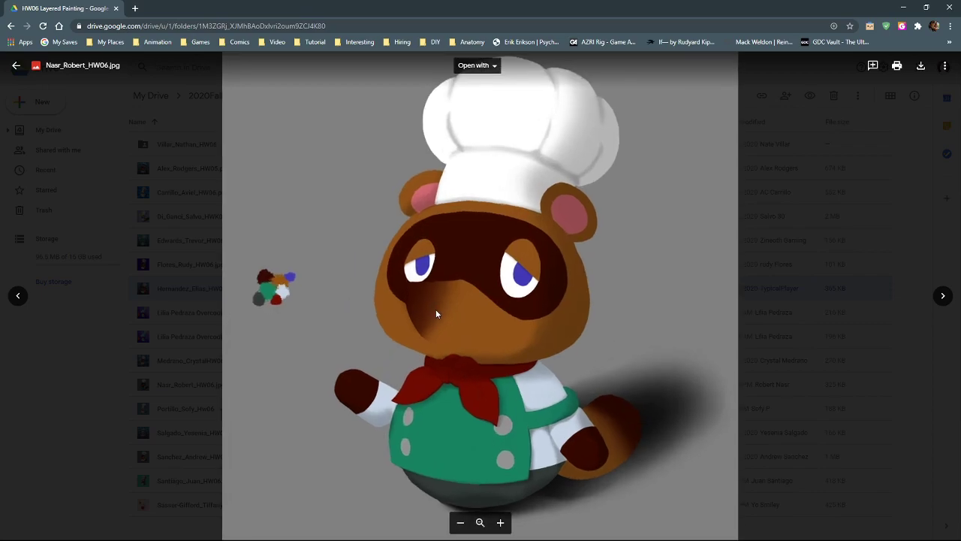
pyautogui.scroll(4, 436, 311)
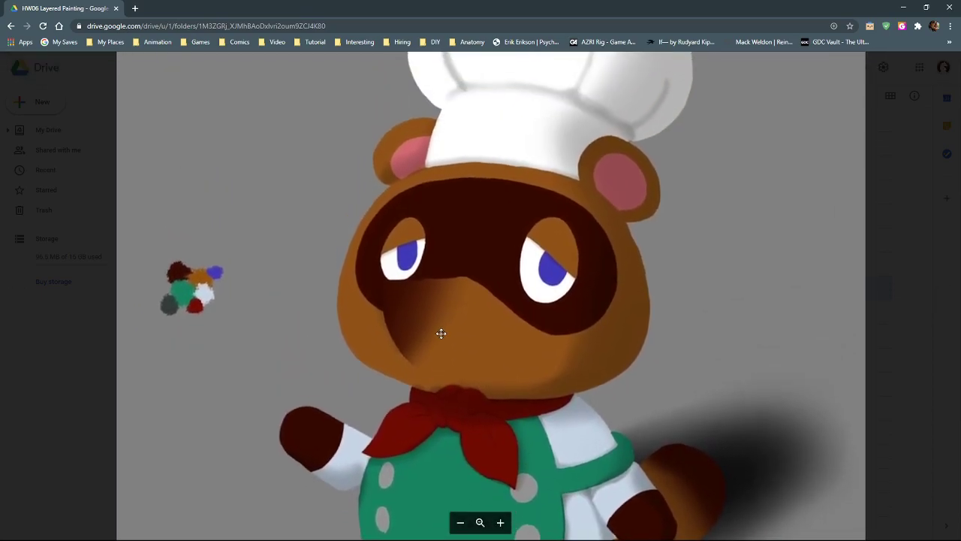
pyautogui.scroll(2, 440, 330)
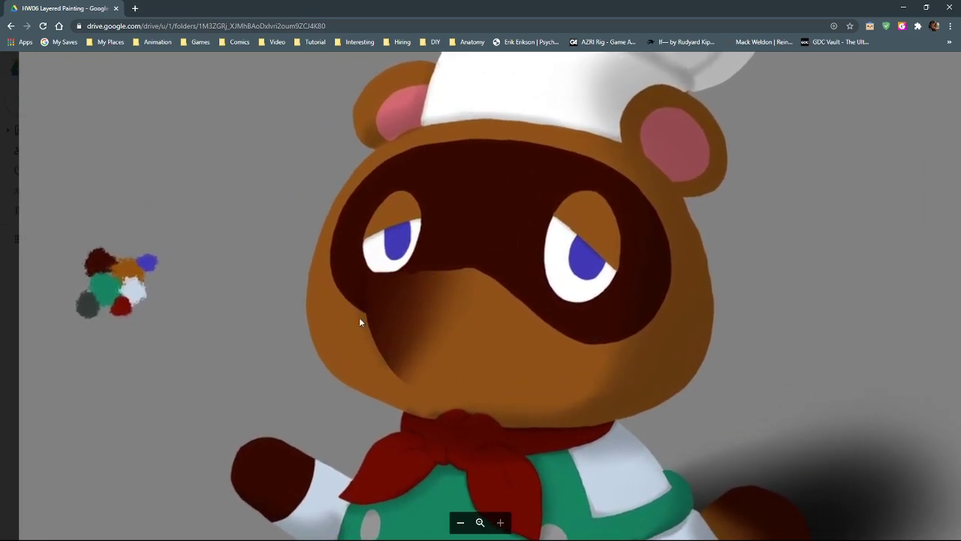
pyautogui.scroll(-3, 370, 339)
pyautogui.scroll(1, 427, 332)
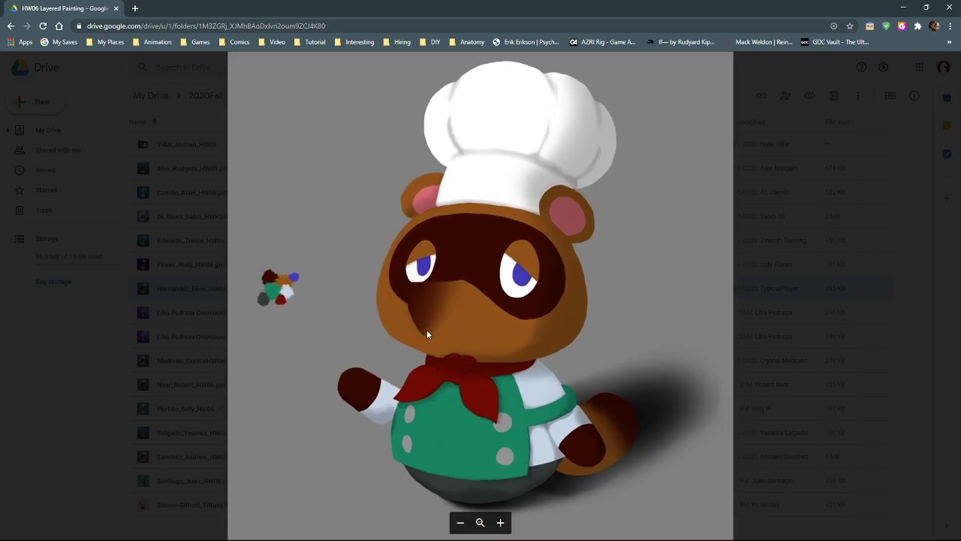
pyautogui.scroll(1, 427, 334)
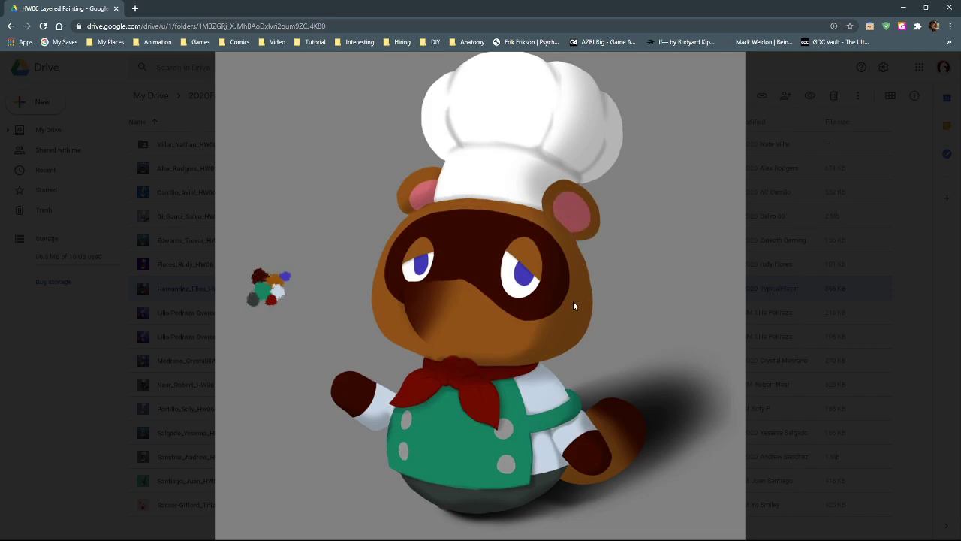
pyautogui.scroll(-1, 522, 275)
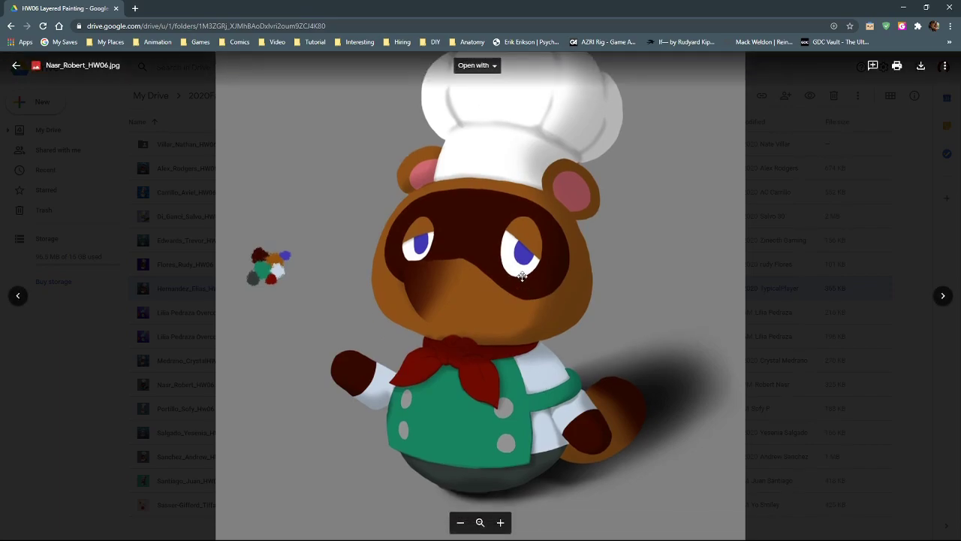
pyautogui.scroll(-2, 543, 328)
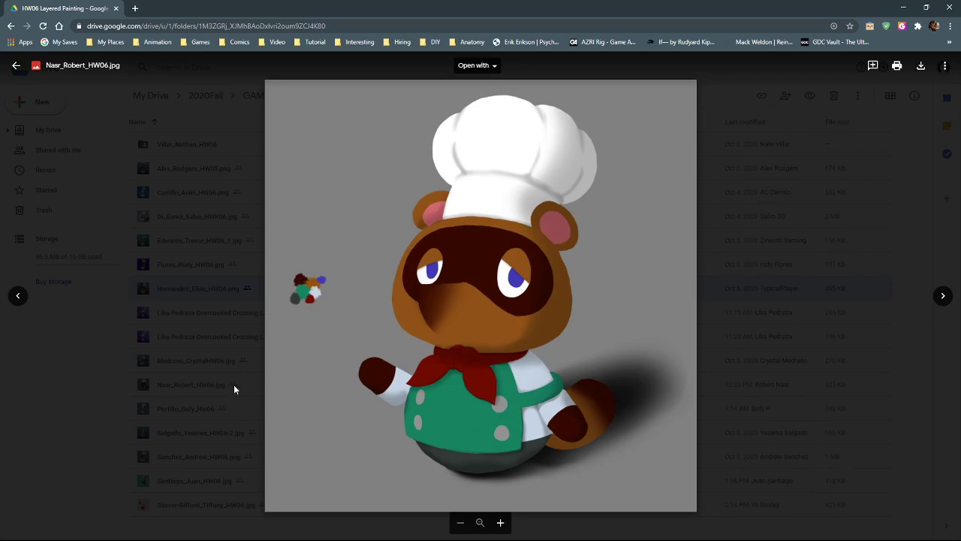
# Inspect the gray-background raccoon's chin, neckerchief and jacket up close, and view the whole figure again
pyautogui.scroll(2, 523, 333)
pyautogui.scroll(1, 522, 328)
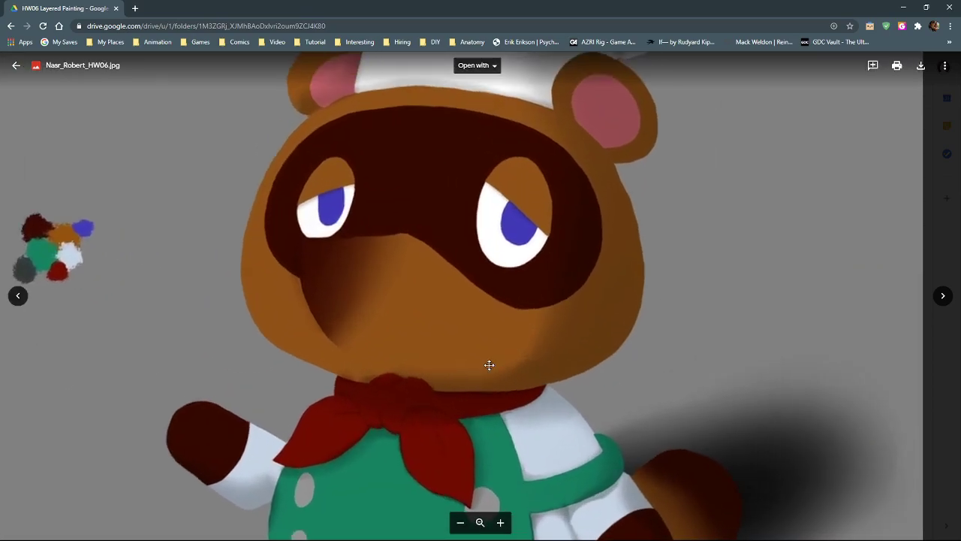
pyautogui.moveTo(488, 375); pyautogui.dragTo(505, 263)
pyautogui.scroll(-3, 507, 411)
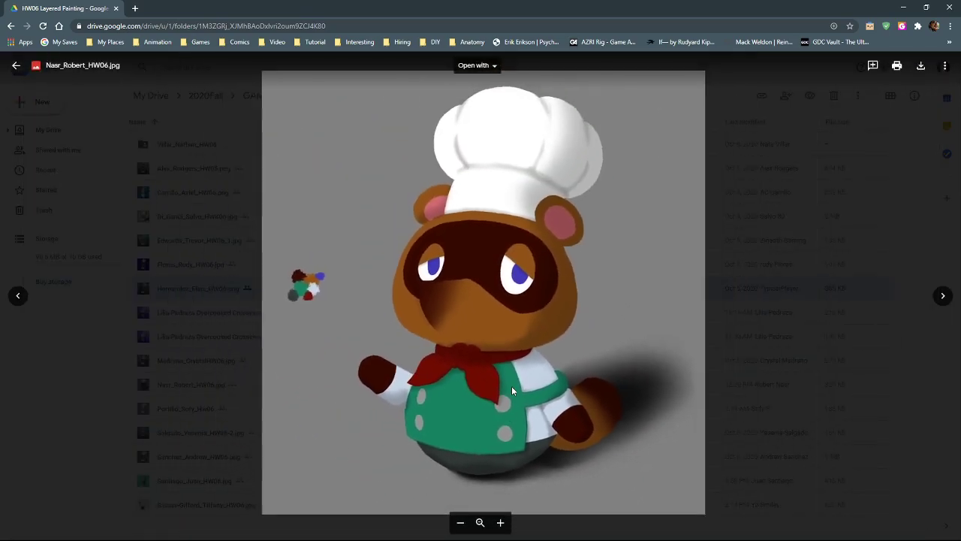
pyautogui.hotkey('ctrl', 'alt', 'm')
pyautogui.moveTo(526, 319); pyautogui.dragTo(528, 346)
pyautogui.press('Escape')
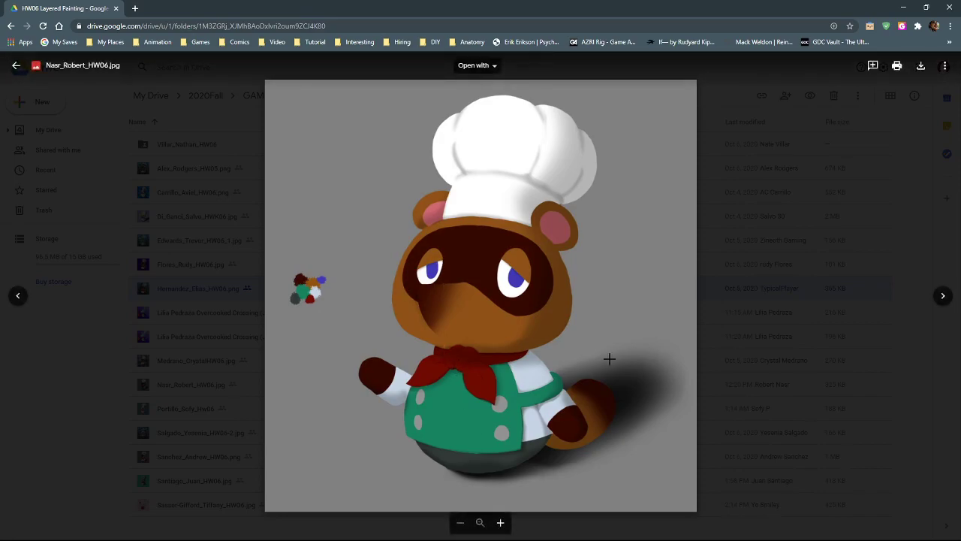
pyautogui.press('Right')
pyautogui.press('Left')
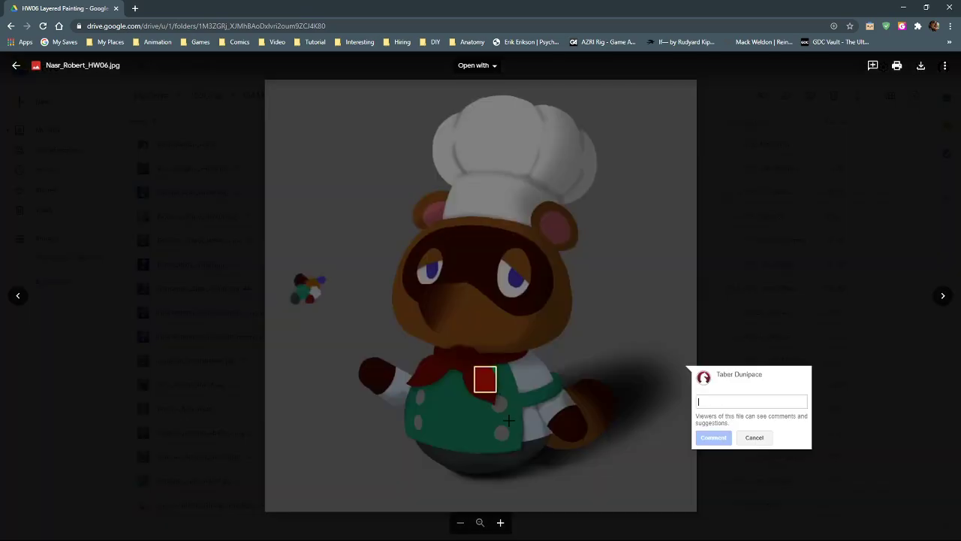
pyautogui.press('Escape')
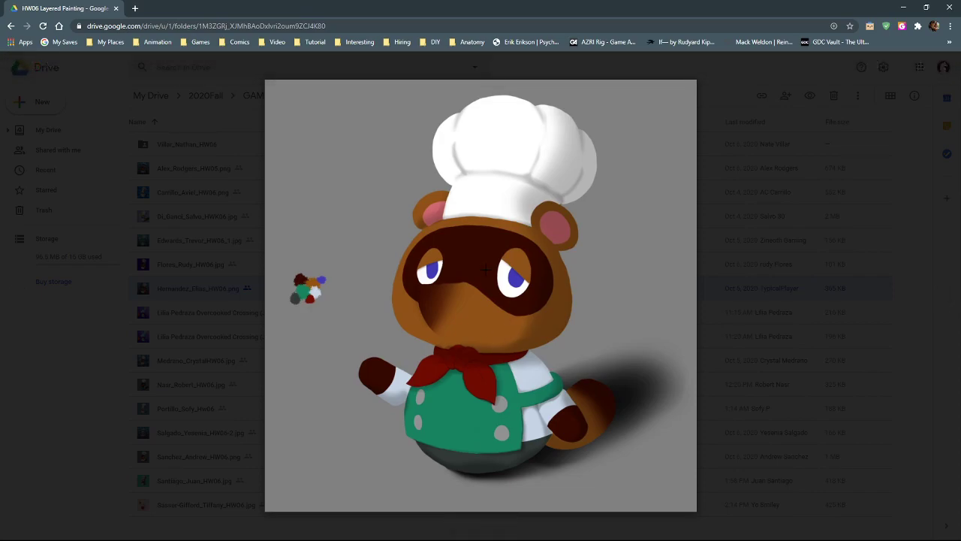
# Open the blue-background cat chef submission and examine its neckerchief, jacket buttons, cuffs and shadow edges up close
pyautogui.press('Right')
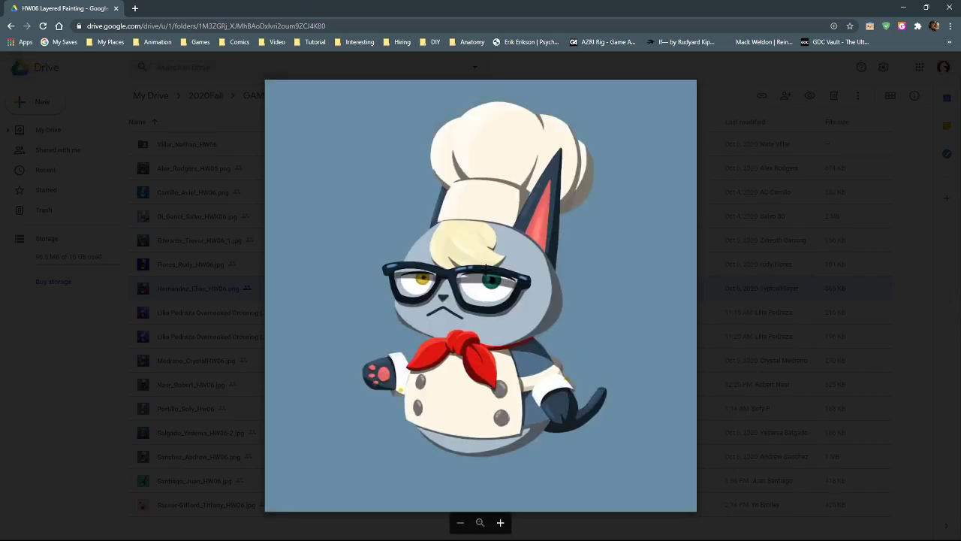
pyautogui.click(631, 362)
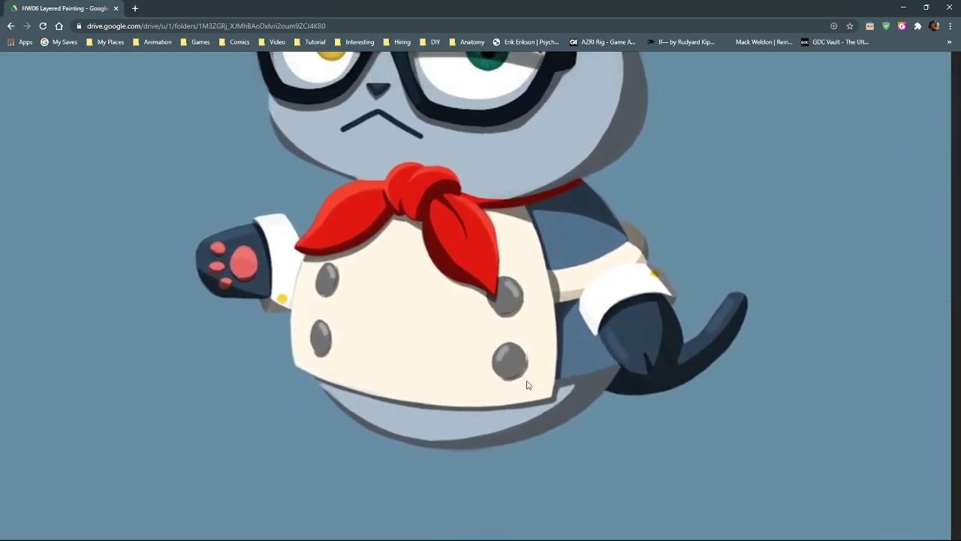
pyautogui.click(526, 385)
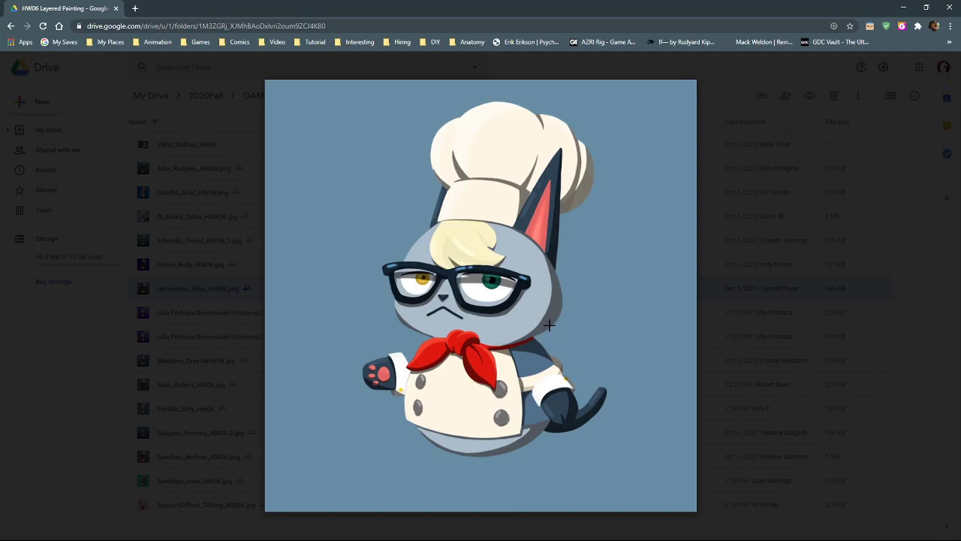
pyautogui.scroll(1, 549, 324)
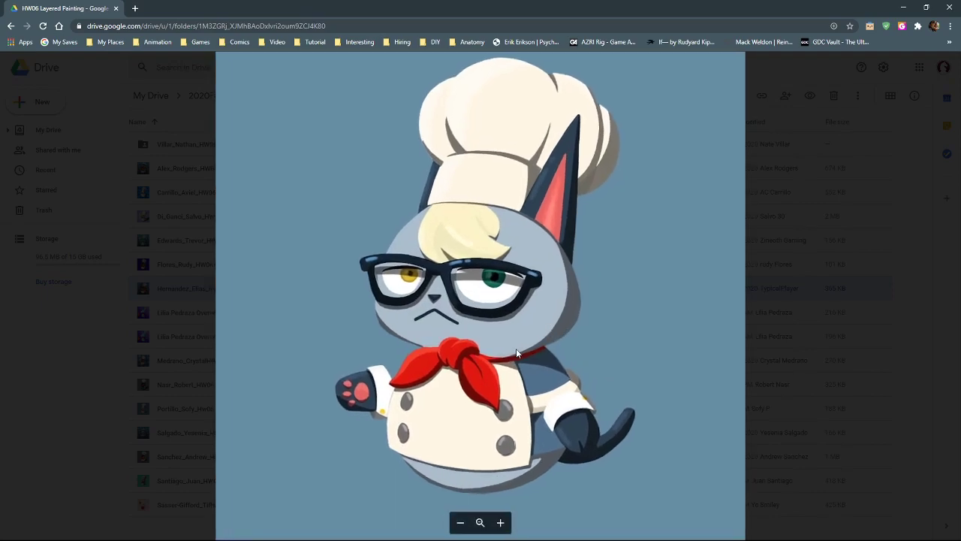
# Examine the cat chef painting on the plain blue background up close and return to the full image
pyautogui.scroll(1, 515, 312)
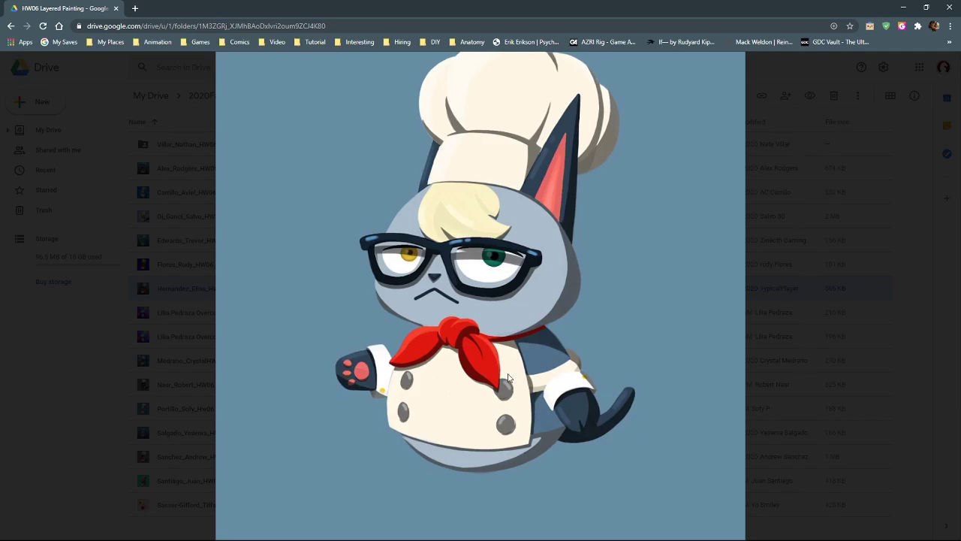
pyautogui.click(635, 359)
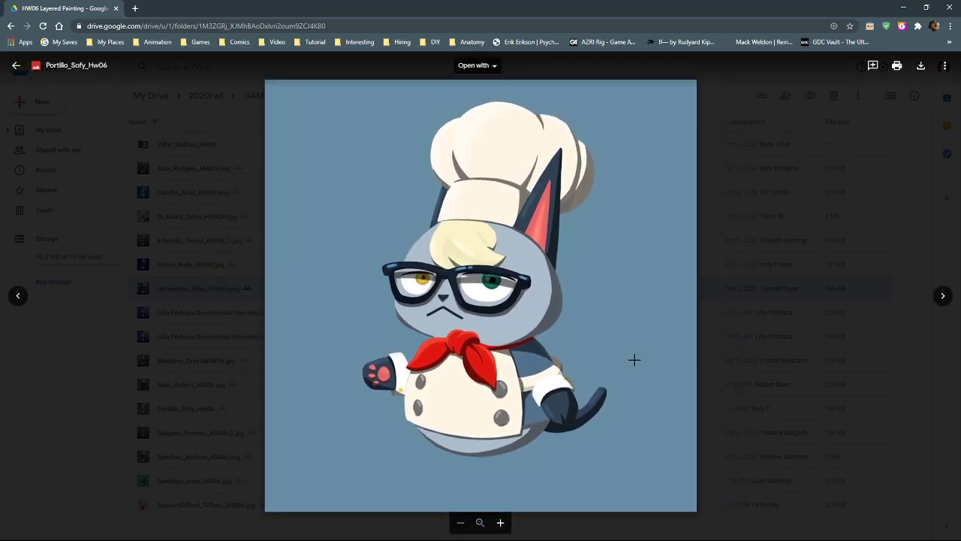
# Open the next submission, the cat chef on a checkered floor, and examine its composition, clothing and background
pyautogui.press('Right')
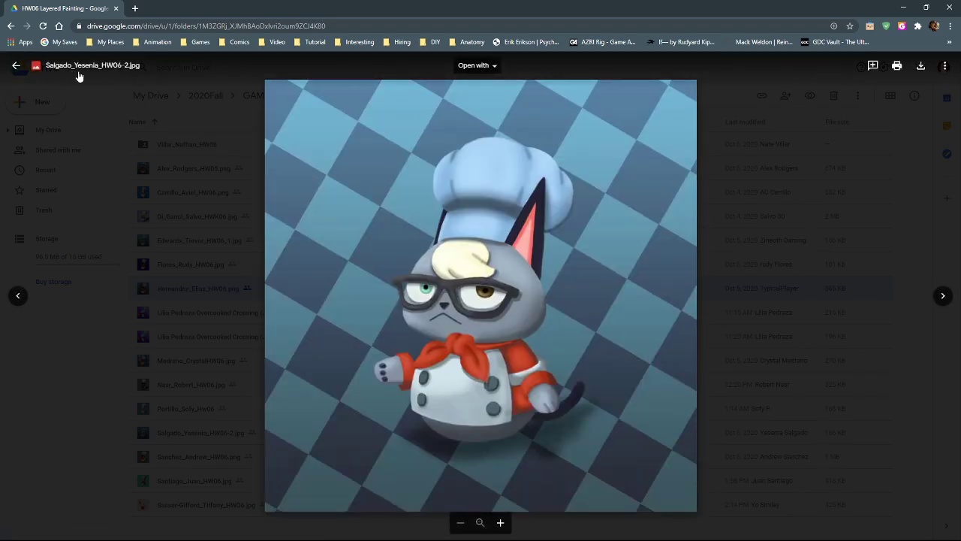
pyautogui.click(519, 419)
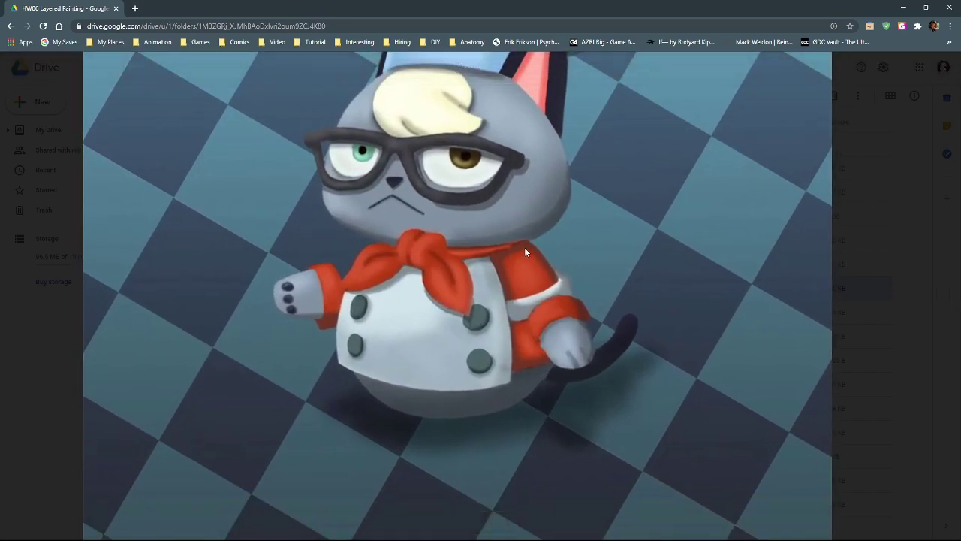
pyautogui.moveTo(526, 249); pyautogui.dragTo(544, 375)
pyautogui.click(553, 268)
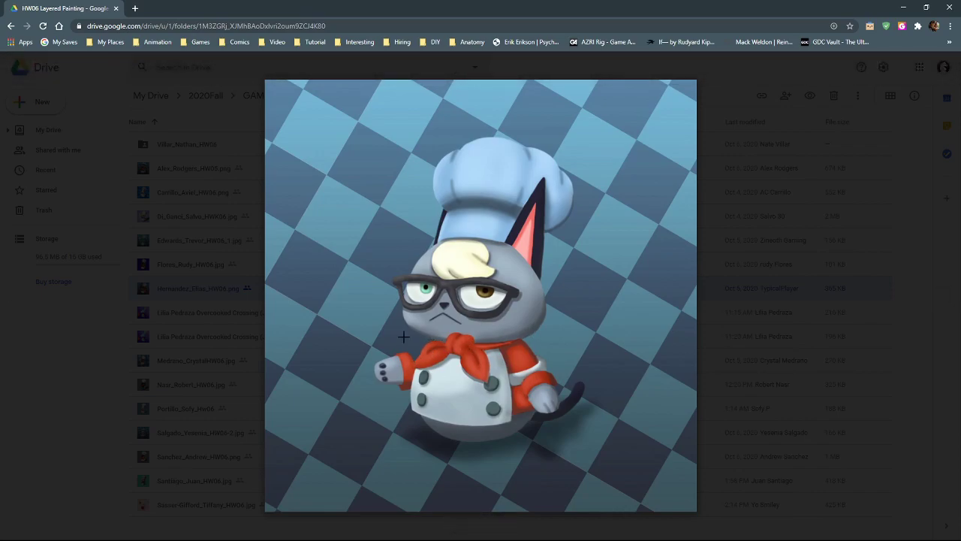
pyautogui.click(494, 395)
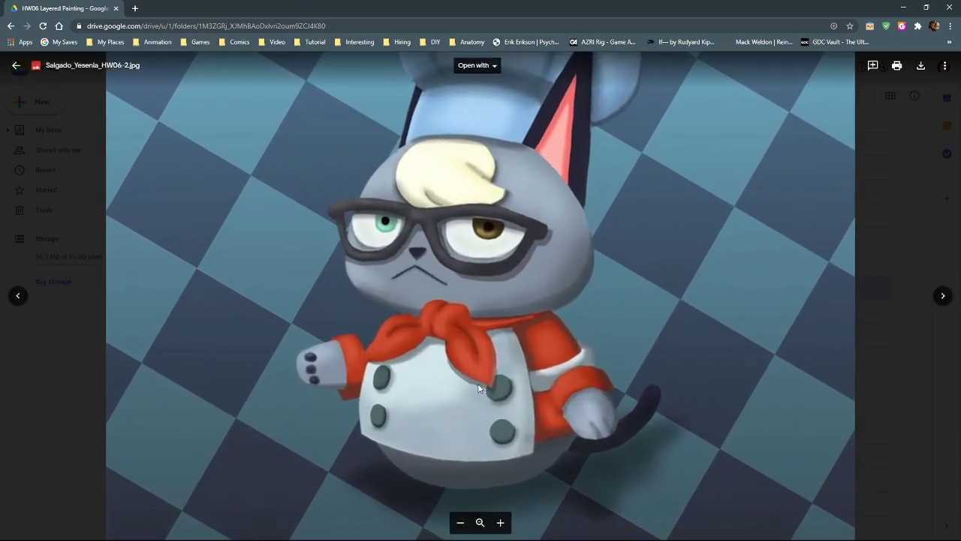
pyautogui.scroll(-5, 536, 338)
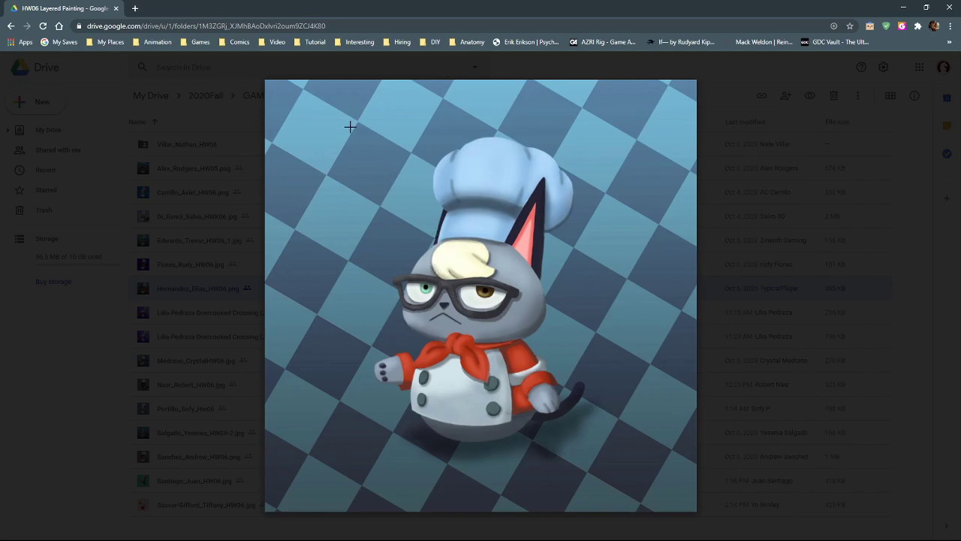
pyautogui.moveTo(312, 106); pyautogui.dragTo(356, 156)
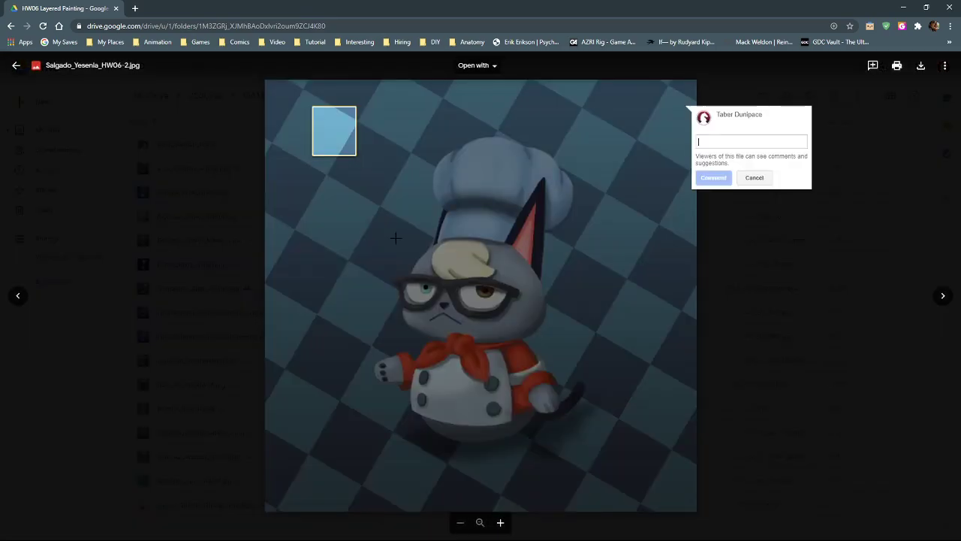
pyautogui.press('Escape')
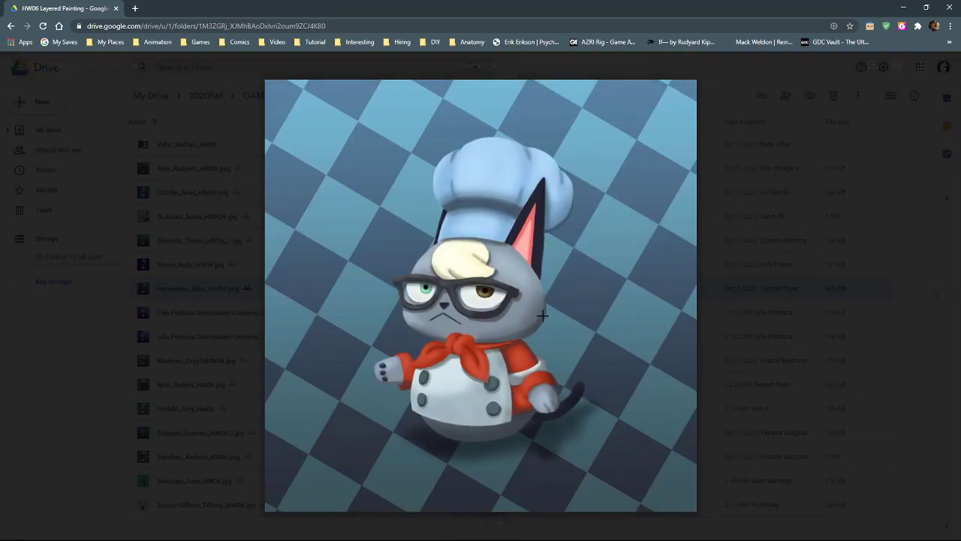
# Examine the shading on the checkered-floor cat's hat, face, glasses and body, ending on the full image
pyautogui.scroll(4, 543, 316)
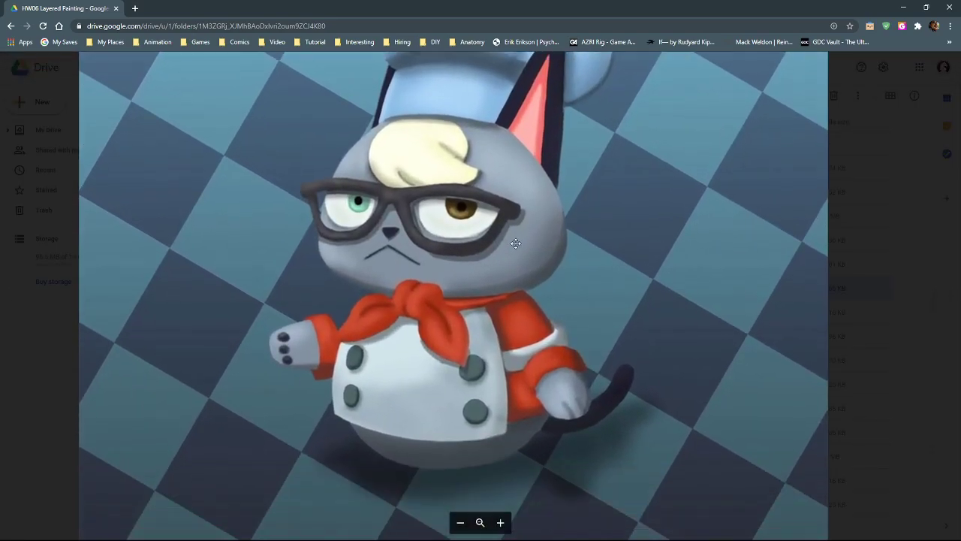
pyautogui.scroll(3, 518, 225)
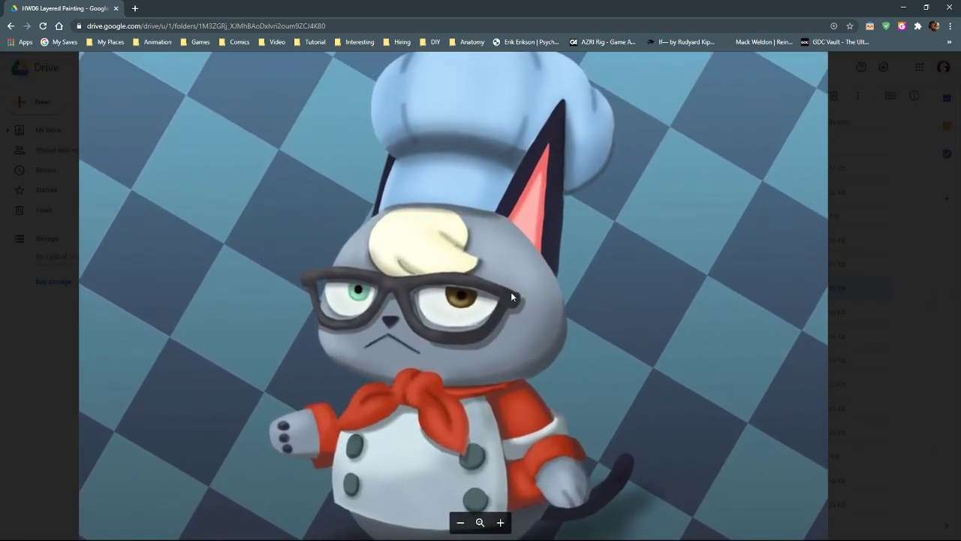
pyautogui.scroll(1, 501, 270)
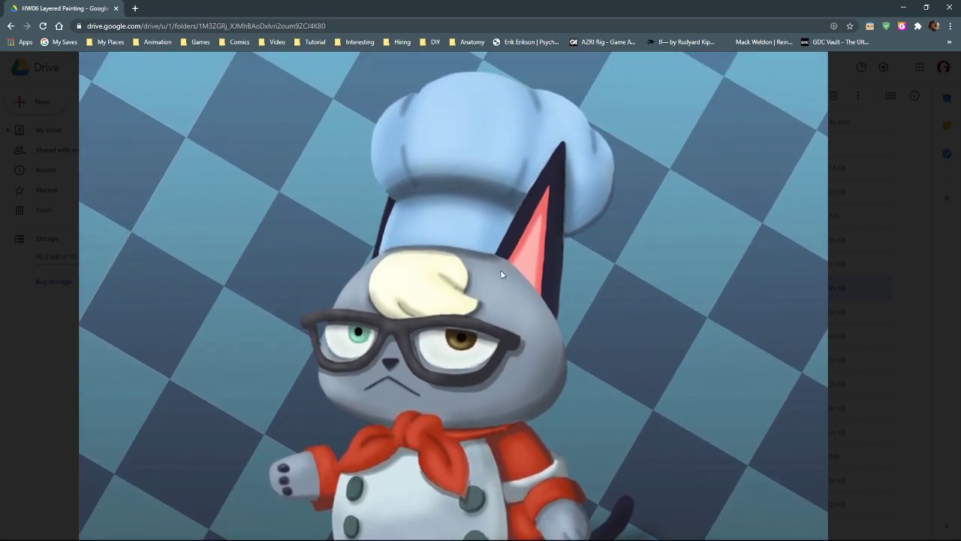
pyautogui.scroll(-2, 525, 247)
pyautogui.scroll(-2, 525, 247)
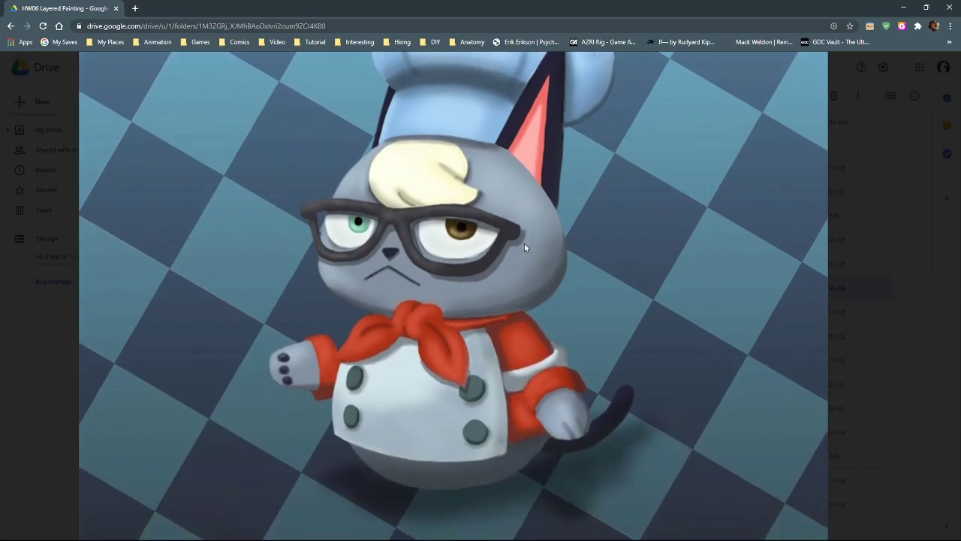
pyautogui.scroll(2, 518, 188)
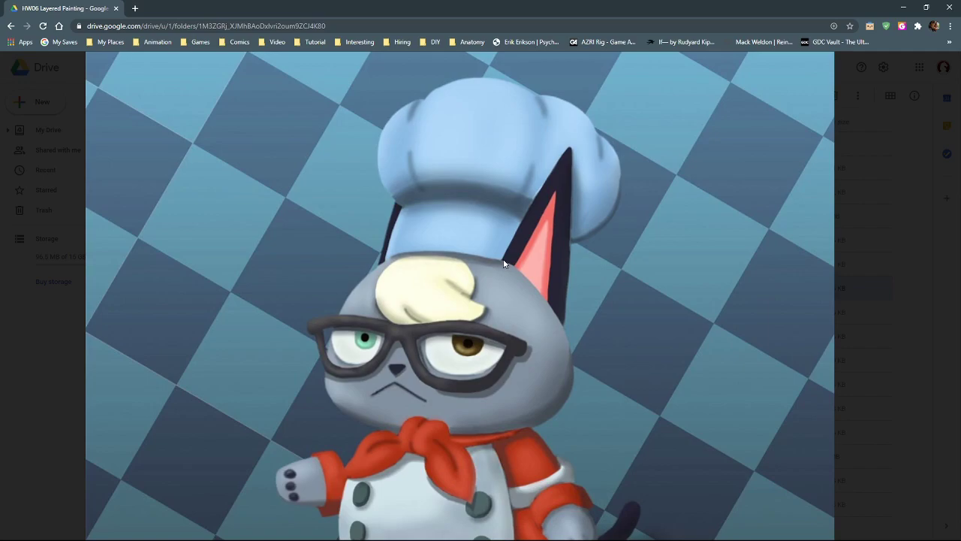
pyautogui.moveTo(427, 260)
pyautogui.scroll(-2, 470, 320)
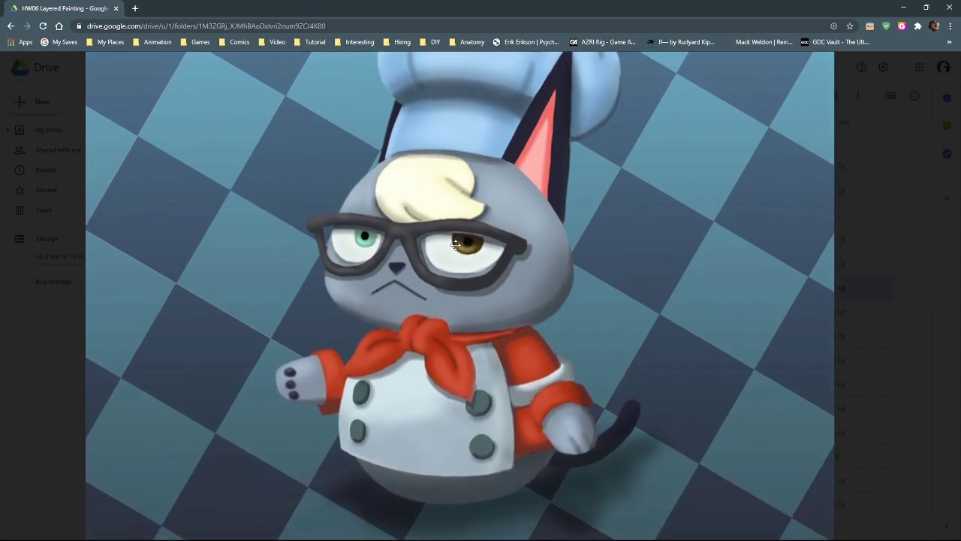
pyautogui.click(464, 280)
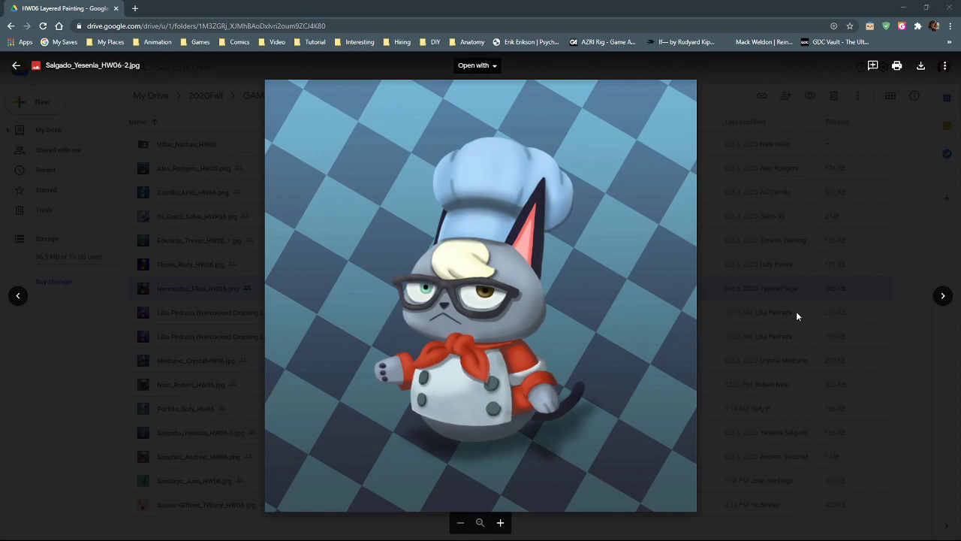
# Open the following submission, the raccoon chef painting, and examine its scarf, jacket and arm shading up close
pyautogui.click(943, 300)
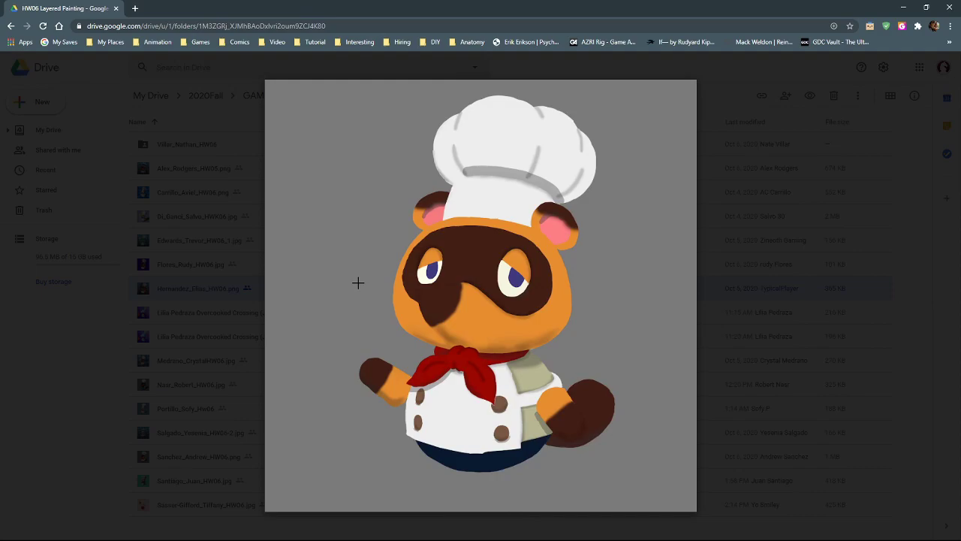
pyautogui.scroll(3, 648, 333)
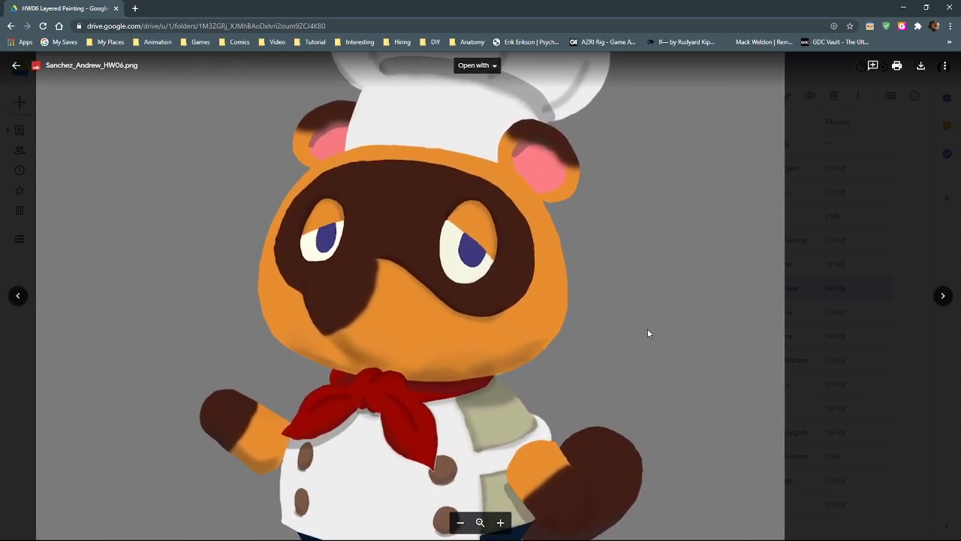
pyautogui.moveTo(416, 281); pyautogui.dragTo(424, 380)
pyautogui.scroll(-4, 398, 328)
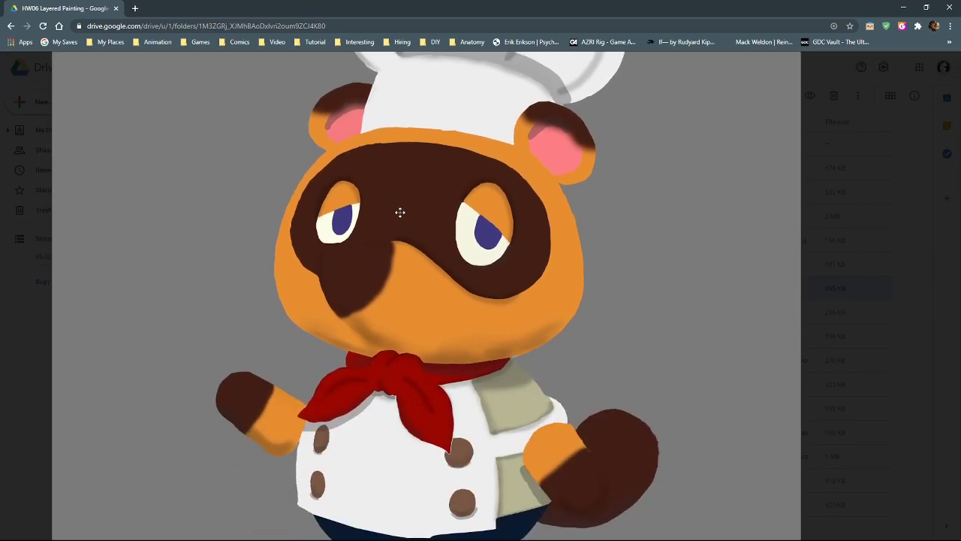
pyautogui.scroll(-2, 405, 389)
pyautogui.scroll(5, 436, 418)
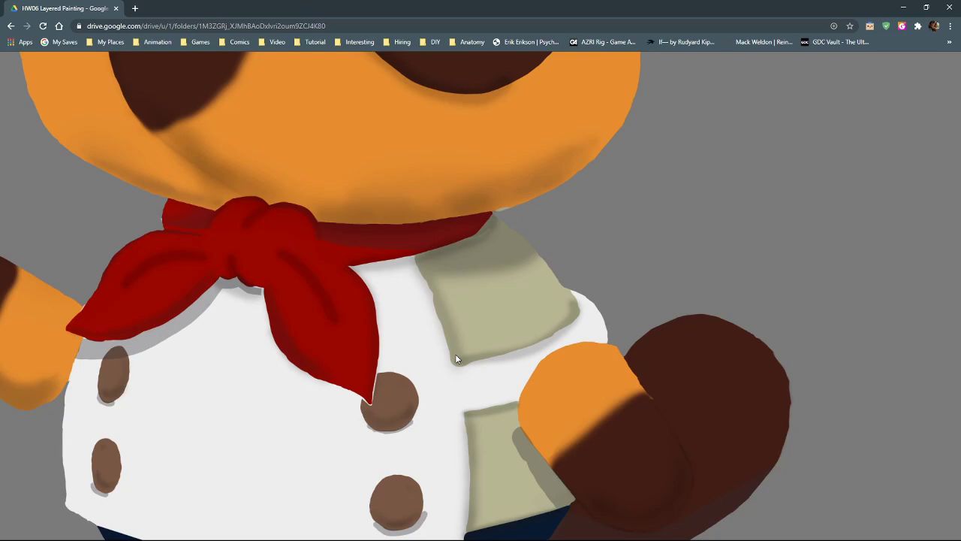
pyautogui.scroll(-5, 455, 354)
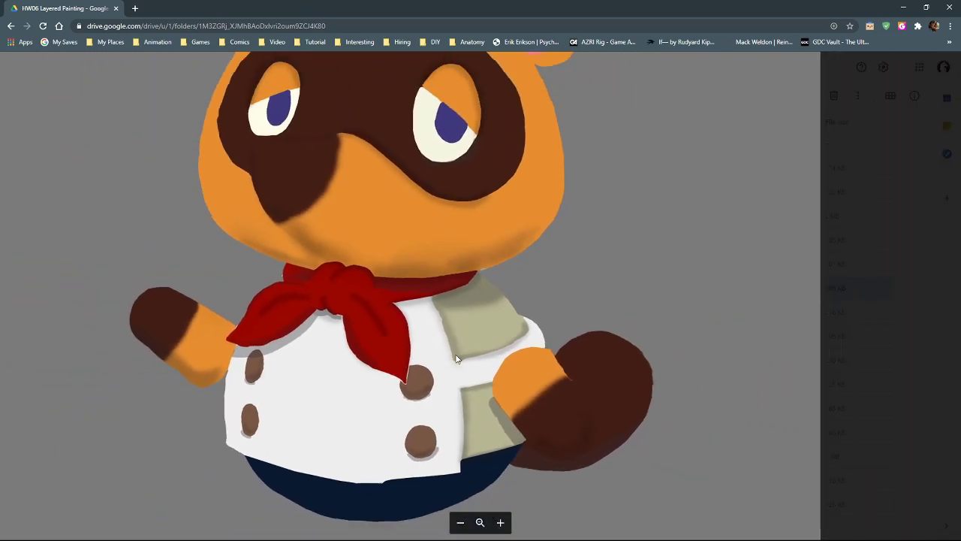
# Inspect the edges and shading of the raccoon's face mask, eyes, ears and chef hat at high magnification
pyautogui.scroll(5, 296, 333)
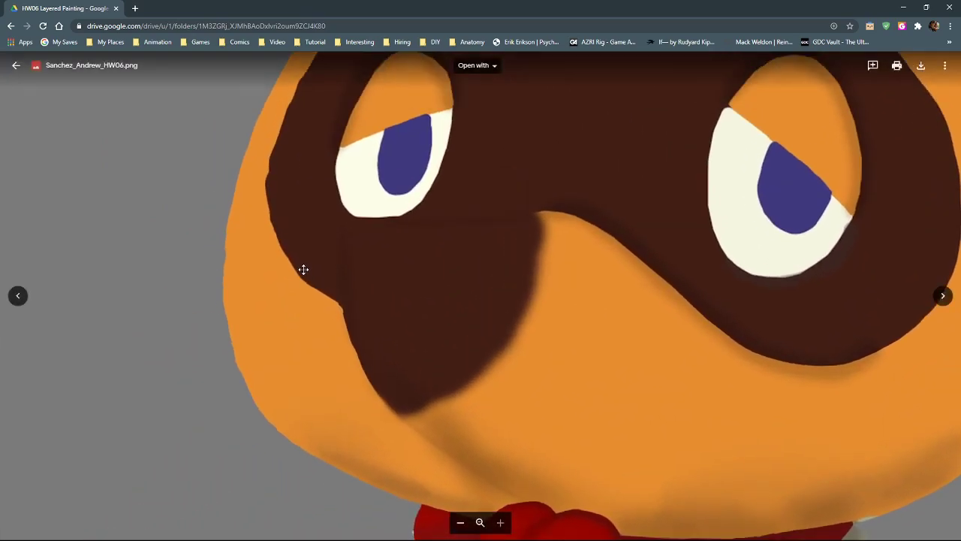
pyautogui.moveTo(303, 269); pyautogui.dragTo(325, 334)
pyautogui.moveTo(546, 266); pyautogui.dragTo(361, 248)
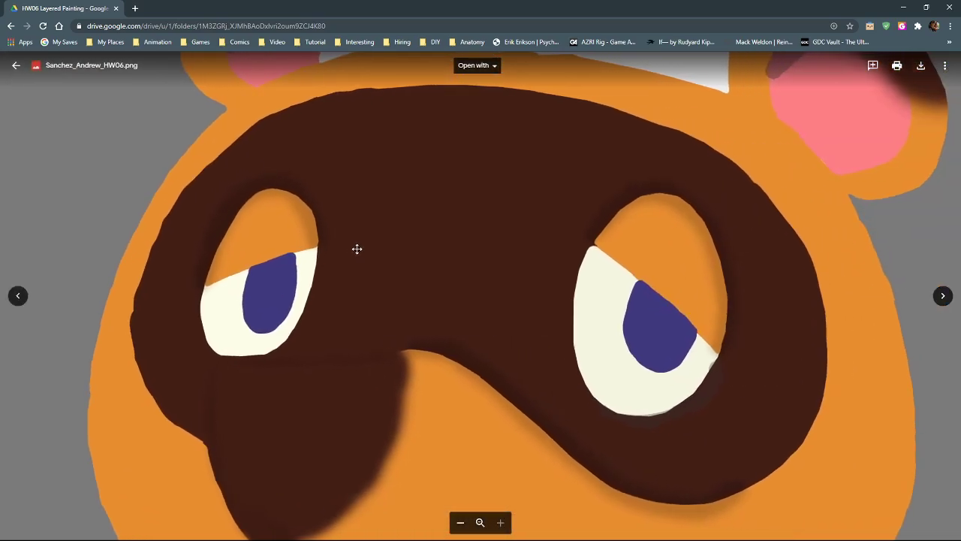
pyautogui.scroll(-1, 485, 339)
pyautogui.scroll(-1, 486, 335)
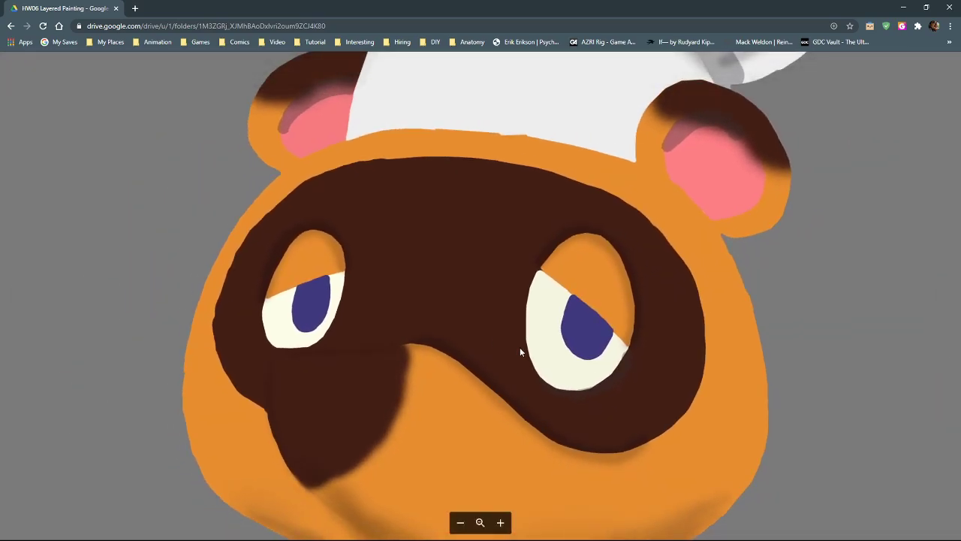
pyautogui.moveTo(453, 176); pyautogui.dragTo(426, 285)
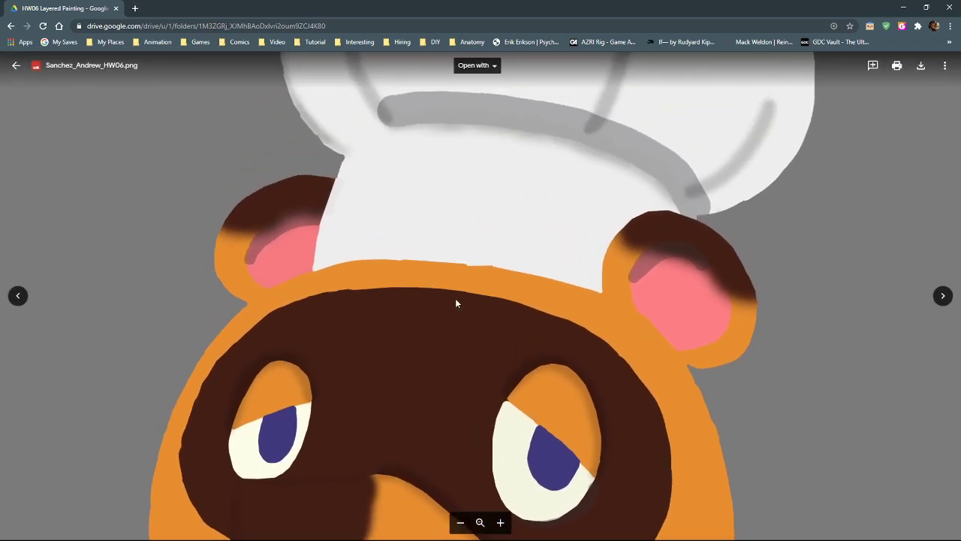
pyautogui.scroll(3, 455, 302)
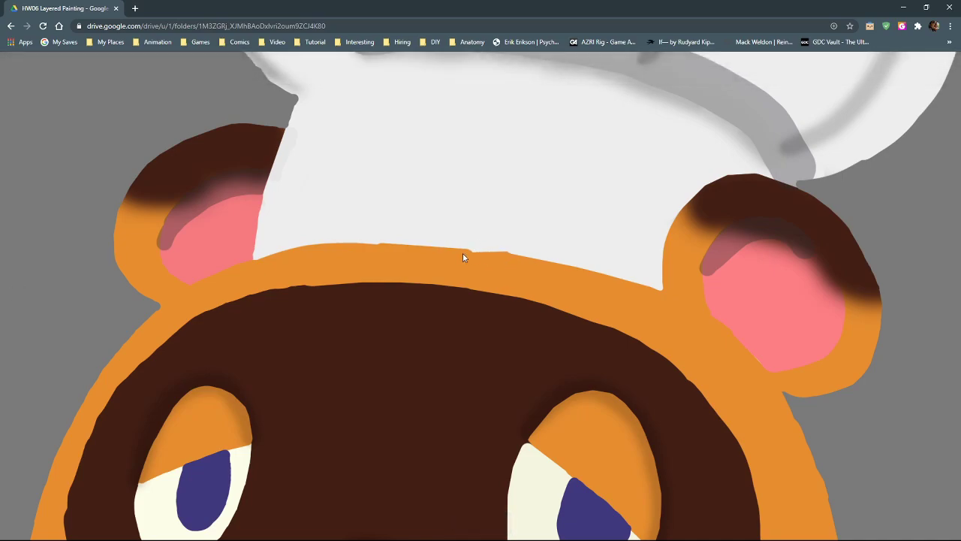
pyautogui.scroll(-6, 463, 257)
pyautogui.scroll(-4, 415, 338)
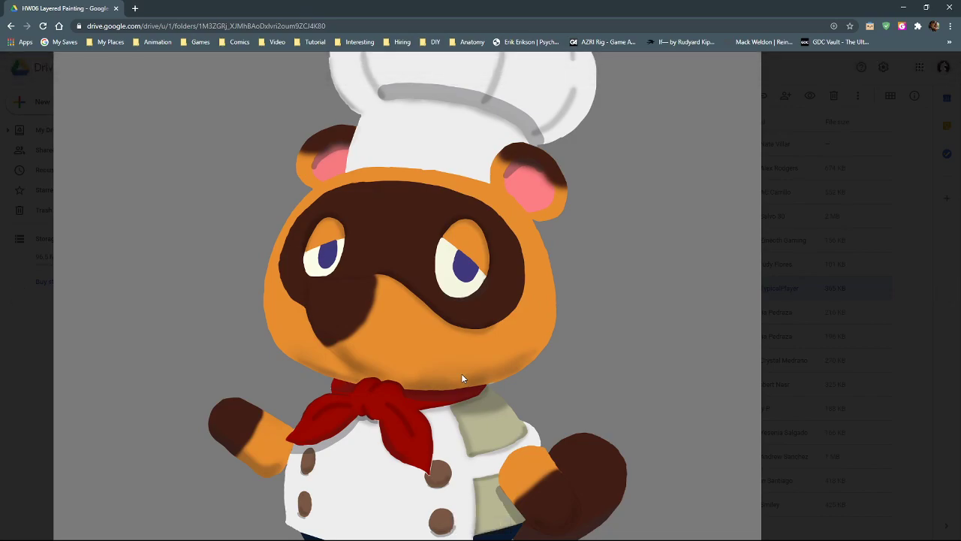
# Examine the shading under the raccoon's chin and around its scarf, collar and arms, ending on the full image
pyautogui.scroll(5, 461, 378)
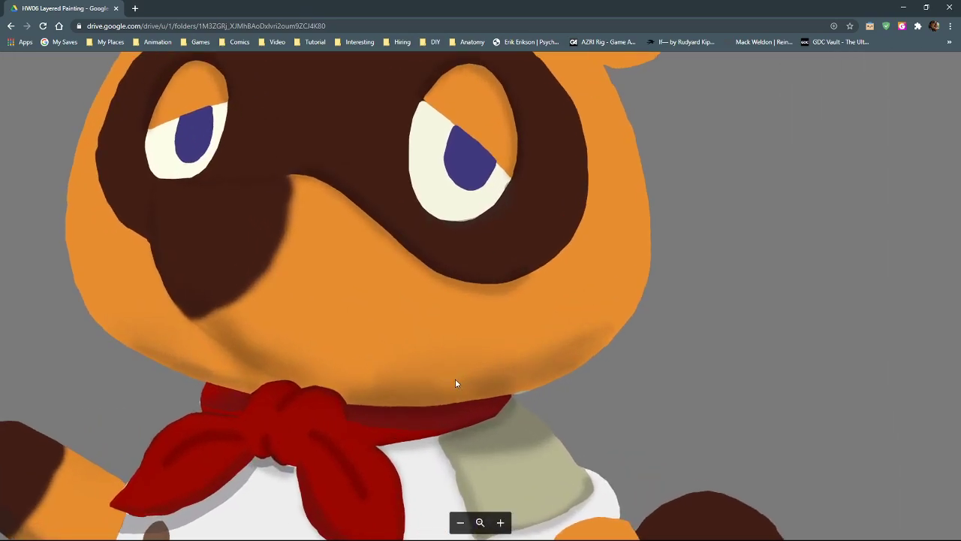
pyautogui.moveTo(455, 380); pyautogui.dragTo(482, 269)
pyautogui.scroll(-2, 482, 268)
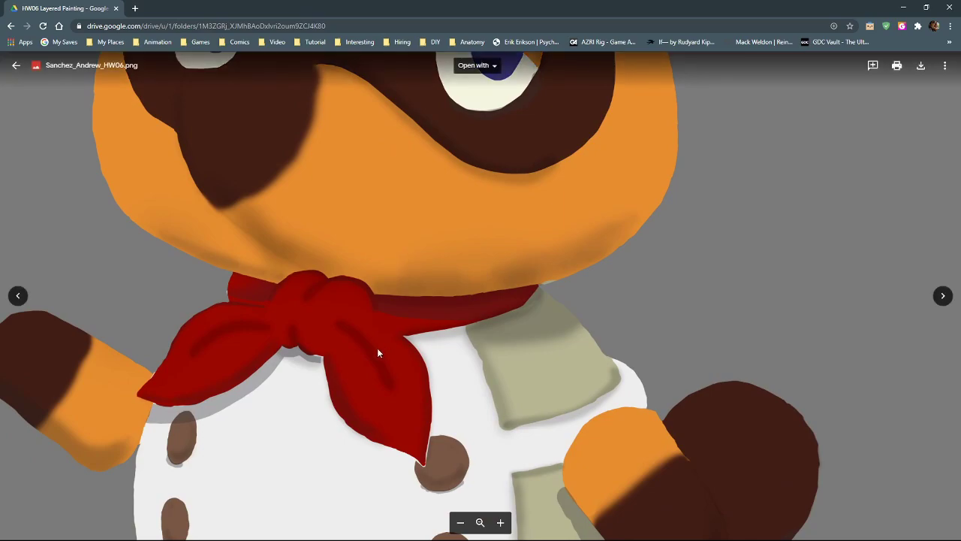
pyautogui.scroll(-2, 377, 347)
pyautogui.moveTo(320, 350); pyautogui.dragTo(415, 387)
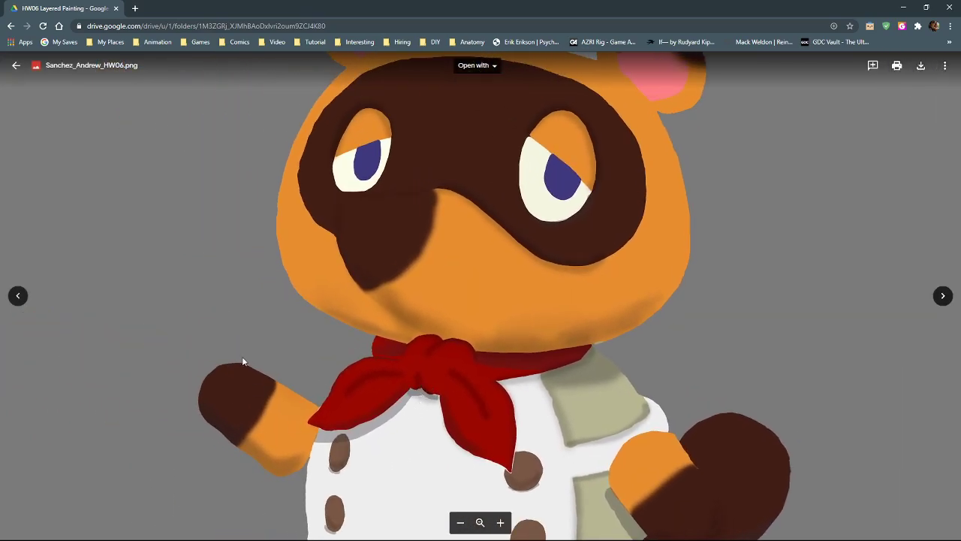
pyautogui.scroll(-3, 401, 376)
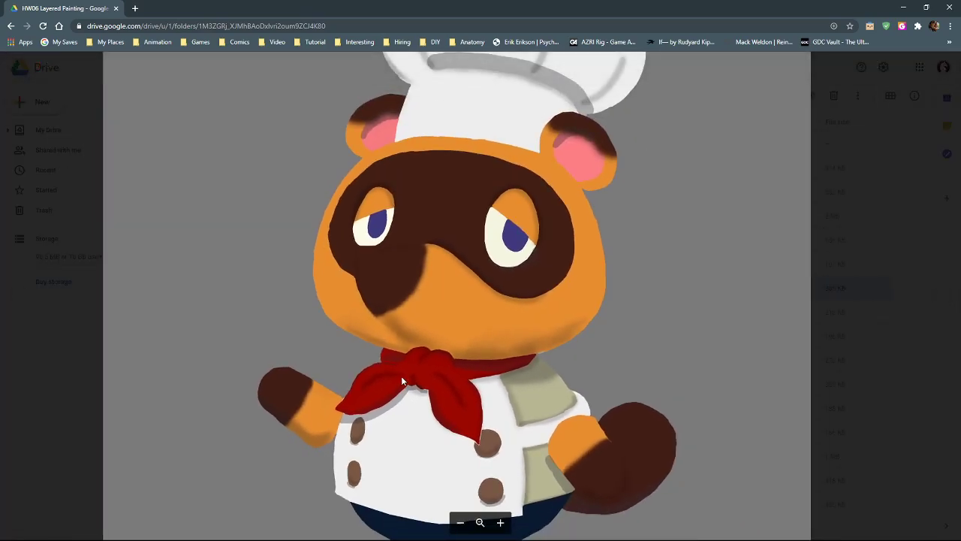
pyautogui.scroll(-1, 451, 371)
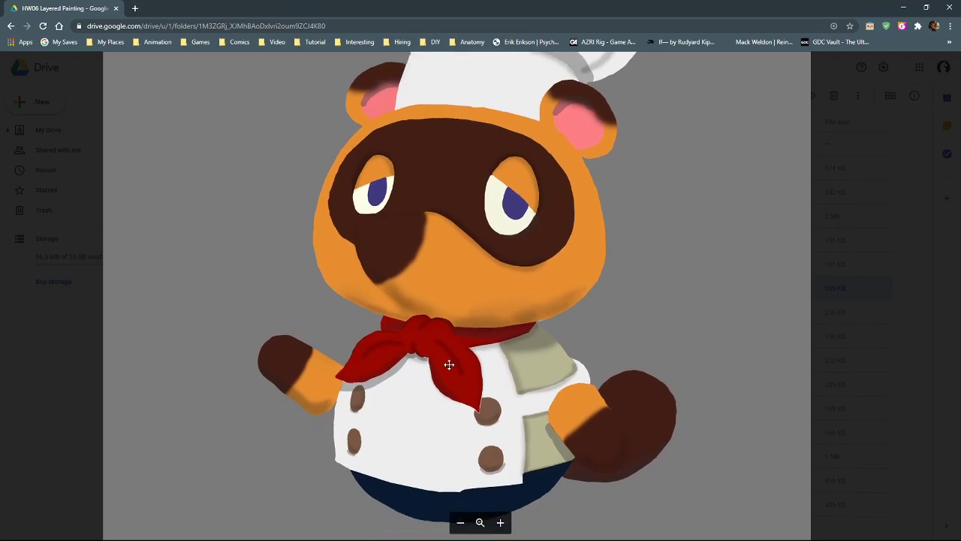
pyautogui.scroll(-4, 466, 376)
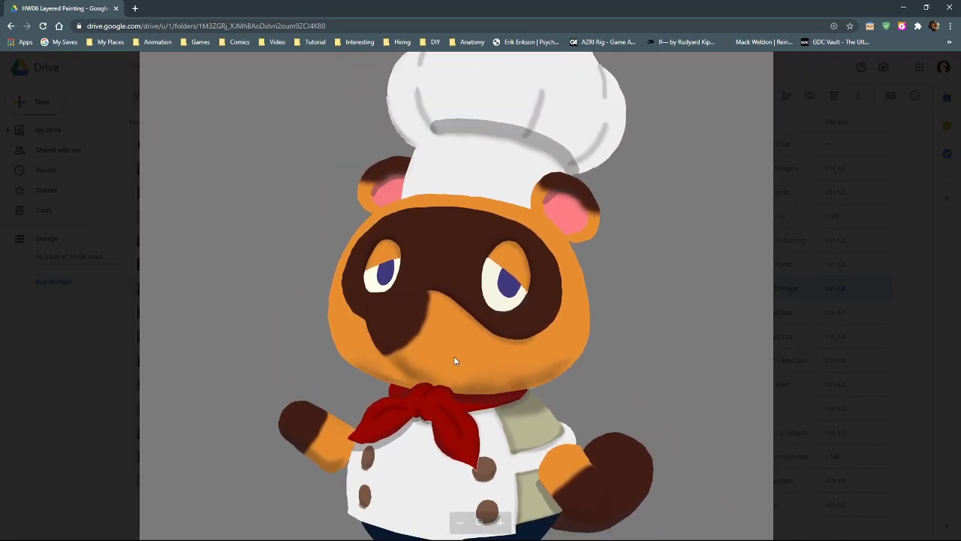
pyautogui.scroll(-1, 455, 362)
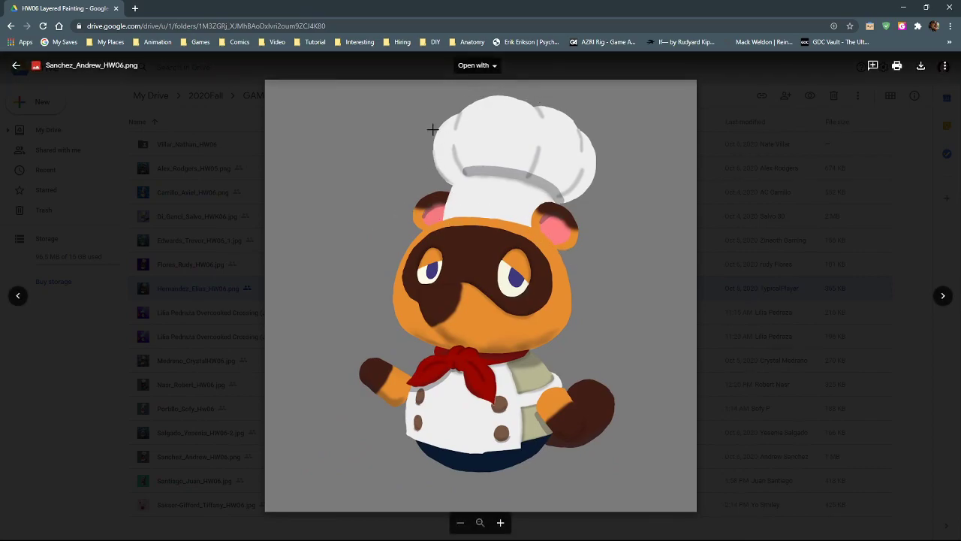
# Inspect the raccoon's white jacket, buttons, dark trousers and tail up close and compare them with the whole figure
pyautogui.scroll(3, 469, 289)
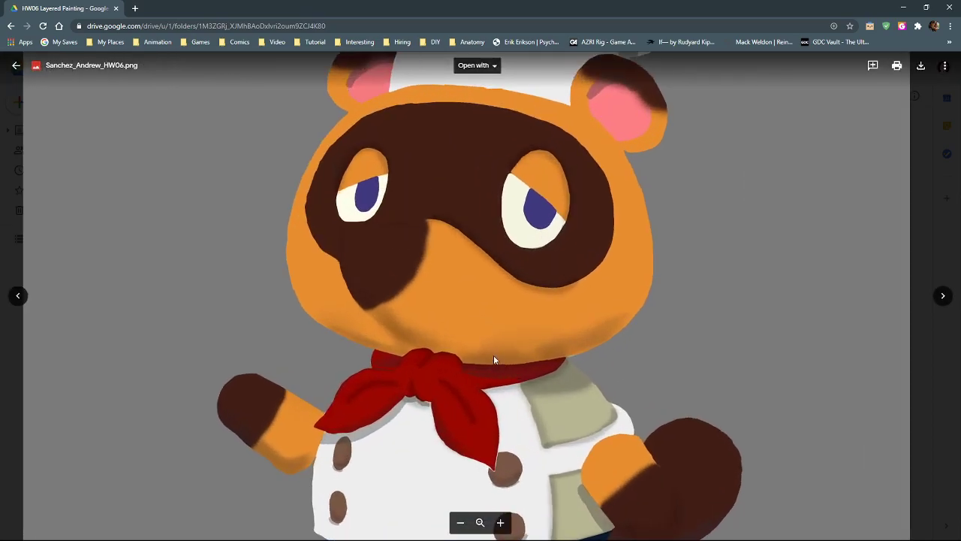
pyautogui.scroll(-1, 477, 247)
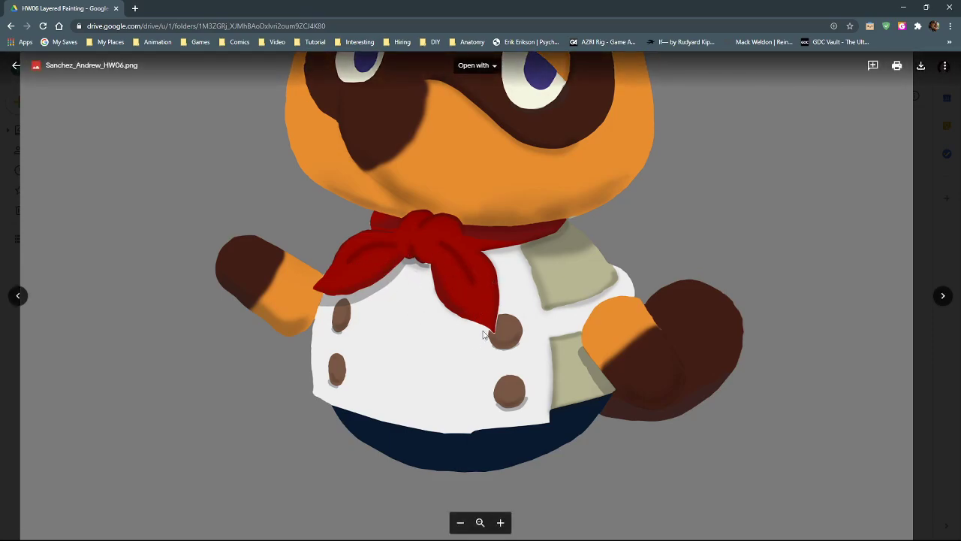
pyautogui.scroll(-3, 466, 342)
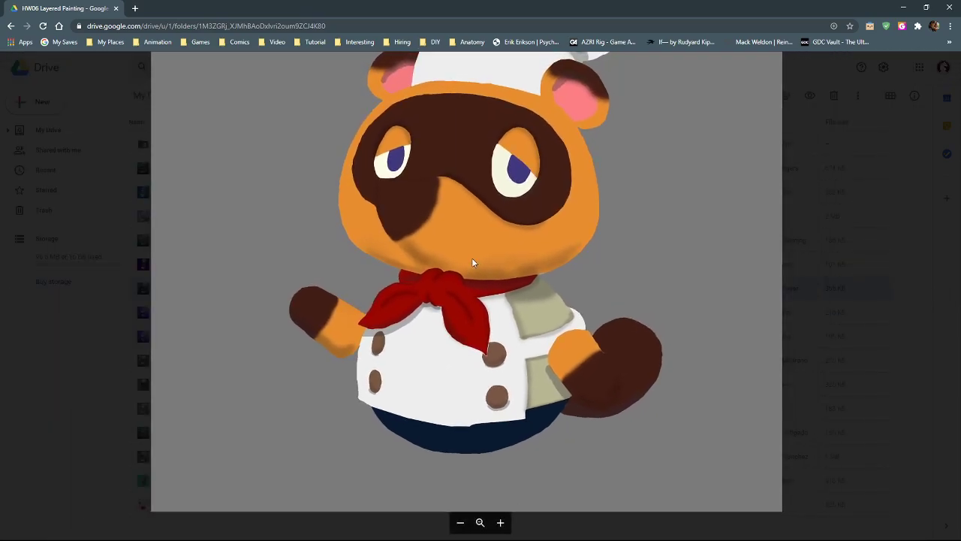
pyautogui.moveTo(466, 253); pyautogui.dragTo(454, 387)
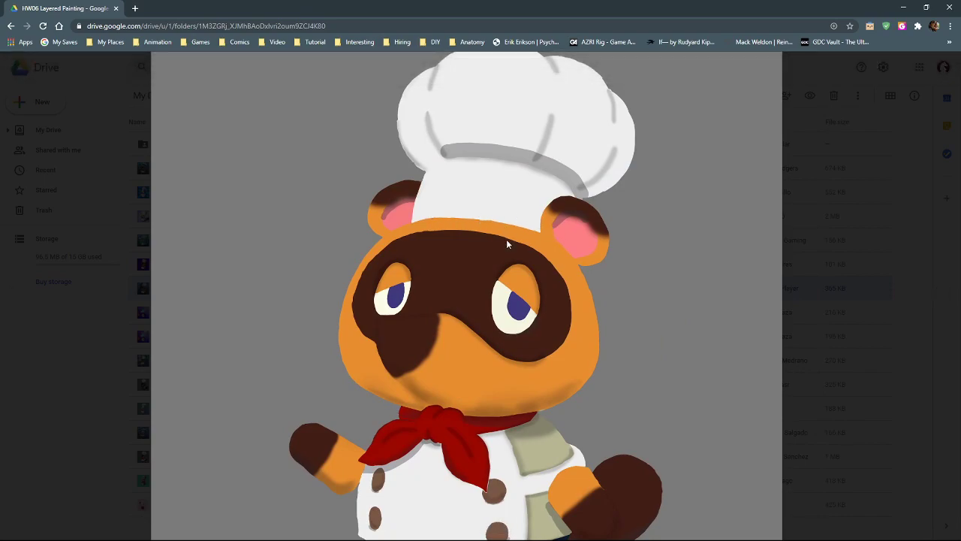
pyautogui.scroll(-5, 506, 244)
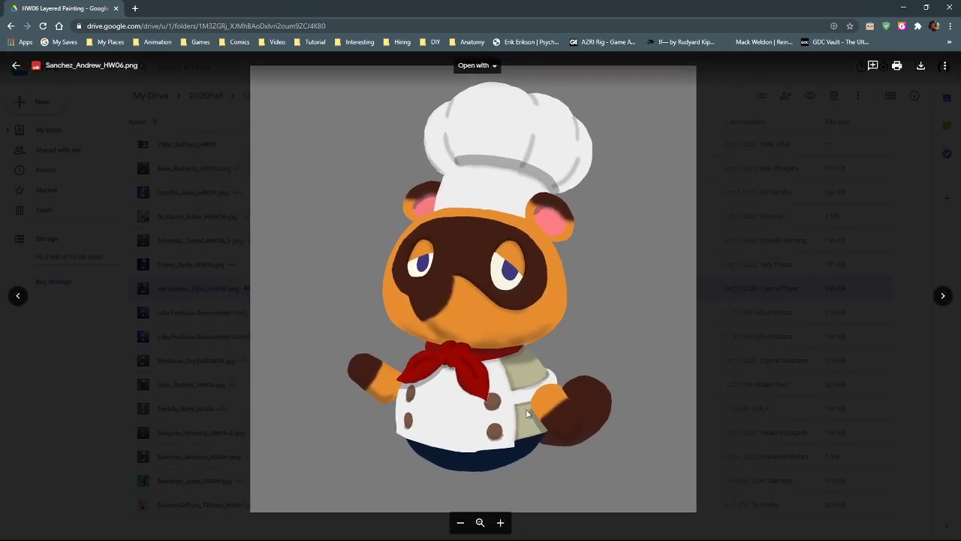
pyautogui.scroll(5, 451, 420)
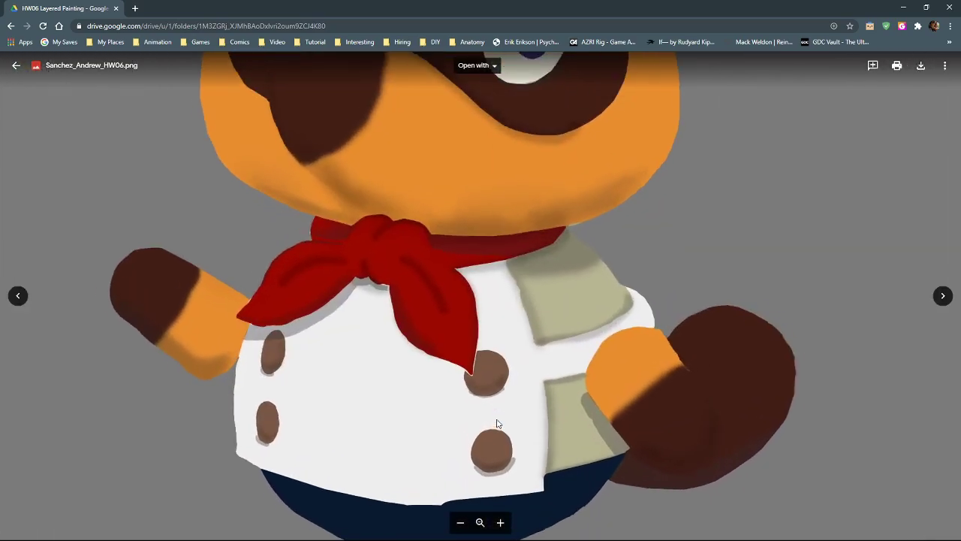
pyautogui.moveTo(496, 422); pyautogui.dragTo(496, 381)
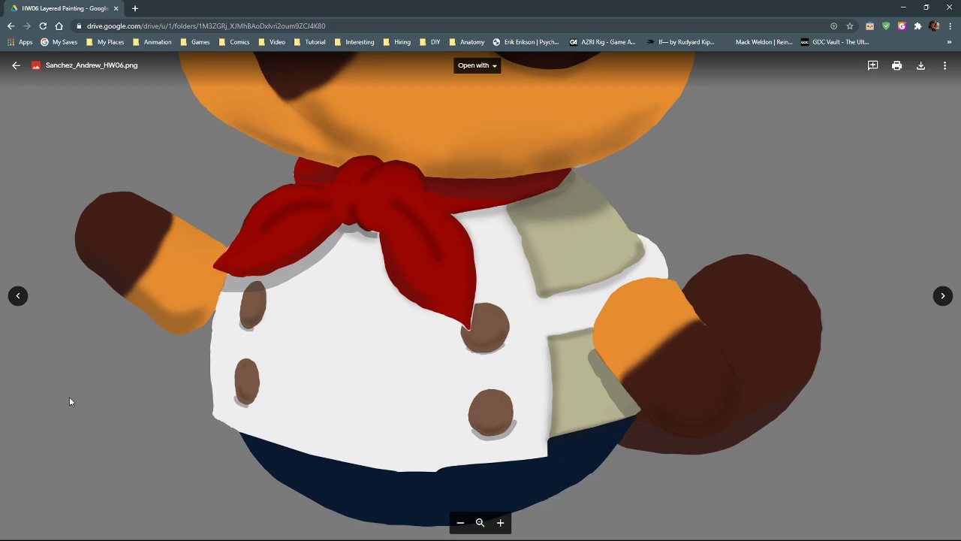
pyautogui.click(507, 358)
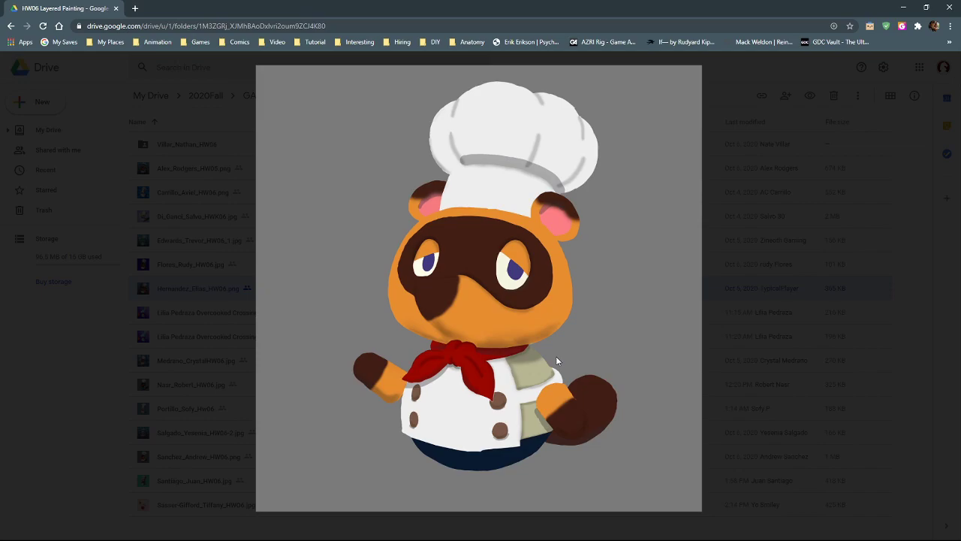
# Open the next submission, the grey cat chef on a green background, and examine its scarf, jacket and shadow shapes
pyautogui.press('Right')
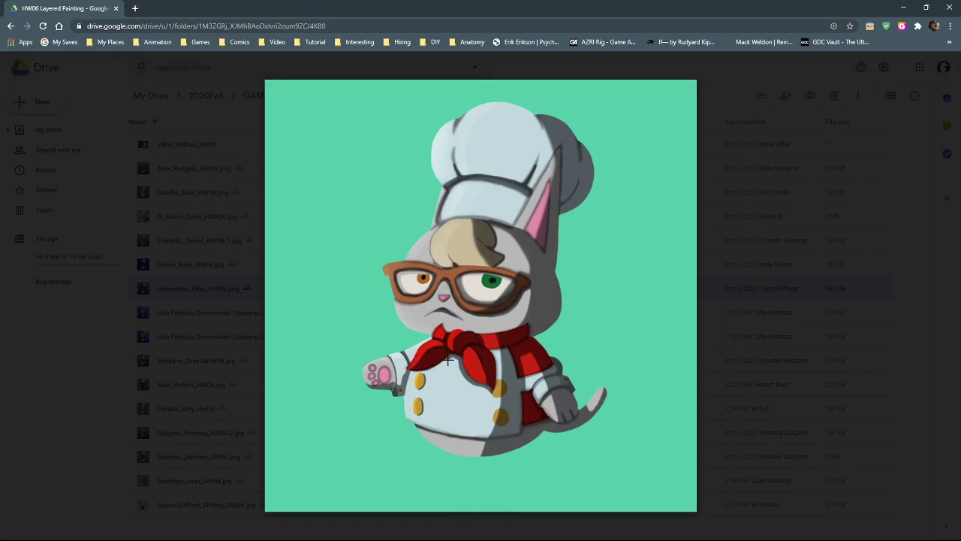
pyautogui.scroll(5, 449, 368)
pyautogui.moveTo(444, 378); pyautogui.dragTo(424, 323)
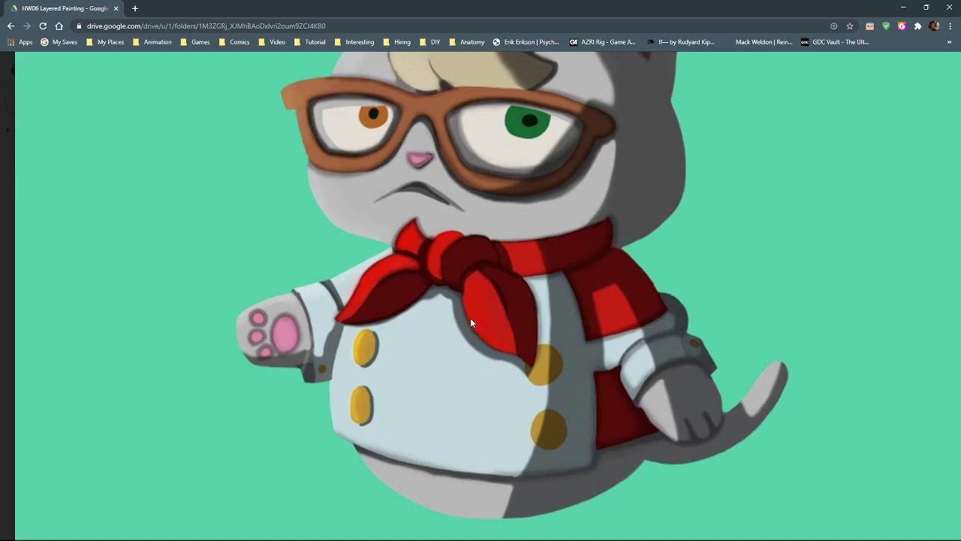
pyautogui.scroll(-3, 421, 323)
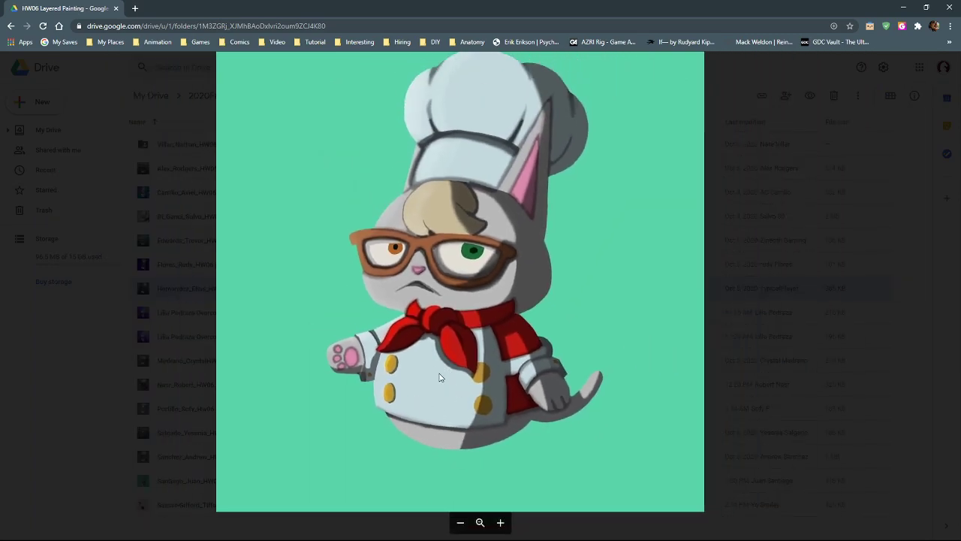
pyautogui.scroll(3, 440, 378)
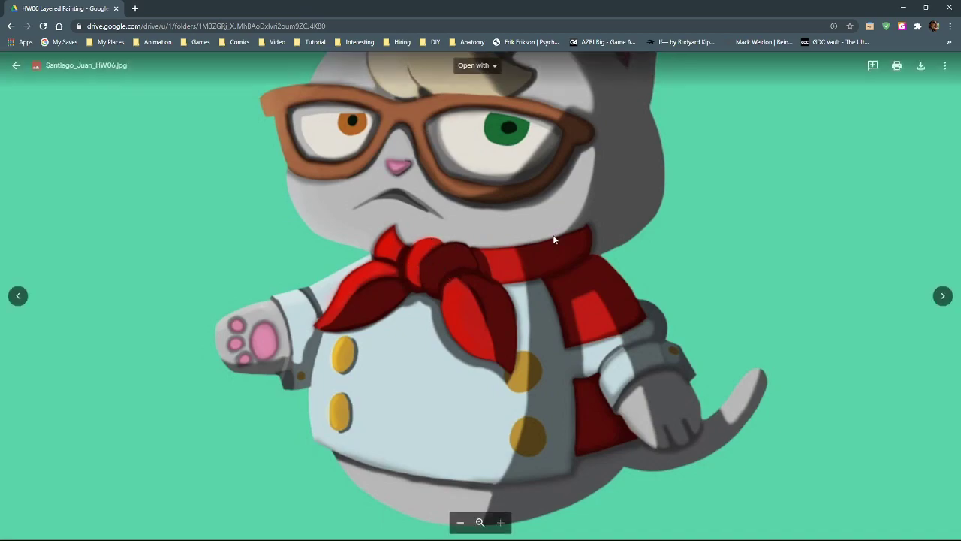
# Inspect the light and shadow on the green-background cat's glasses, scarf, sleeve, paw and tail, ending on the full image
pyautogui.click(470, 351)
pyautogui.click(465, 327)
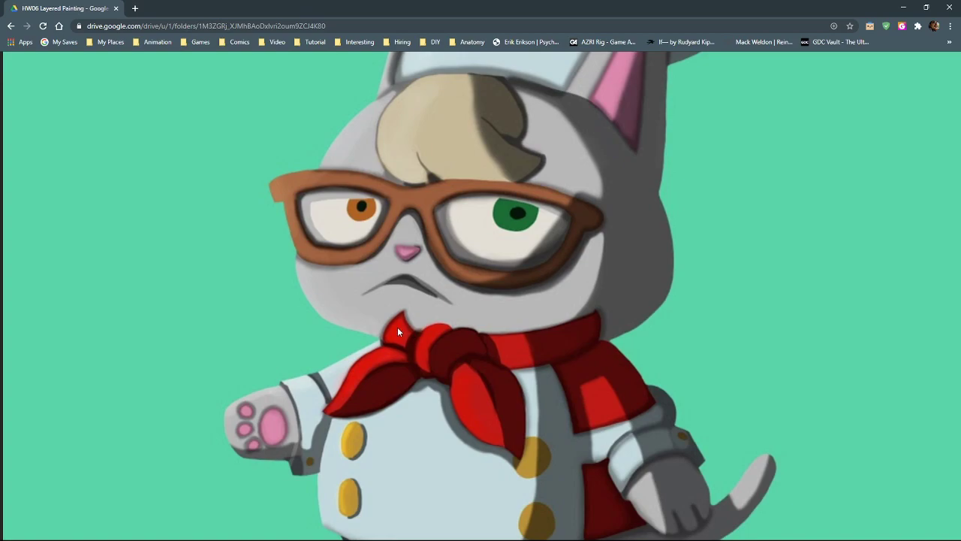
pyautogui.click(428, 328)
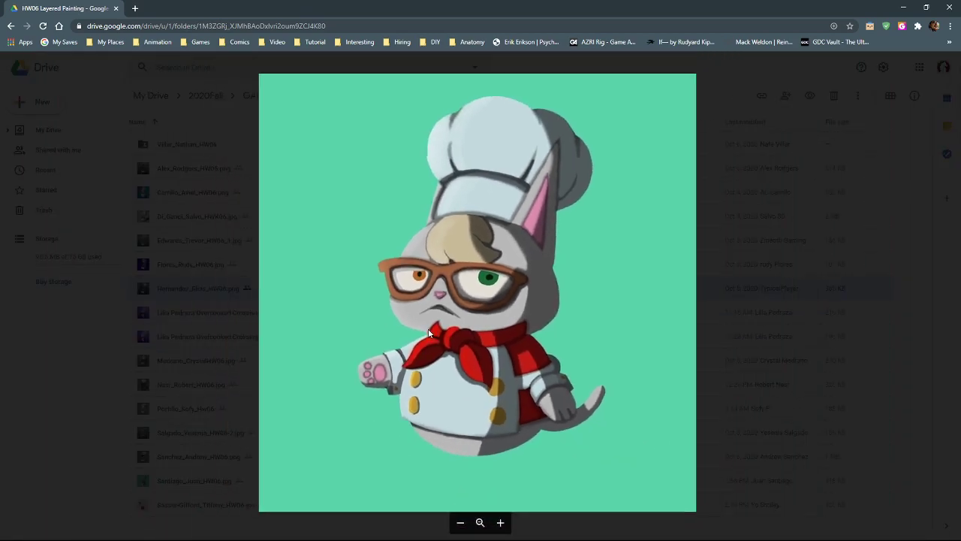
pyautogui.click(536, 324)
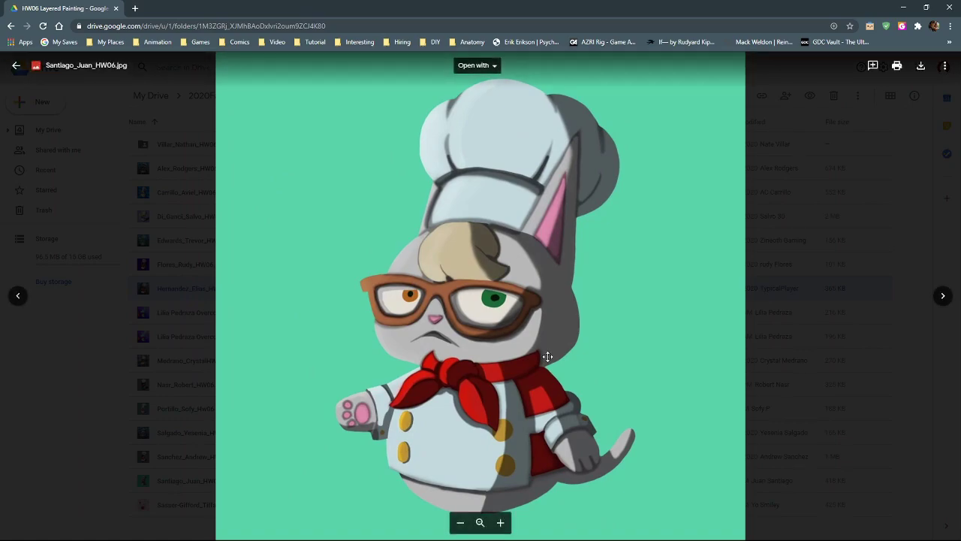
pyautogui.click(557, 418)
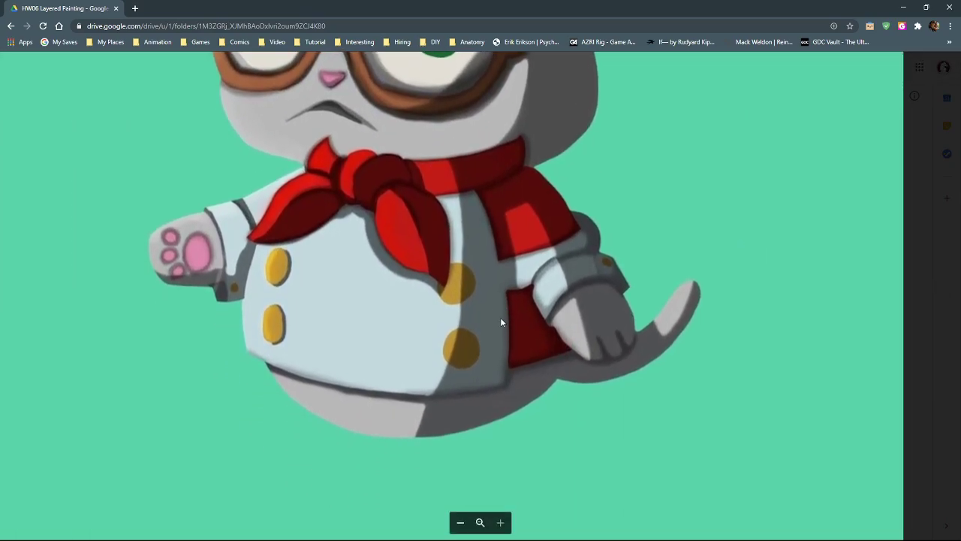
pyautogui.moveTo(606, 351); pyautogui.dragTo(605, 383)
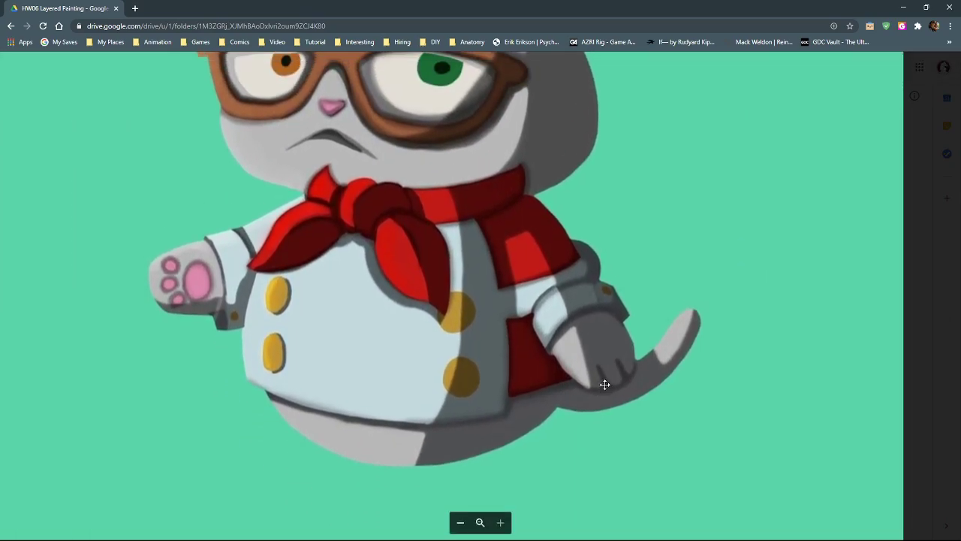
pyautogui.click(604, 383)
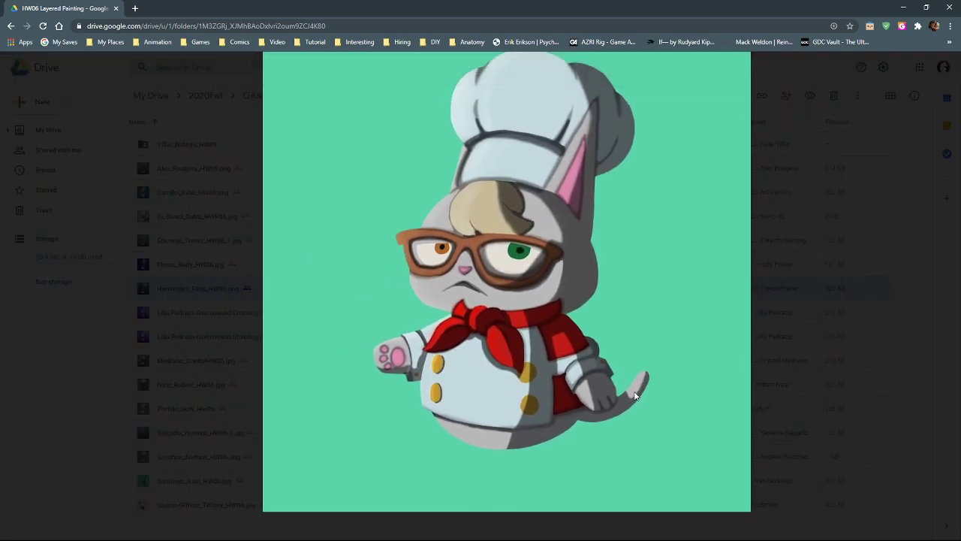
pyautogui.click(637, 387)
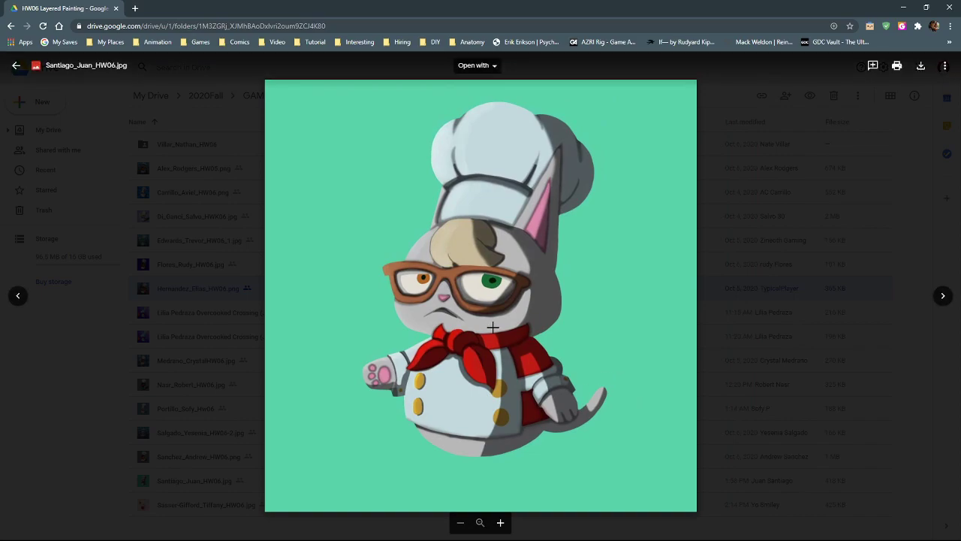
# Outline the shadowed jacket, arm and tail areas of the cat as comment regions and discard each without commenting
pyautogui.press('shift+super+s')
pyautogui.moveTo(489, 327)
pyautogui.mouseDown()
pyautogui.moveTo(564, 473)
pyautogui.moveTo(568, 459)
pyautogui.mouseUp()
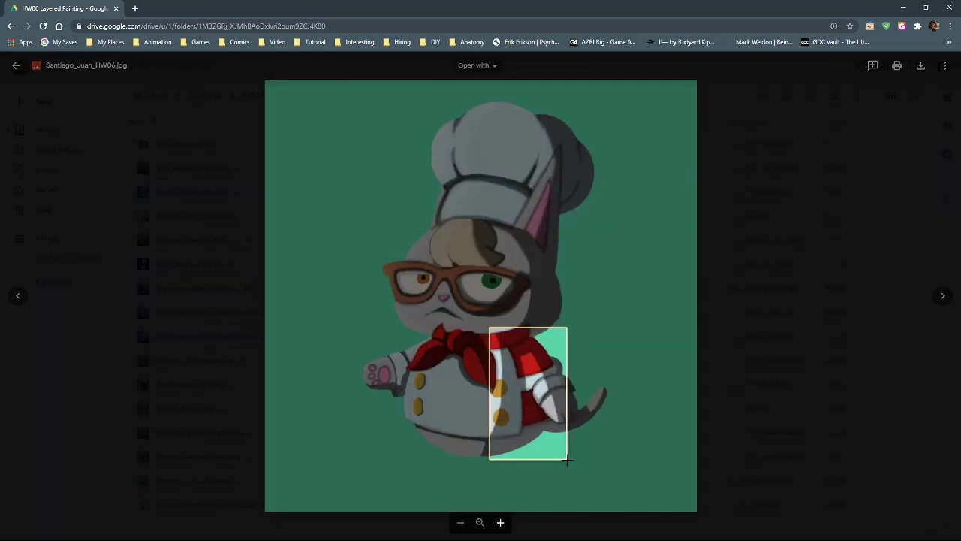
pyautogui.click(630, 379)
pyautogui.moveTo(588, 371); pyautogui.dragTo(630, 446)
pyautogui.click(629, 447)
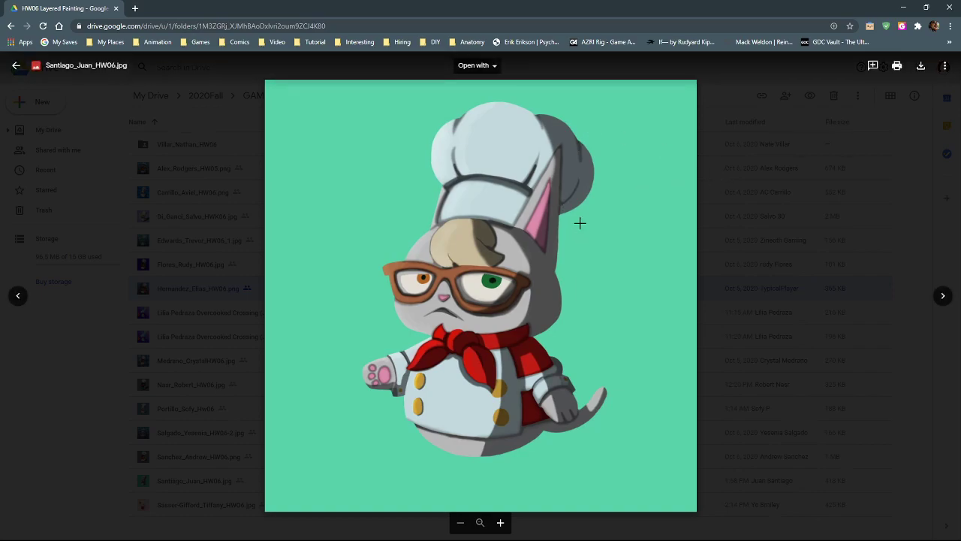
pyautogui.moveTo(580, 224); pyautogui.dragTo(607, 389)
pyautogui.click(642, 297)
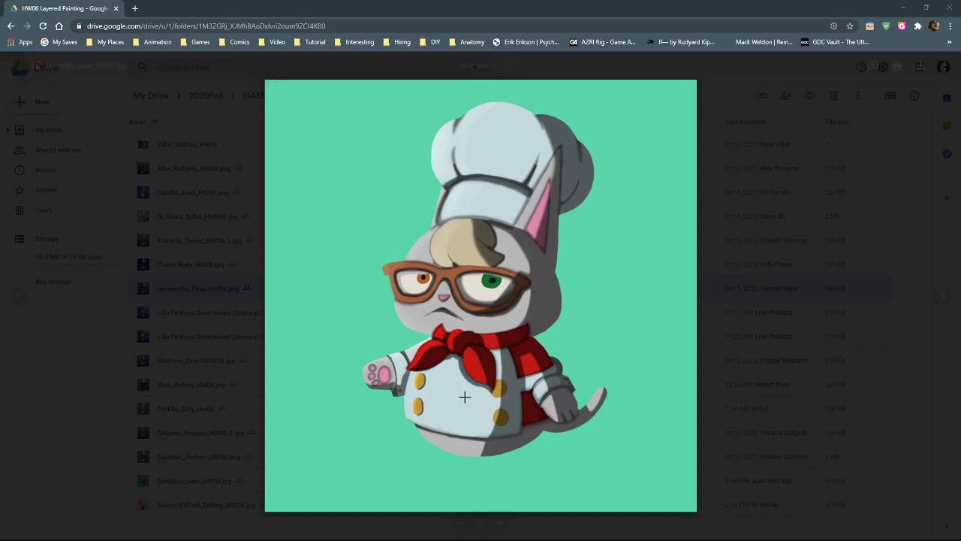
pyautogui.moveTo(461, 313); pyautogui.dragTo(550, 459)
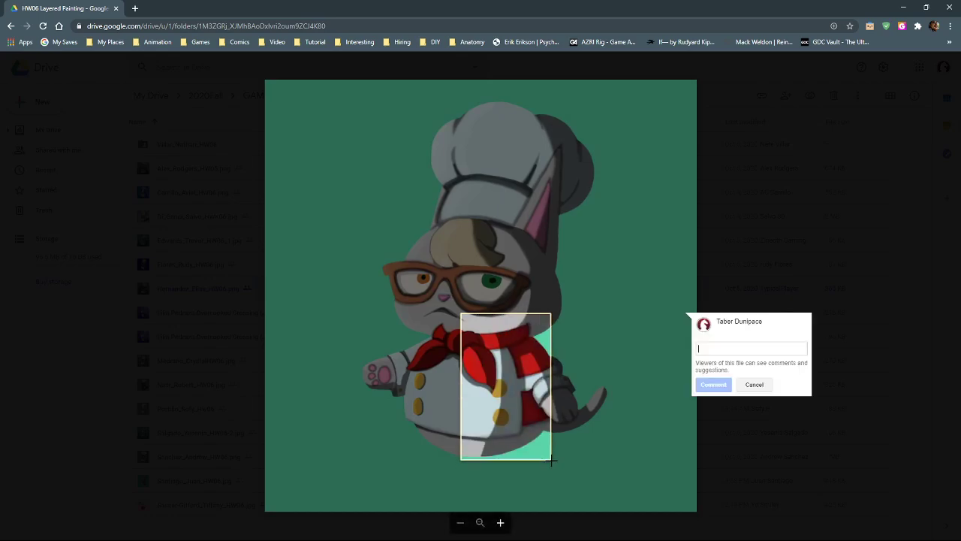
pyautogui.click(622, 253)
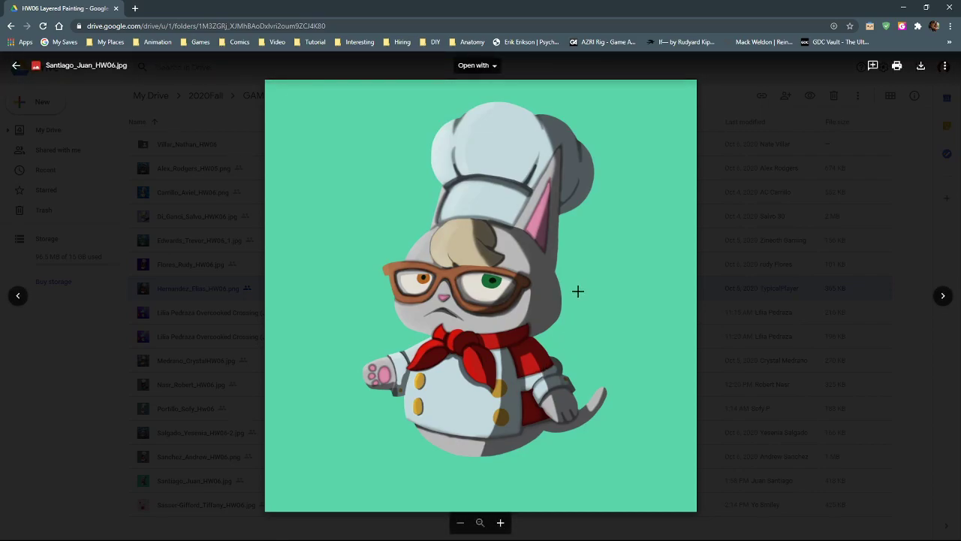
# Open the following submission, the pink rhino chef with a strawberry horn, and examine its body and cast shadow
pyautogui.click(941, 300)
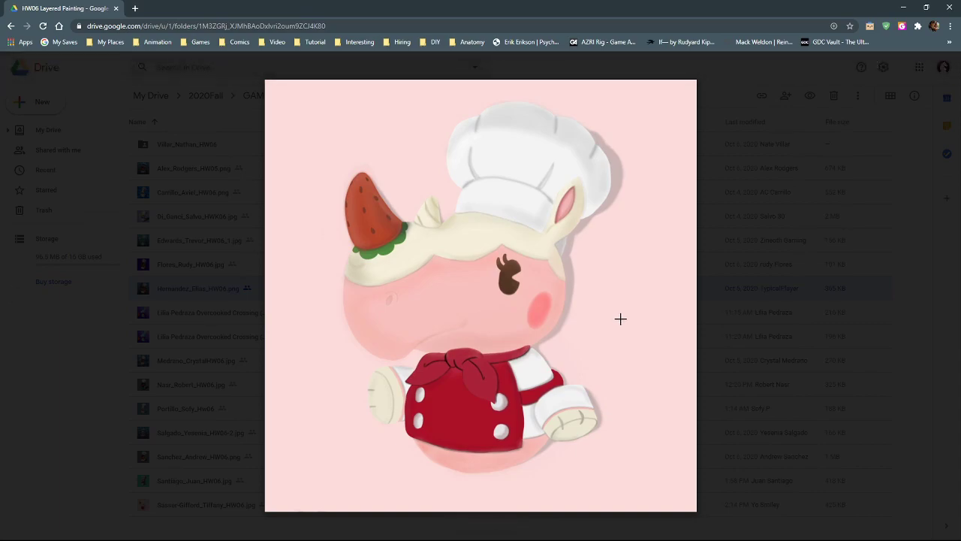
pyautogui.click(620, 319)
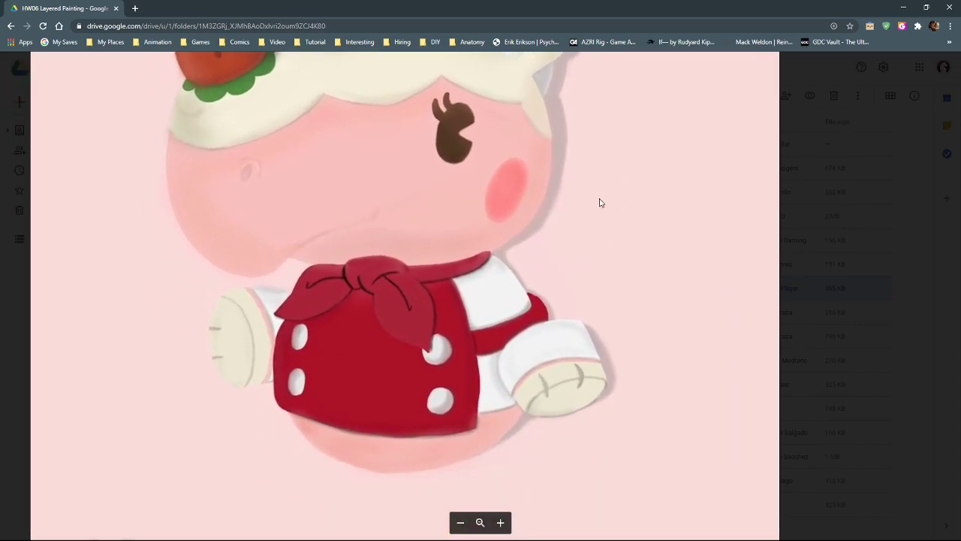
pyautogui.click(609, 341)
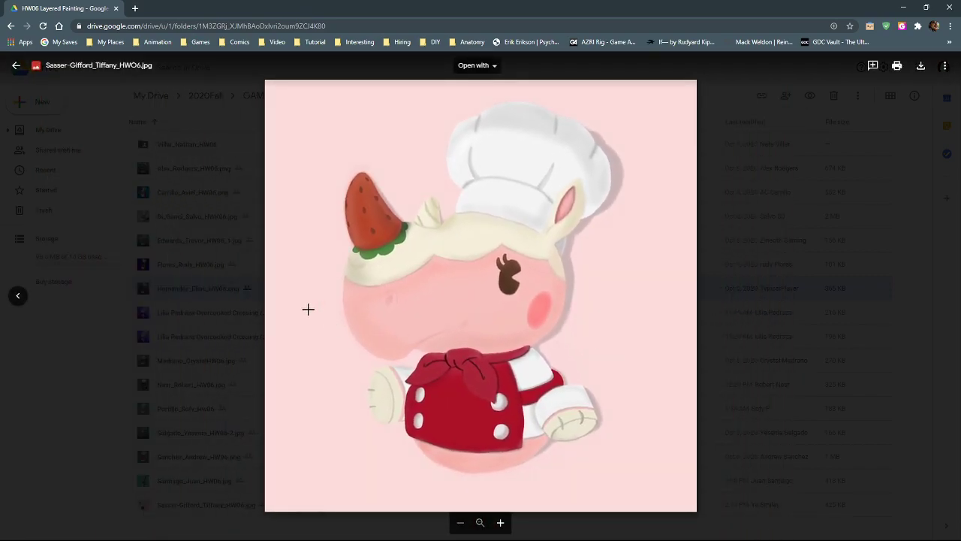
# Examine the edge of the rhino's snout against the pink background, and its face, scarf and red jacket up close
pyautogui.moveTo(307, 309); pyautogui.dragTo(344, 357)
pyautogui.click(350, 356)
pyautogui.click(497, 368)
pyautogui.scroll(-5, 497, 350)
pyautogui.scroll(3, 510, 410)
pyautogui.scroll(1, 509, 410)
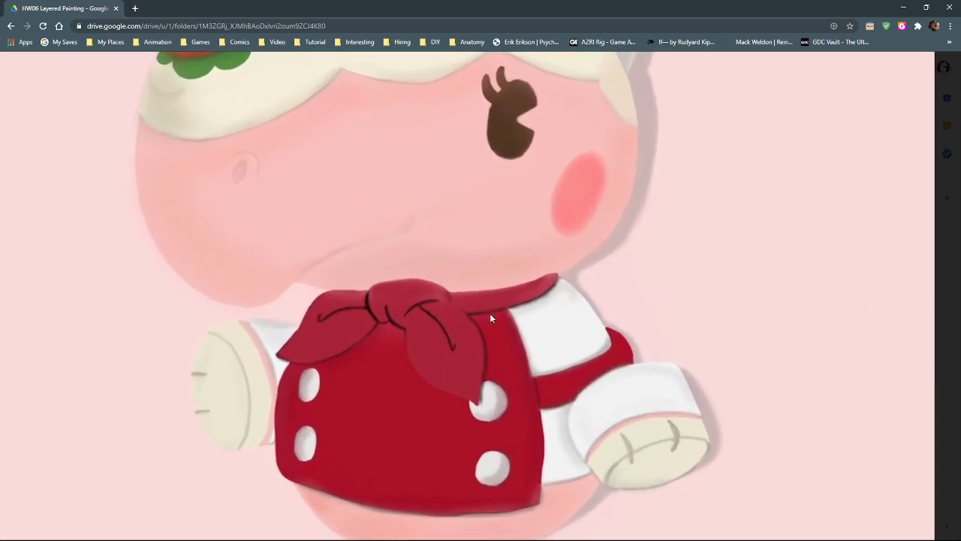
# Outline the rhino's chef hat and then its lower face as comment regions over the full image, discarding each without commenting
pyautogui.scroll(-2, 546, 378)
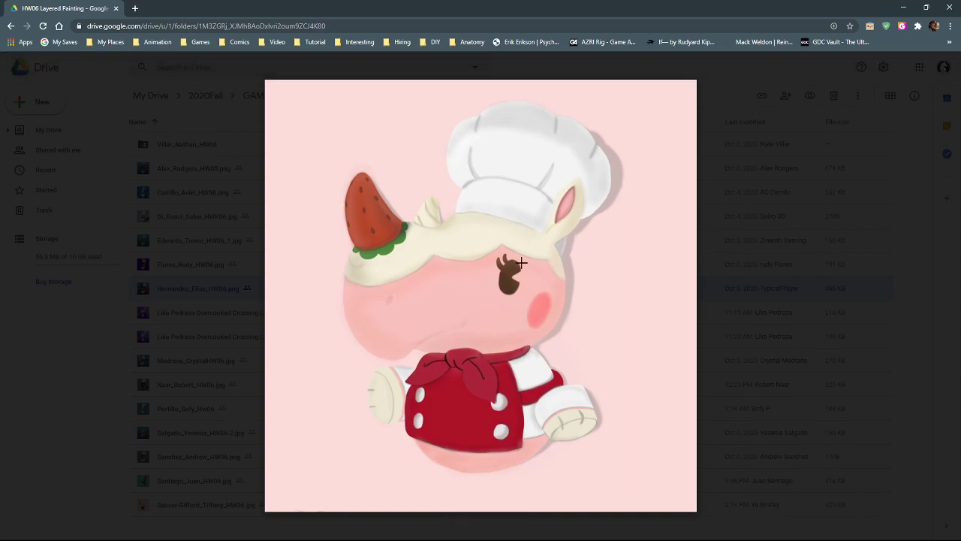
pyautogui.moveTo(466, 104); pyautogui.dragTo(628, 199)
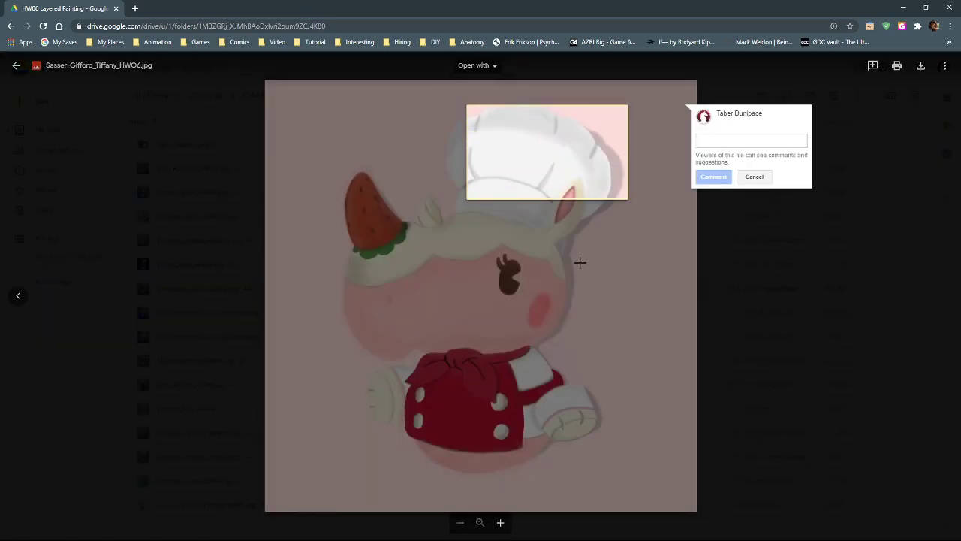
pyautogui.press('Escape')
pyautogui.moveTo(353, 300)
pyautogui.mouseDown()
pyautogui.moveTo(374, 320)
pyautogui.moveTo(564, 362)
pyautogui.mouseUp()
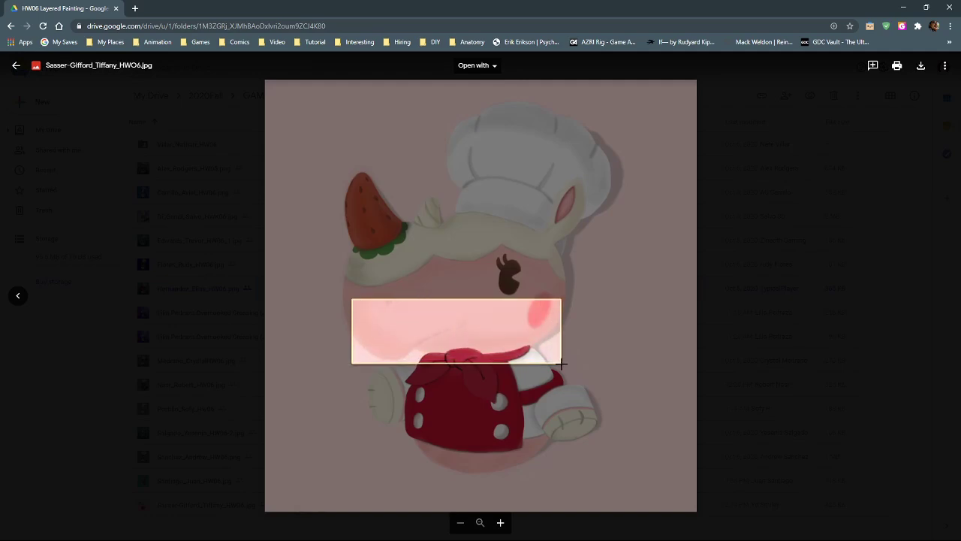
pyautogui.press('Escape')
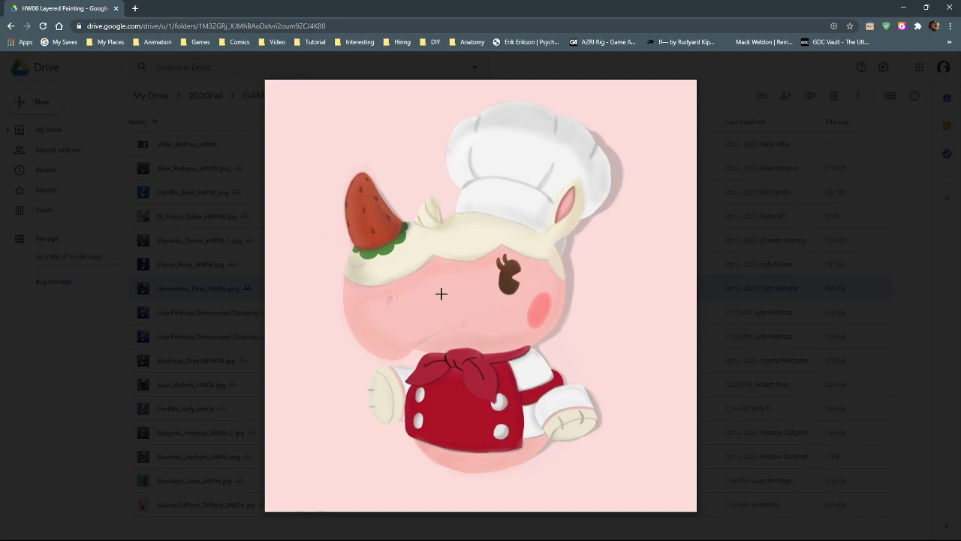
# Switch to Photoshop, close pumpkin01.psd without saving, and enlarge the layer list to show all of pugboy.psd's layers
pyautogui.click(200, 373)
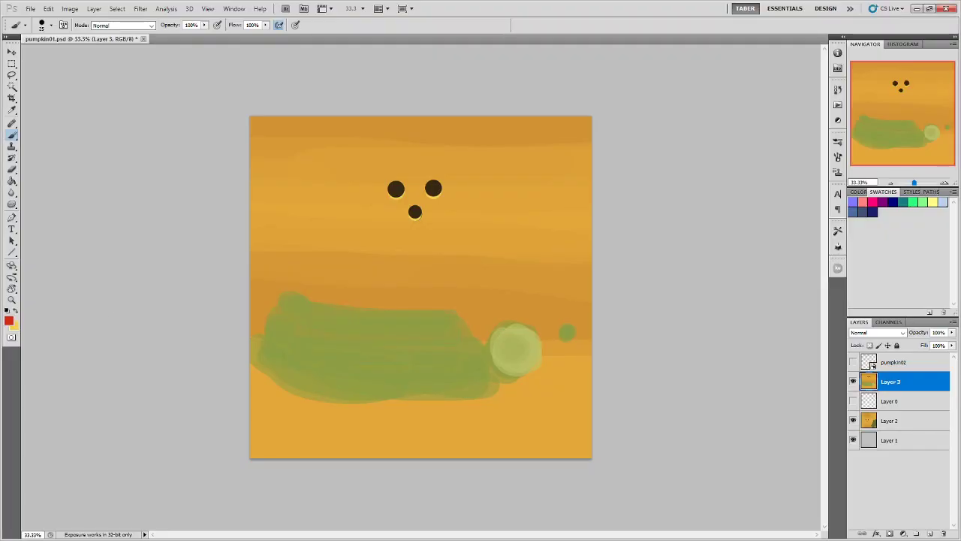
pyautogui.click(144, 38)
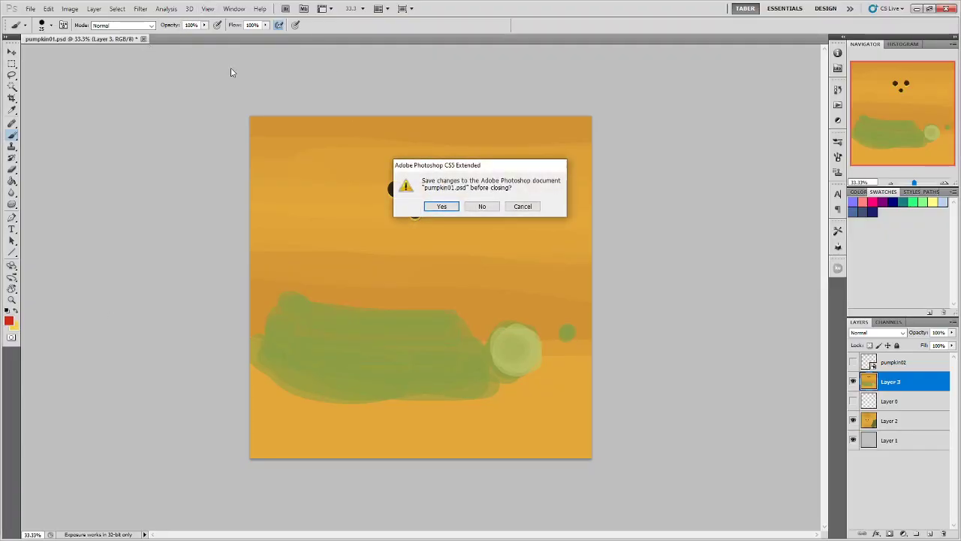
pyautogui.click(490, 207)
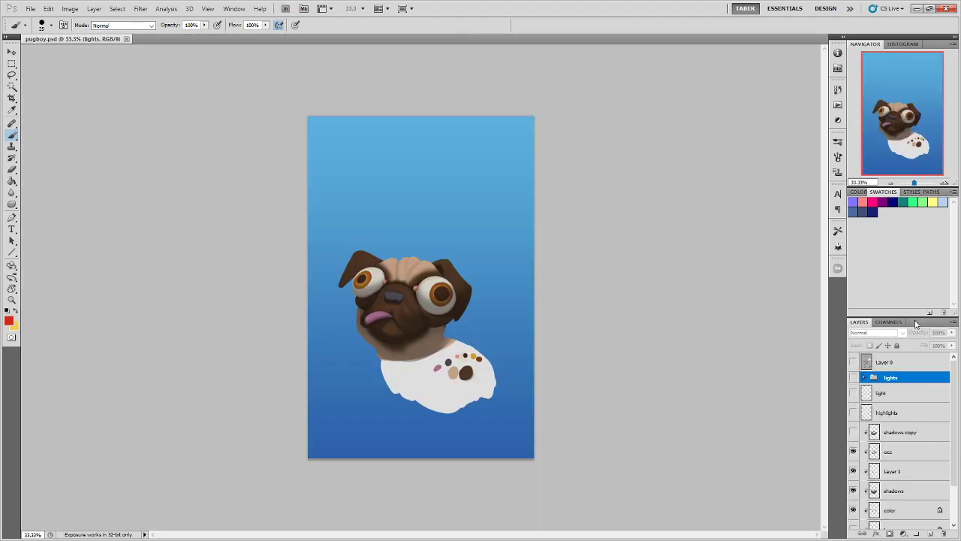
pyautogui.moveTo(916, 316); pyautogui.dragTo(909, 201)
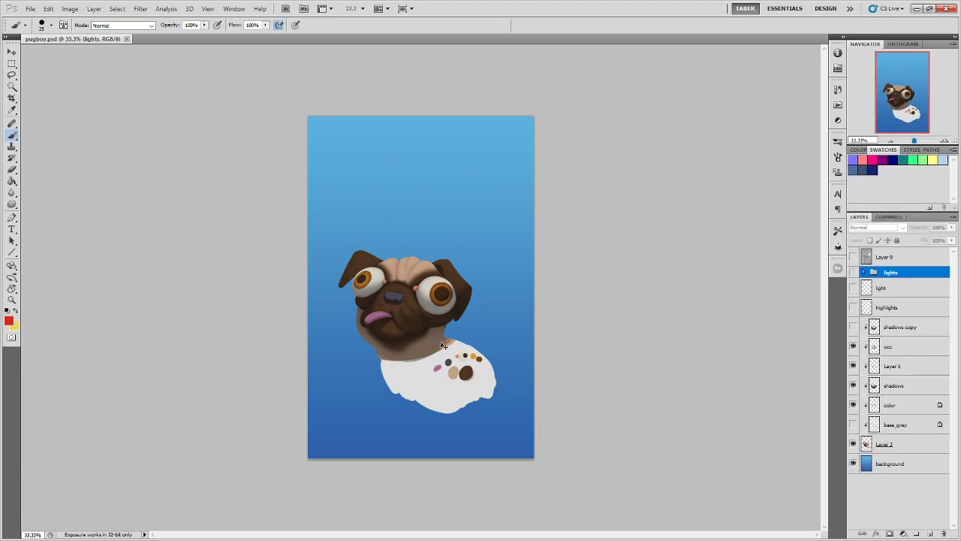
# Toggle the background layer off and on, then show the lights group and examine the light rays above the pug
pyautogui.hotkey('ctrl', '+')
pyautogui.hotkey('ctrl', '+')
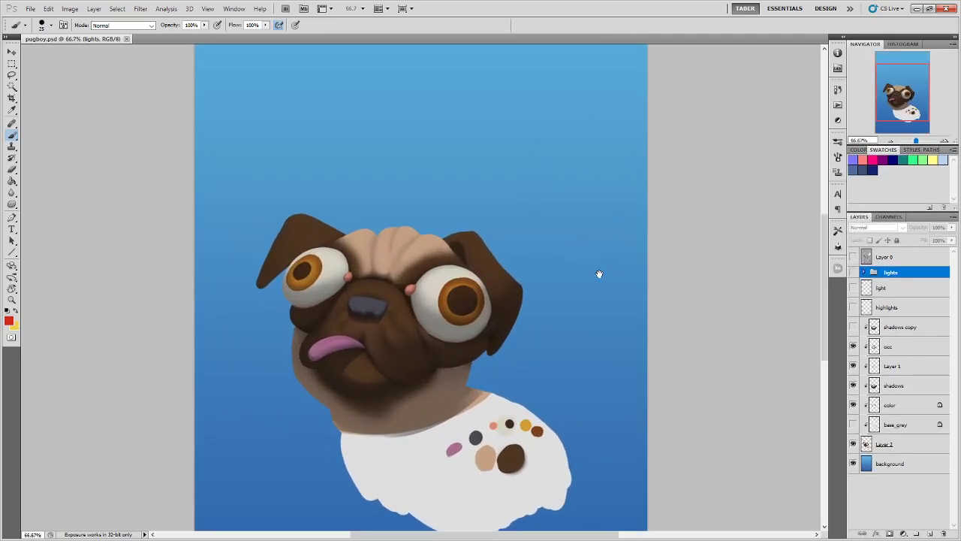
pyautogui.moveTo(598, 272); pyautogui.dragTo(595, 182)
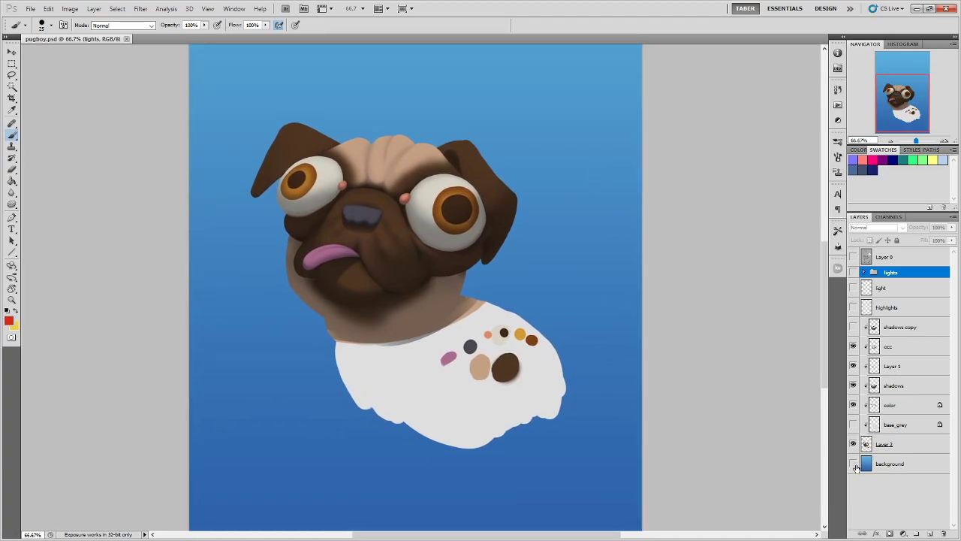
pyautogui.click(854, 465)
pyautogui.click(854, 465)
pyautogui.click(854, 272)
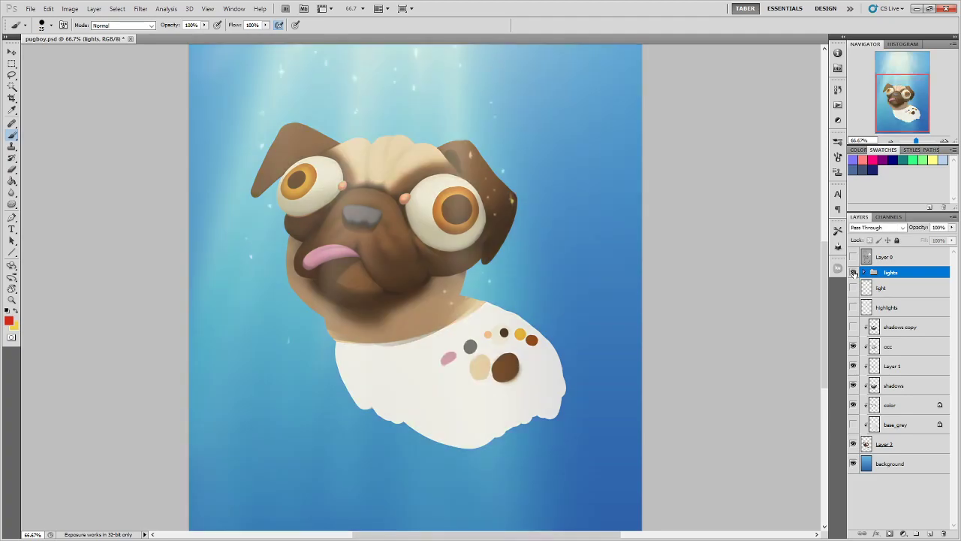
pyautogui.scroll(5, 619, 318)
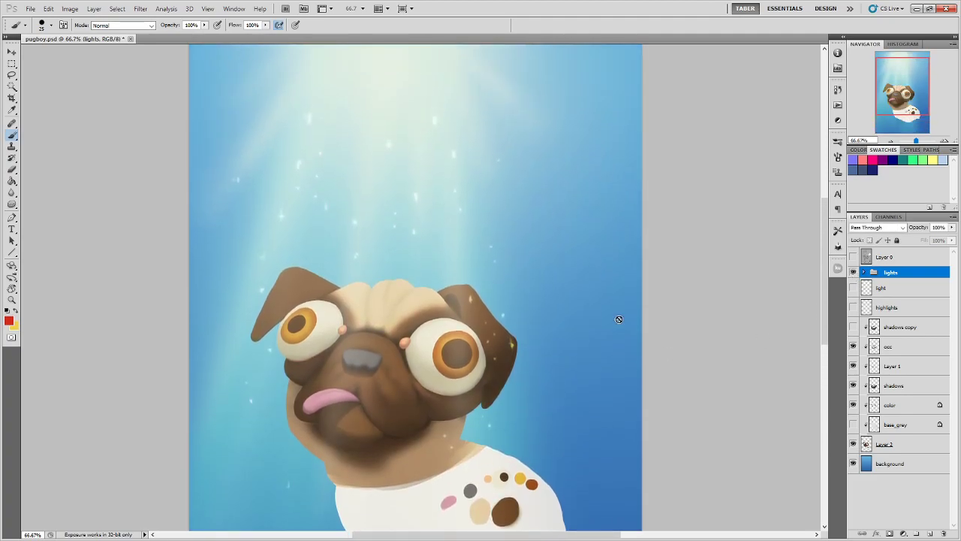
pyautogui.scroll(-1, 619, 318)
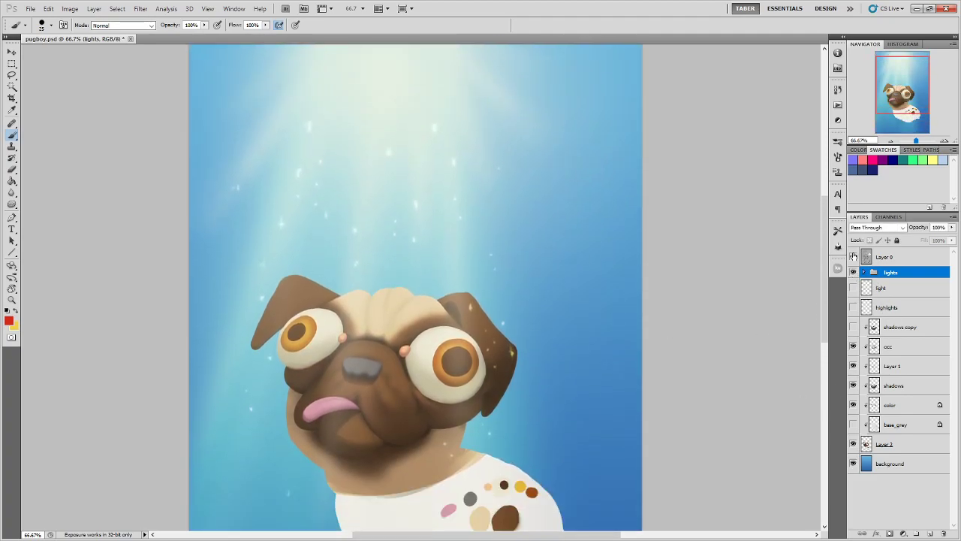
# Examine the Layer 0 sketch over the painting, then hide both the sketch and the lights group
pyautogui.click(854, 257)
pyautogui.scroll(1, 451, 218)
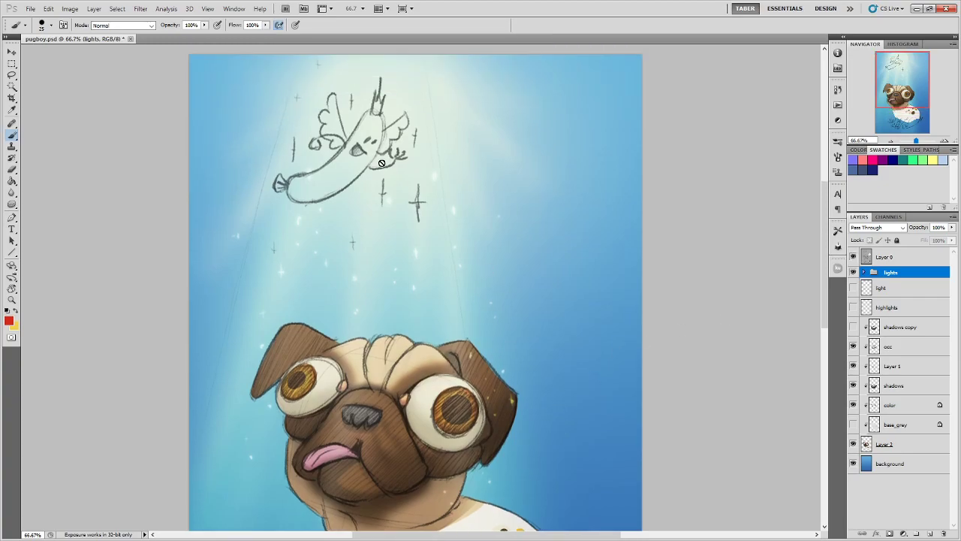
pyautogui.scroll(-3, 538, 248)
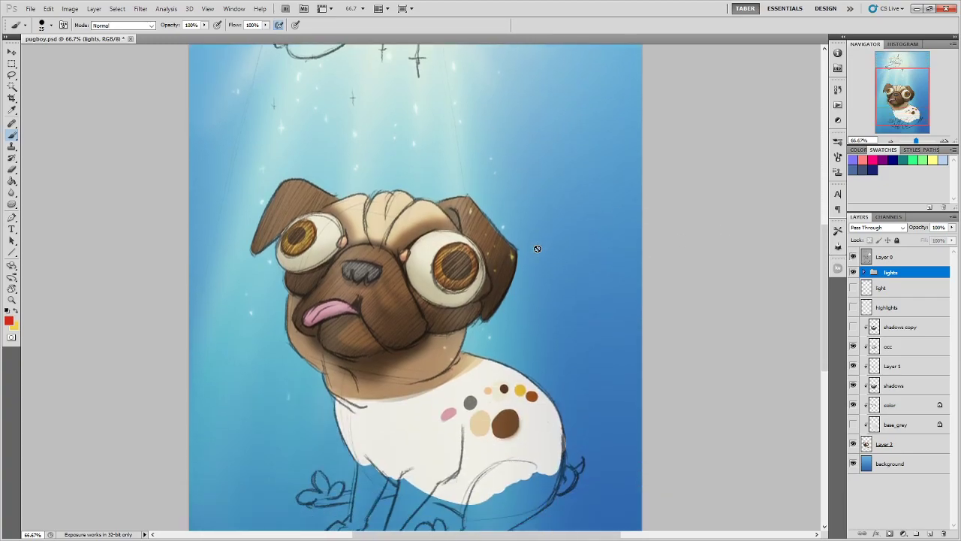
pyautogui.click(853, 257)
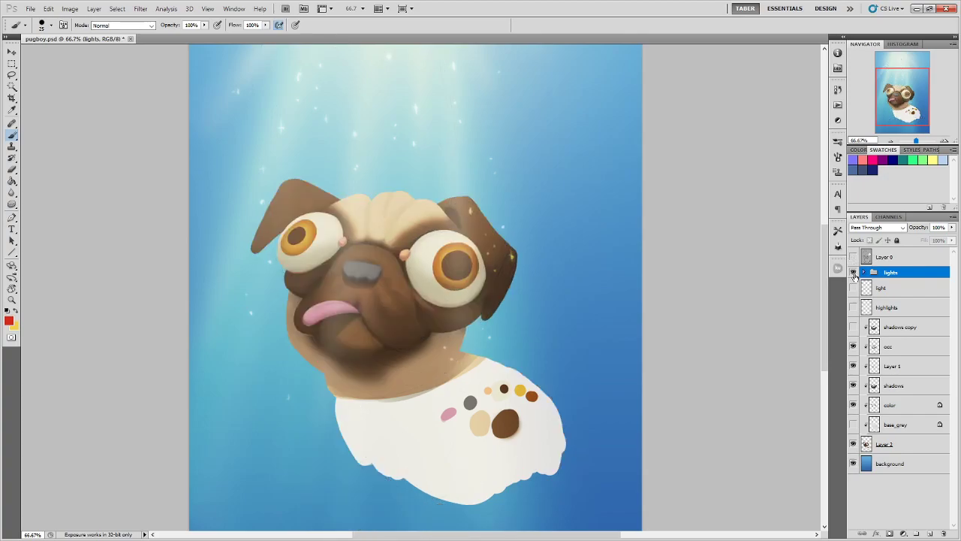
pyautogui.click(853, 273)
# Compare the pug's face with and without the light layer in the wider view
pyautogui.click(853, 289)
pyautogui.click(854, 288)
pyautogui.click(853, 289)
pyautogui.click(853, 288)
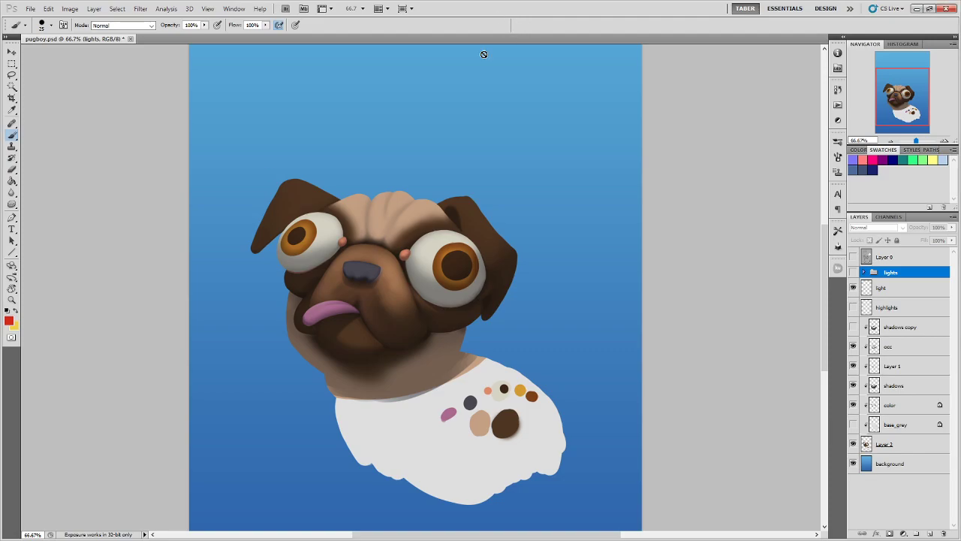
# Compare the muzzle and nose close up with and without the light layer, leaving the layer hidden
pyautogui.hotkey('ctrl', '+')
pyautogui.hotkey('ctrl', '+')
pyautogui.moveTo(339, 232); pyautogui.dragTo(527, 284)
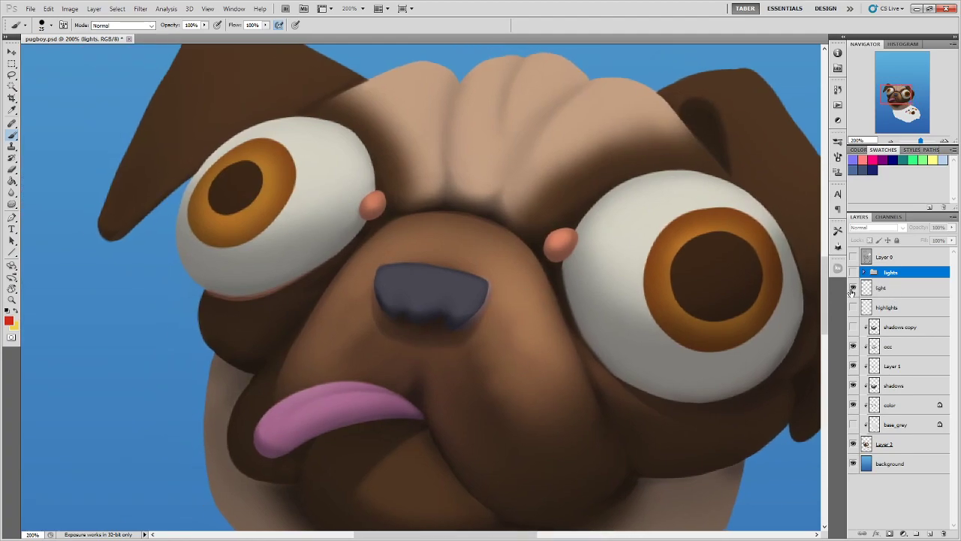
pyautogui.click(852, 288)
pyautogui.click(853, 288)
pyautogui.click(853, 288)
pyautogui.click(853, 289)
pyautogui.click(853, 288)
pyautogui.click(853, 288)
pyautogui.click(853, 288)
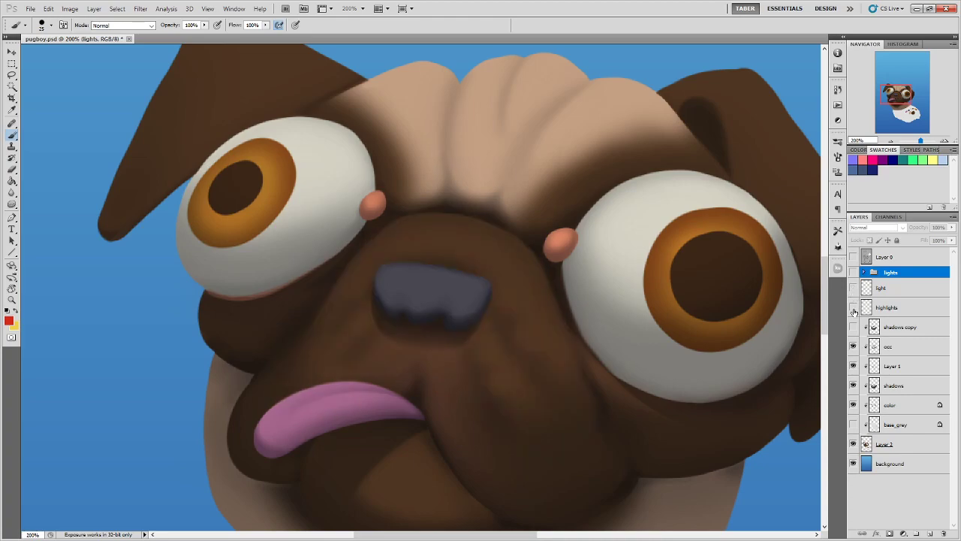
# Preview the highlights layer on the eyes, nose and tongue, hide it again, and show the shadows copy layer
pyautogui.click(853, 309)
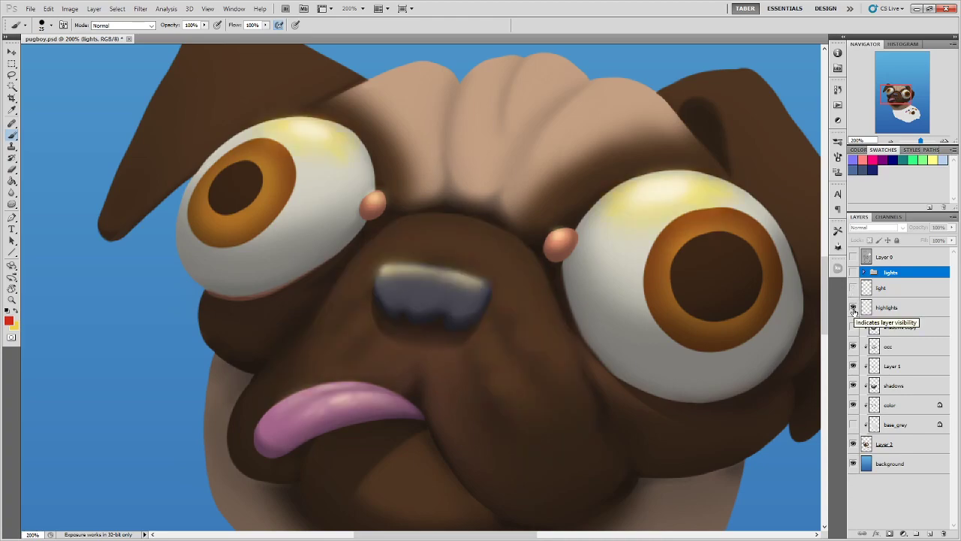
pyautogui.click(853, 309)
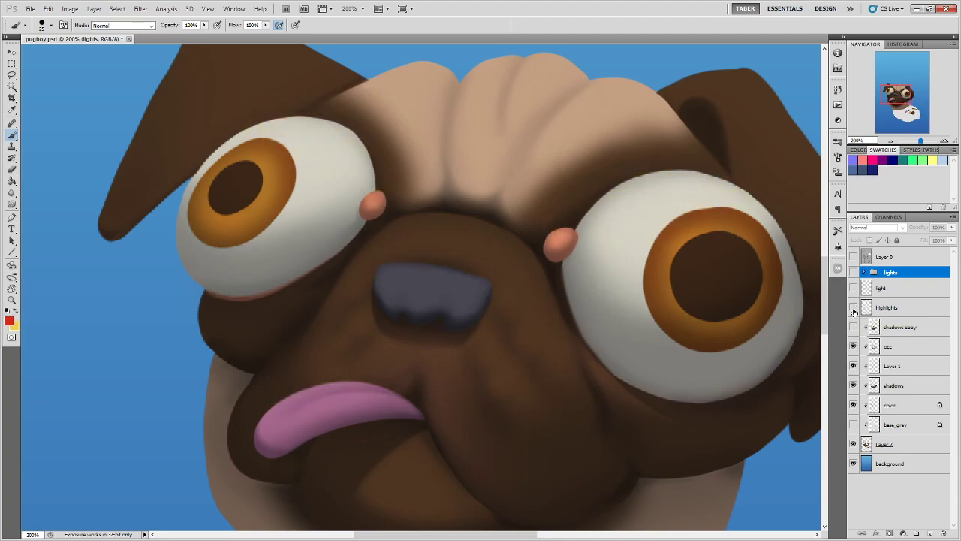
pyautogui.click(853, 327)
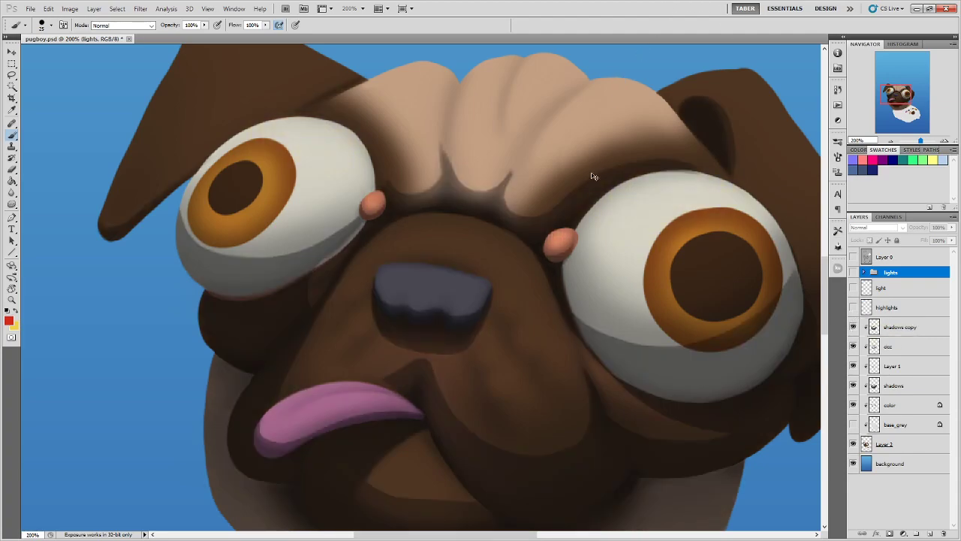
# Hide the occ, Layer 1, shadows and color layers and show base_grey, reducing the pug to grey with the shadows copy layer
pyautogui.hotkey('ctrl', '-')
pyautogui.moveTo(853, 346); pyautogui.dragTo(853, 421)
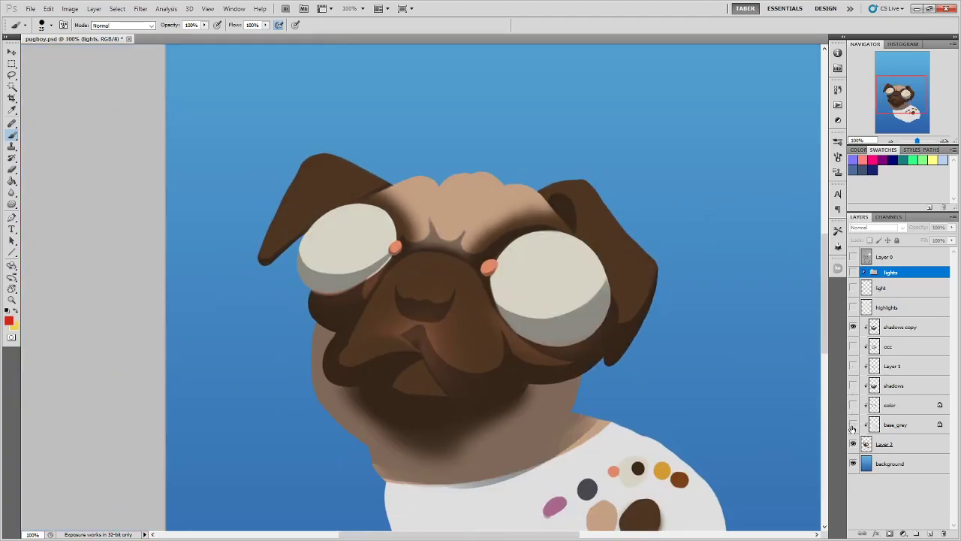
pyautogui.click(853, 405)
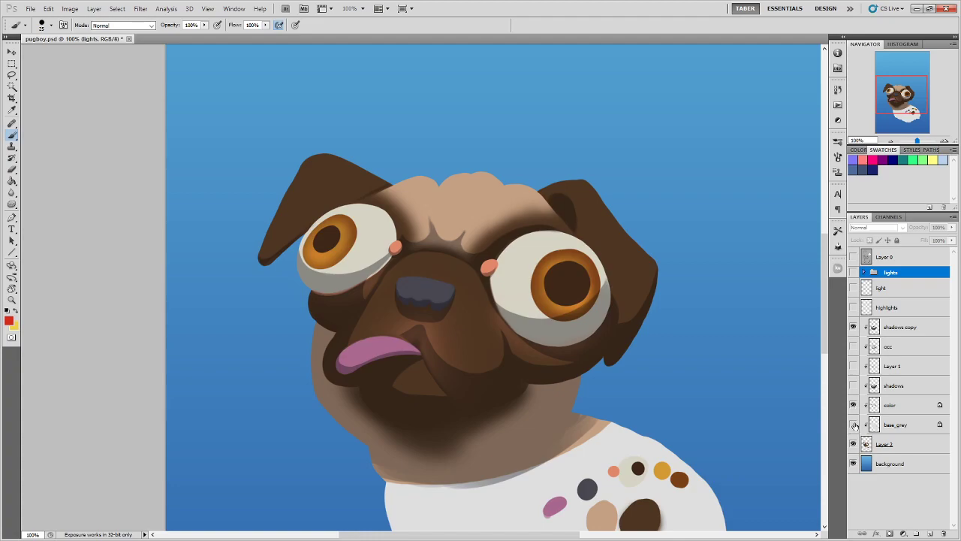
pyautogui.click(854, 425)
pyautogui.click(853, 405)
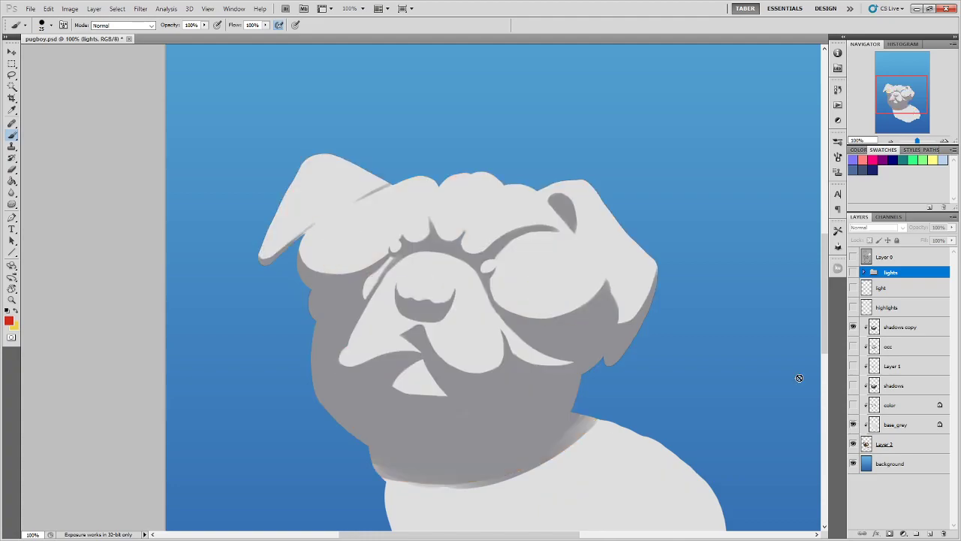
# Compare the hard-edged shadows copy layer with the soft shadows layer over the grey base, leaving only shadows copy shown
pyautogui.click(853, 327)
pyautogui.click(853, 326)
pyautogui.click(854, 385)
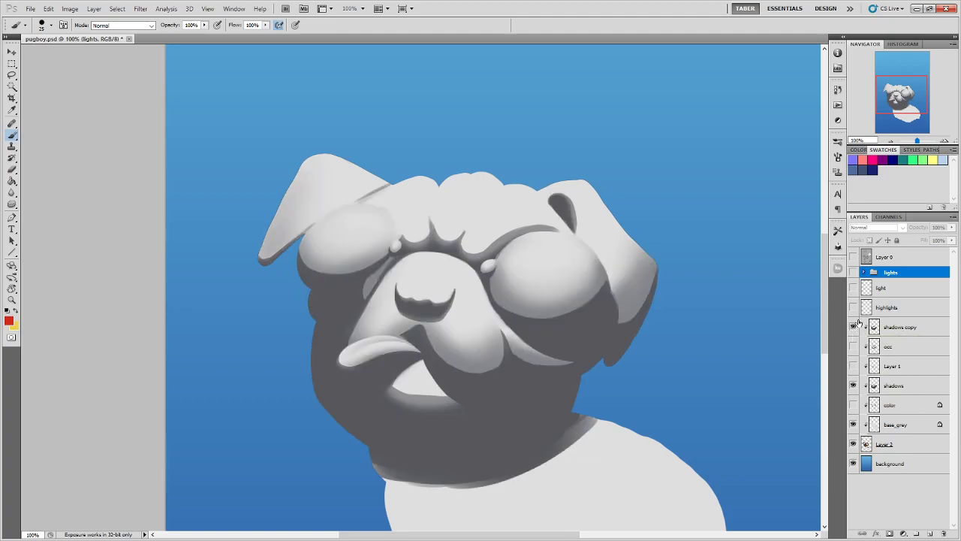
pyautogui.click(854, 327)
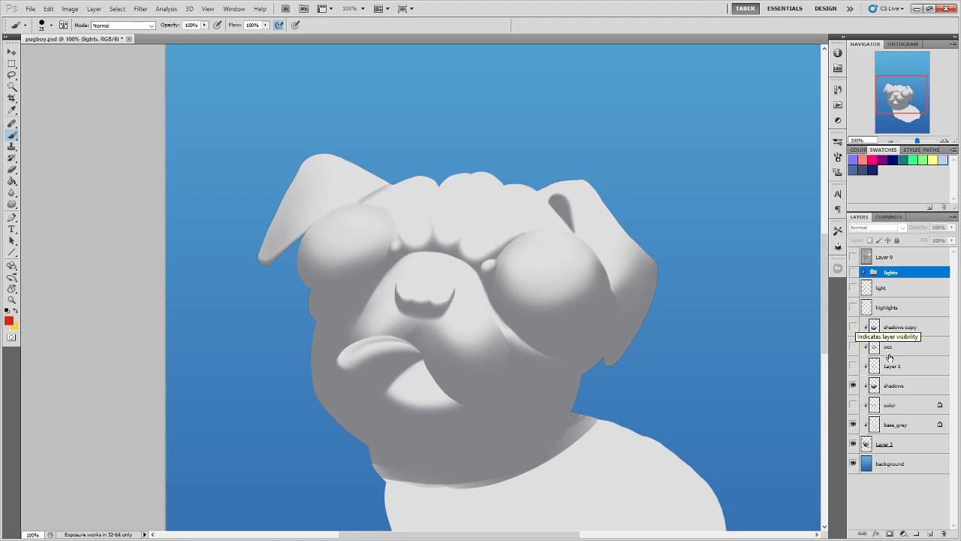
pyautogui.click(854, 326)
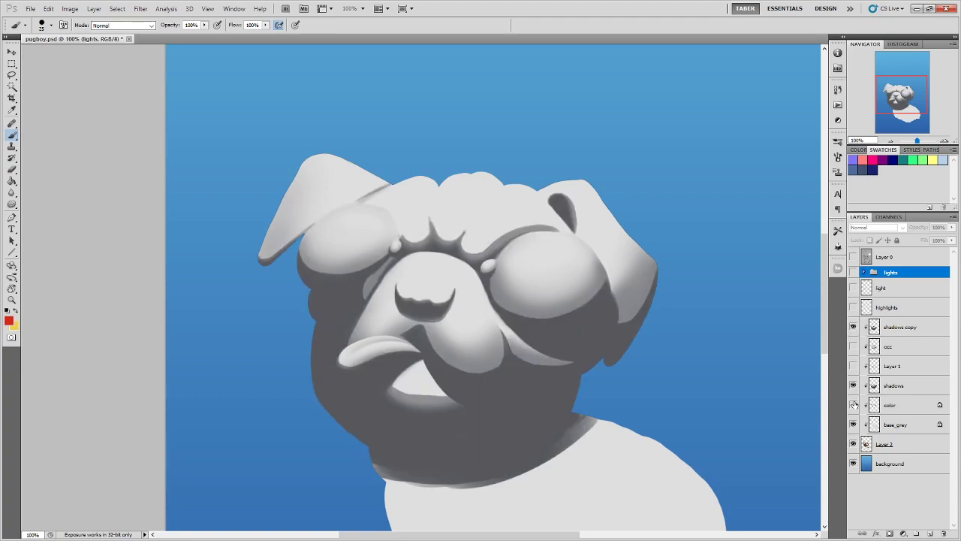
pyautogui.click(853, 385)
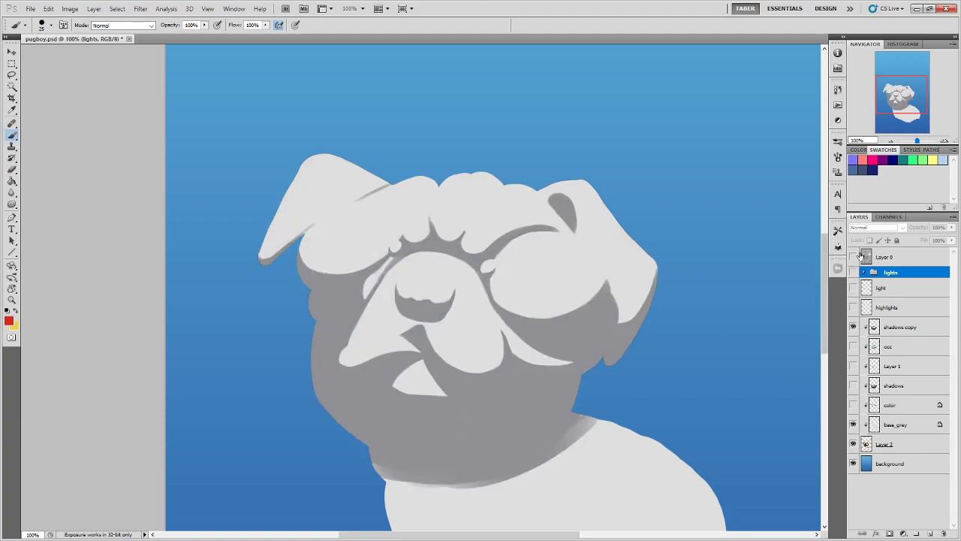
# Show the Layer 0 sketch over the grey pug and lower its opacity to 18%
pyautogui.click(853, 257)
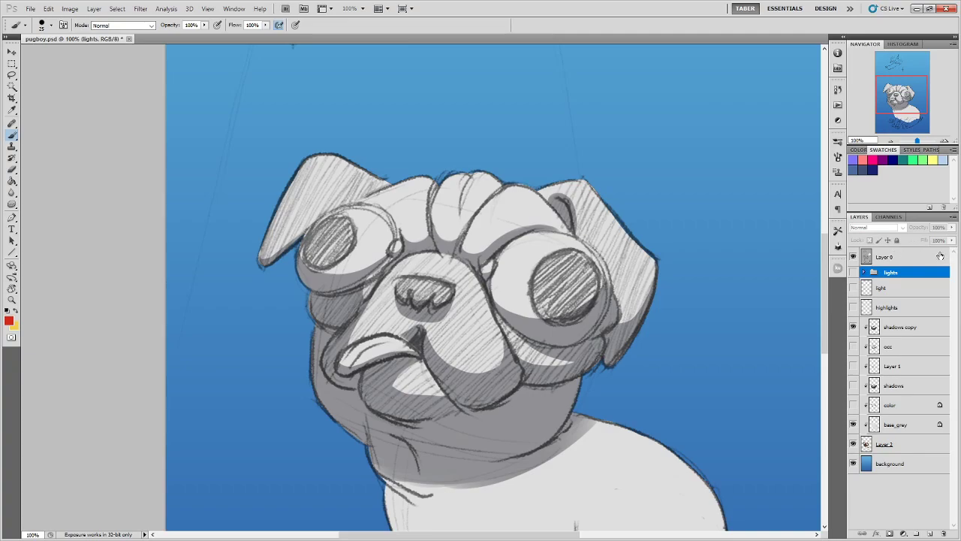
pyautogui.click(940, 257)
pyautogui.click(952, 227)
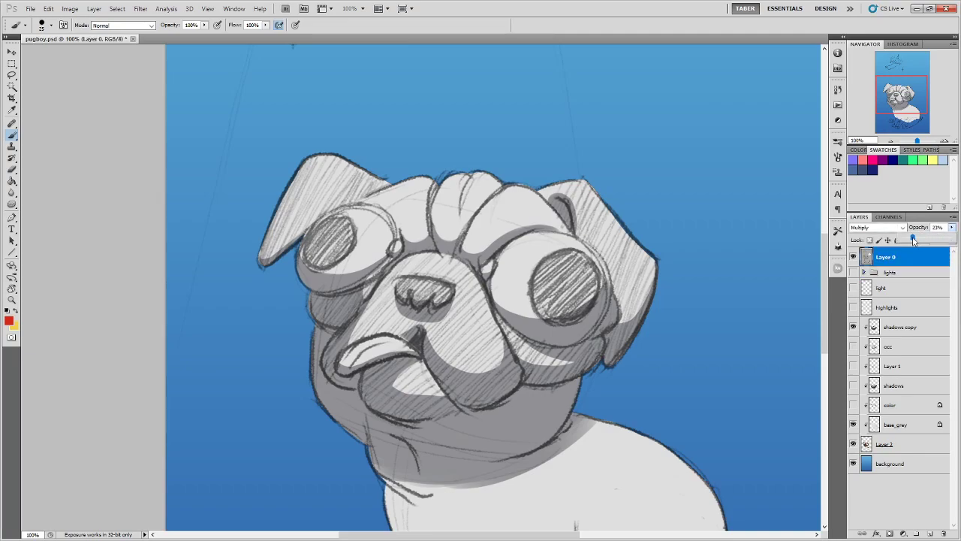
pyautogui.moveTo(913, 239); pyautogui.dragTo(910, 239)
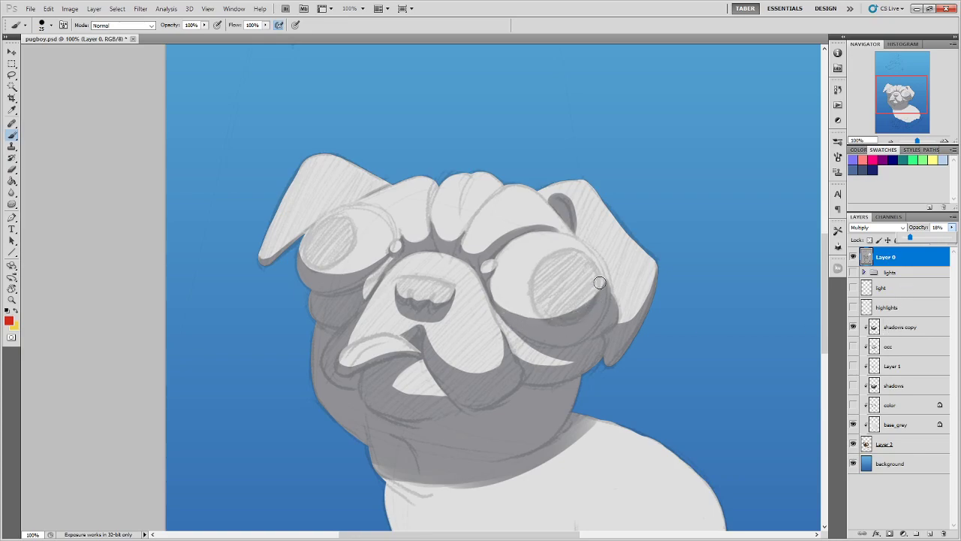
# Show the shadows layer in place of shadows copy and compare the shading with and without the sketch, leaving the sketch shown
pyautogui.click(853, 385)
pyautogui.click(853, 326)
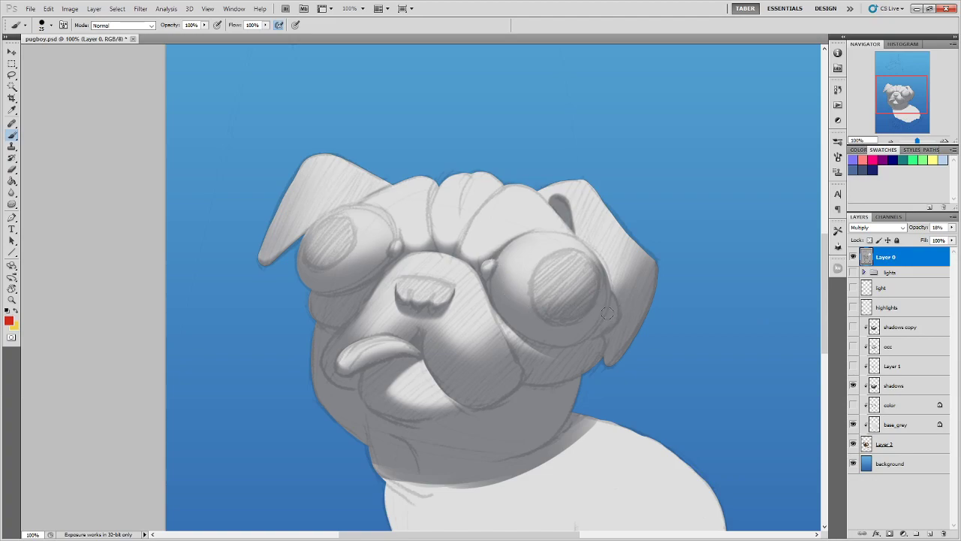
pyautogui.click(853, 258)
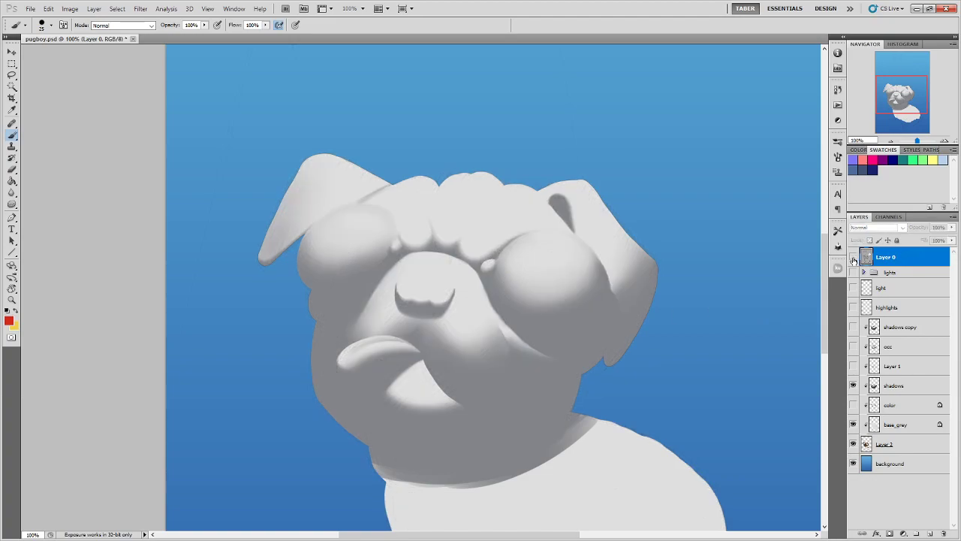
pyautogui.click(854, 258)
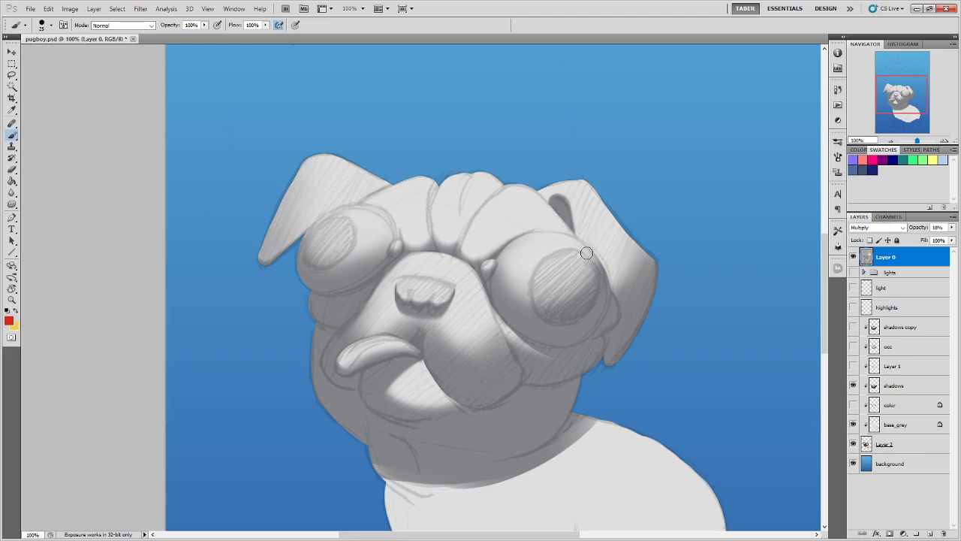
# Compare the hard-edged shadows copy layer with the soft shadows layer beneath the sketch, leaving only the shadows layer shown
pyautogui.click(853, 327)
pyautogui.click(853, 405)
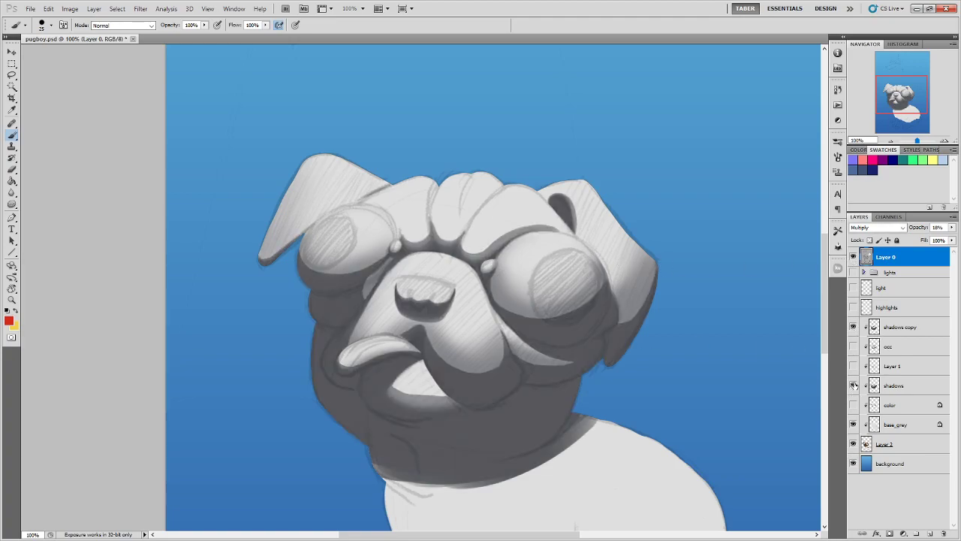
pyautogui.click(853, 386)
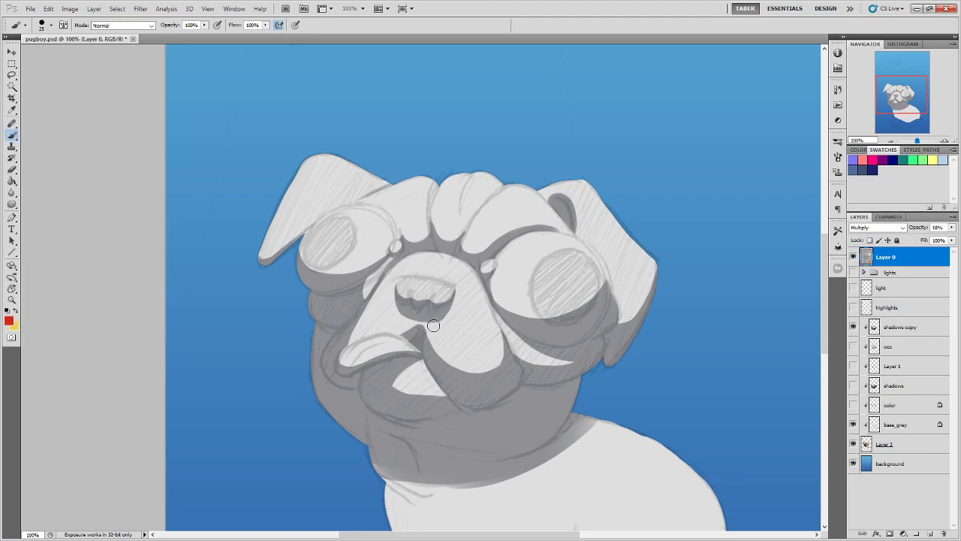
pyautogui.click(853, 385)
pyautogui.click(853, 328)
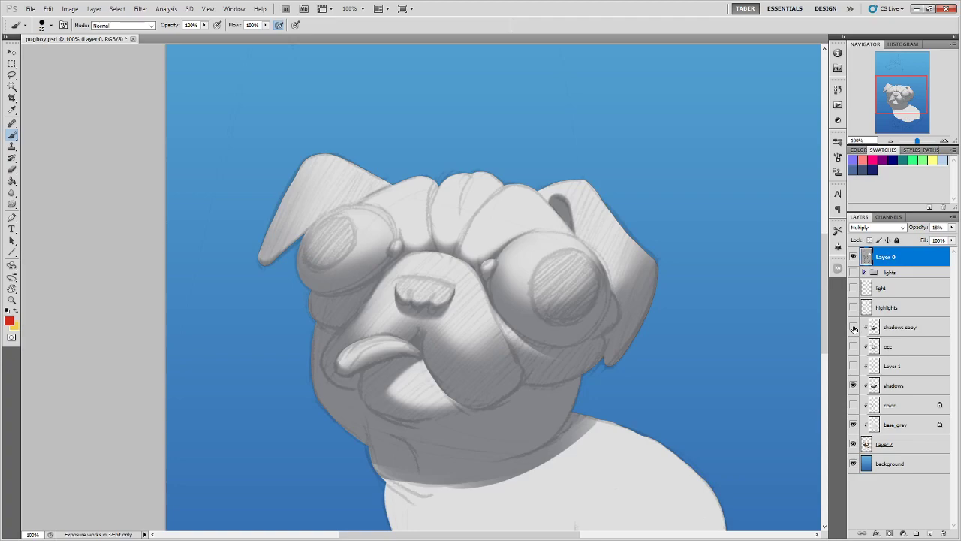
# Hide the Layer 0 sketch and inspect the soft shadows up close across the pug's ears, eyes and muzzle
pyautogui.hotkey('ctrl', '+')
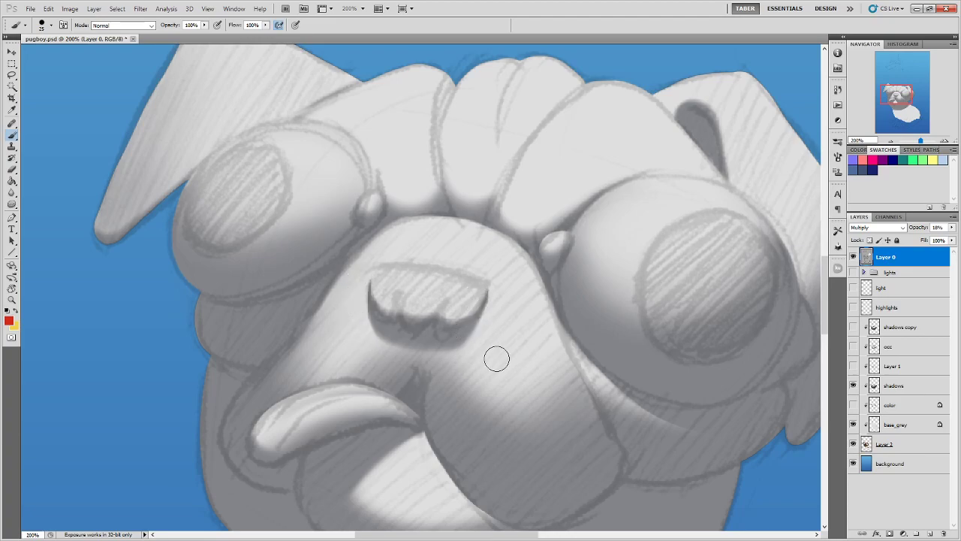
pyautogui.click(853, 257)
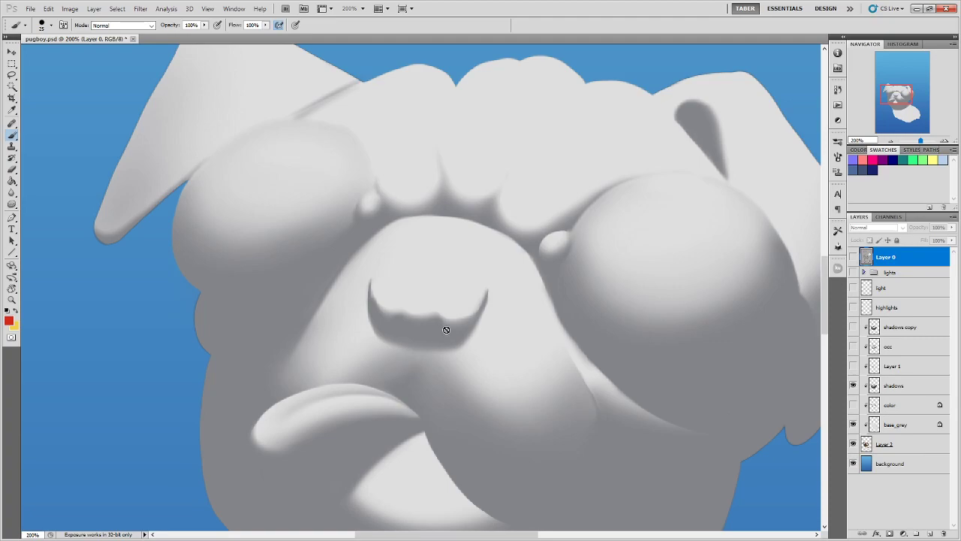
pyautogui.scroll(3, 456, 332)
pyautogui.scroll(1, 456, 332)
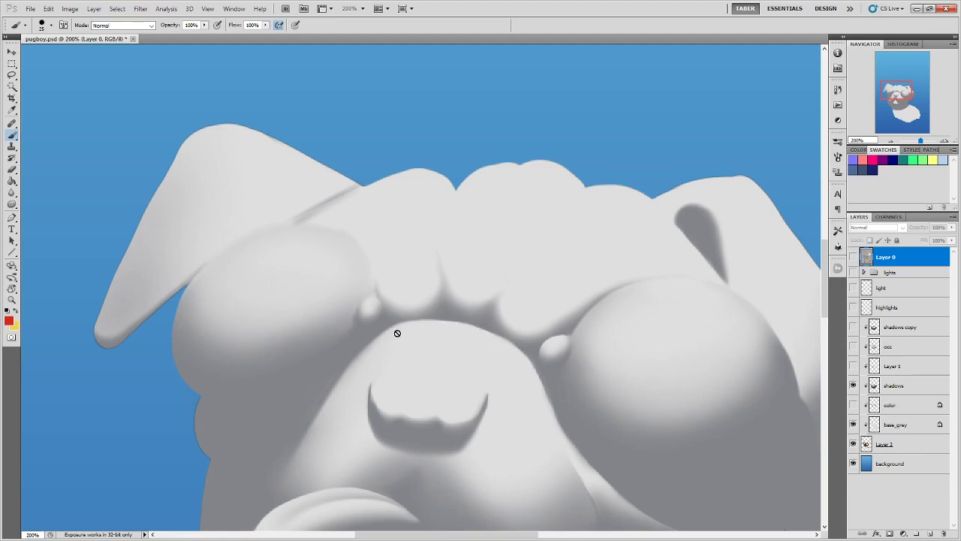
pyautogui.scroll(-1, 398, 333)
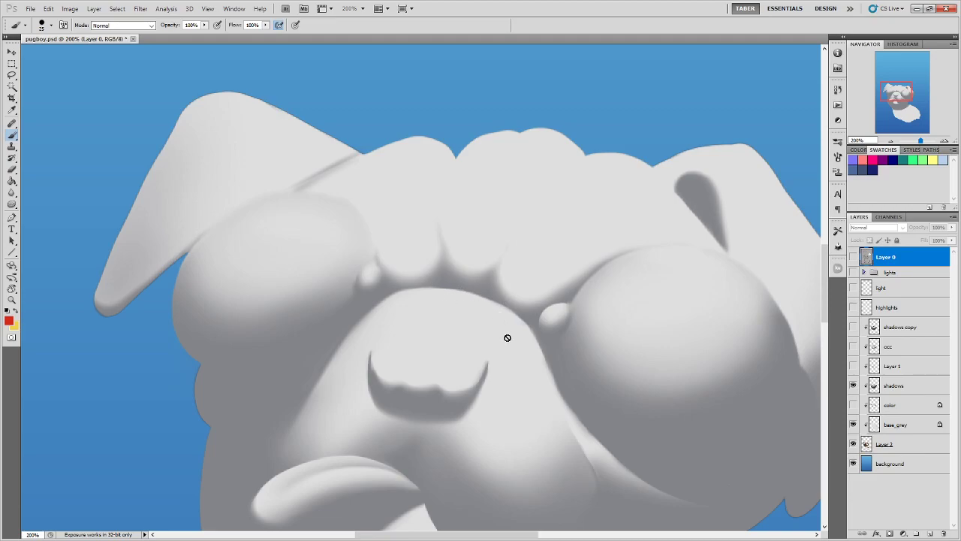
pyautogui.scroll(-2, 507, 338)
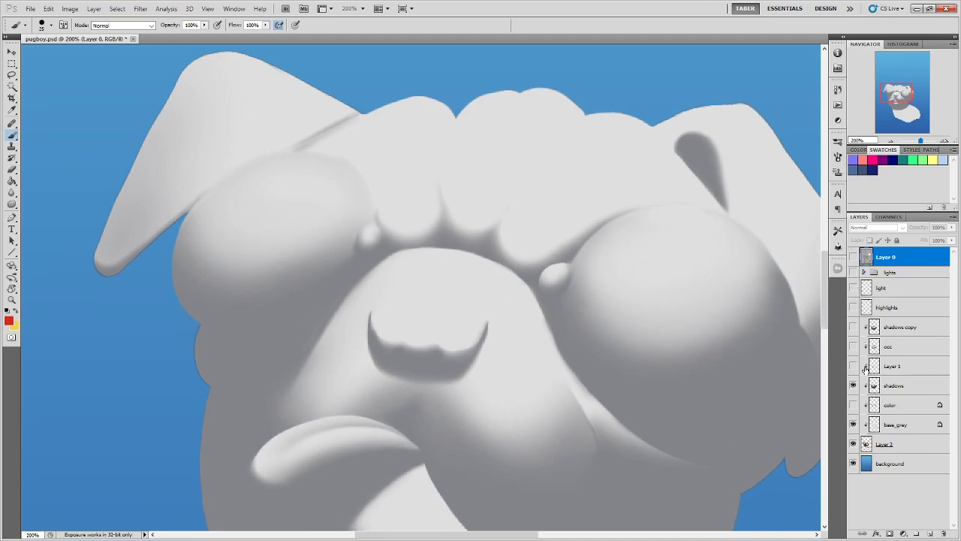
# Show the occ layer and hide the shadows layer to inspect the occlusion shading alone over the grey base
pyautogui.click(853, 347)
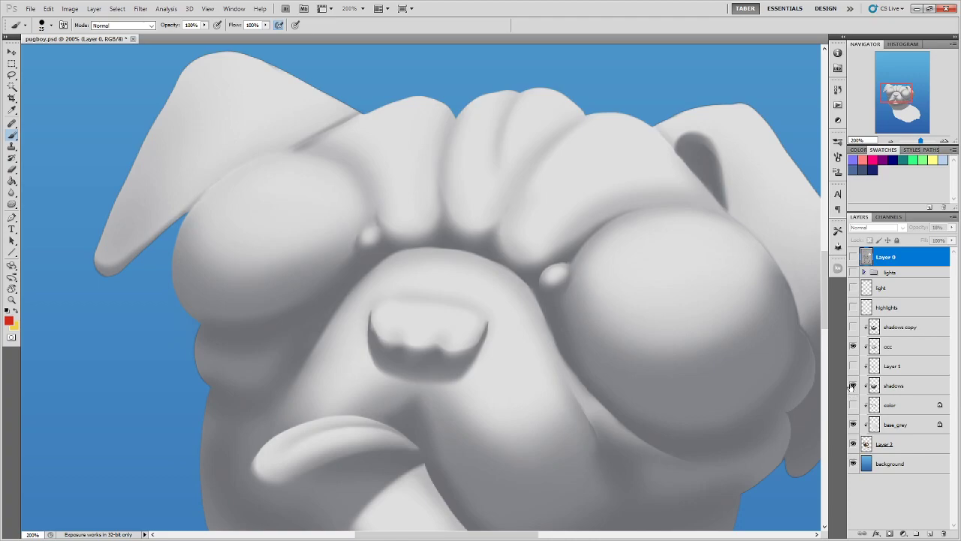
pyautogui.click(854, 385)
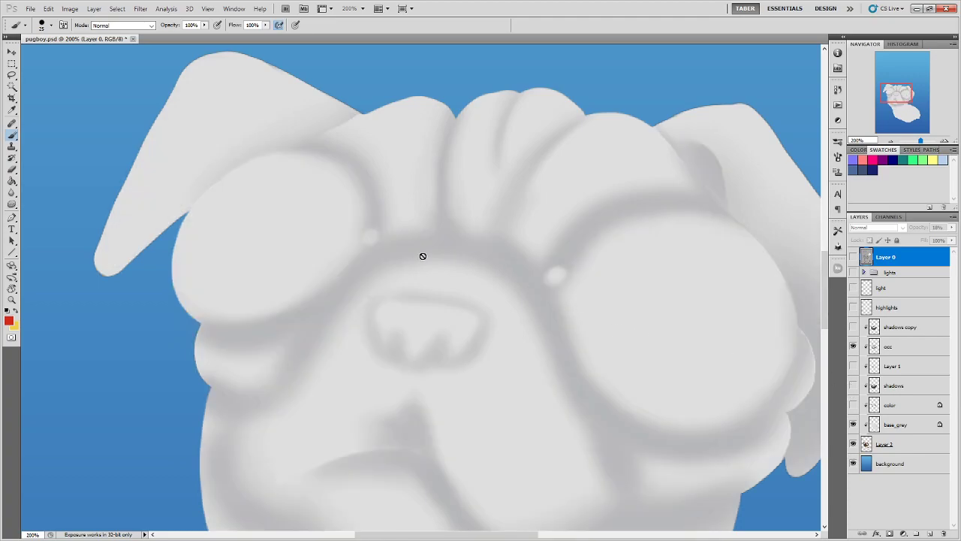
pyautogui.scroll(-3, 573, 338)
pyautogui.scroll(-4, 573, 339)
pyautogui.scroll(8, 574, 339)
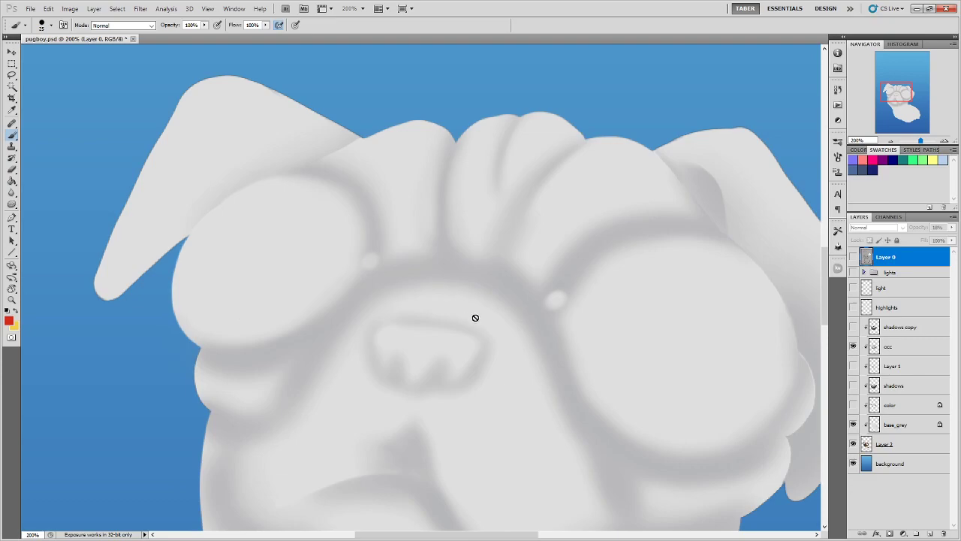
pyautogui.scroll(-1, 475, 315)
pyautogui.hotkey('ctrl', '-')
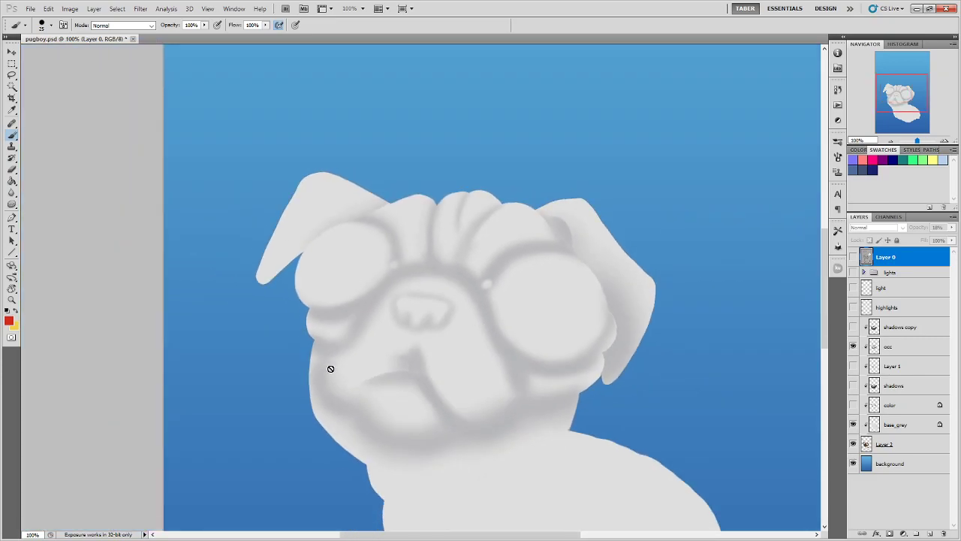
pyautogui.hotkey('ctrl', '+')
pyautogui.hotkey('ctrl', '+')
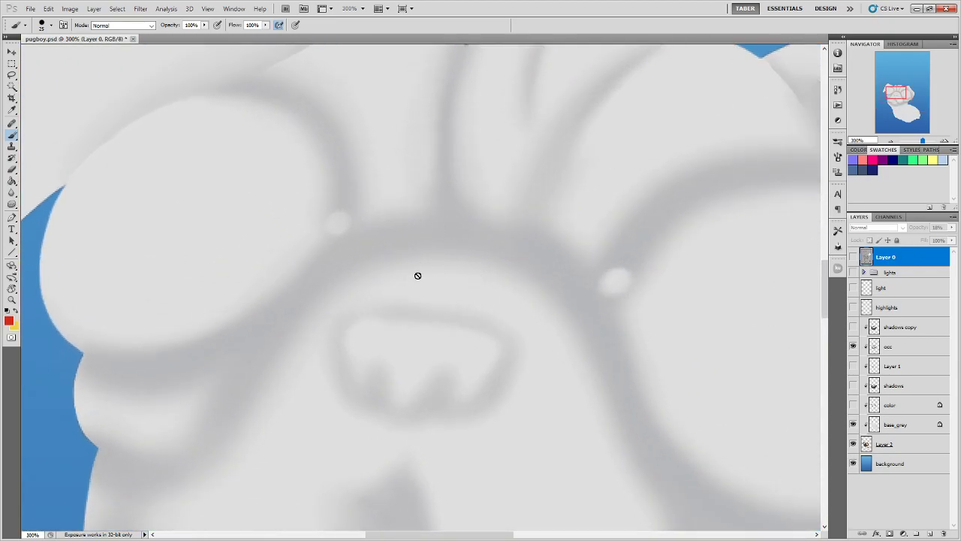
# Preview the occ shading with the shadows copy layer, hide that copy, and show the soft shadows layer with occ instead
pyautogui.click(853, 328)
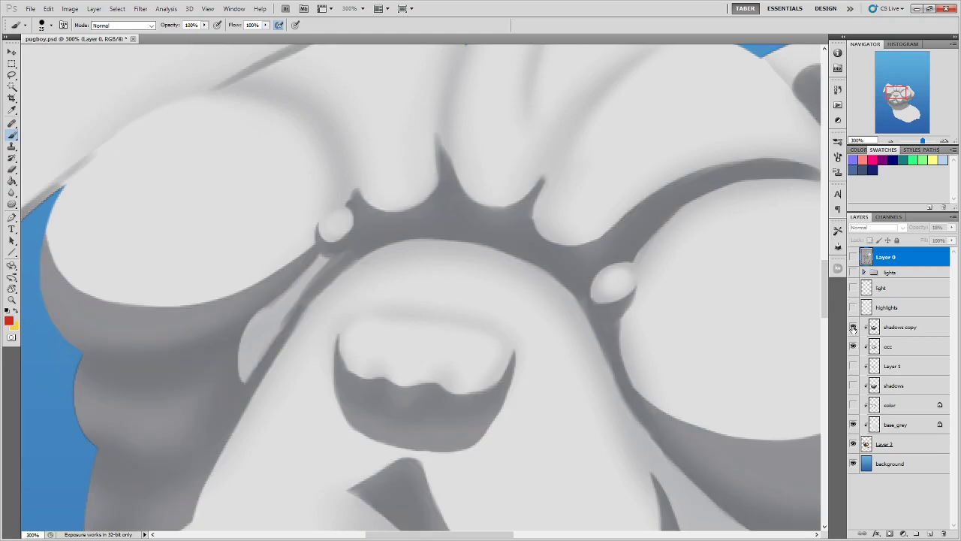
pyautogui.hotkey('ctrl', '-')
pyautogui.hotkey('ctrl', '-')
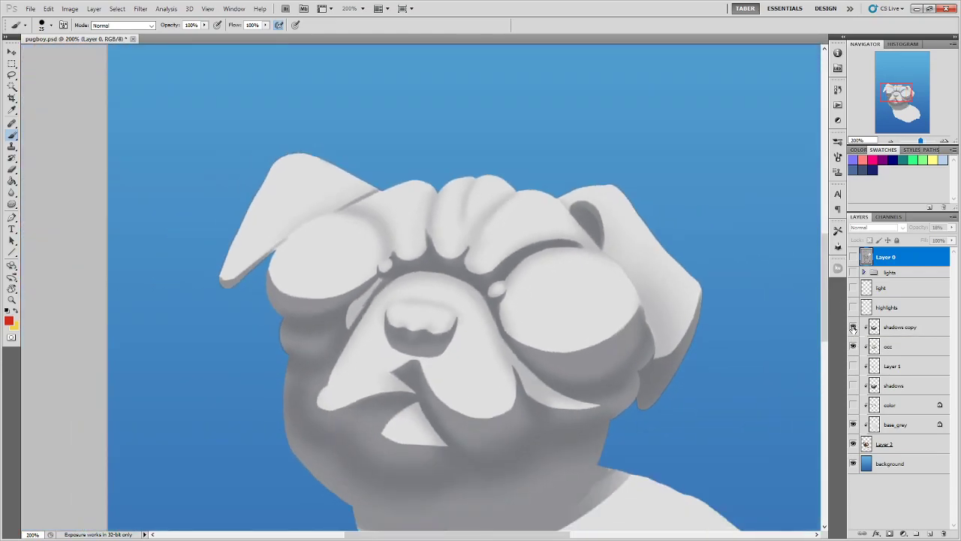
pyautogui.hotkey('ctrl', '+')
pyautogui.click(853, 328)
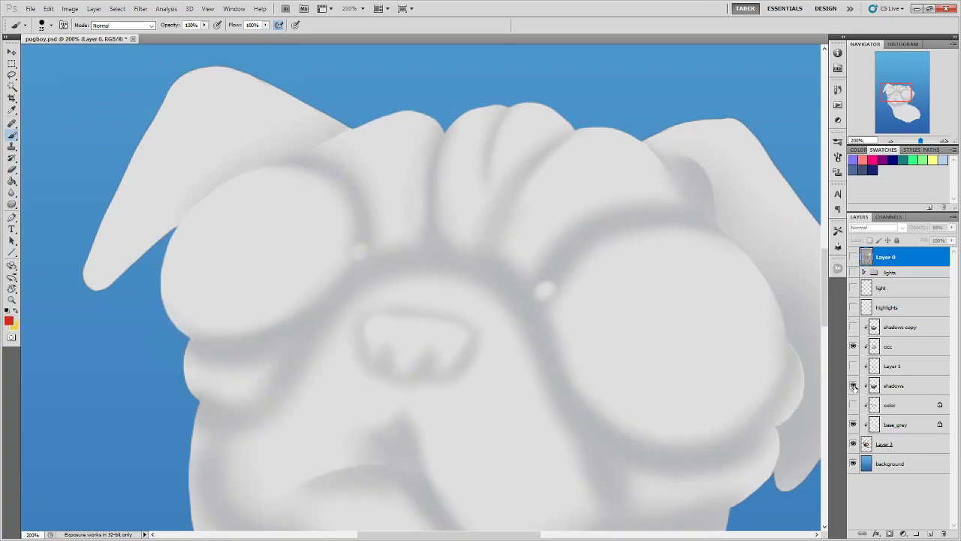
pyautogui.click(853, 385)
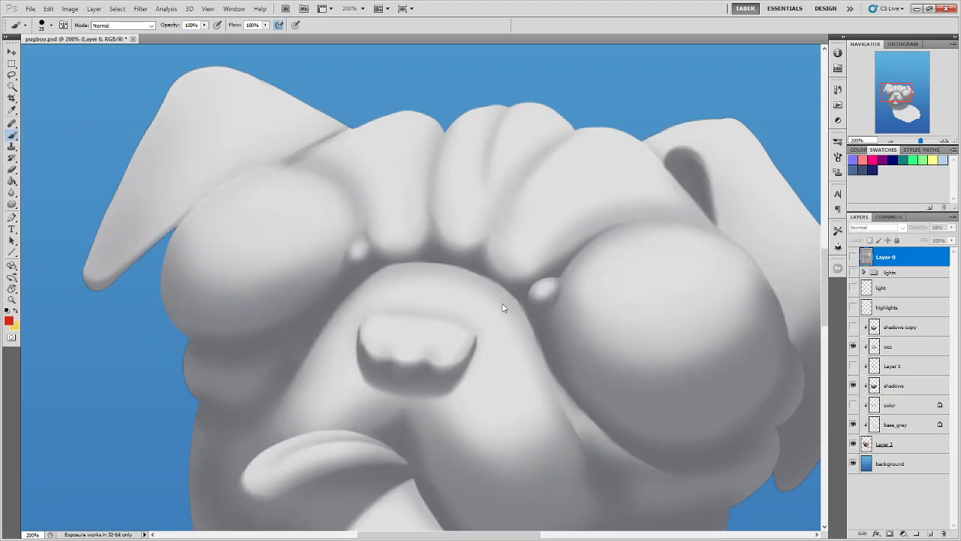
# Inspect the combined shading around the muzzle and neck, comparing it with and without the occ layer and leaving occ shown
pyautogui.hotkey('ctrl', '-')
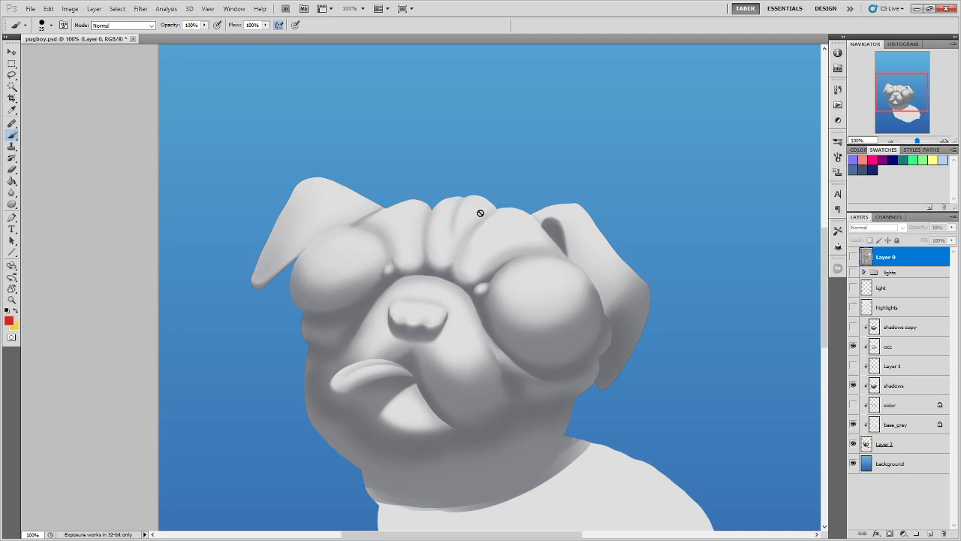
pyautogui.hotkey('ctrl', '+')
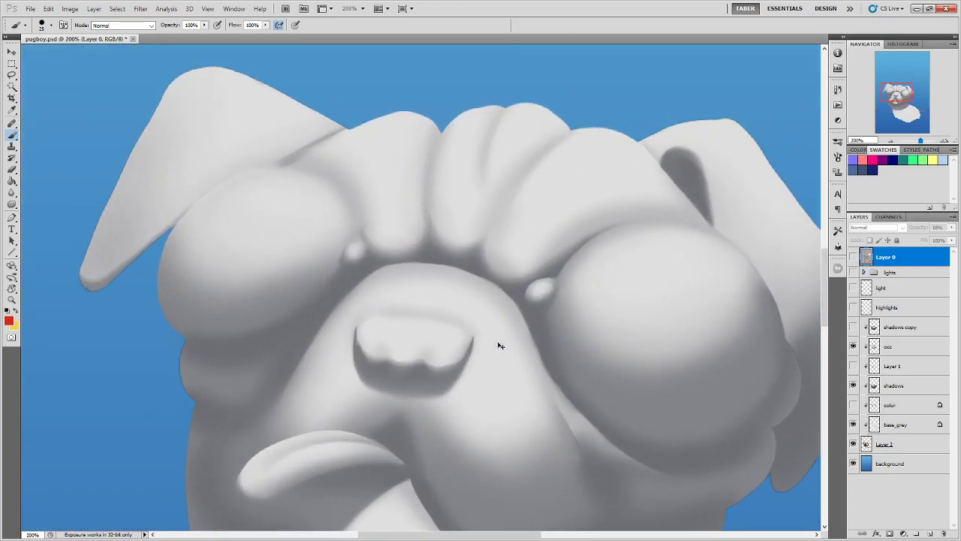
pyautogui.moveTo(564, 392); pyautogui.dragTo(507, 221)
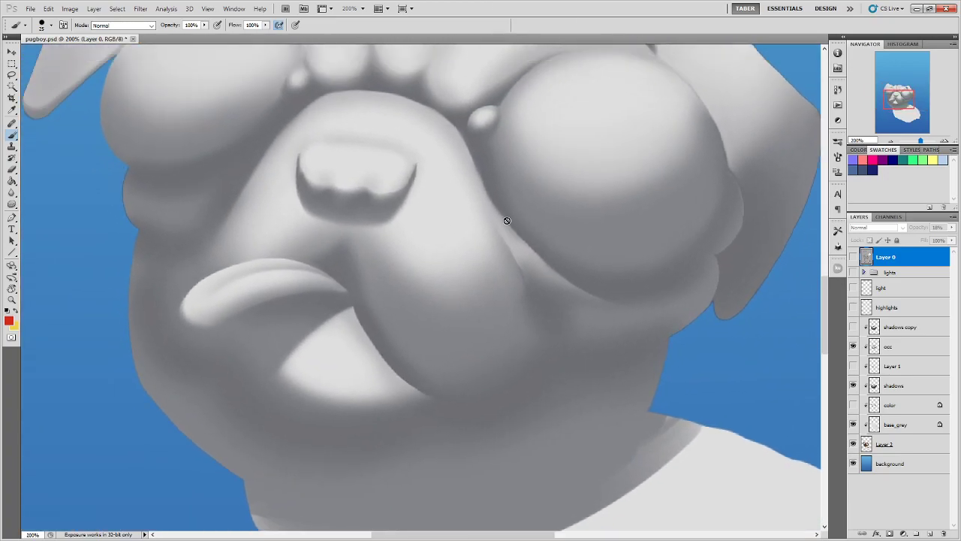
pyautogui.click(853, 346)
pyautogui.click(854, 347)
pyautogui.hotkey('ctrl', '-')
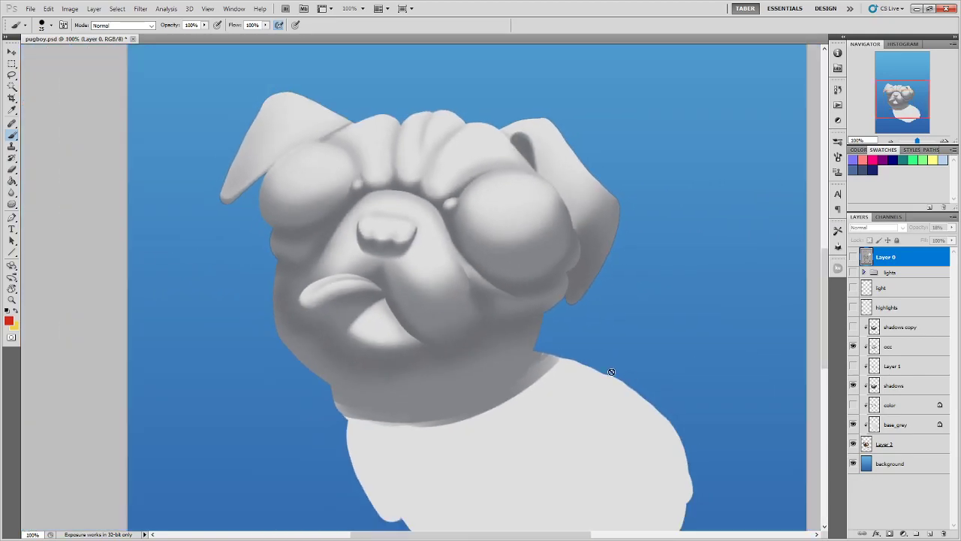
# Show Layer 1 and compare the pug's shading with and without its darker crease accents, leaving it shown
pyautogui.click(854, 366)
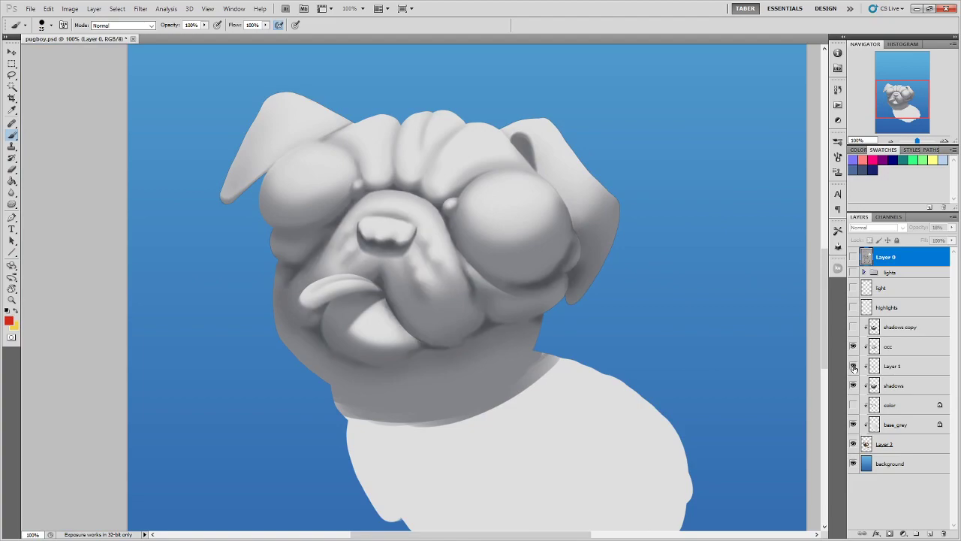
pyautogui.click(853, 367)
pyautogui.click(853, 367)
pyautogui.click(854, 366)
pyautogui.click(853, 366)
# Hide the shadows layer and examine Layer 1's accents over the grey base, first alone and then with occ shown
pyautogui.click(853, 385)
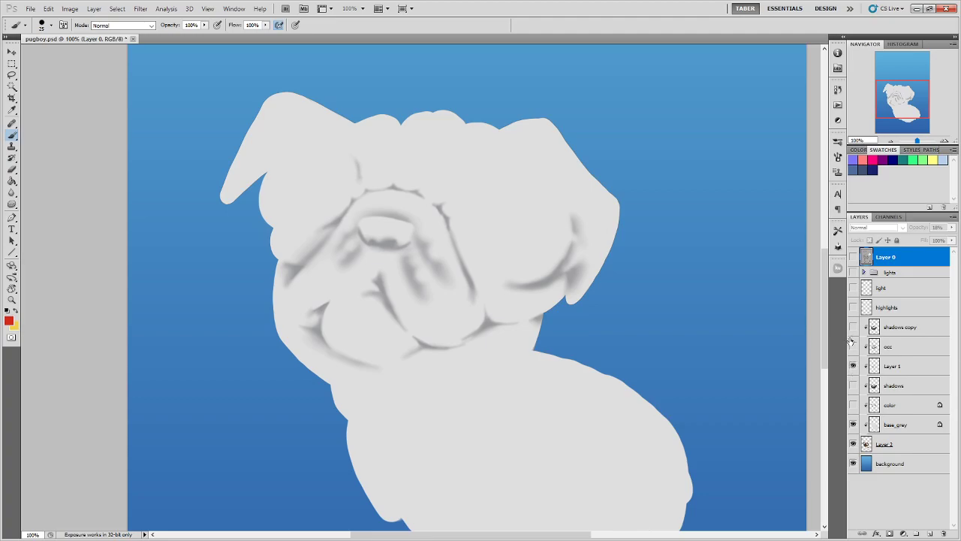
pyautogui.click(854, 346)
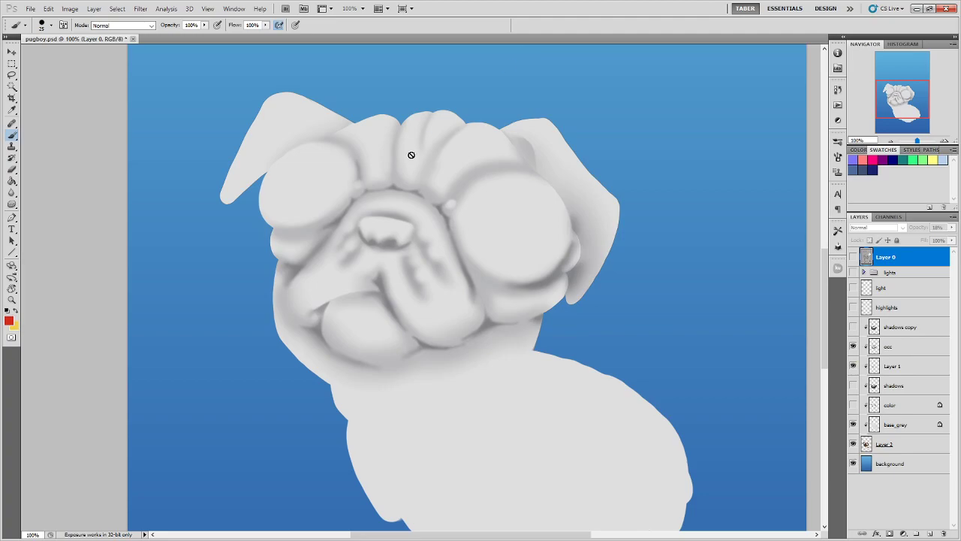
pyautogui.hotkey('ctrl', '+')
pyautogui.hotkey('ctrl', '+')
pyautogui.hotkey('ctrl', '-')
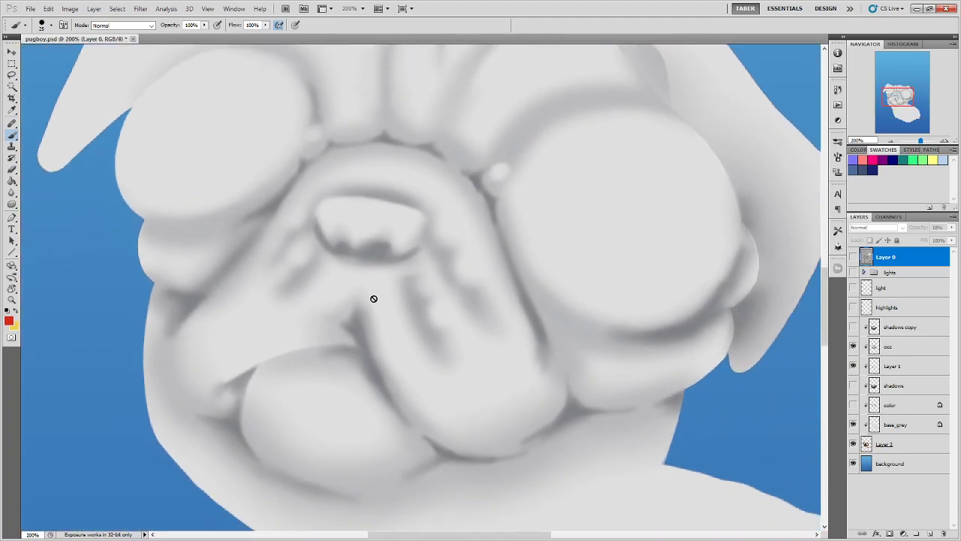
# Show the shadows layer again and compare the full shading with and without Layer 1, leaving Layer 1 shown
pyautogui.moveTo(853, 386); pyautogui.dragTo(853, 365)
pyautogui.click(853, 366)
pyautogui.click(853, 365)
pyautogui.click(854, 366)
pyautogui.click(854, 366)
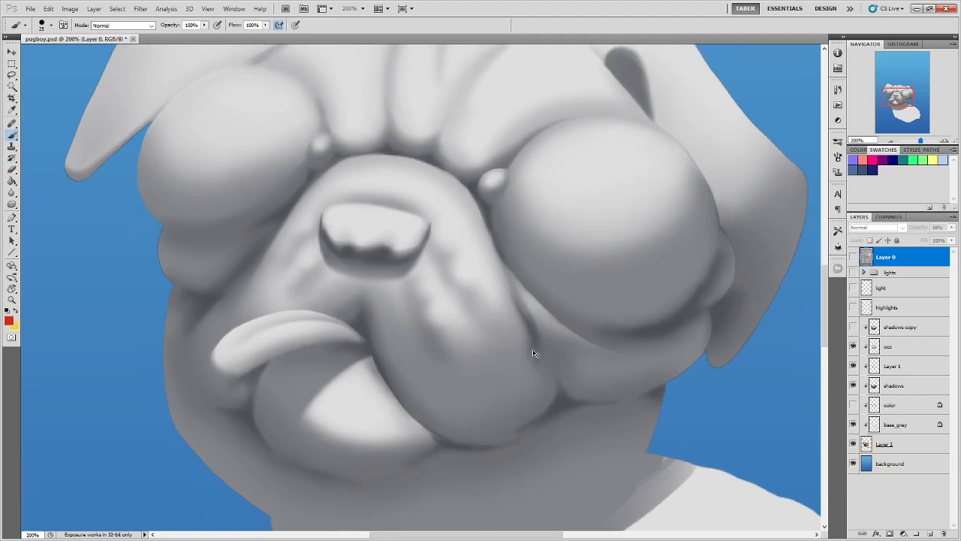
pyautogui.hotkey('ctrl', '-')
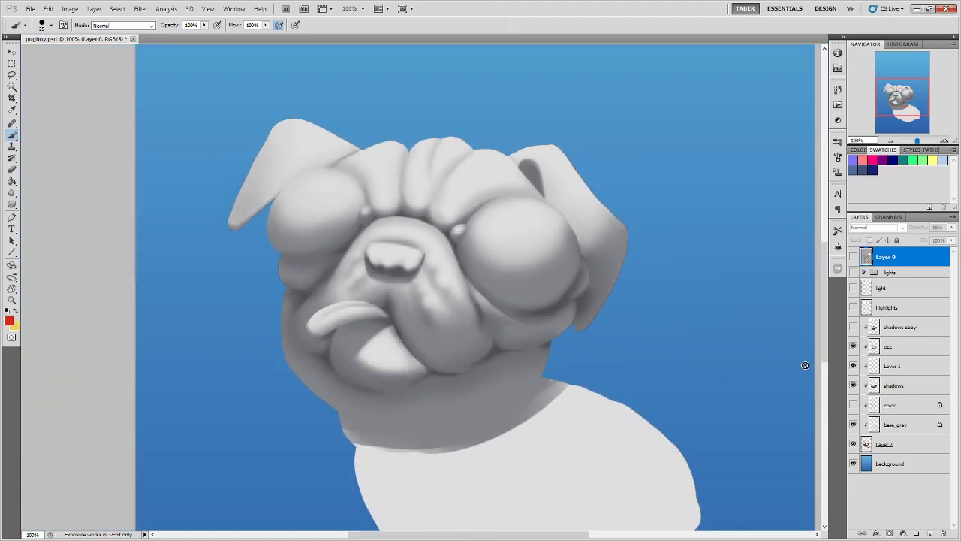
pyautogui.click(853, 367)
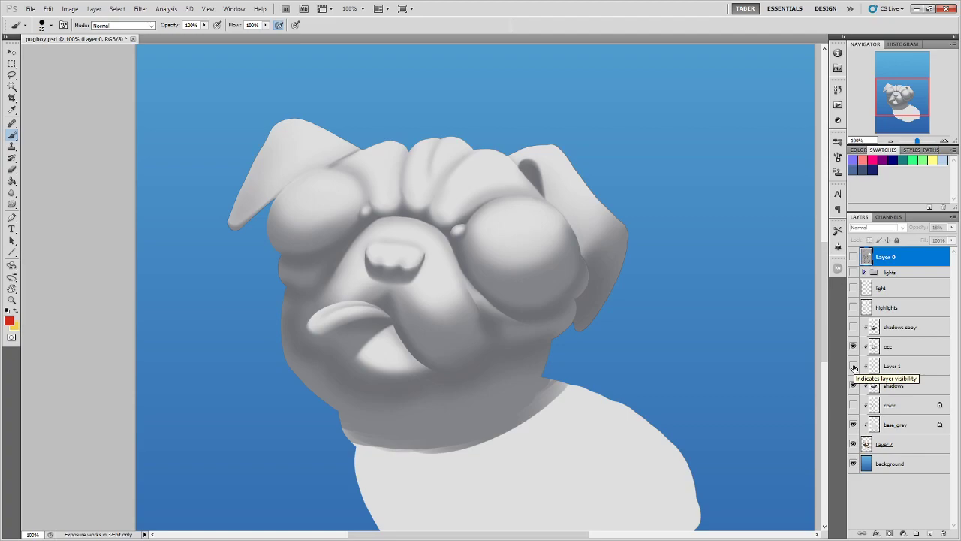
pyautogui.click(854, 367)
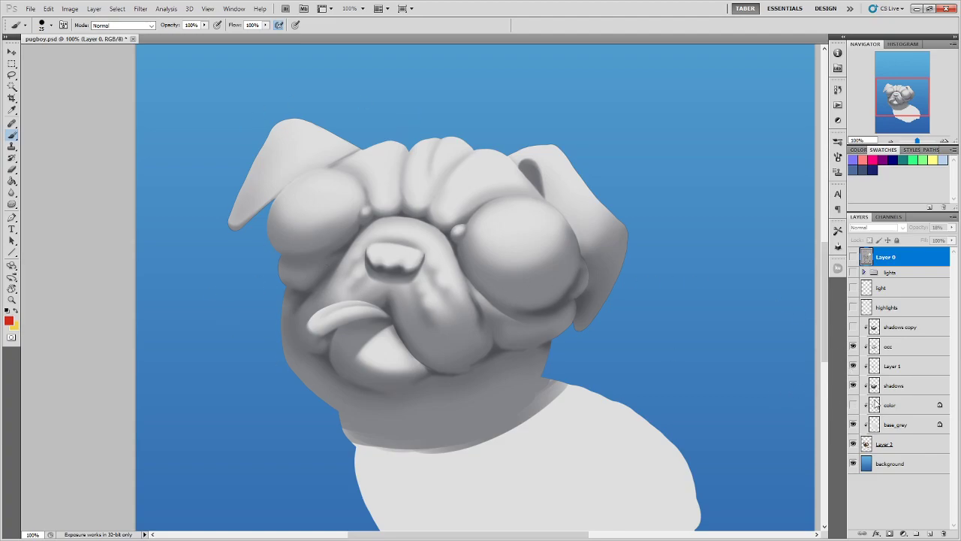
# Compare the shaded pug with the color and base_grey layers shown and hidden, leaving only base_grey shown of the two
pyautogui.click(853, 405)
pyautogui.click(853, 405)
pyautogui.click(853, 424)
pyautogui.click(853, 405)
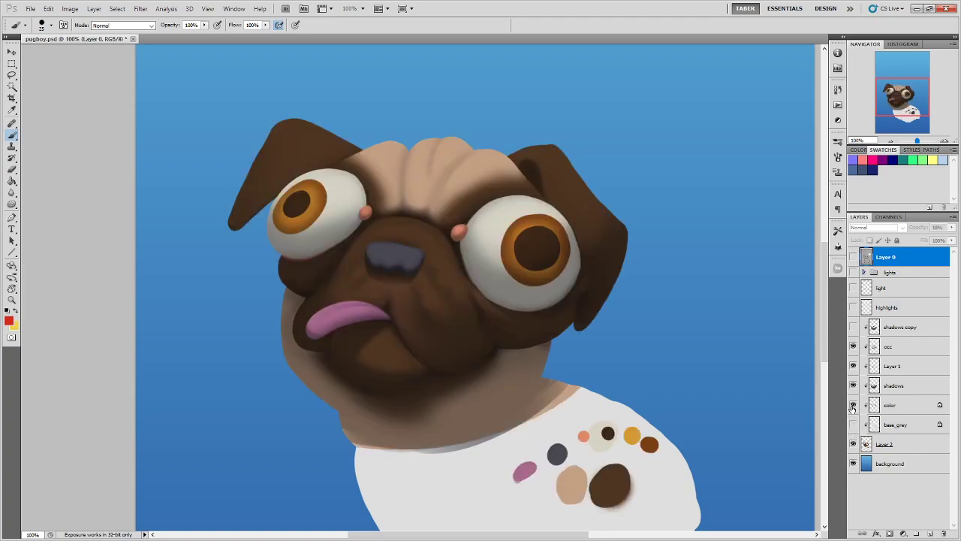
pyautogui.click(854, 406)
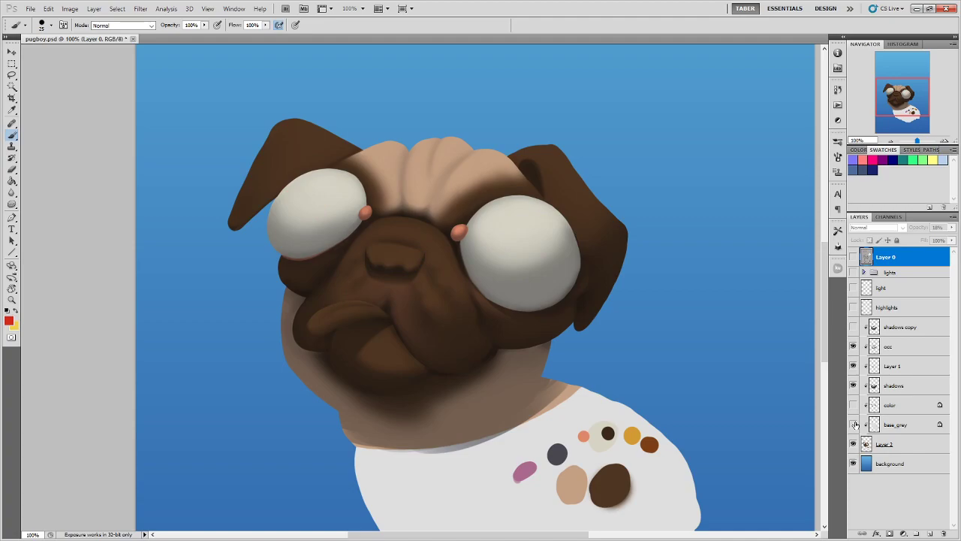
pyautogui.click(853, 425)
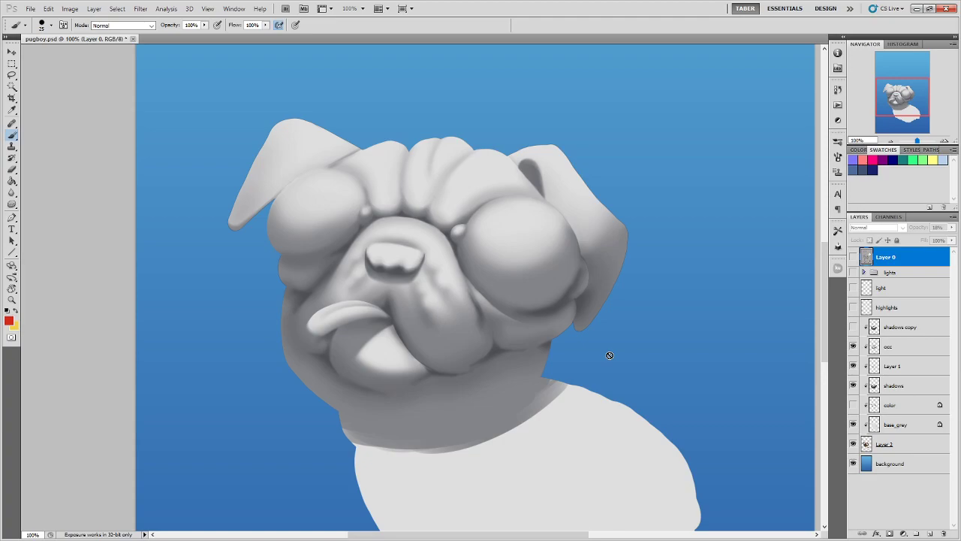
# Show the color layer over the grey pug to add the eye, nose and tongue colors
pyautogui.scroll(-3, 431, 443)
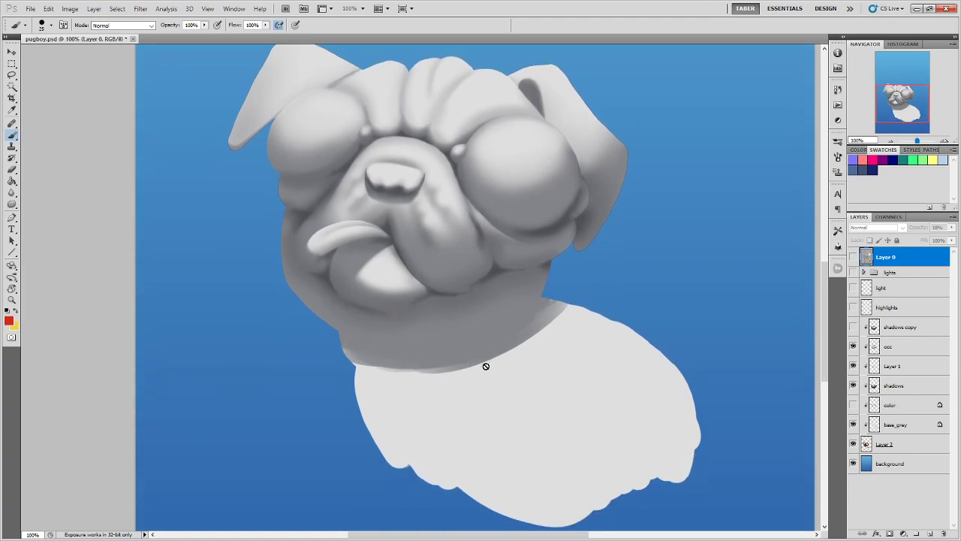
pyautogui.scroll(3, 516, 364)
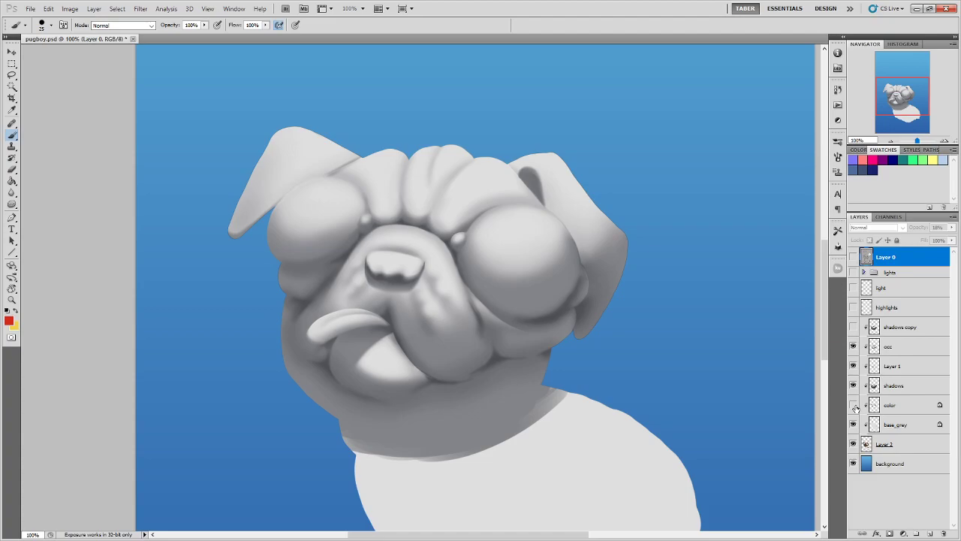
pyautogui.click(854, 406)
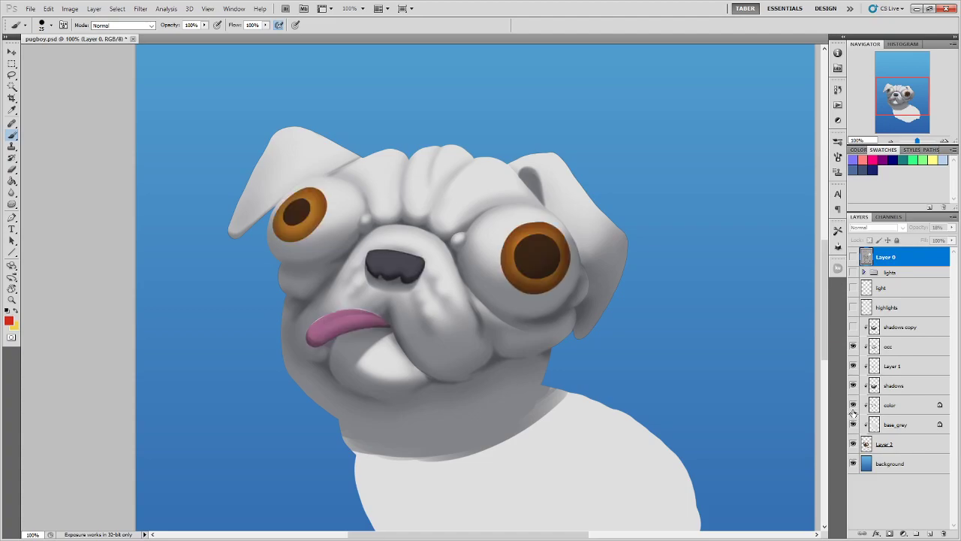
# Compare the pug with the color layer hidden and shown, then hide the base_grey layer to reveal the painted base colors
pyautogui.click(854, 405)
pyautogui.click(854, 405)
pyautogui.click(854, 405)
pyautogui.click(854, 406)
pyautogui.click(853, 425)
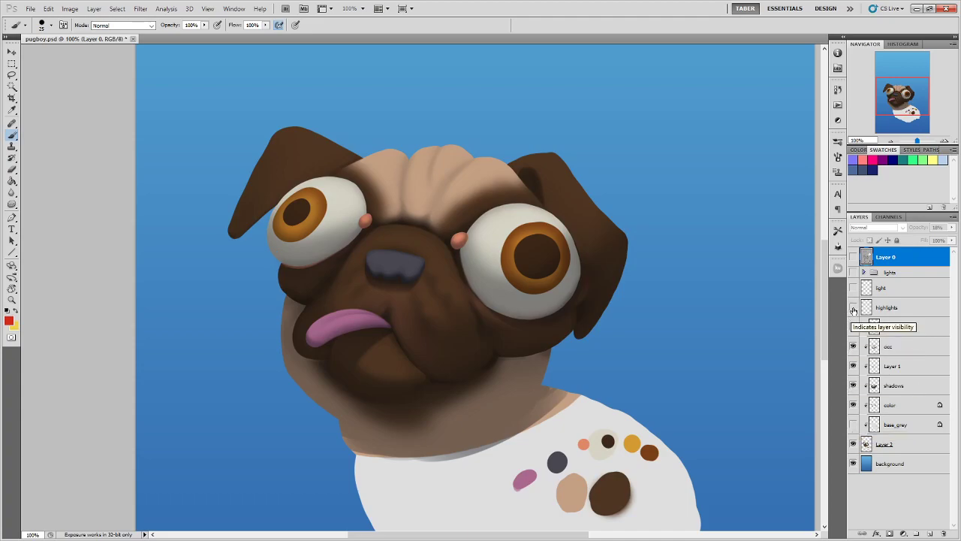
# Preview the highlights layer, the light layer and the lights group over the colored pug, then hide them all again
pyautogui.click(854, 308)
pyautogui.click(854, 306)
pyautogui.click(855, 288)
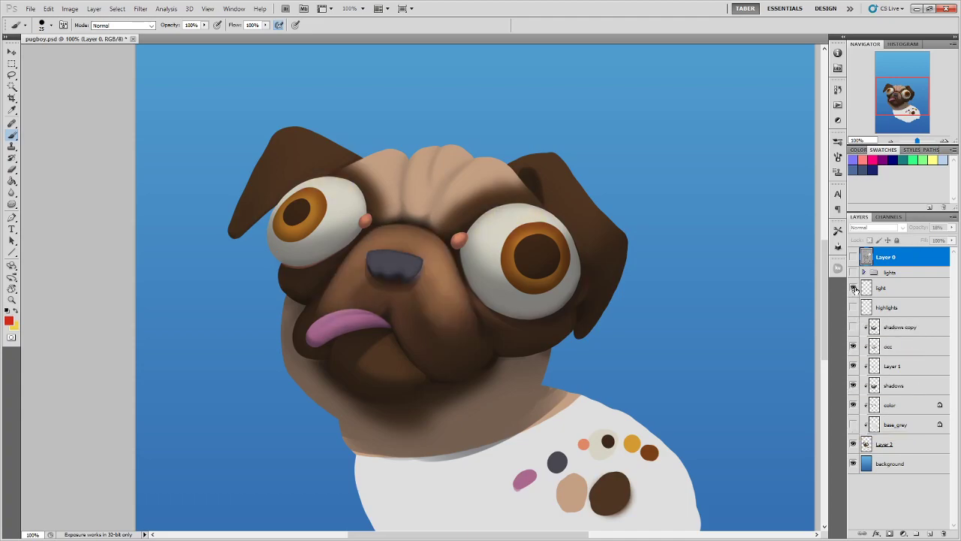
pyautogui.click(854, 288)
pyautogui.click(854, 272)
pyautogui.click(854, 288)
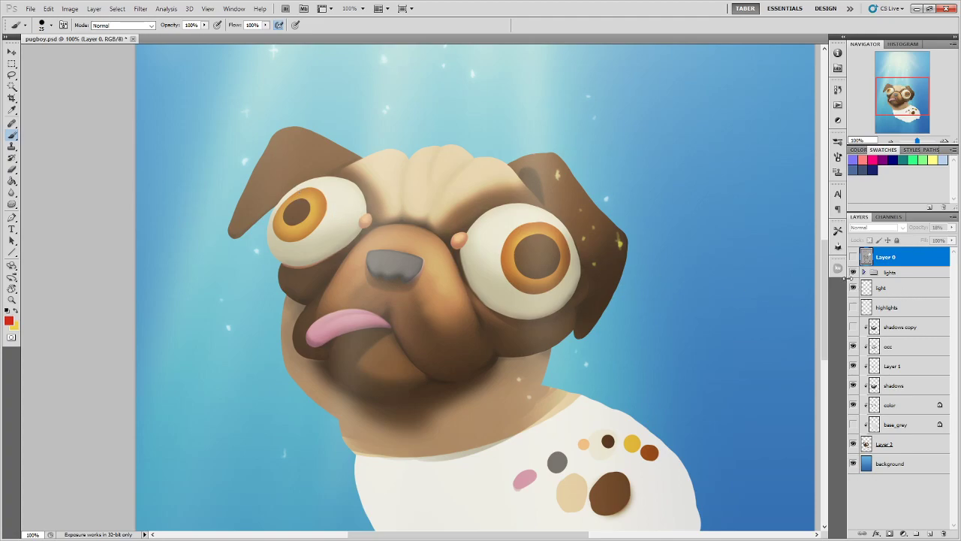
pyautogui.click(853, 286)
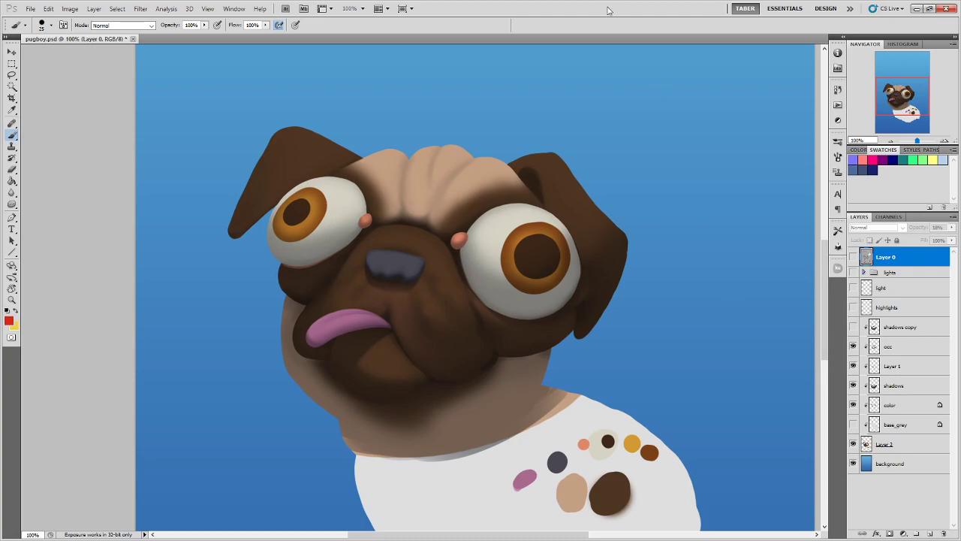
# Compare the pug with the color layer and then Layer 2 hidden and shown, leaving both shown
pyautogui.click(857, 406)
pyautogui.click(853, 406)
pyautogui.click(853, 406)
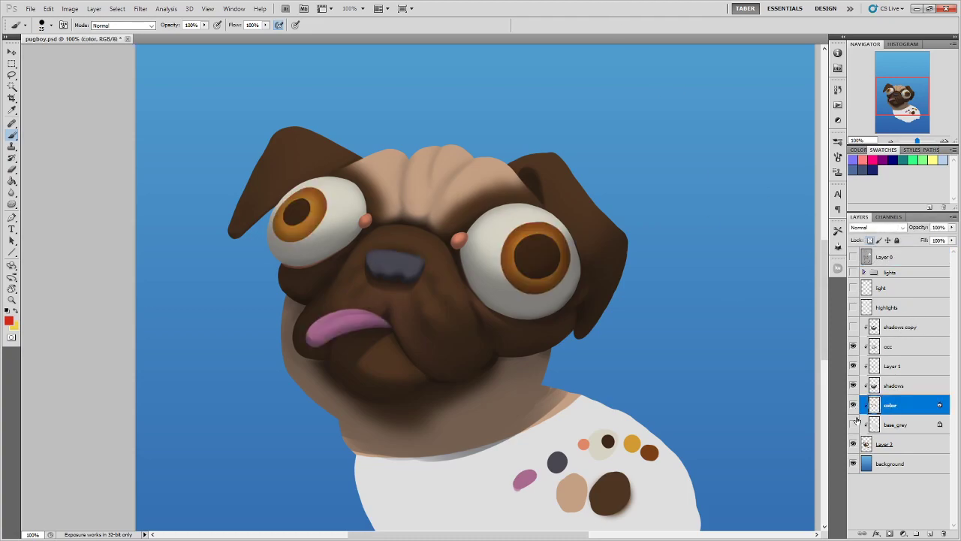
pyautogui.click(853, 445)
pyautogui.click(853, 444)
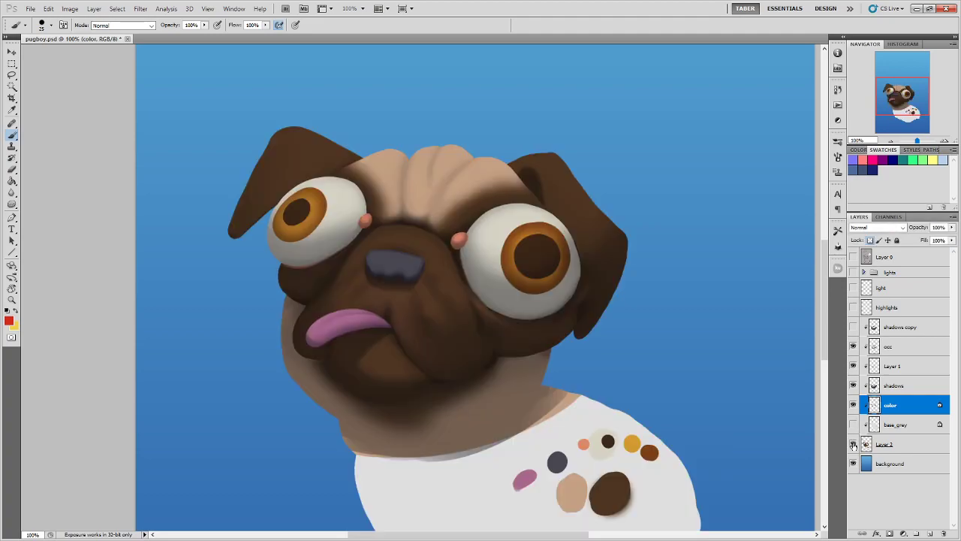
# Add a Color Overlay to Layer 2 and set its blend mode to Color
pyautogui.click(918, 447)
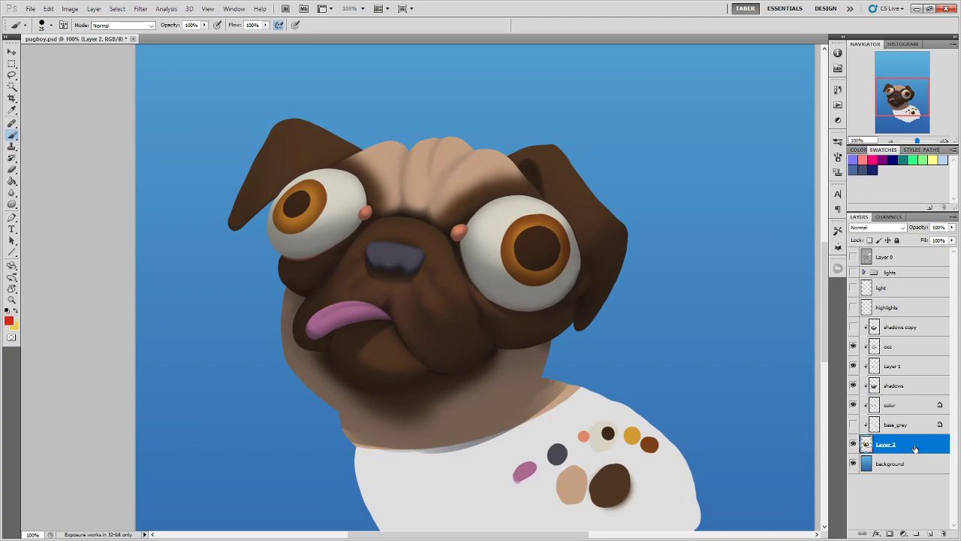
pyautogui.doubleClick(914, 446)
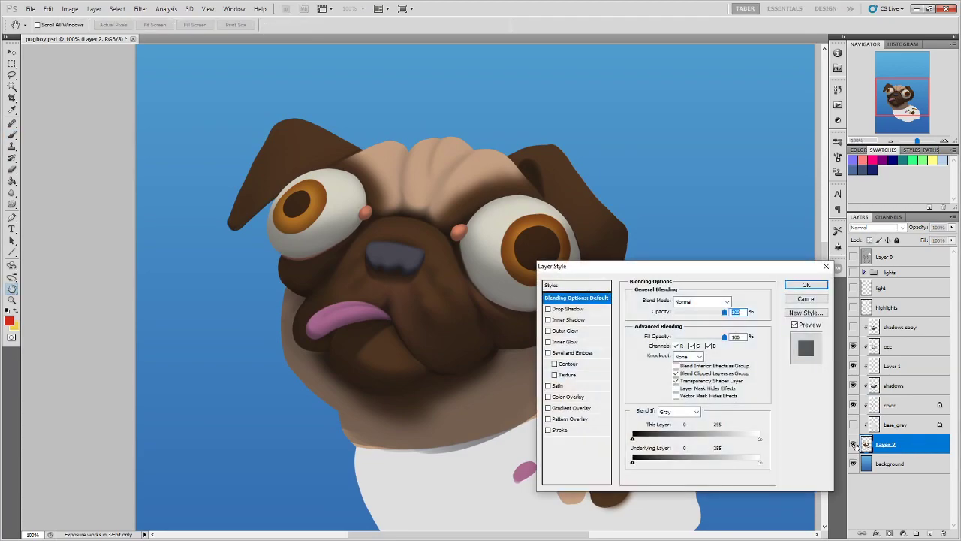
pyautogui.click(564, 399)
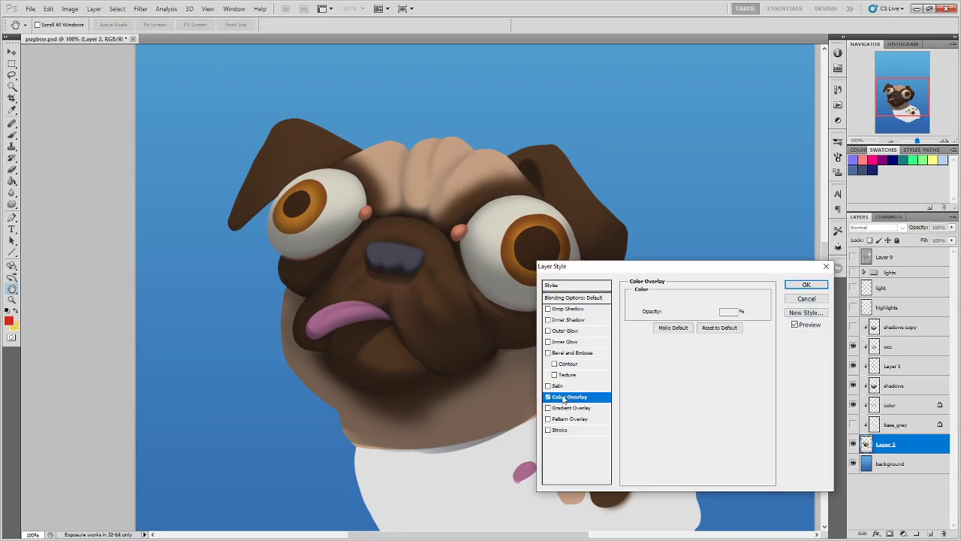
pyautogui.click(715, 301)
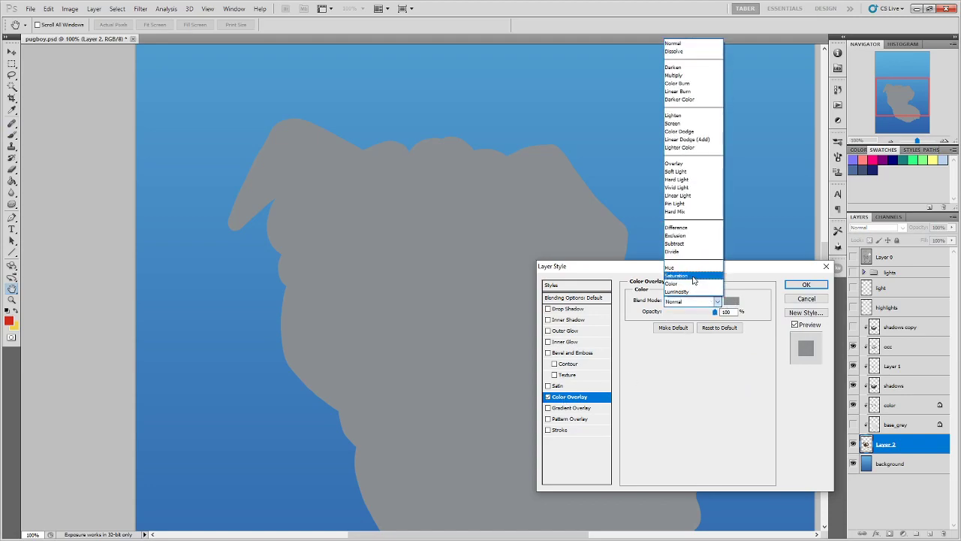
pyautogui.click(693, 284)
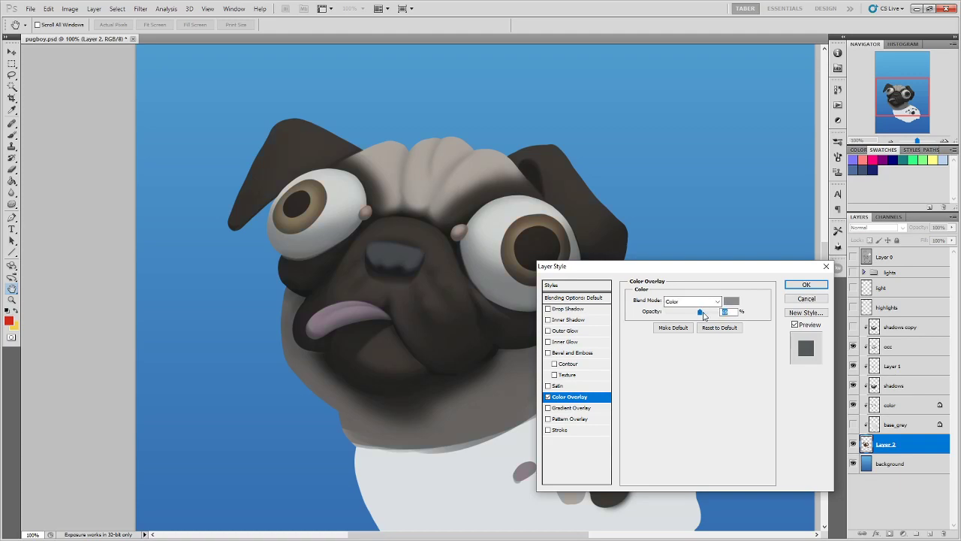
# Change Layer 2's overlay color to light blue and its blend mode to Soft Light
pyautogui.click(732, 301)
pyautogui.moveTo(715, 345); pyautogui.dragTo(734, 339)
pyautogui.click(890, 308)
pyautogui.click(689, 301)
pyautogui.click(685, 163)
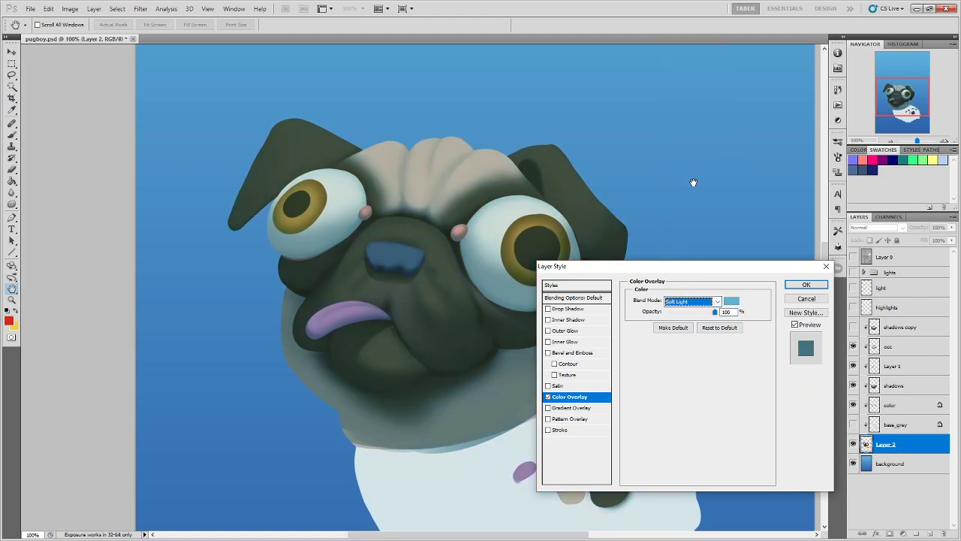
# Try other blend modes such as Lighter Color and Overlay for Layer 2's blue overlay, then turn the Color Overlay off
pyautogui.press('Up')
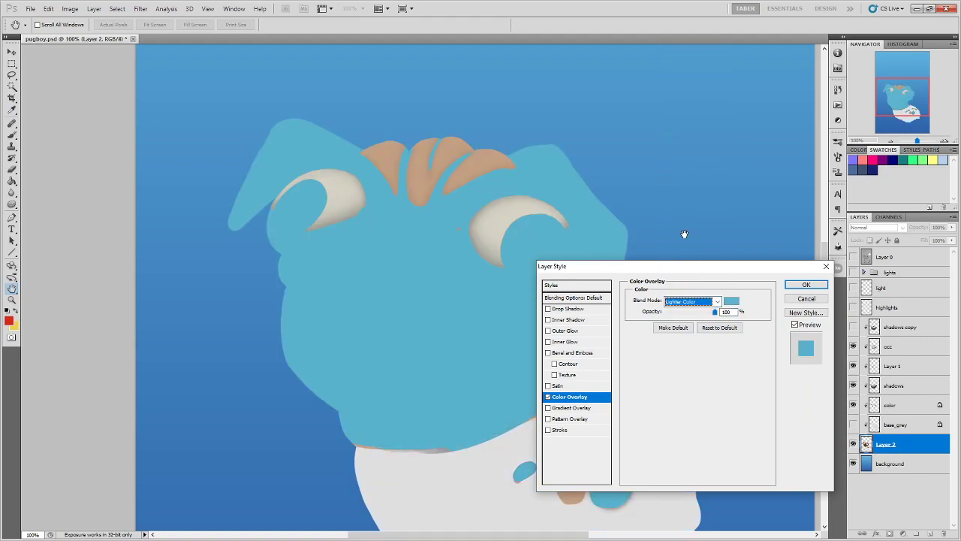
pyautogui.press('Up')
pyautogui.press('Up')
pyautogui.press('Up')
pyautogui.press('Down')
pyautogui.press('Down')
pyautogui.press('Down')
pyautogui.press('Down')
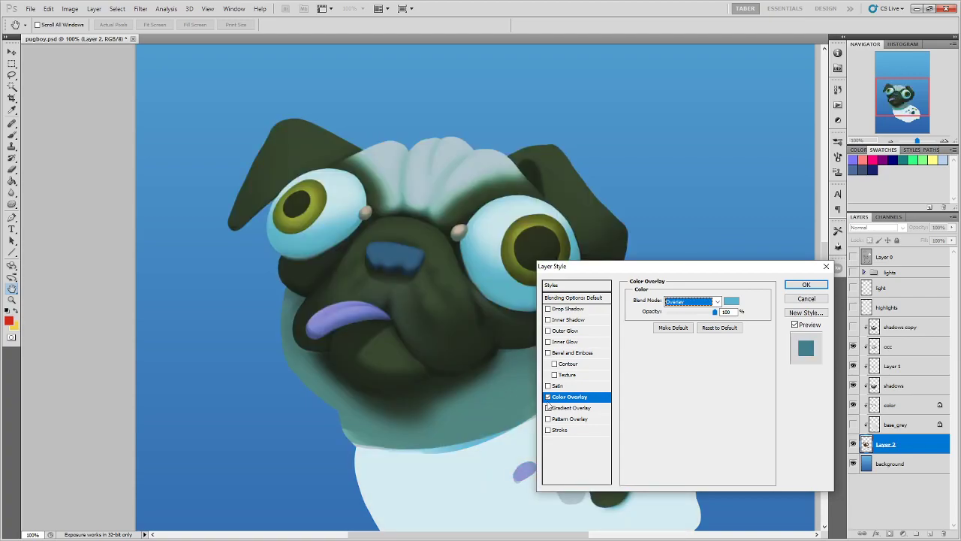
pyautogui.click(549, 396)
pyautogui.click(806, 285)
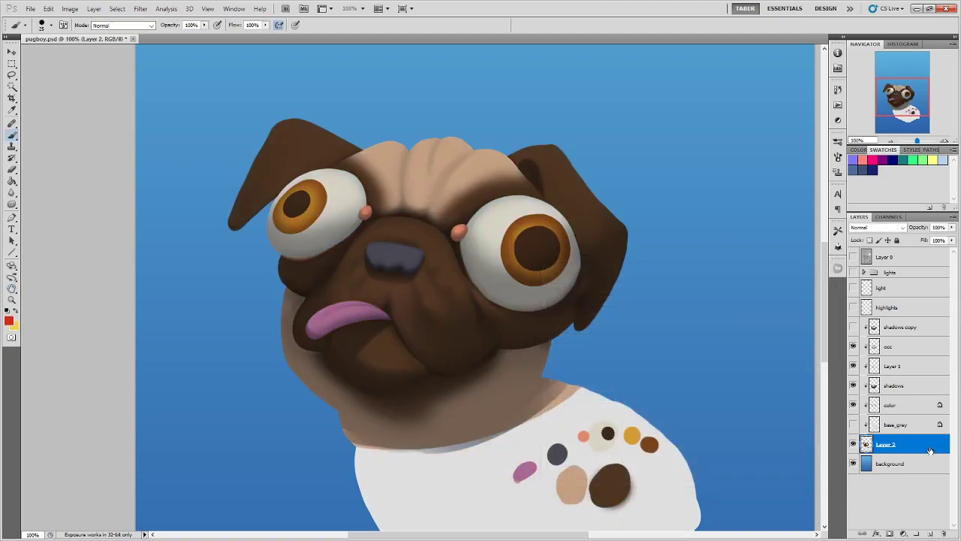
# Add a Hue/Saturation adjustment clipped above Layer 2 with hue +8, saturation +20 and lightness +20
pyautogui.click(903, 533)
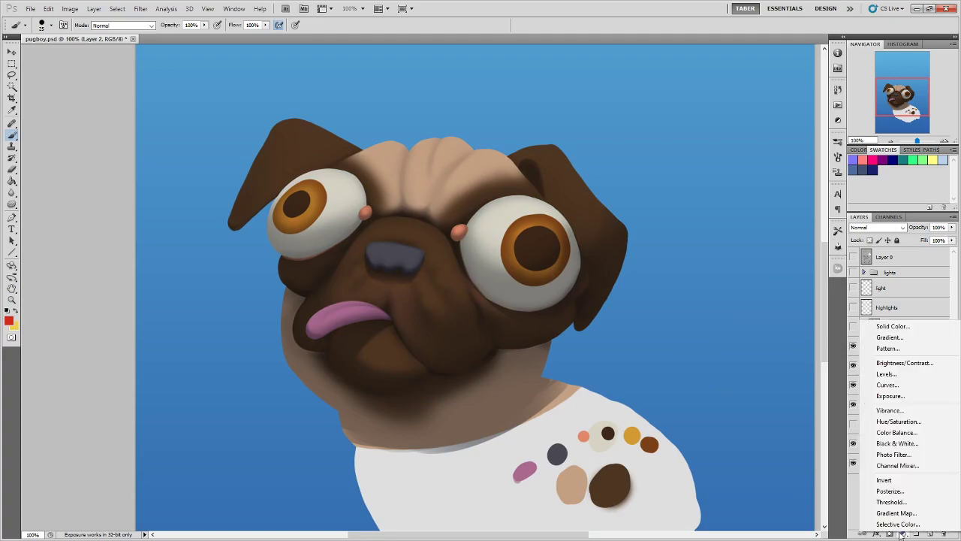
pyautogui.click(899, 422)
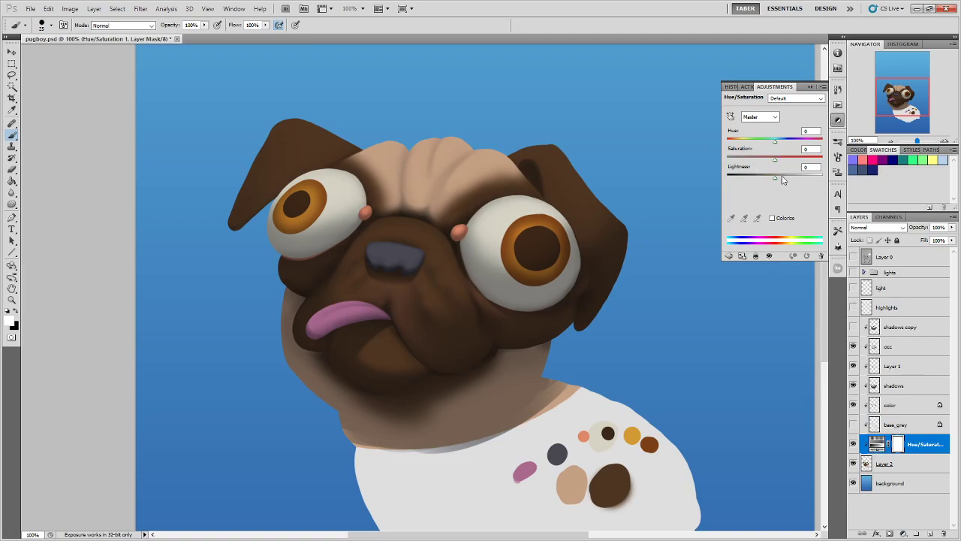
pyautogui.moveTo(776, 181)
pyautogui.mouseDown()
pyautogui.moveTo(786, 185)
pyautogui.moveTo(785, 164)
pyautogui.moveTo(785, 182)
pyautogui.mouseUp()
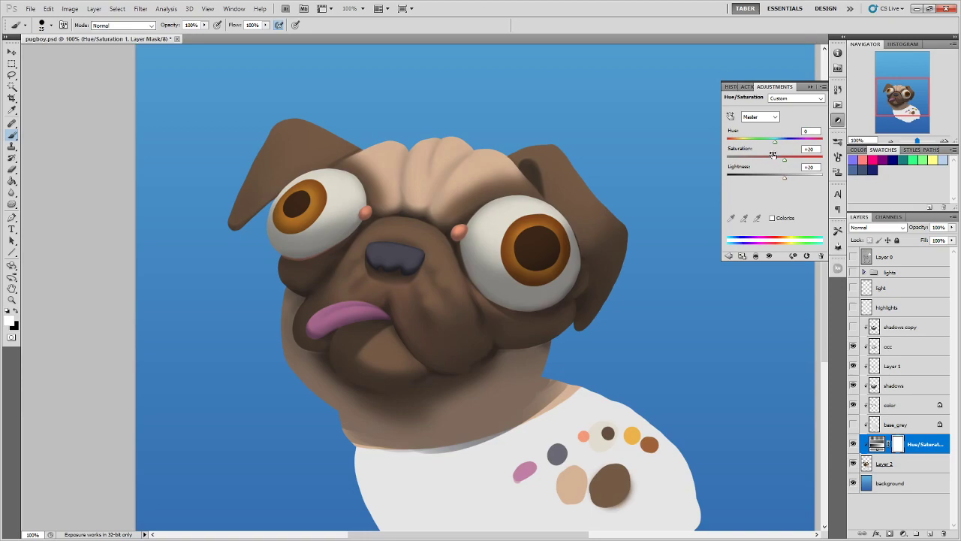
pyautogui.moveTo(774, 145); pyautogui.dragTo(785, 180)
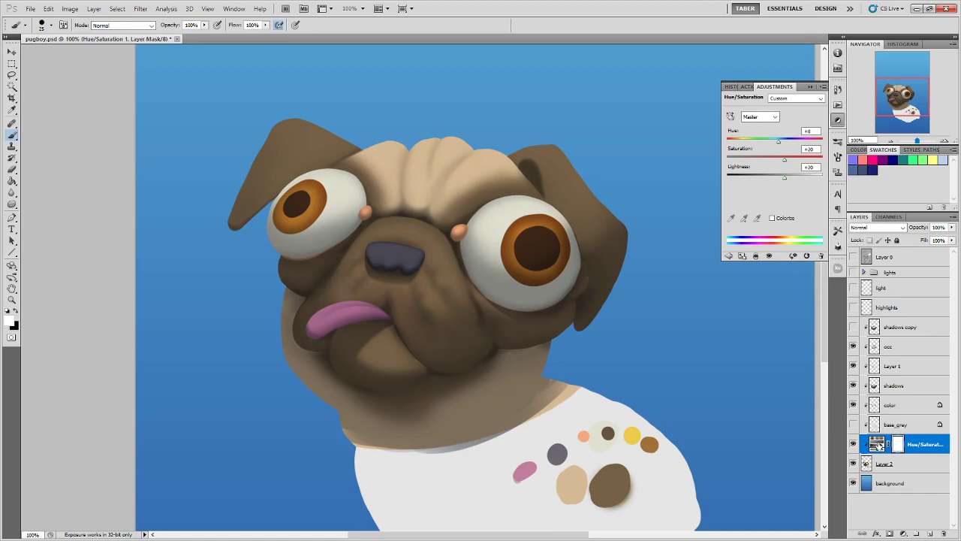
# Try Overlay, Hard Light, Lighter Color and Linear Burn blending on the Hue/Saturation adjustment layer, then return it to Normal
pyautogui.click(878, 444)
pyautogui.click(893, 228)
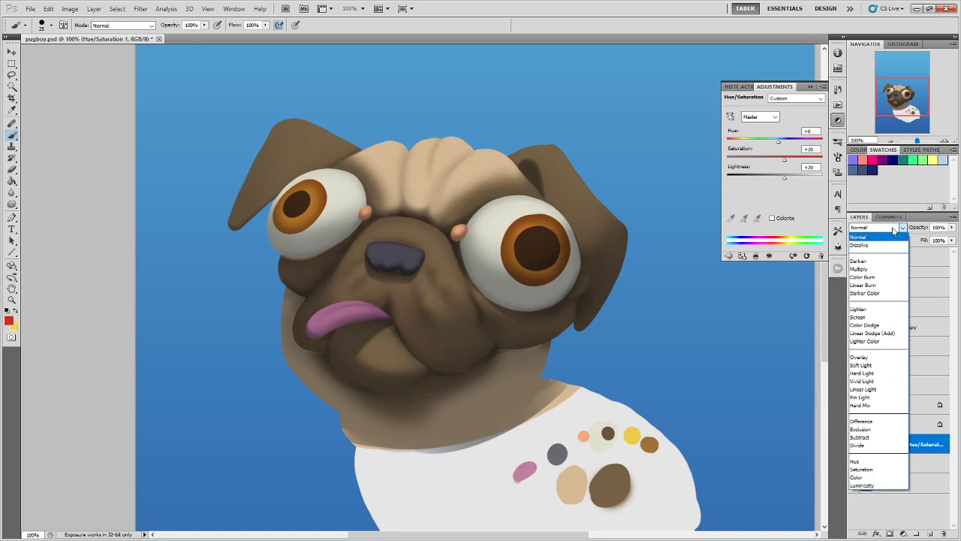
pyautogui.click(881, 358)
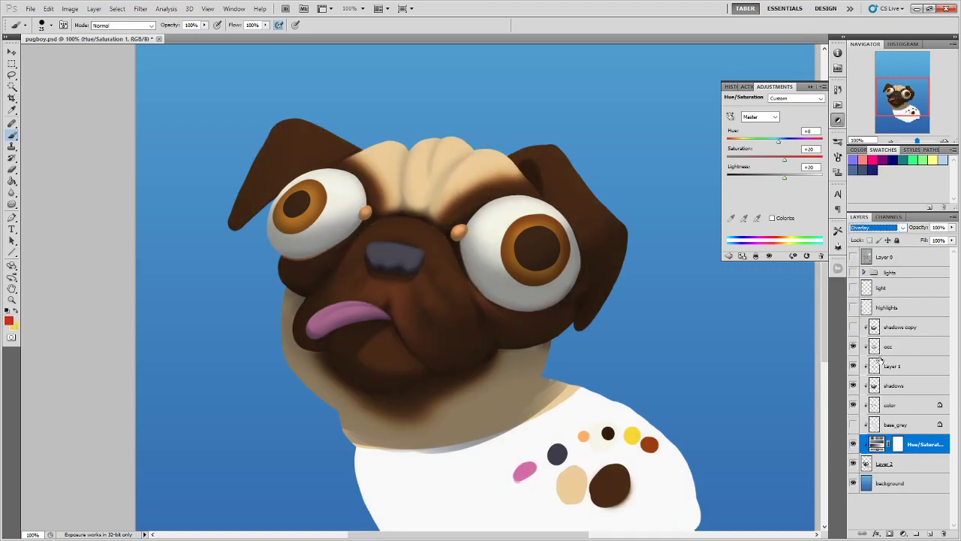
pyautogui.press('Down')
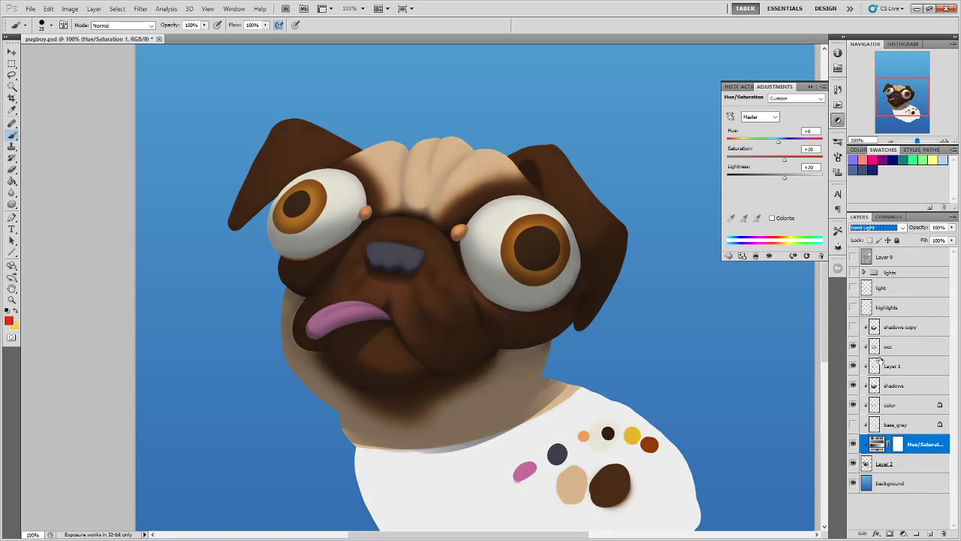
pyautogui.press('Up')
pyautogui.press('Up')
pyautogui.press('Up')
pyautogui.press('Up')
pyautogui.press('Up')
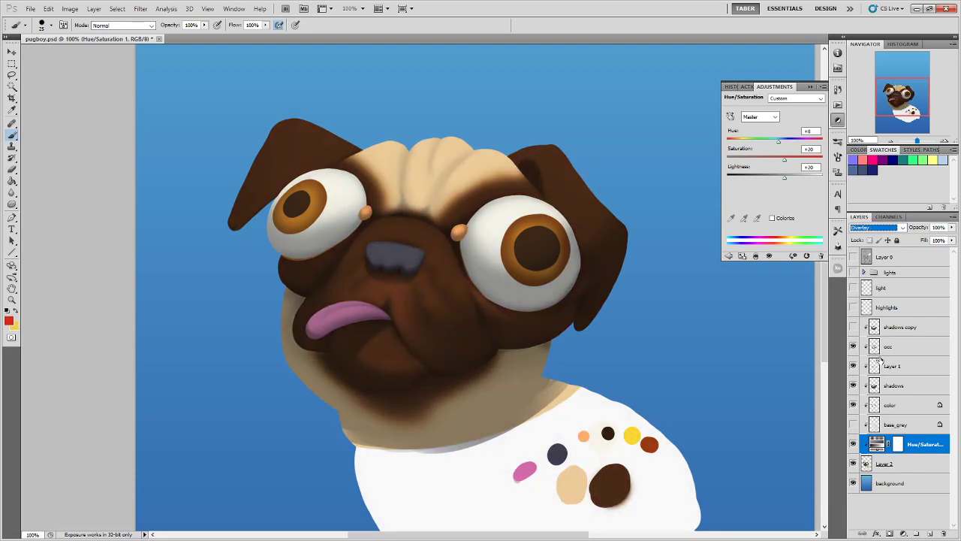
pyautogui.press('Down')
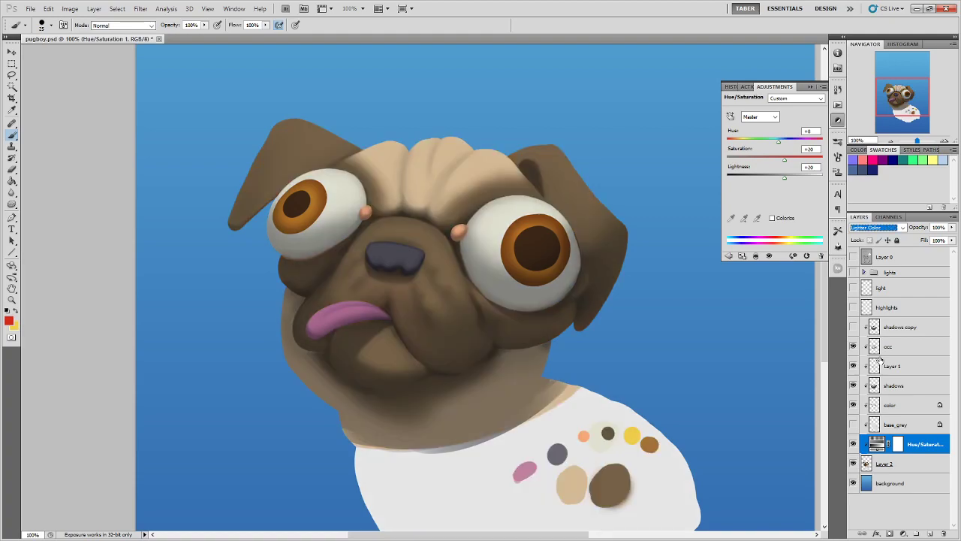
pyautogui.press('Up')
pyautogui.press('Up')
pyautogui.press('Up')
pyautogui.press('Up')
pyautogui.press('Up')
pyautogui.press('Up')
pyautogui.press('Up')
pyautogui.press('Up')
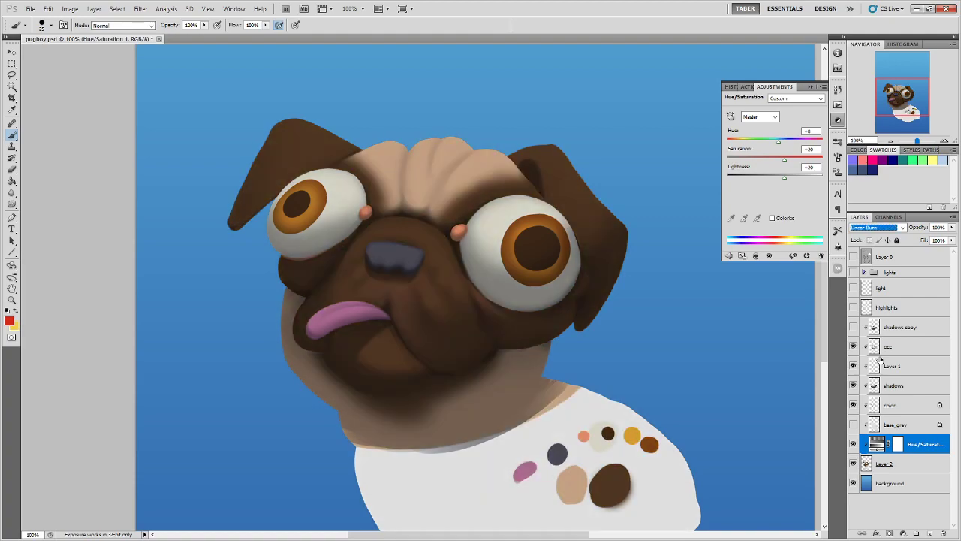
pyautogui.press('Up')
pyautogui.press('Up')
pyautogui.press('Up')
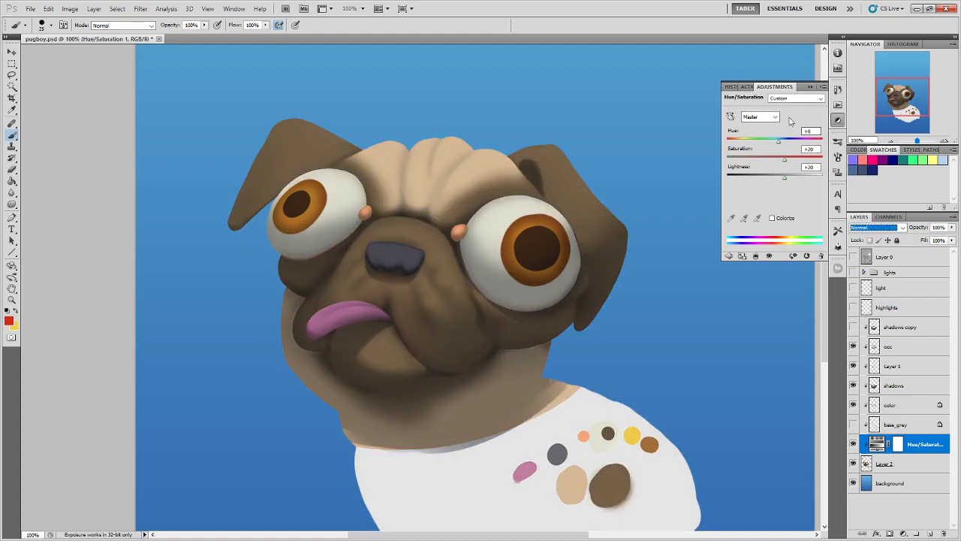
# Lower the Hue/Saturation adjustment layer's opacity to 56% and collapse its settings
pyautogui.click(952, 227)
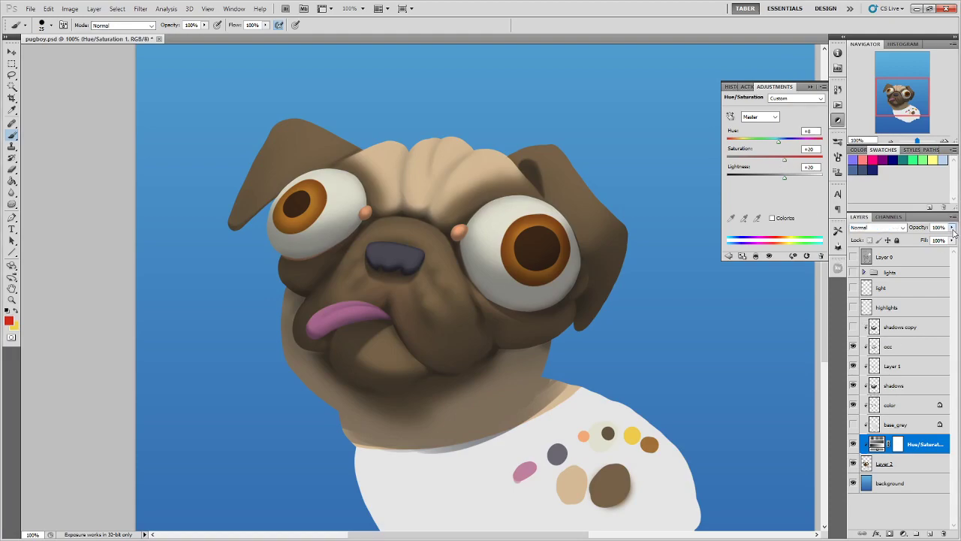
pyautogui.moveTo(935, 242)
pyautogui.mouseDown()
pyautogui.moveTo(897, 241)
pyautogui.moveTo(930, 238)
pyautogui.mouseUp()
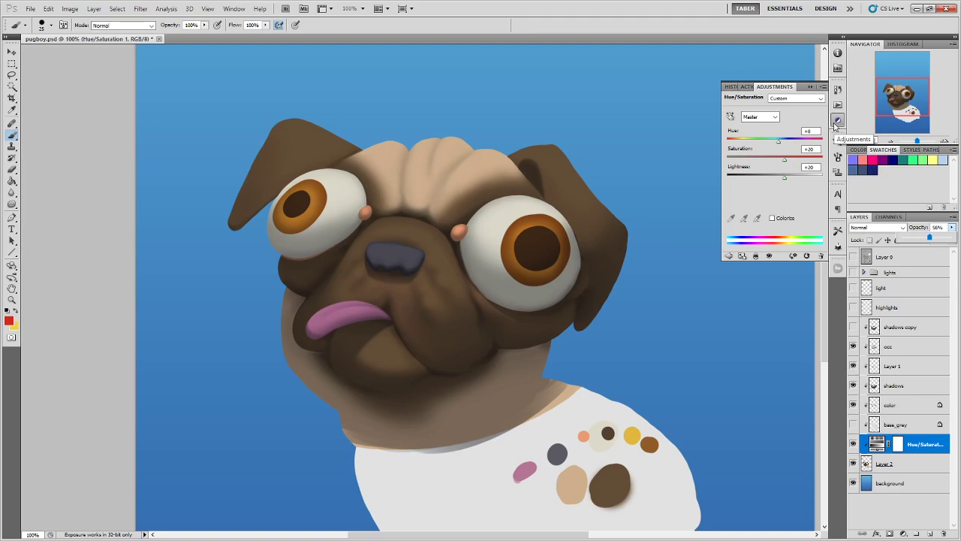
pyautogui.click(834, 123)
# Compare the recolored pug with the occ layer and then the shadows layer hidden and shown, leaving both shown
pyautogui.click(853, 347)
pyautogui.click(853, 346)
pyautogui.click(853, 346)
pyautogui.click(853, 346)
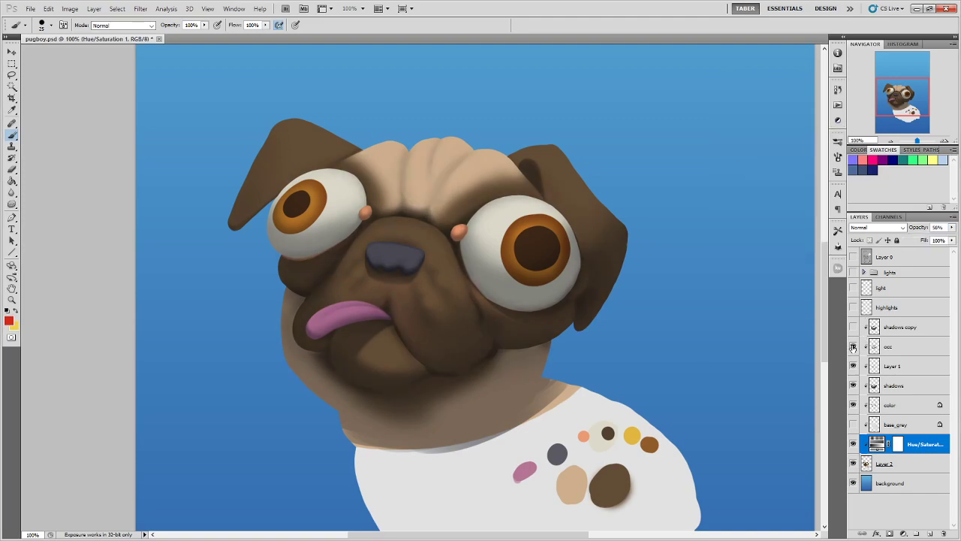
pyautogui.click(853, 386)
pyautogui.click(853, 385)
pyautogui.click(913, 385)
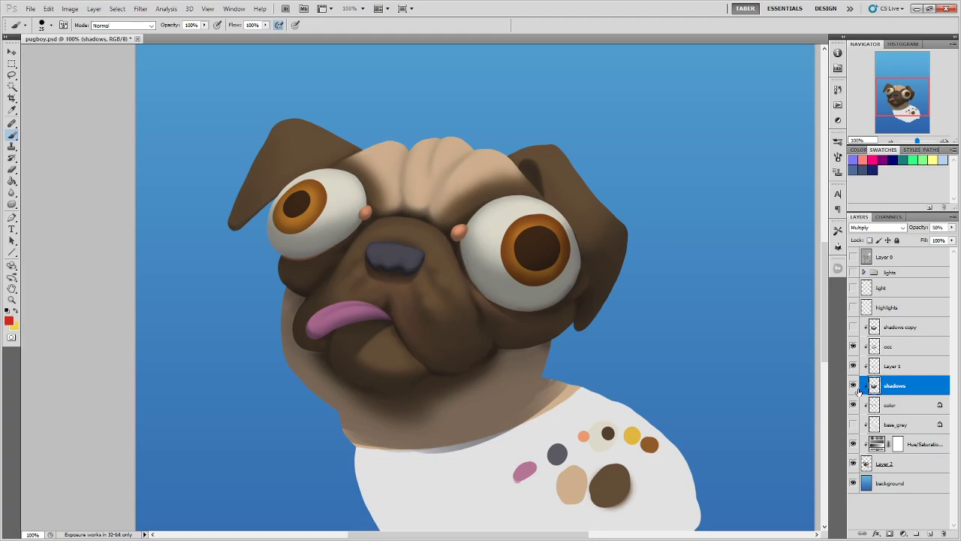
pyautogui.click(854, 385)
pyautogui.click(853, 386)
# Add a Color Overlay to the shadows layer and set its color to a medium blue with hue 216°
pyautogui.doubleClick(916, 385)
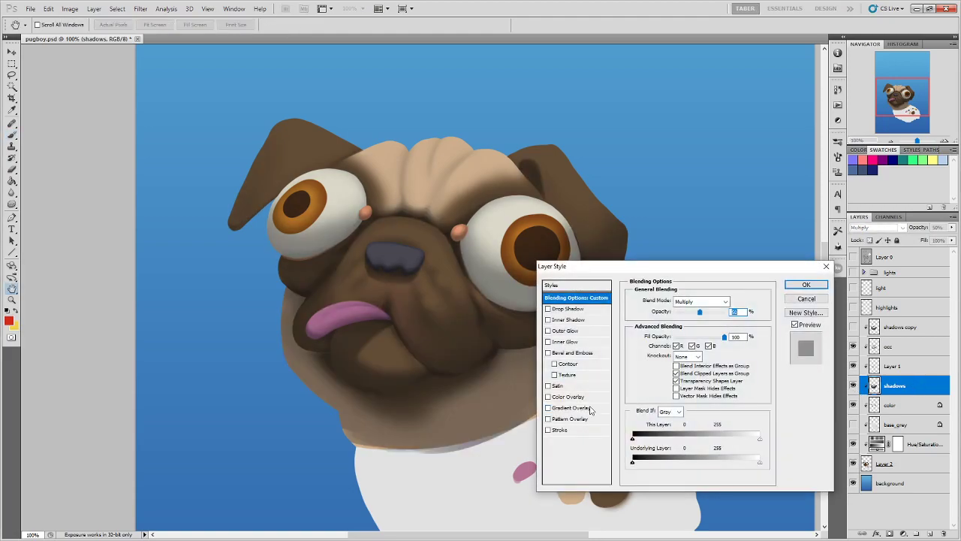
pyautogui.click(568, 397)
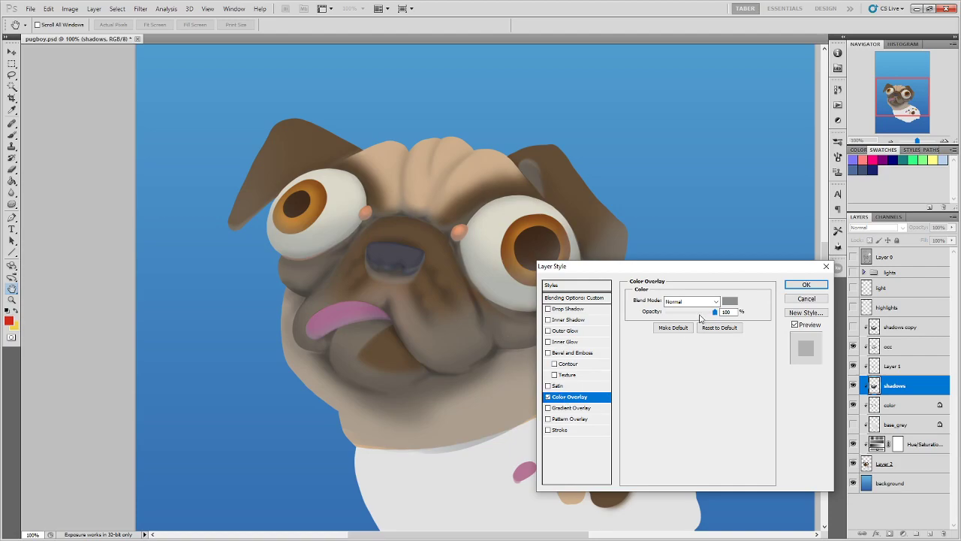
pyautogui.click(730, 302)
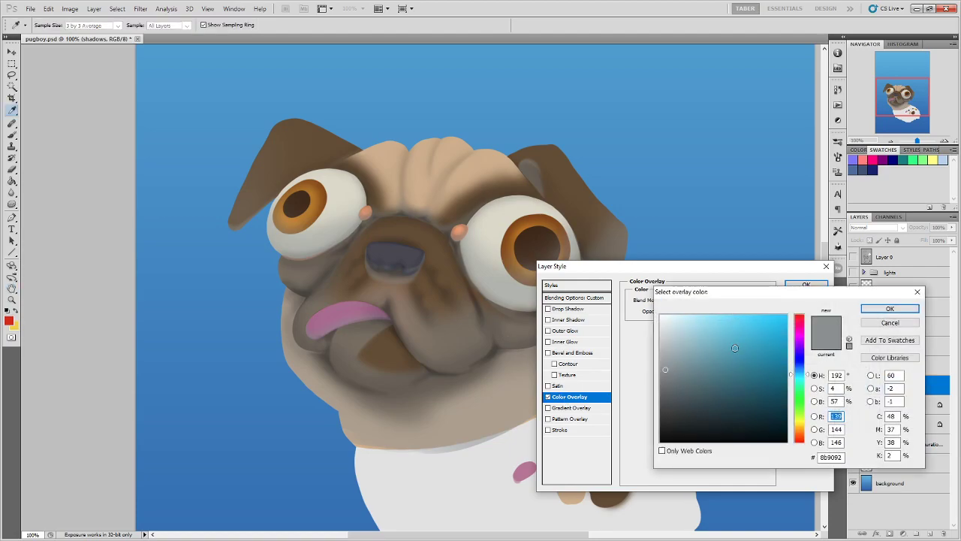
pyautogui.moveTo(801, 373); pyautogui.dragTo(801, 365)
pyautogui.click(751, 330)
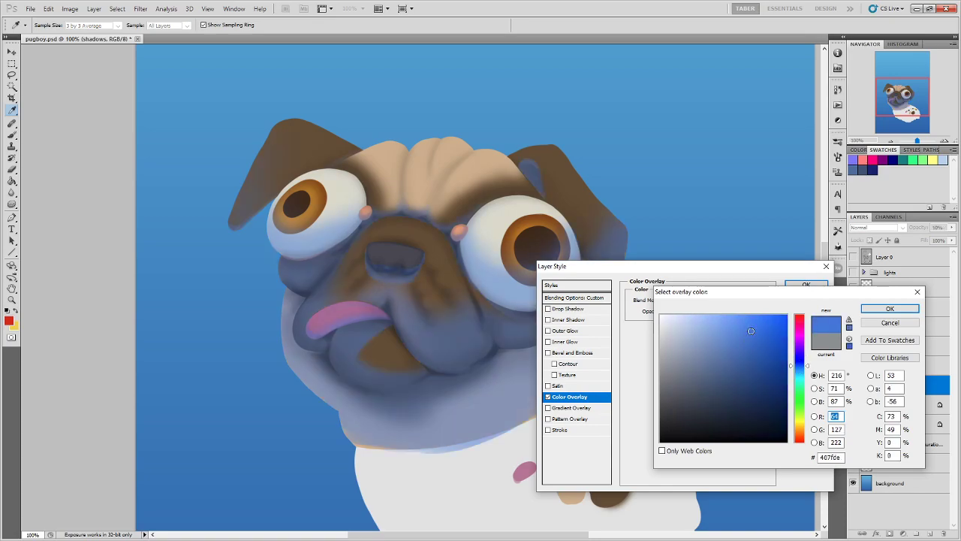
pyautogui.click(751, 333)
pyautogui.click(887, 310)
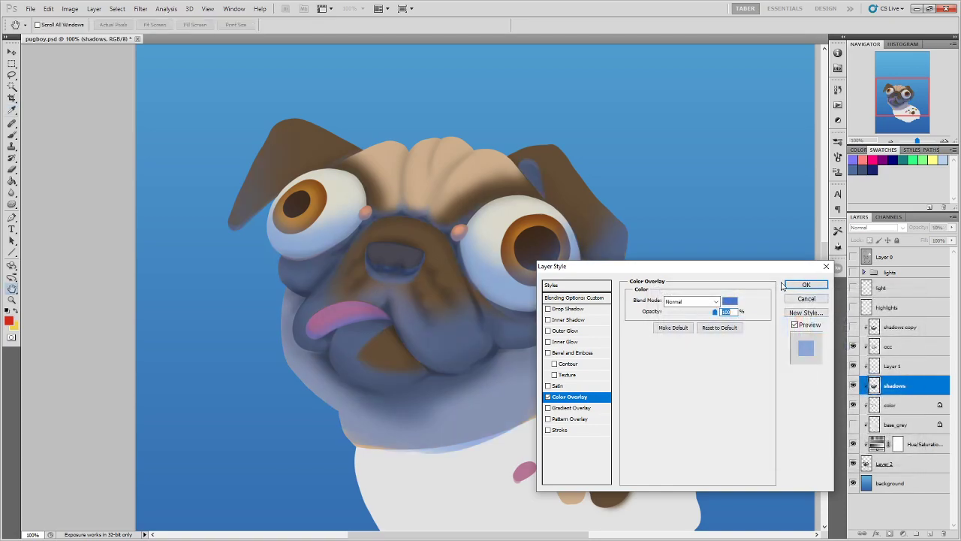
# Apply the shadows layer's Color Overlay and darken its color to navy #0f3061
pyautogui.click(800, 286)
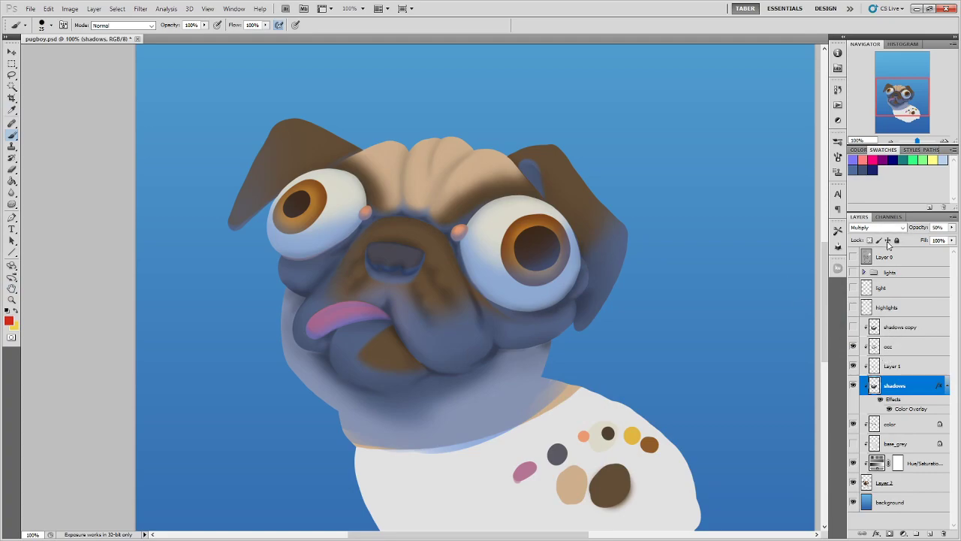
pyautogui.doubleClick(915, 389)
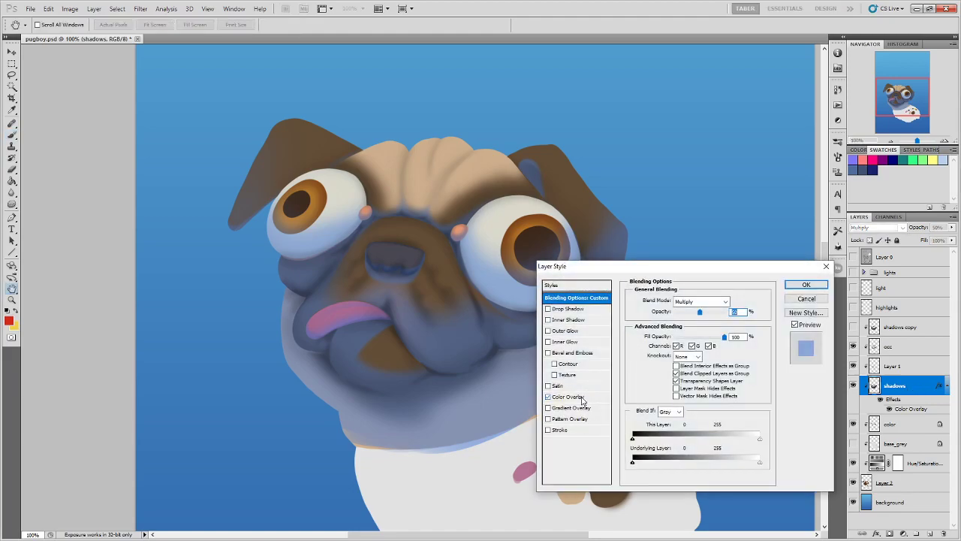
pyautogui.click(582, 398)
pyautogui.click(729, 302)
pyautogui.moveTo(761, 353); pyautogui.dragTo(767, 394)
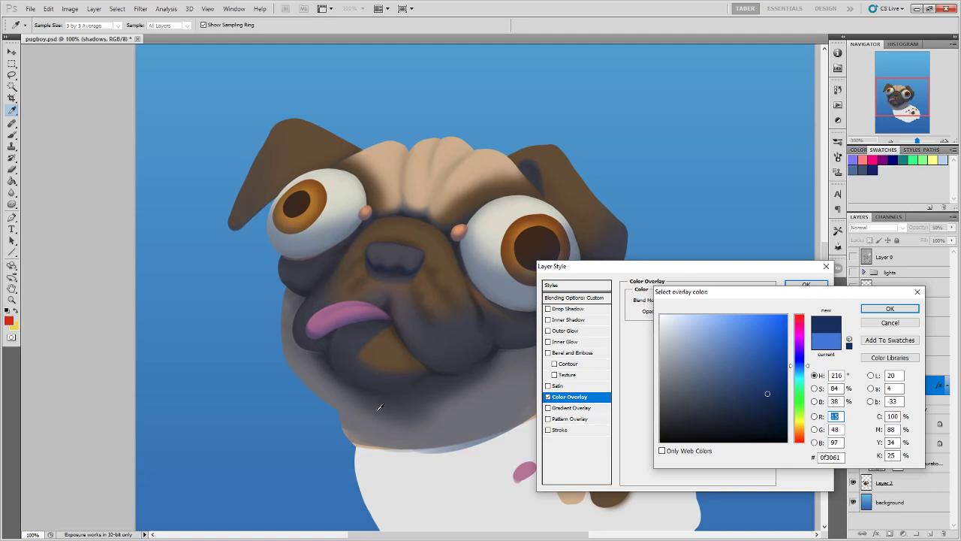
pyautogui.click(890, 309)
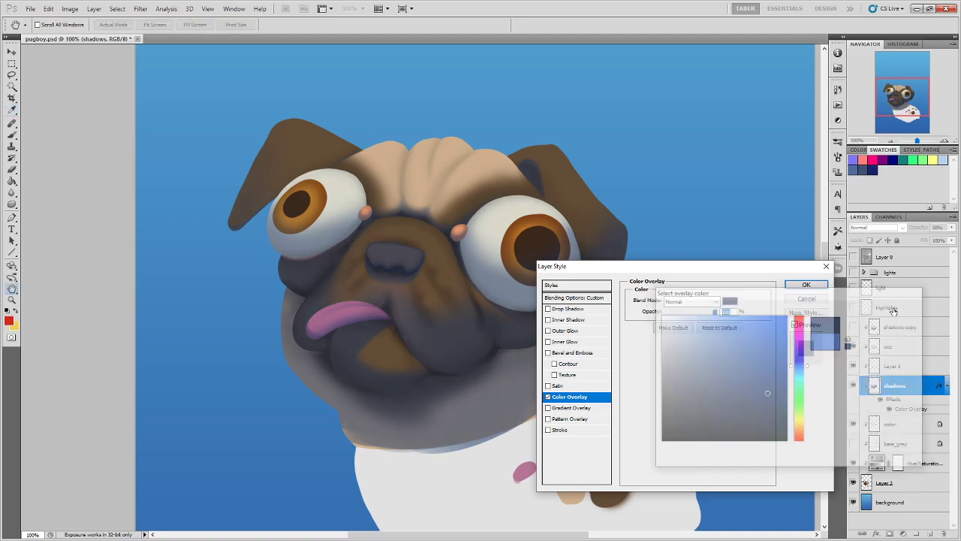
pyautogui.click(806, 285)
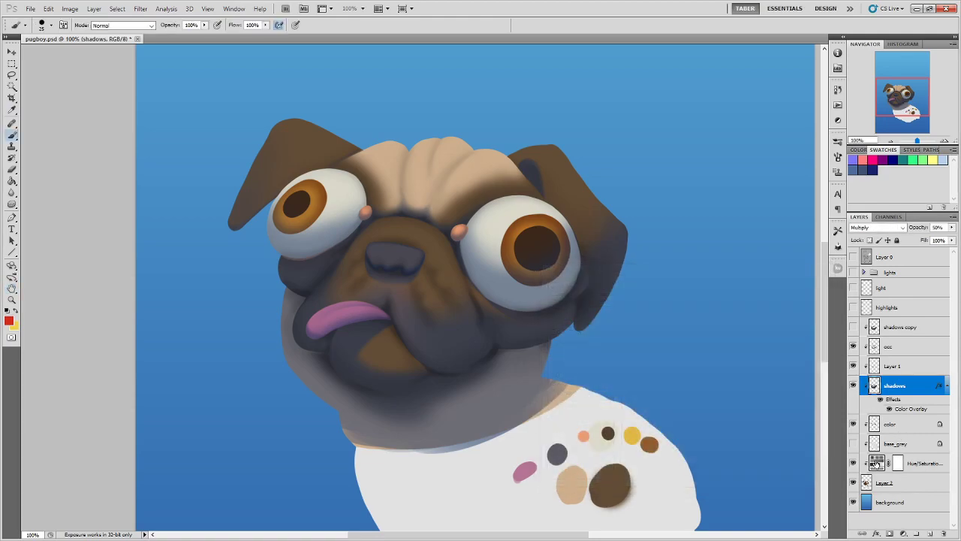
# Adjust the Hue/Saturation adjustment layer to hue +33, saturation +72 and lightness +52
pyautogui.click(876, 463)
pyautogui.doubleClick(877, 463)
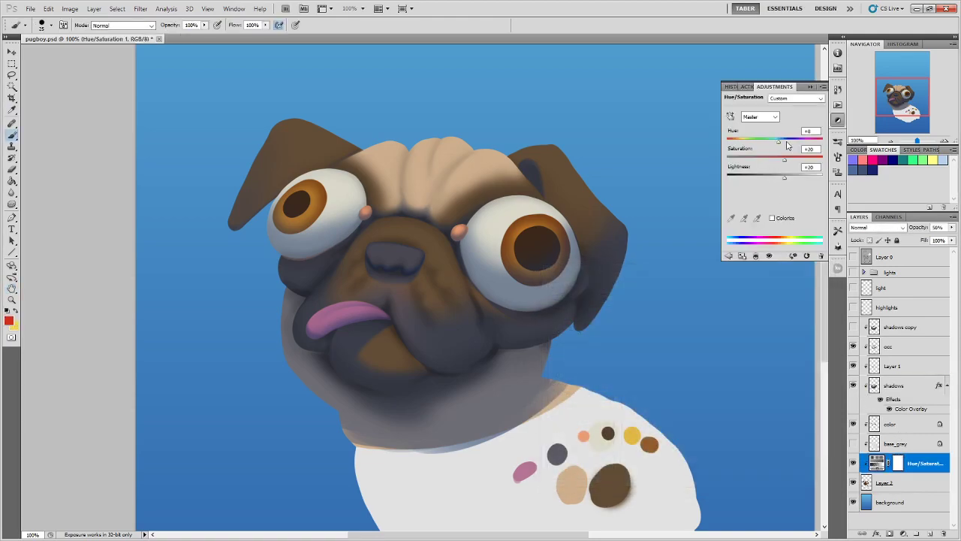
pyautogui.moveTo(781, 142)
pyautogui.mouseDown()
pyautogui.moveTo(797, 146)
pyautogui.moveTo(723, 150)
pyautogui.moveTo(797, 154)
pyautogui.moveTo(794, 175)
pyautogui.moveTo(809, 181)
pyautogui.moveTo(799, 176)
pyautogui.moveTo(809, 160)
pyautogui.moveTo(790, 143)
pyautogui.mouseUp()
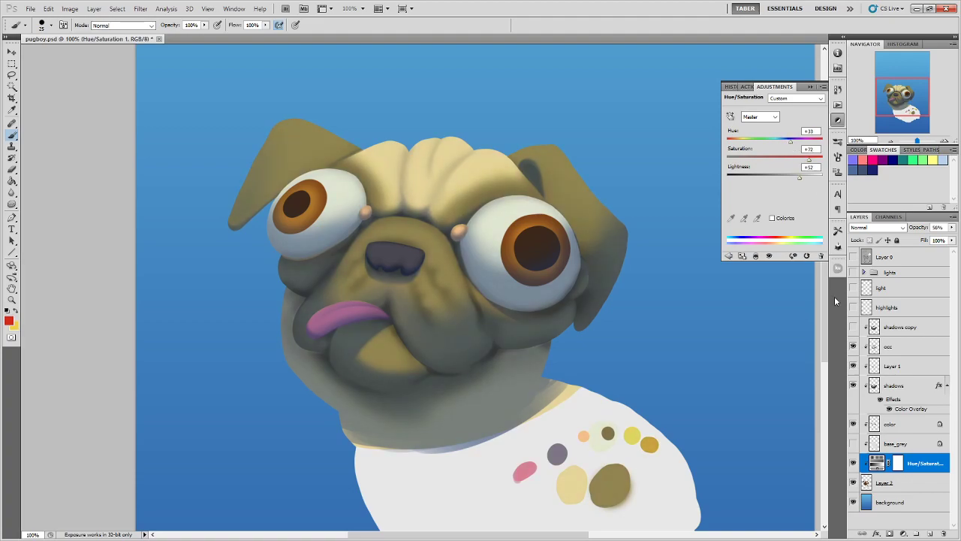
# Fine-tune the dark blue of the shadows layer's Color Overlay and apply it
pyautogui.doubleClick(914, 385)
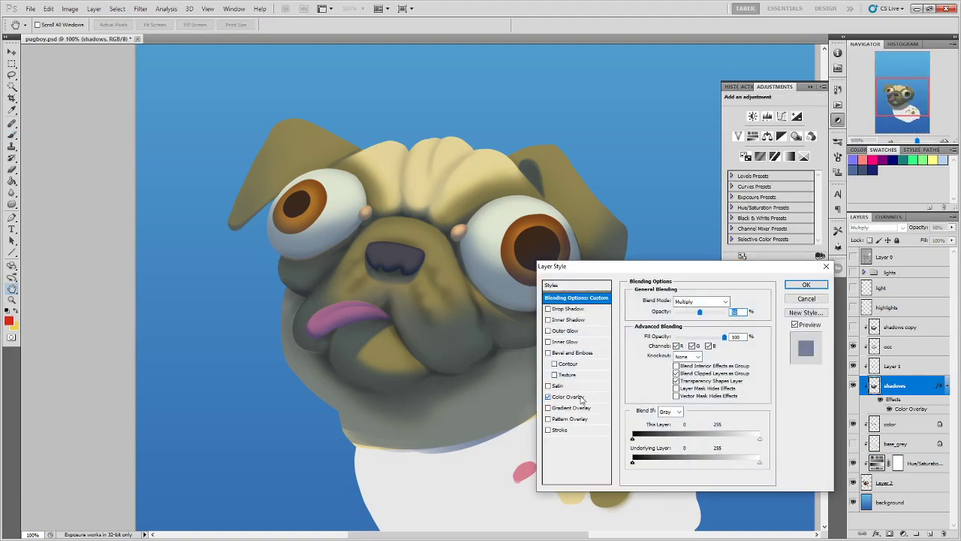
pyautogui.click(585, 397)
pyautogui.click(729, 301)
pyautogui.moveTo(778, 383)
pyautogui.mouseDown()
pyautogui.moveTo(774, 350)
pyautogui.moveTo(772, 390)
pyautogui.mouseUp()
pyautogui.click(889, 310)
pyautogui.click(806, 286)
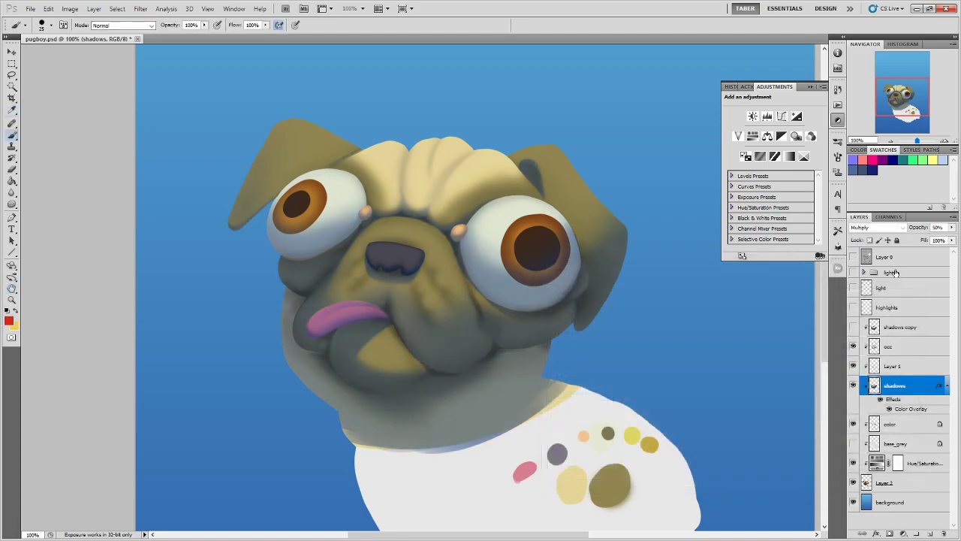
# Raise the shadows layer's opacity to 70% and collapse the adjustment settings
pyautogui.click(952, 227)
pyautogui.moveTo(954, 233); pyautogui.dragTo(938, 239)
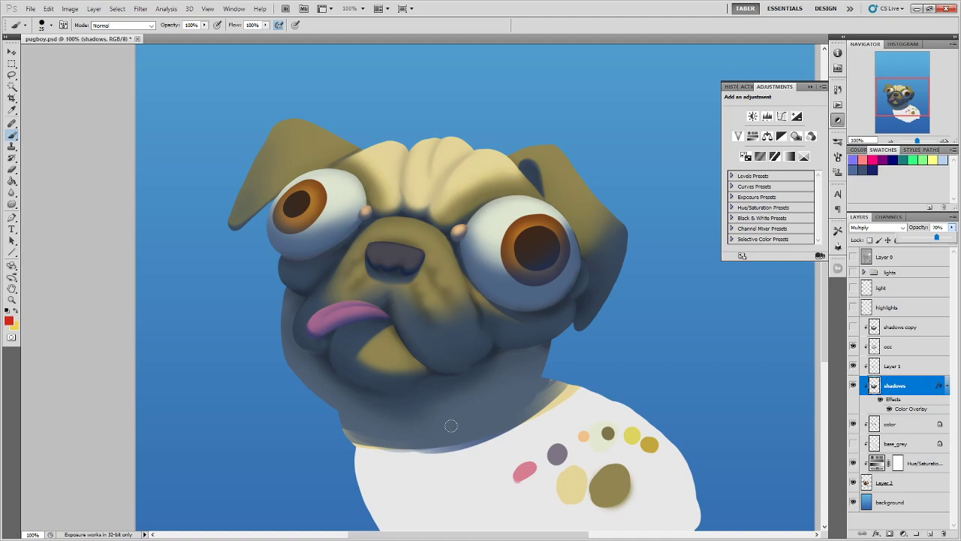
pyautogui.click(838, 121)
pyautogui.hotkey('ctrl', '-')
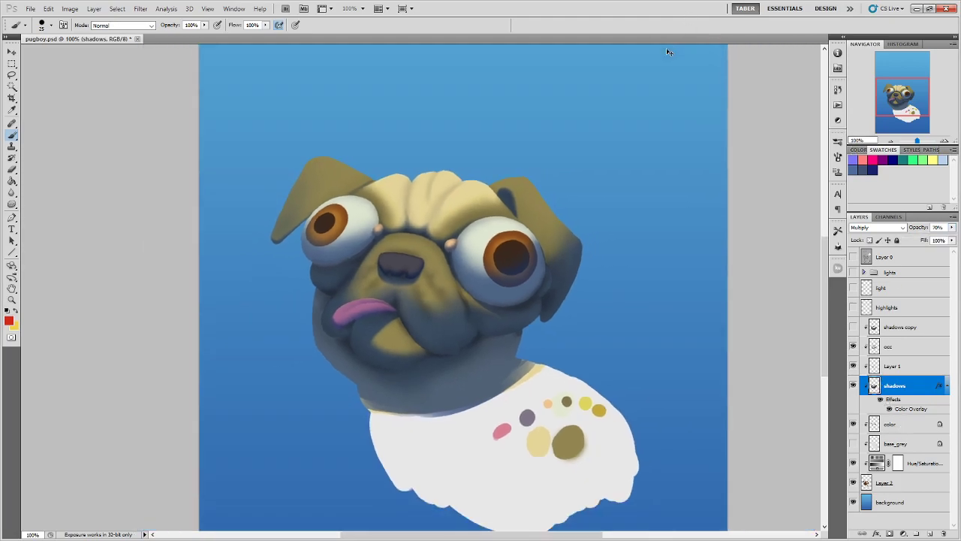
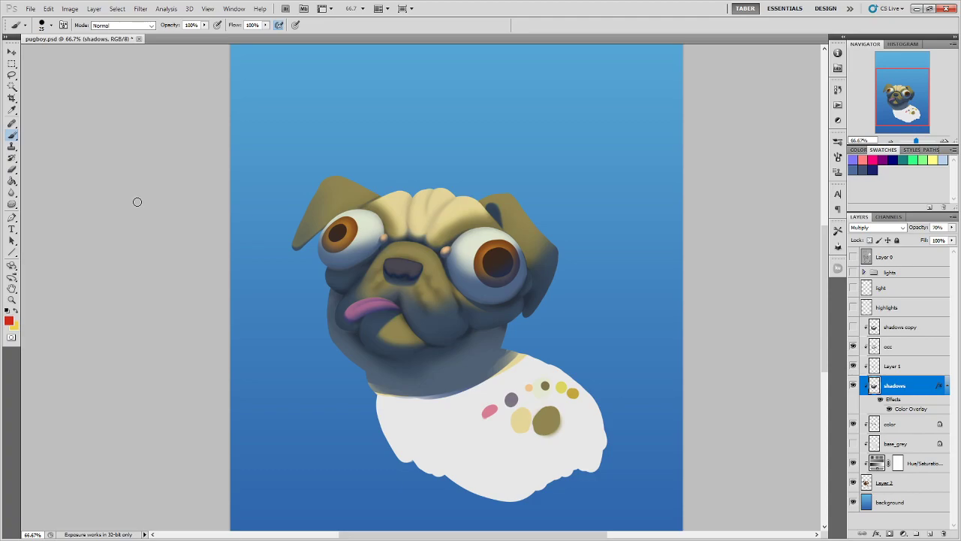
pyautogui.click(30, 10)
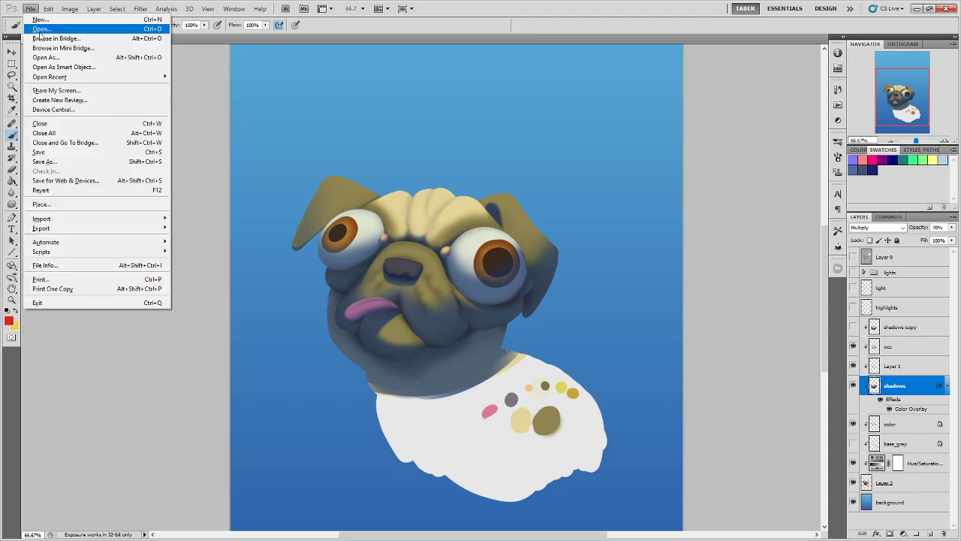
pyautogui.moveTo(116, 77)
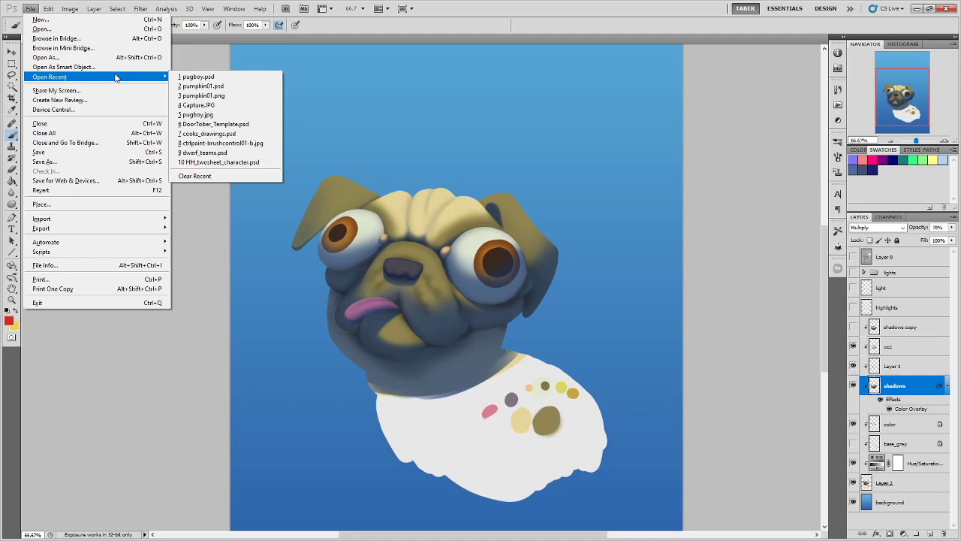
pyautogui.click(449, 21)
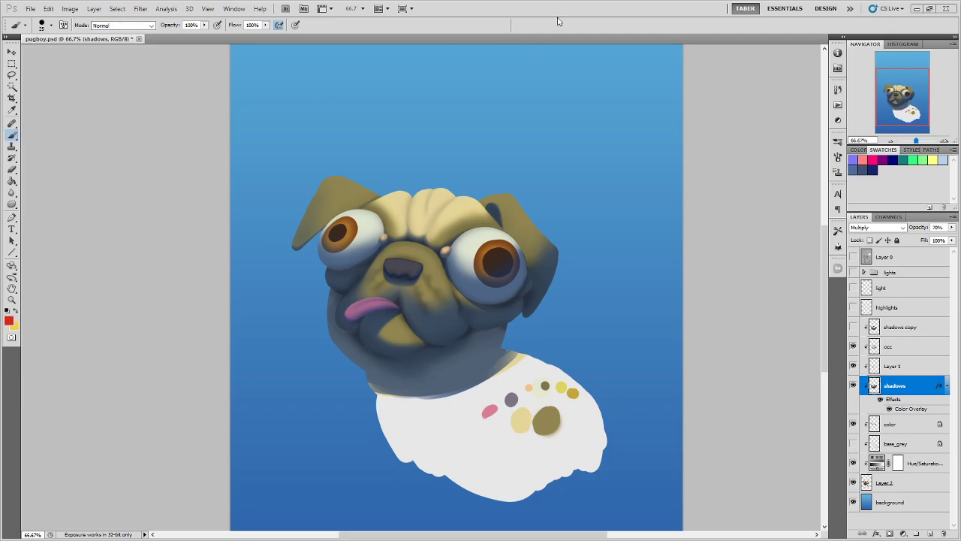
# Delete the Hue/Saturation adjustment layer and hide the shadows layer's effects
pyautogui.click(875, 466)
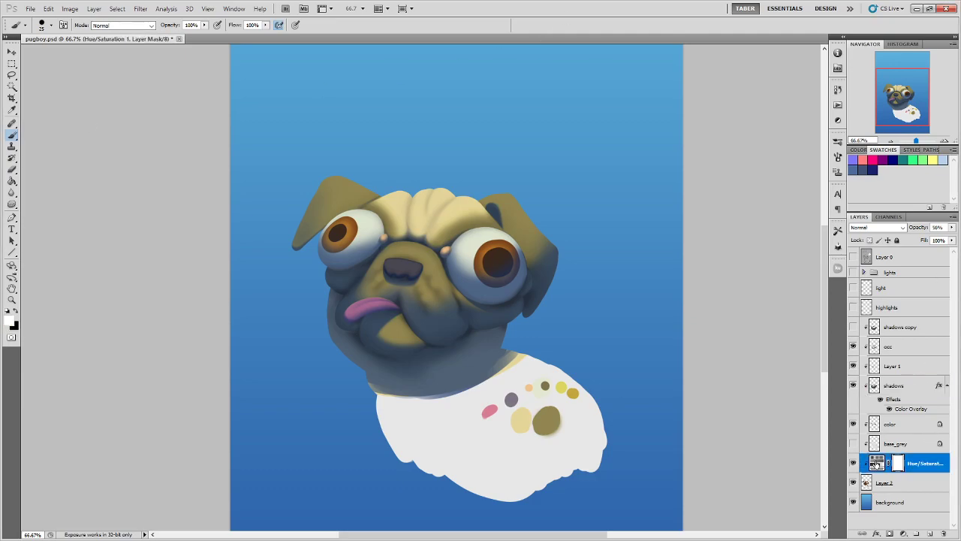
pyautogui.moveTo(875, 466); pyautogui.dragTo(944, 534)
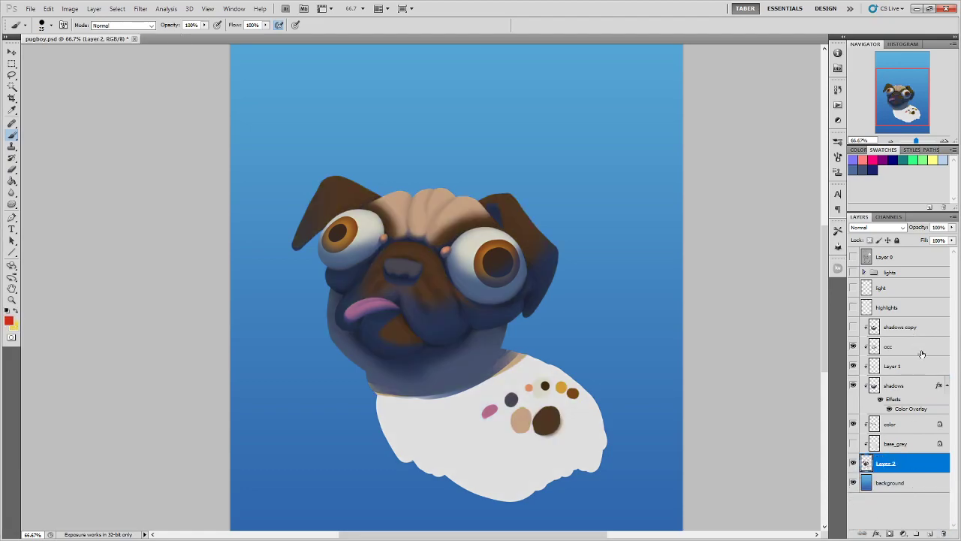
pyautogui.click(924, 386)
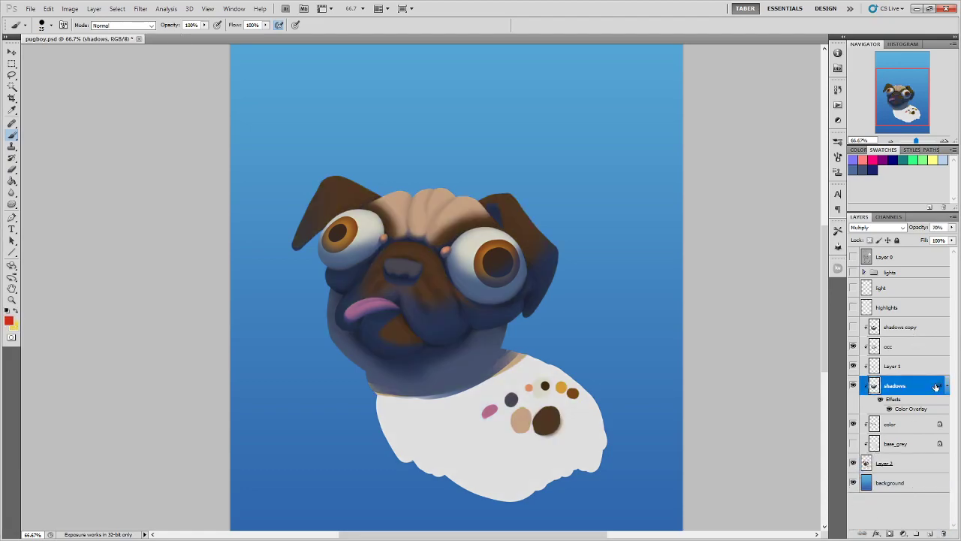
pyautogui.click(882, 399)
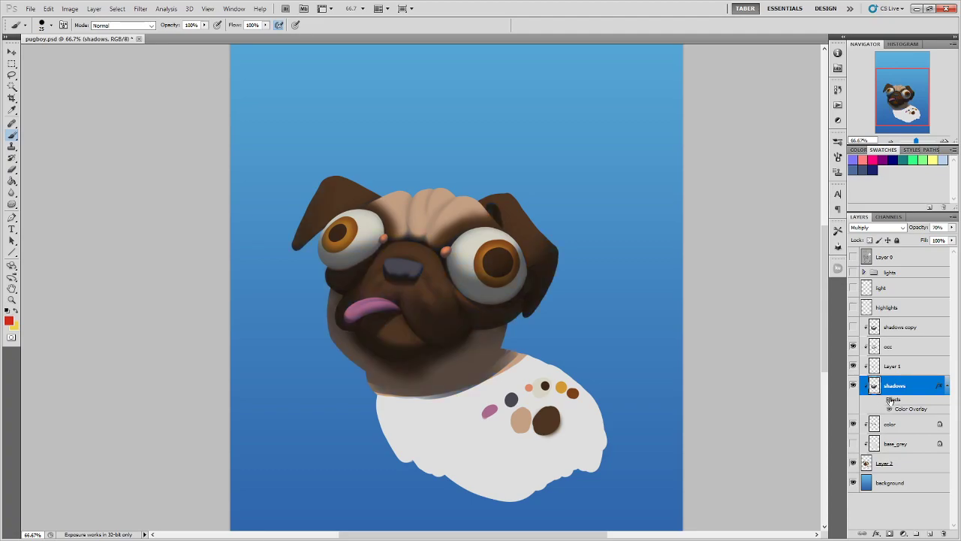
# Show the Layer 0 sketch and make it the active layer
pyautogui.click(918, 347)
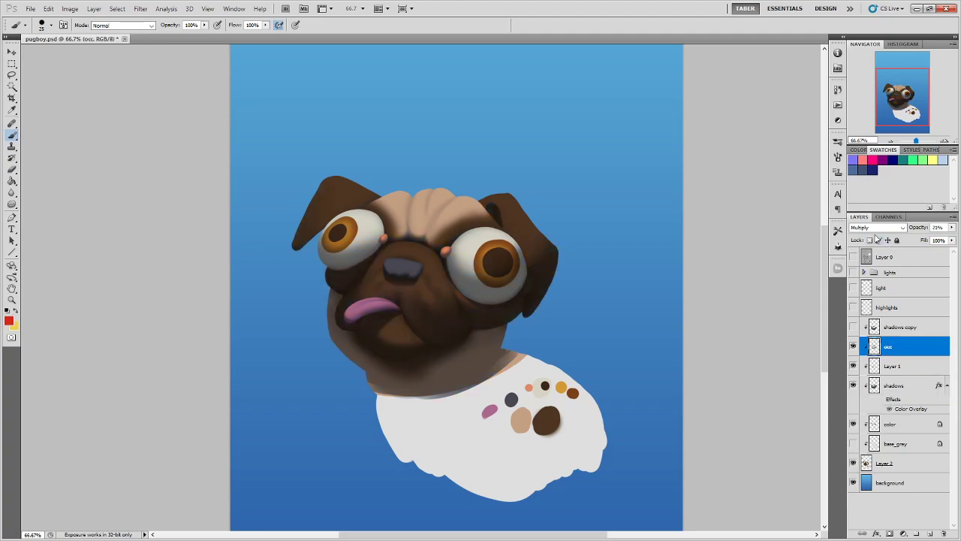
pyautogui.click(853, 257)
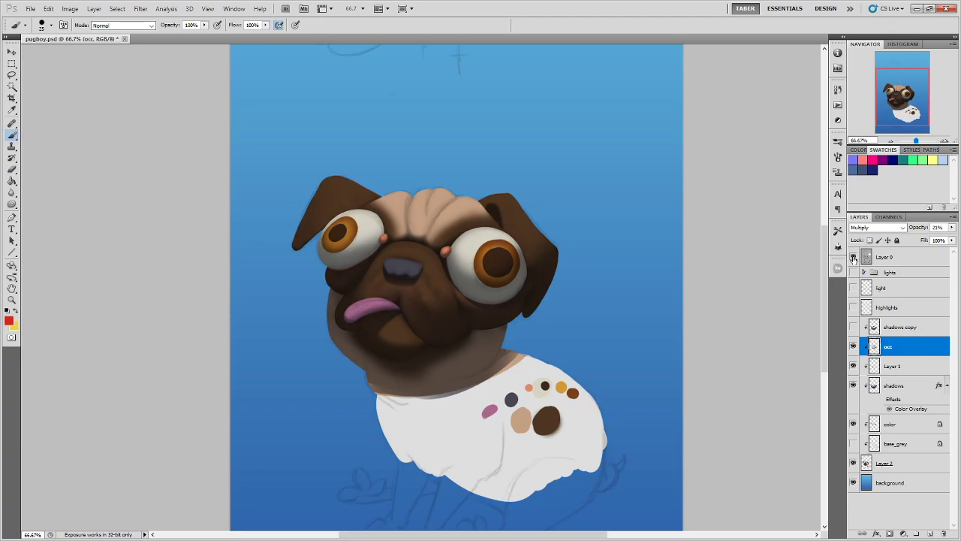
pyautogui.click(904, 256)
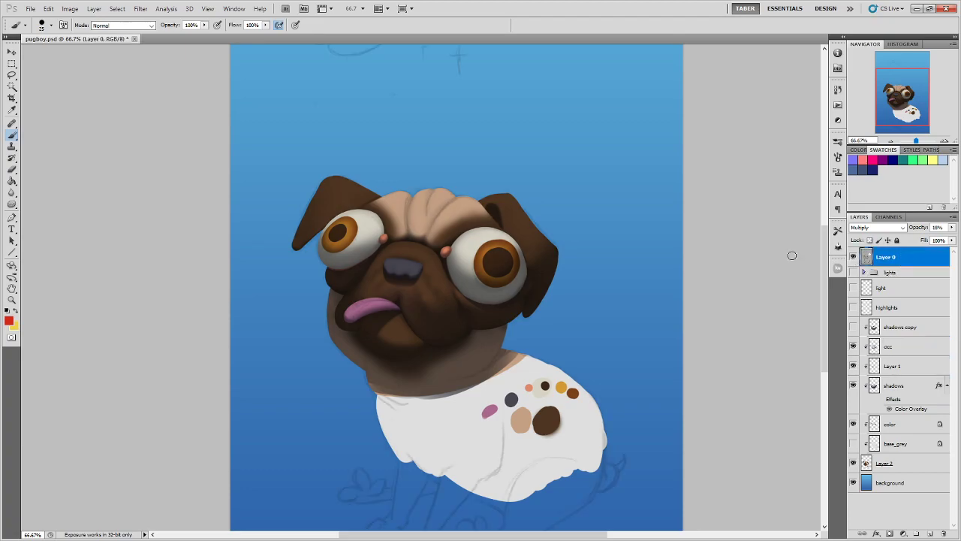
# Add a Hue/Saturation adjustment layer above Layer 0 with saturation -100 and lightness +13
pyautogui.click(905, 534)
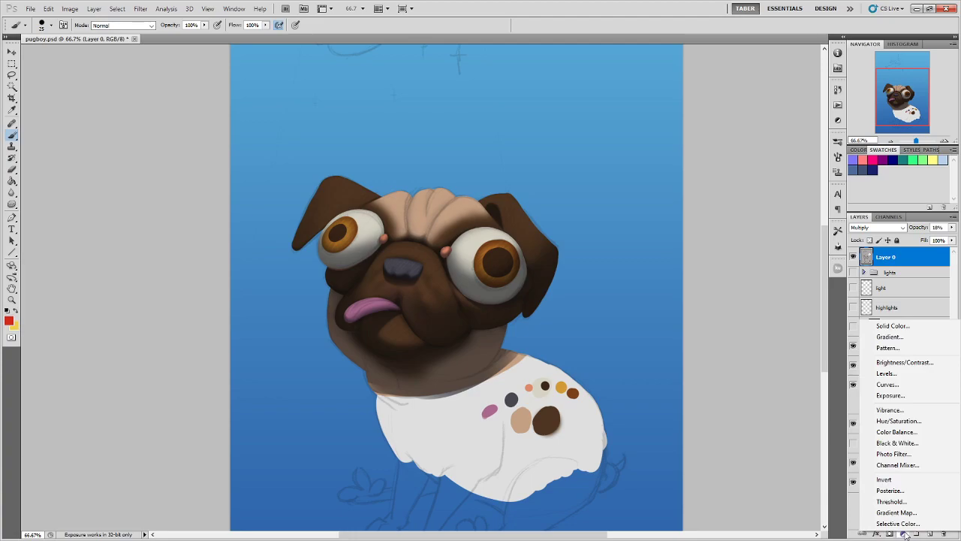
pyautogui.click(937, 421)
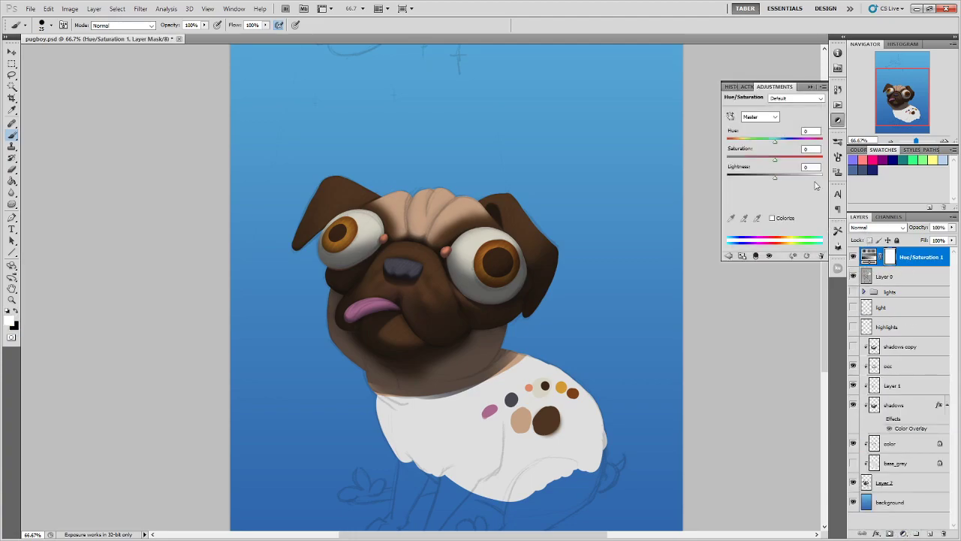
pyautogui.moveTo(775, 160); pyautogui.dragTo(671, 169)
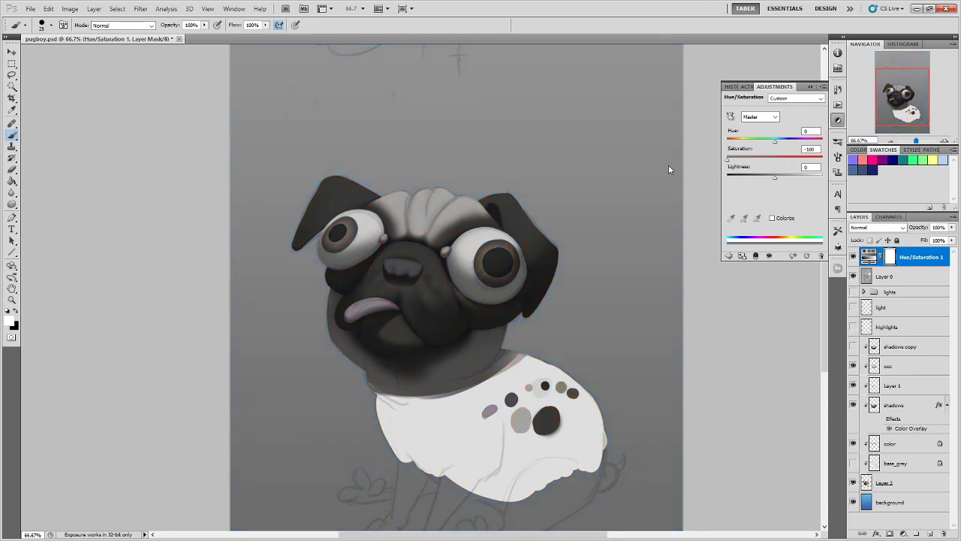
pyautogui.moveTo(777, 176); pyautogui.dragTo(781, 181)
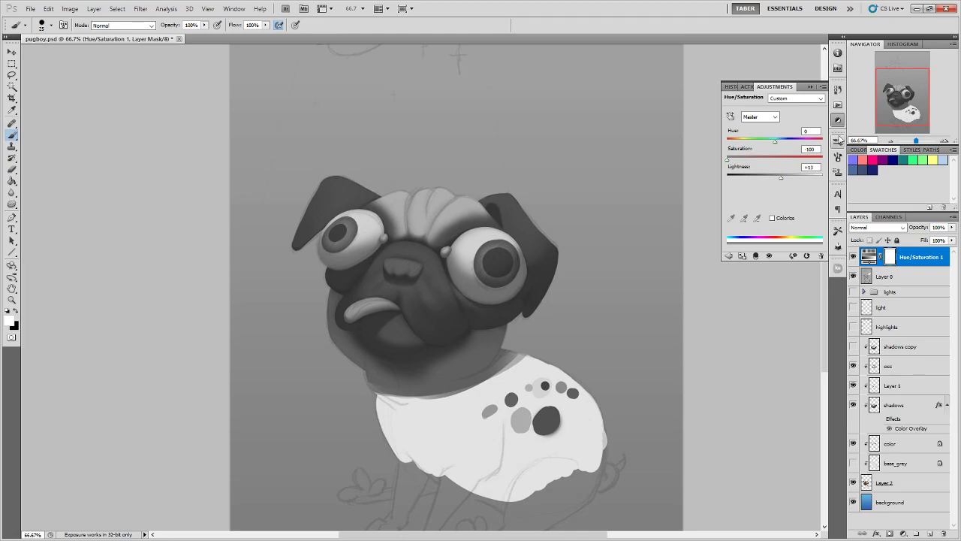
pyautogui.click(838, 119)
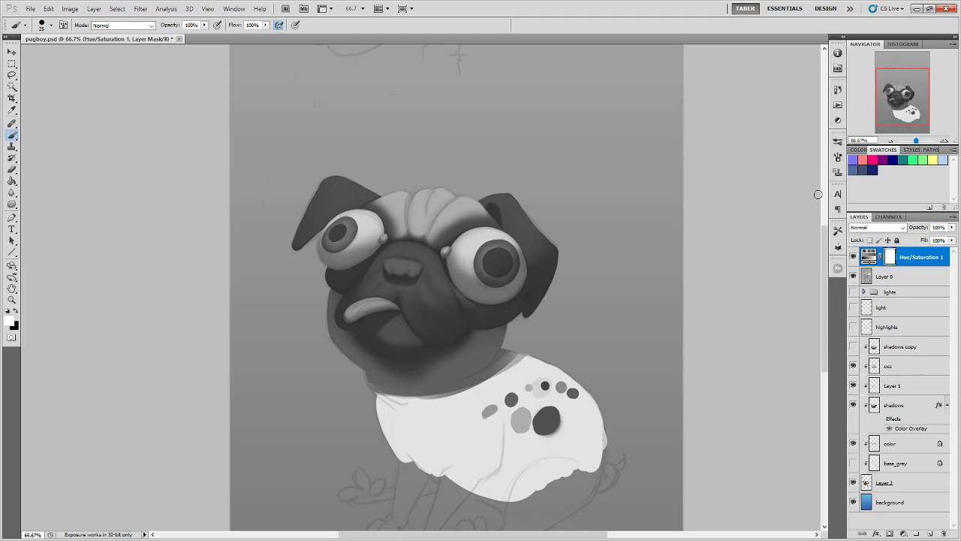
# Add a new layer above the adjustment and paint a solid red circle over the pug's muzzle with an enlarged brush
pyautogui.click(929, 533)
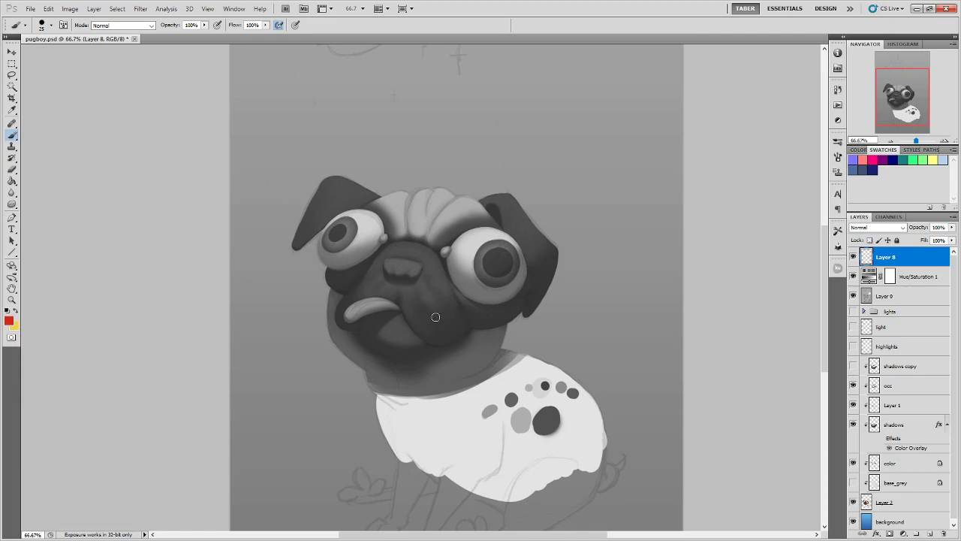
pyautogui.press(']')
pyautogui.press(']')
pyautogui.press(']')
pyautogui.press(']')
pyautogui.press(']')
pyautogui.press(']')
pyautogui.press(']')
pyautogui.press(']')
pyautogui.press(']')
pyautogui.press(']')
pyautogui.moveTo(406, 300)
pyautogui.mouseDown()
pyautogui.moveTo(448, 353)
pyautogui.moveTo(452, 340)
pyautogui.moveTo(440, 325)
pyautogui.moveTo(448, 296)
pyautogui.moveTo(402, 328)
pyautogui.moveTo(386, 264)
pyautogui.moveTo(433, 262)
pyautogui.moveTo(434, 313)
pyautogui.moveTo(379, 319)
pyautogui.moveTo(406, 323)
pyautogui.mouseUp()
pyautogui.press(']')
pyautogui.press(']')
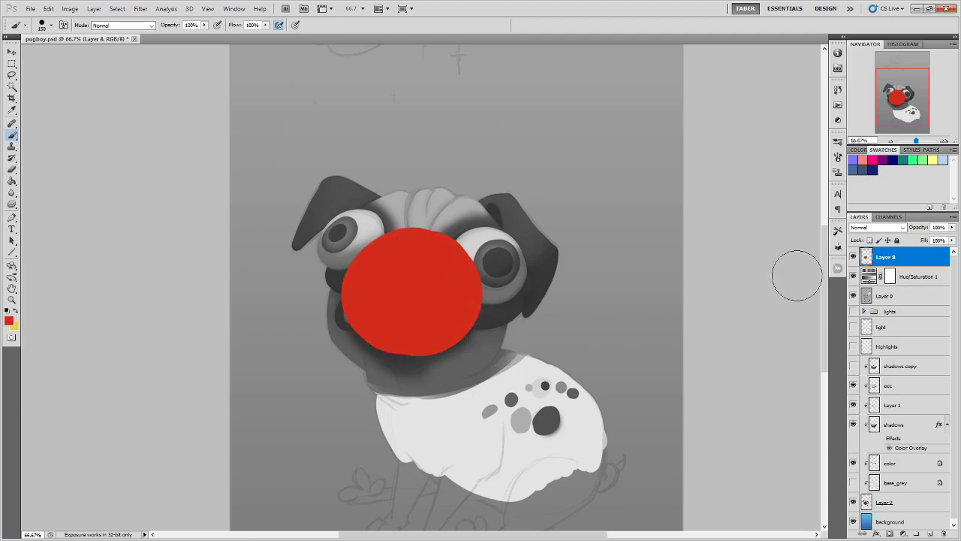
# Try Color, Hue and Saturation blending on the red paint layer
pyautogui.click(898, 228)
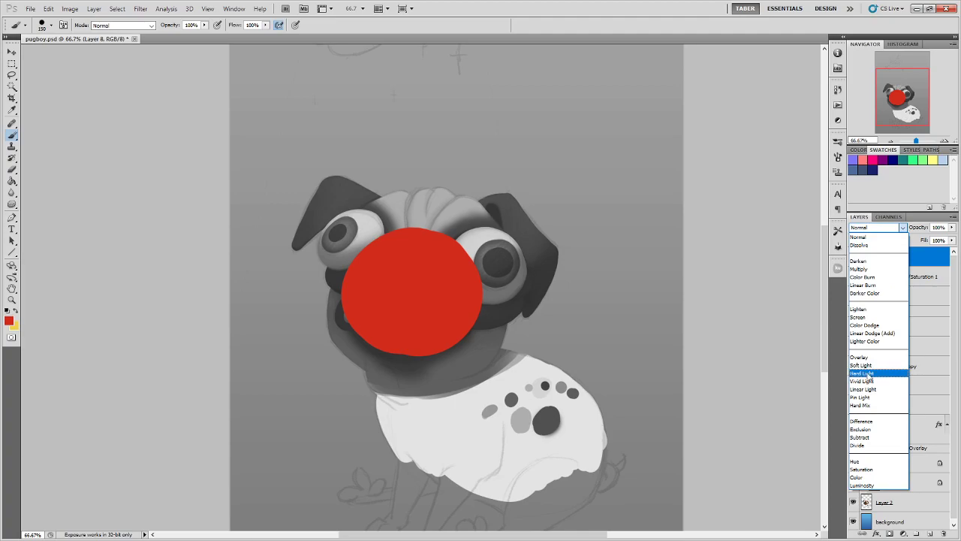
pyautogui.click(863, 477)
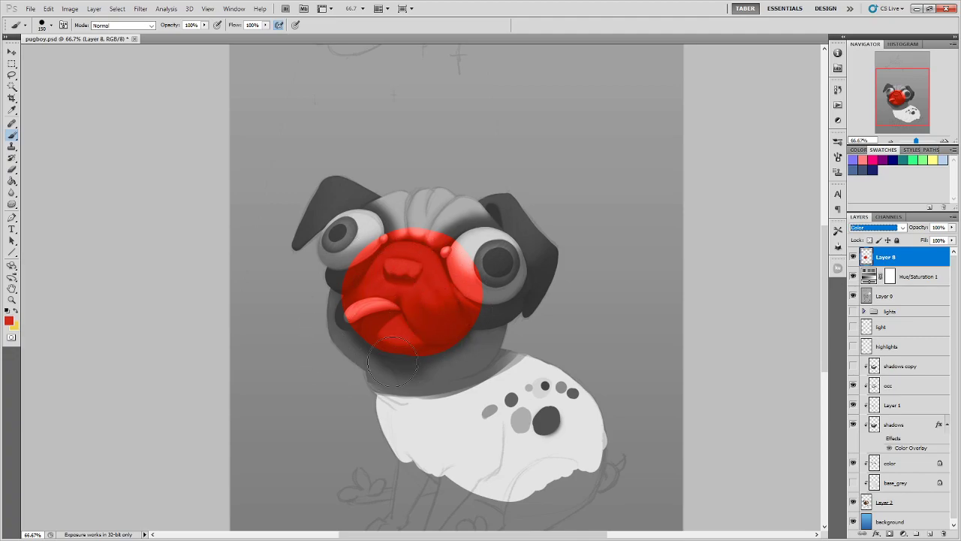
pyautogui.click(903, 228)
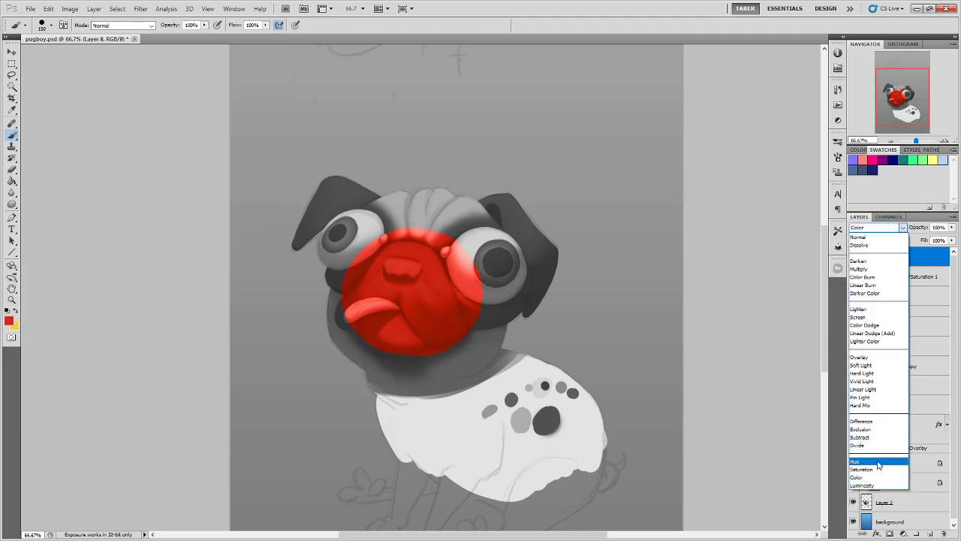
pyautogui.click(878, 461)
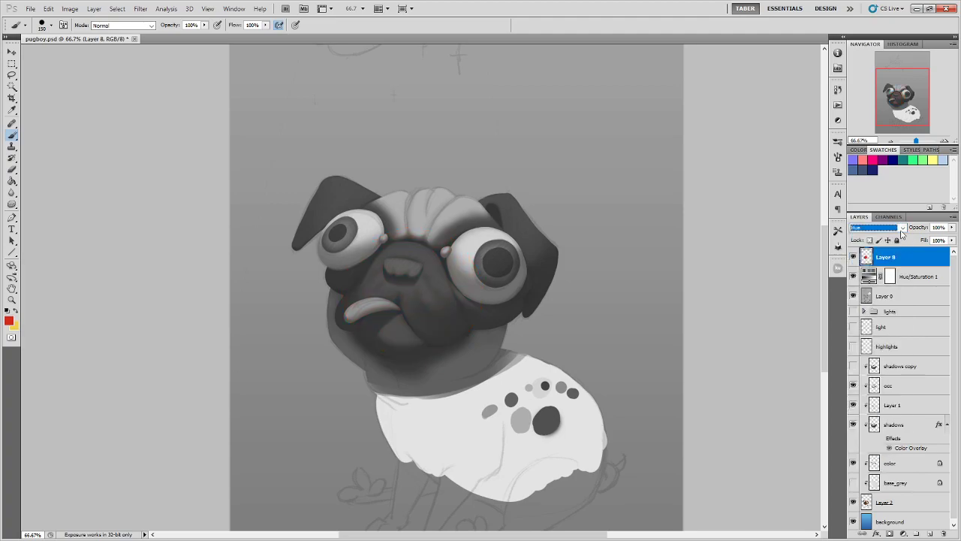
pyautogui.click(903, 229)
pyautogui.click(876, 470)
# Compare Overlay, Soft Light and Hard Light blending on the red paint layer, stopping at Hard Light
pyautogui.click(903, 230)
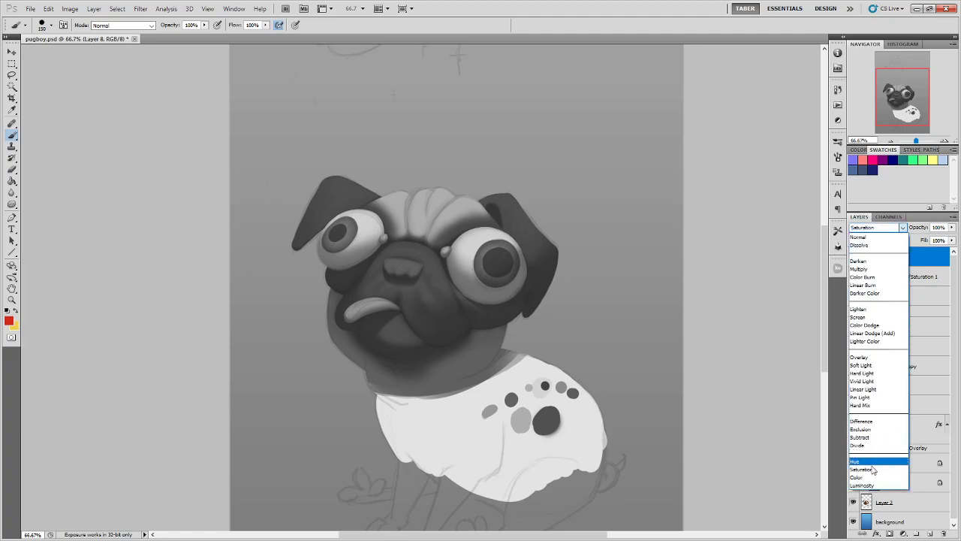
pyautogui.click(871, 358)
pyautogui.press('Down')
pyautogui.press('Up')
pyautogui.press('Down')
pyautogui.press('Down')
pyautogui.press('Up')
pyautogui.press('Up')
pyautogui.press('Down')
pyautogui.press('Down')
pyautogui.press('Down')
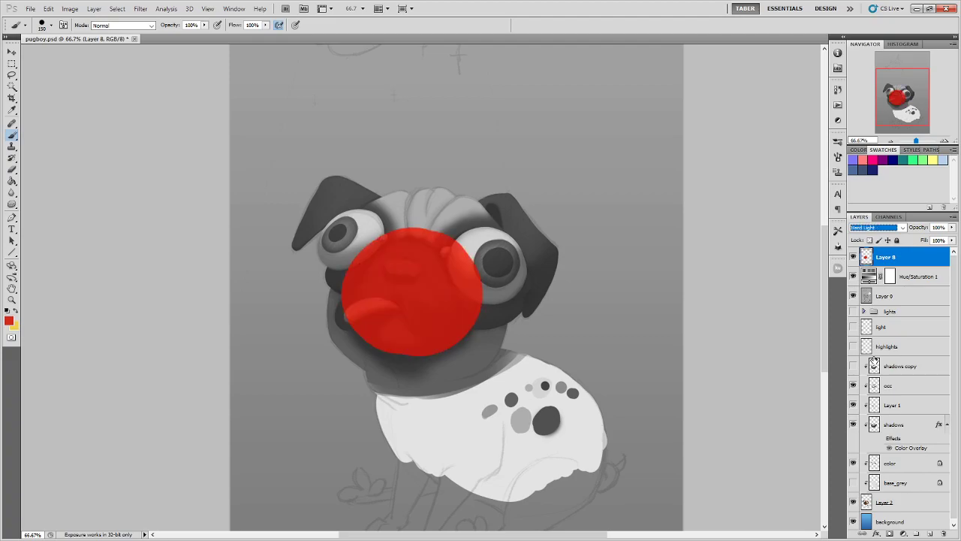
# Try Hard Mix and Exclusion blending on the red paint layer, settle on Color, and set the layer's opacity to 80%
pyautogui.press('Down')
pyautogui.press('Down')
pyautogui.press('Down')
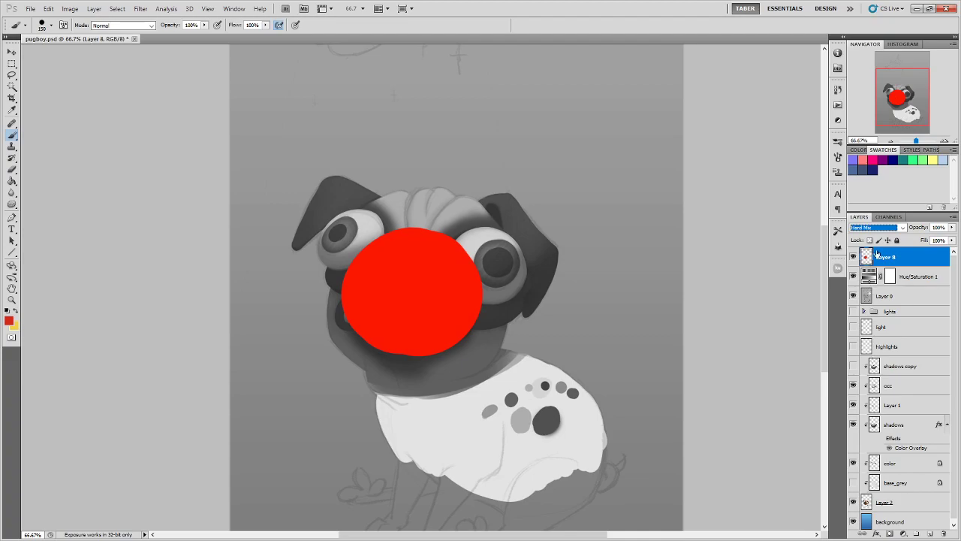
pyautogui.scroll(-4, 886, 229)
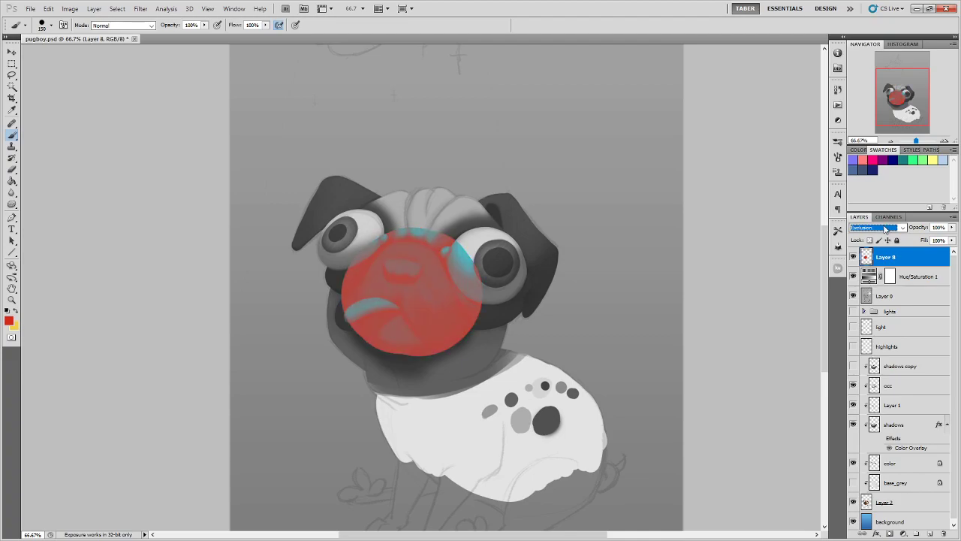
pyautogui.scroll(-4, 886, 229)
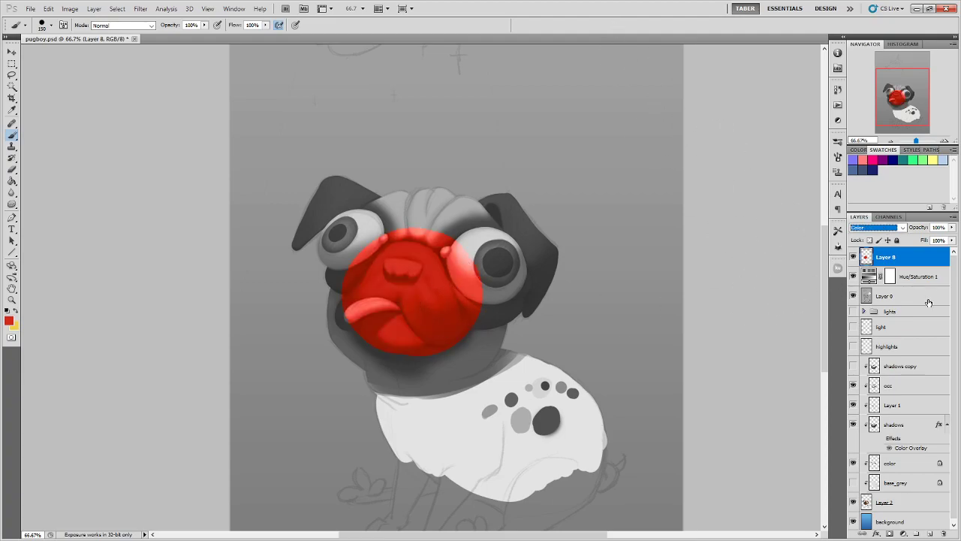
pyautogui.moveTo(953, 228); pyautogui.dragTo(941, 240)
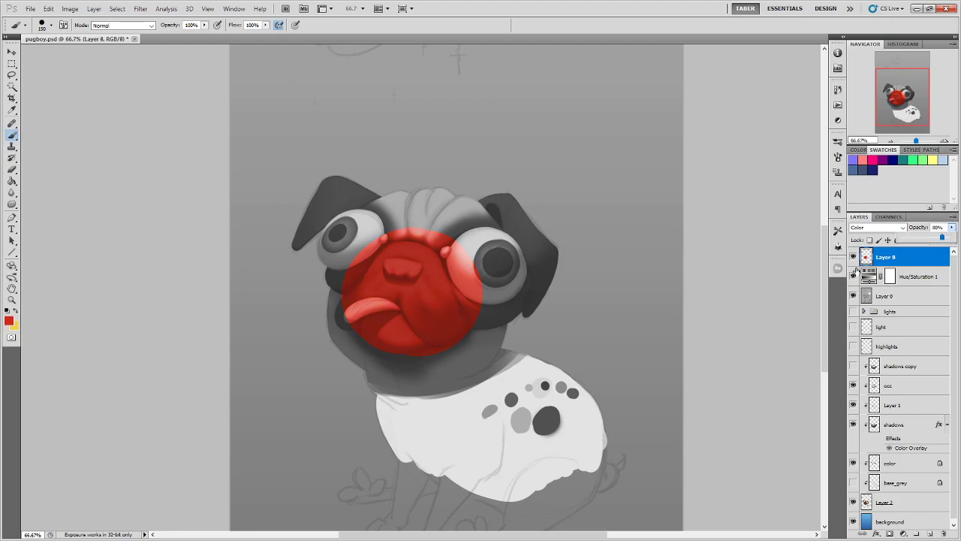
pyautogui.click(919, 259)
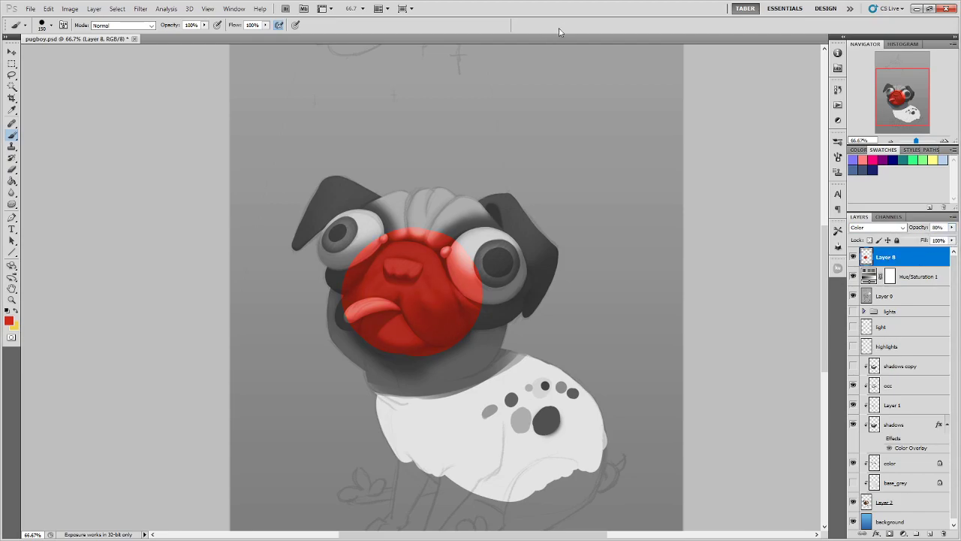
# Choose the golden tan #d5a75e as the foreground color and paint it over the pug's whole head
pyautogui.click(9, 321)
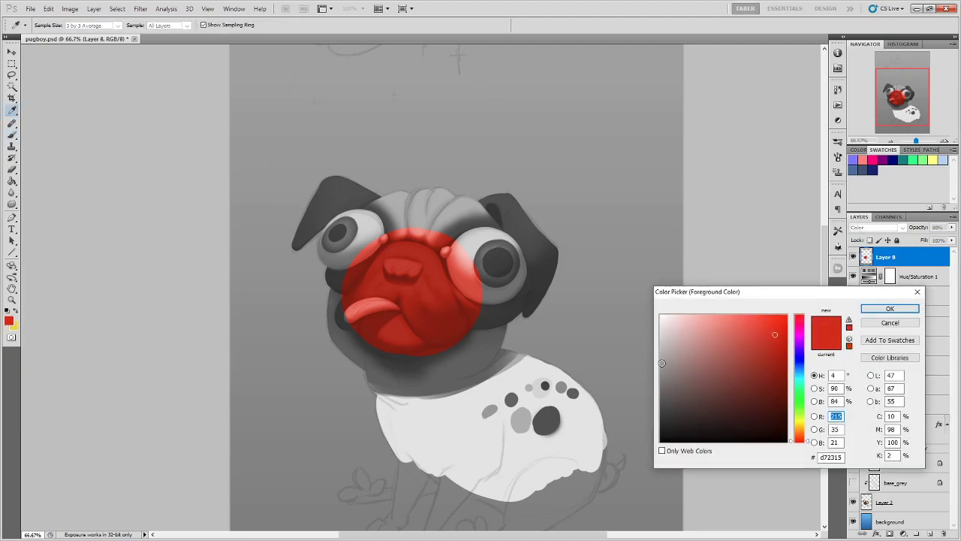
pyautogui.click(731, 335)
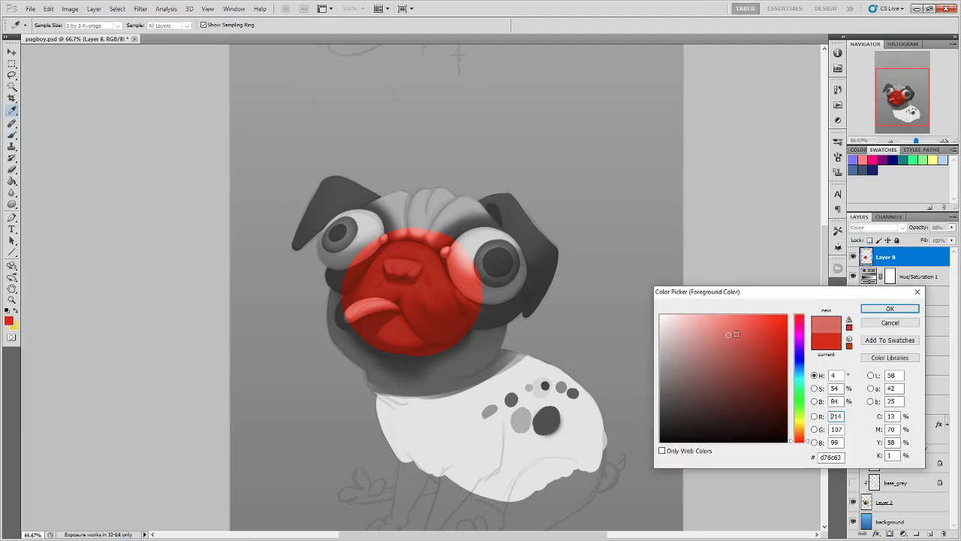
pyautogui.click(800, 429)
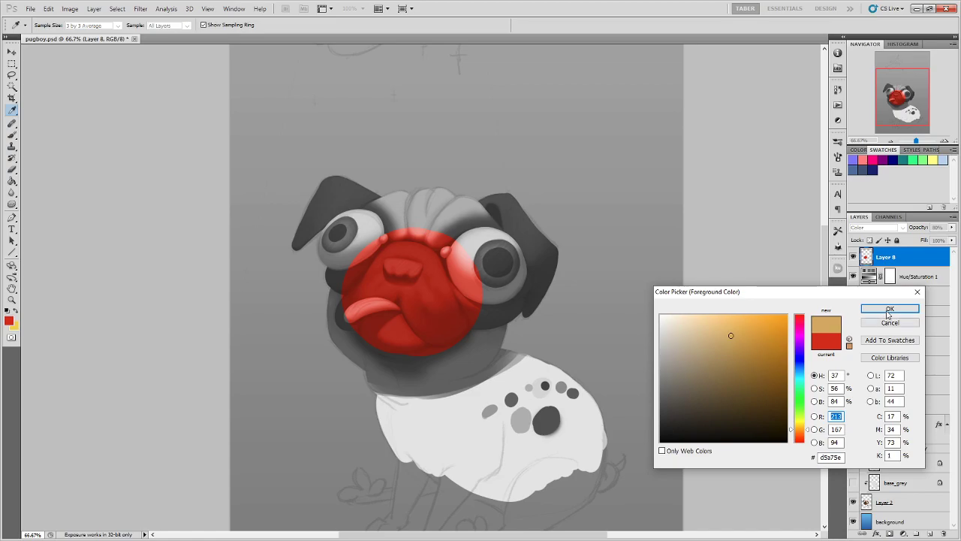
pyautogui.click(890, 309)
pyautogui.press('b')
pyautogui.moveTo(484, 263)
pyautogui.mouseDown()
pyautogui.moveTo(444, 336)
pyautogui.moveTo(390, 315)
pyautogui.moveTo(360, 288)
pyautogui.moveTo(377, 252)
pyautogui.moveTo(415, 243)
pyautogui.moveTo(432, 252)
pyautogui.moveTo(409, 228)
pyautogui.moveTo(375, 274)
pyautogui.moveTo(398, 353)
pyautogui.moveTo(429, 381)
pyautogui.moveTo(492, 315)
pyautogui.moveTo(497, 219)
pyautogui.mouseUp()
# Choose a darker reddish brown and paint it over the pug's muzzle
pyautogui.click(9, 321)
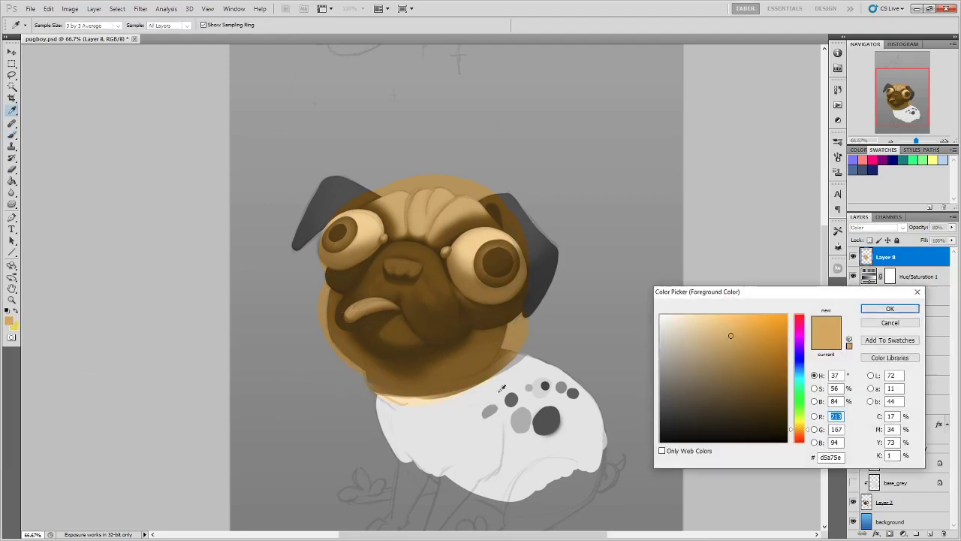
pyautogui.moveTo(767, 339); pyautogui.dragTo(759, 349)
pyautogui.moveTo(802, 435); pyautogui.dragTo(802, 442)
pyautogui.click(889, 308)
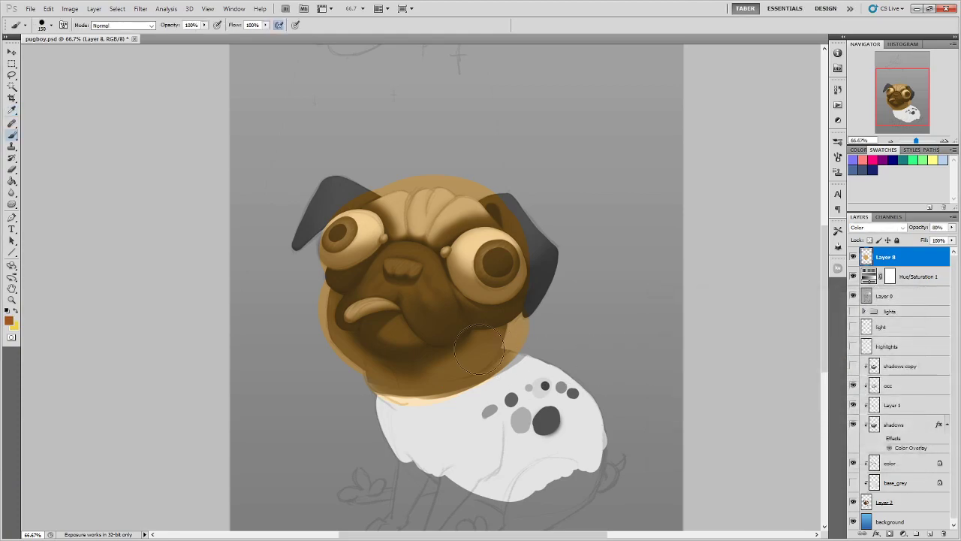
pyautogui.scroll(2, 427, 287)
pyautogui.moveTo(443, 331)
pyautogui.mouseDown()
pyautogui.moveTo(441, 356)
pyautogui.moveTo(475, 371)
pyautogui.moveTo(474, 346)
pyautogui.moveTo(469, 390)
pyautogui.moveTo(484, 408)
pyautogui.moveTo(462, 421)
pyautogui.moveTo(515, 368)
pyautogui.moveTo(460, 308)
pyautogui.moveTo(434, 242)
pyautogui.moveTo(326, 234)
pyautogui.moveTo(424, 231)
pyautogui.moveTo(382, 196)
pyautogui.moveTo(443, 244)
pyautogui.moveTo(320, 244)
pyautogui.moveTo(286, 262)
pyautogui.moveTo(343, 261)
pyautogui.moveTo(388, 308)
pyautogui.moveTo(205, 357)
pyautogui.moveTo(191, 378)
pyautogui.moveTo(251, 347)
pyautogui.moveTo(221, 386)
pyautogui.moveTo(295, 339)
pyautogui.moveTo(268, 406)
pyautogui.moveTo(286, 439)
pyautogui.moveTo(423, 403)
pyautogui.moveTo(357, 429)
pyautogui.moveTo(314, 388)
pyautogui.moveTo(306, 343)
pyautogui.moveTo(258, 380)
pyautogui.moveTo(190, 377)
pyautogui.moveTo(337, 181)
pyautogui.moveTo(274, 274)
pyautogui.moveTo(402, 219)
pyautogui.moveTo(359, 182)
pyautogui.moveTo(267, 309)
pyautogui.moveTo(398, 214)
pyautogui.moveTo(295, 322)
pyautogui.mouseUp()
# Reduce the brush to 70 px and touch up the reddish brown around the mouth and the muzzle's edges
pyautogui.press('[')
pyautogui.press('[')
pyautogui.press('[')
pyautogui.press('[')
pyautogui.press('[')
pyautogui.press('[')
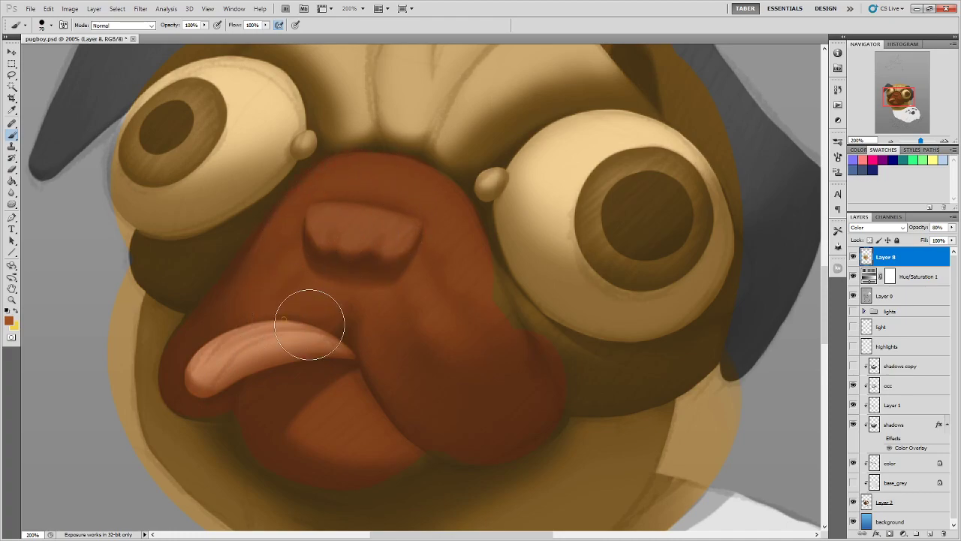
pyautogui.moveTo(512, 420)
pyautogui.mouseDown()
pyautogui.moveTo(391, 426)
pyautogui.moveTo(400, 431)
pyautogui.moveTo(333, 460)
pyautogui.moveTo(284, 422)
pyautogui.moveTo(357, 394)
pyautogui.moveTo(229, 399)
pyautogui.moveTo(350, 309)
pyautogui.mouseUp()
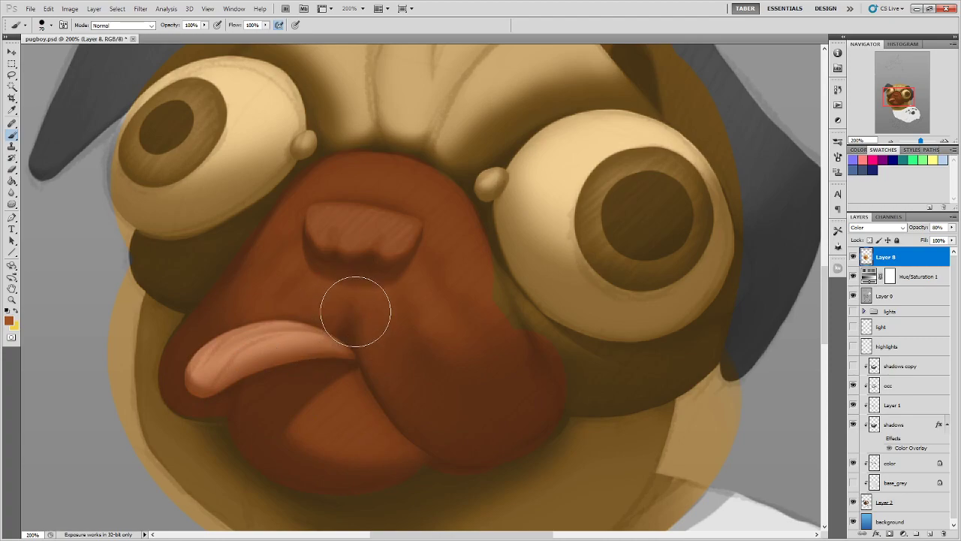
pyautogui.hotkey('ctrl', 'z')
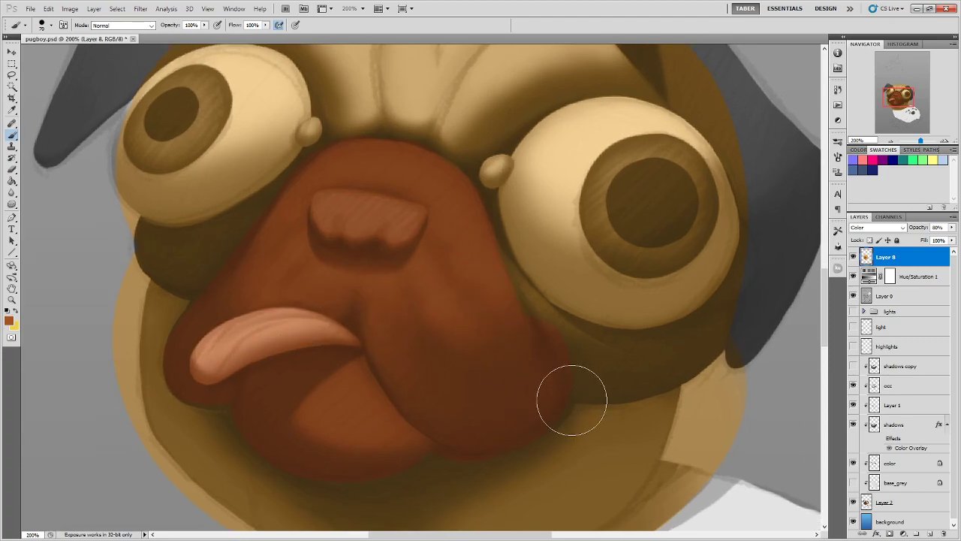
# Choose a lighter orange and paint it over the pug's tongue with a 25 px brush
pyautogui.press('i')
pyautogui.click(172, 361)
pyautogui.click(9, 321)
pyautogui.moveTo(751, 368); pyautogui.dragTo(741, 328)
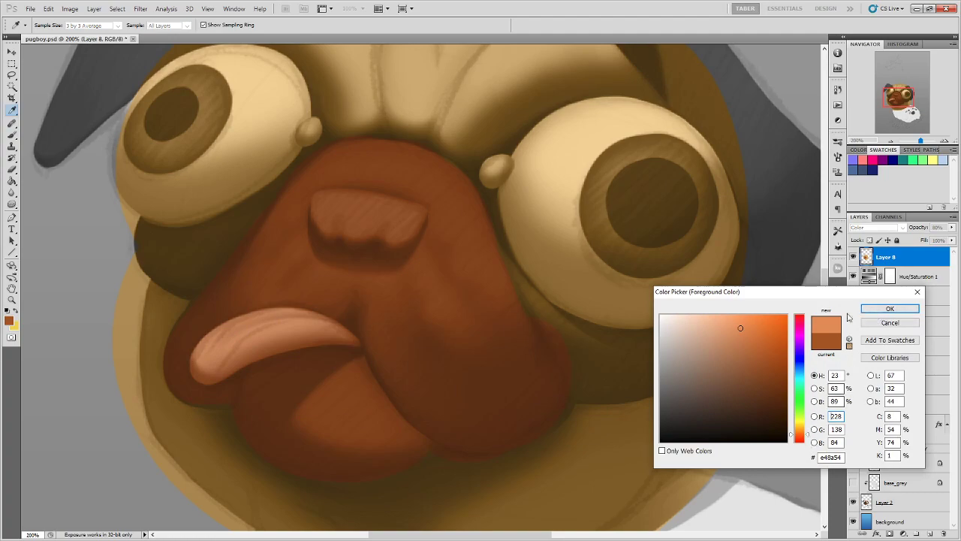
pyautogui.click(887, 308)
pyautogui.press('b')
pyautogui.press('[')
pyautogui.press('[')
pyautogui.press('[')
pyautogui.press('[')
pyautogui.press('[')
pyautogui.press('[')
pyautogui.moveTo(261, 335)
pyautogui.mouseDown()
pyautogui.moveTo(208, 363)
pyautogui.moveTo(276, 329)
pyautogui.moveTo(262, 335)
pyautogui.moveTo(312, 328)
pyautogui.mouseUp()
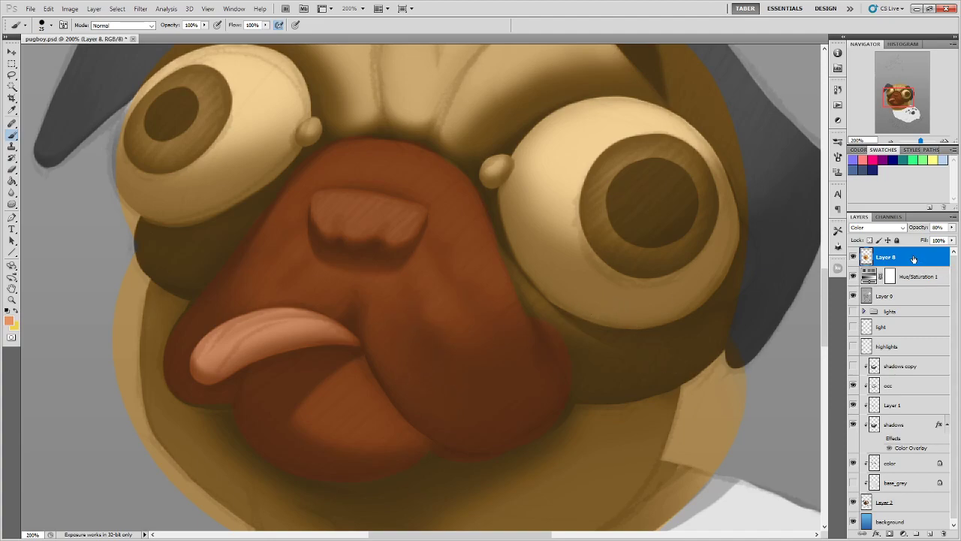
# Duplicate Layer 8 and set the copy to Overlay blending at 22% opacity
pyautogui.moveTo(913, 259); pyautogui.dragTo(932, 532)
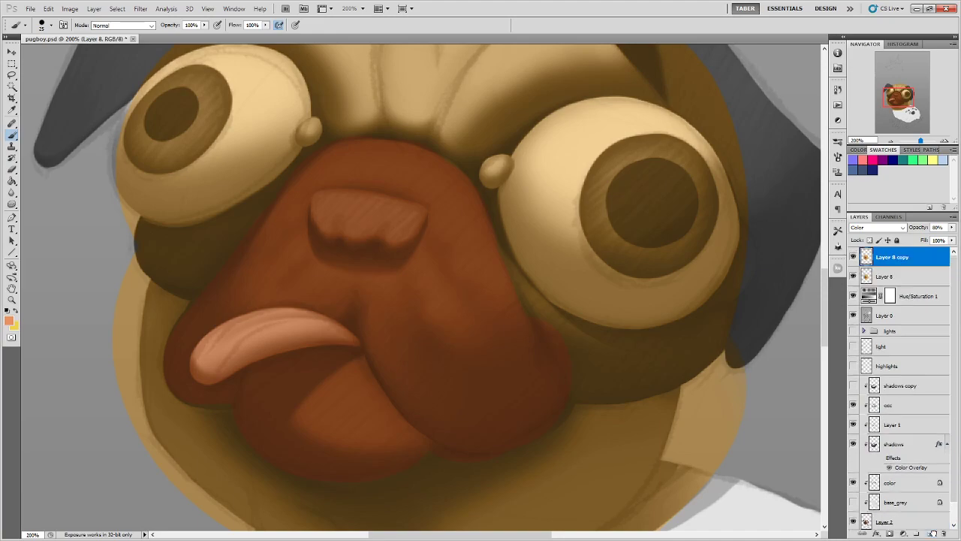
pyautogui.click(901, 228)
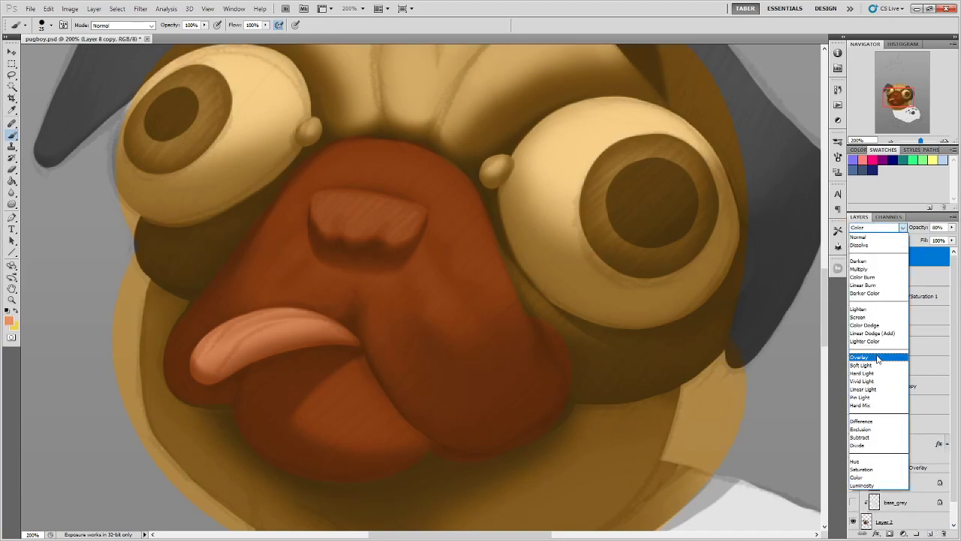
pyautogui.click(876, 359)
pyautogui.moveTo(952, 227); pyautogui.dragTo(916, 239)
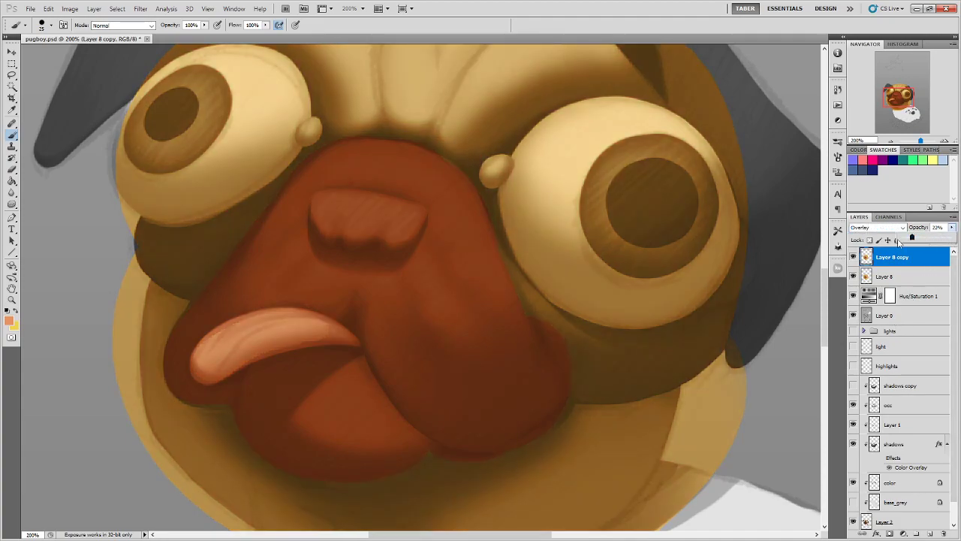
# Compare the pug with and without the Overlay copy of Layer 8, leaving the copy hidden
pyautogui.click(852, 258)
pyautogui.click(852, 258)
pyautogui.click(853, 257)
pyautogui.click(852, 257)
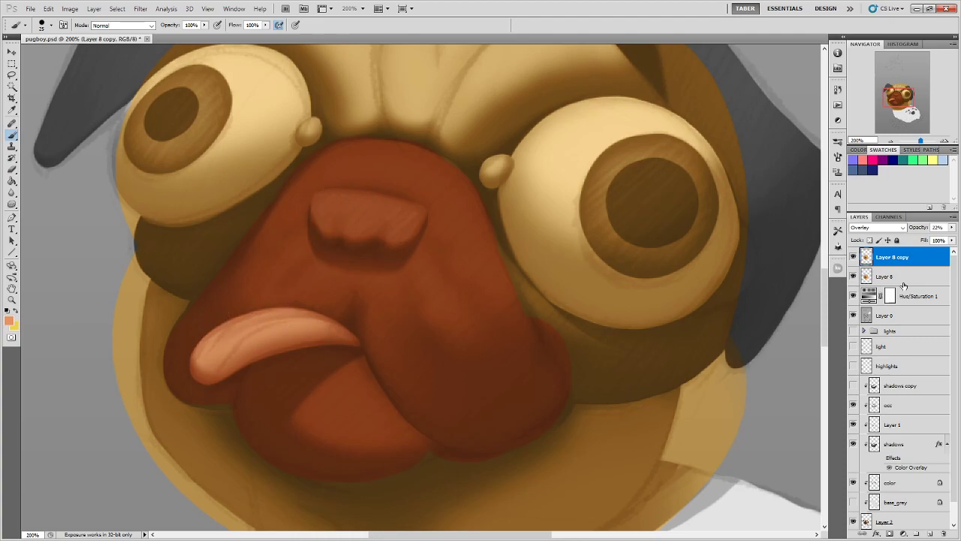
pyautogui.click(854, 257)
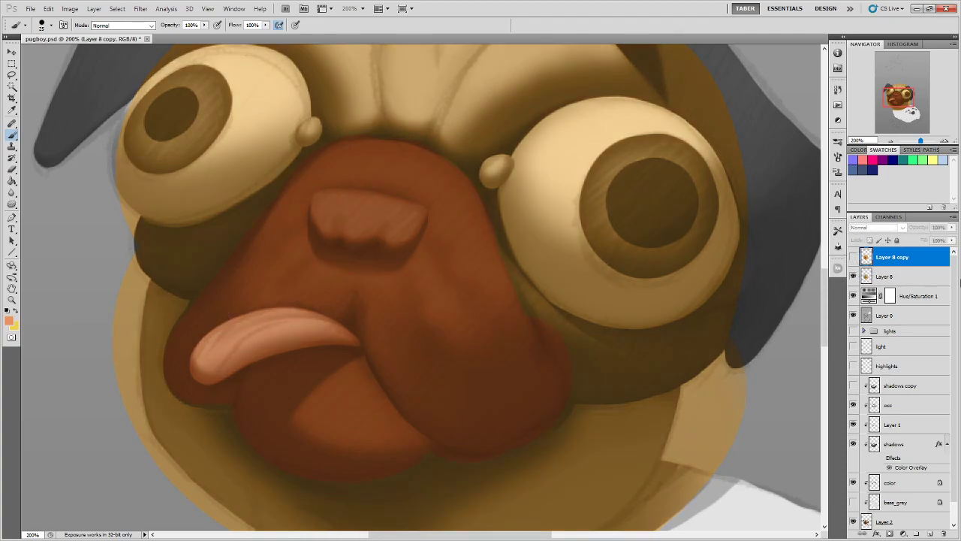
# Select Layer 8 and paint the middle of the pug's nose with saturated and darker shades of violet
pyautogui.click(933, 278)
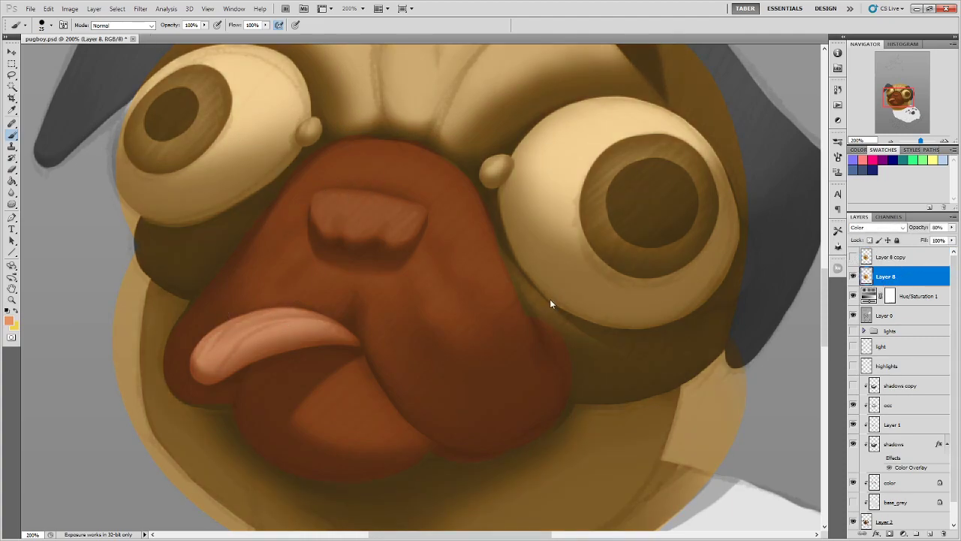
pyautogui.click(9, 321)
pyautogui.click(799, 364)
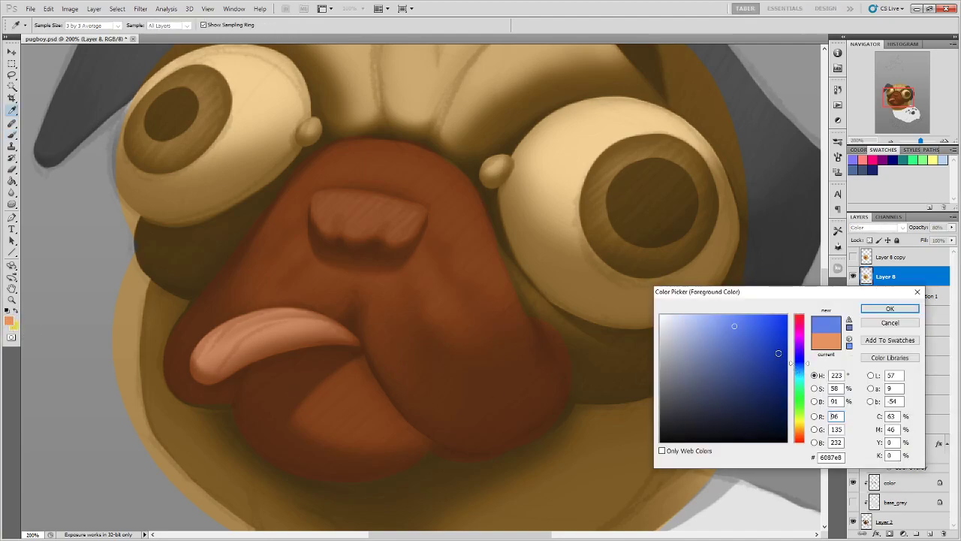
pyautogui.moveTo(797, 361); pyautogui.dragTo(799, 352)
pyautogui.click(756, 335)
pyautogui.press('Return')
pyautogui.moveTo(350, 218); pyautogui.dragTo(389, 220)
pyautogui.click(9, 321)
pyautogui.moveTo(751, 339); pyautogui.dragTo(746, 368)
pyautogui.click(883, 310)
pyautogui.moveTo(378, 222); pyautogui.dragTo(337, 219)
# Choose a softer, less saturated violet and paint it over the pug's entire nose
pyautogui.click(9, 321)
pyautogui.click(748, 344)
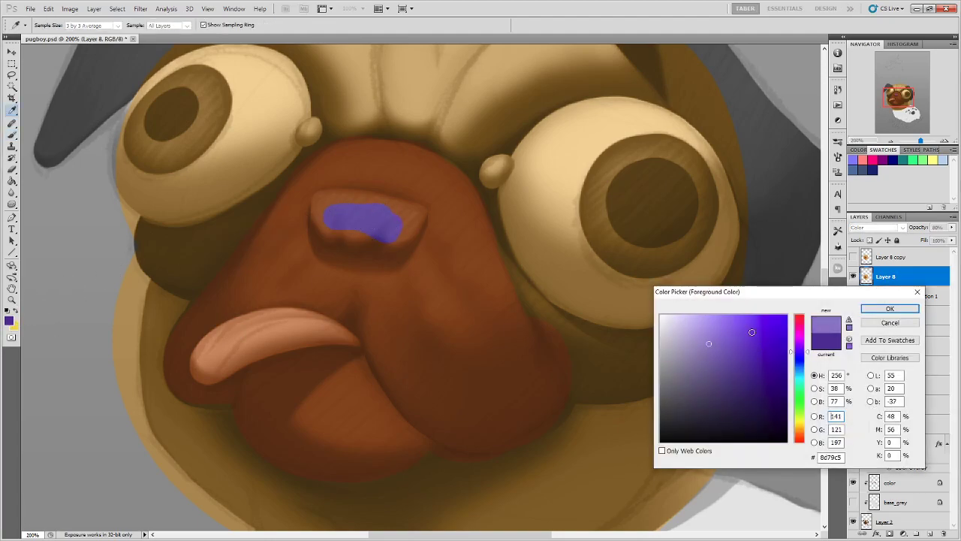
pyautogui.click(888, 309)
pyautogui.moveTo(377, 218)
pyautogui.mouseDown()
pyautogui.moveTo(323, 201)
pyautogui.moveTo(329, 226)
pyautogui.moveTo(391, 242)
pyautogui.moveTo(411, 216)
pyautogui.moveTo(349, 205)
pyautogui.moveTo(415, 216)
pyautogui.moveTo(336, 204)
pyautogui.moveTo(323, 215)
pyautogui.moveTo(329, 234)
pyautogui.moveTo(426, 241)
pyautogui.moveTo(360, 231)
pyautogui.moveTo(383, 233)
pyautogui.moveTo(353, 240)
pyautogui.moveTo(389, 212)
pyautogui.moveTo(408, 235)
pyautogui.mouseUp()
# Examine the Layer 8 coloring on the whole pug and close up around the muzzle, and check the layer's opacity
pyautogui.hotkey('ctrl', '-')
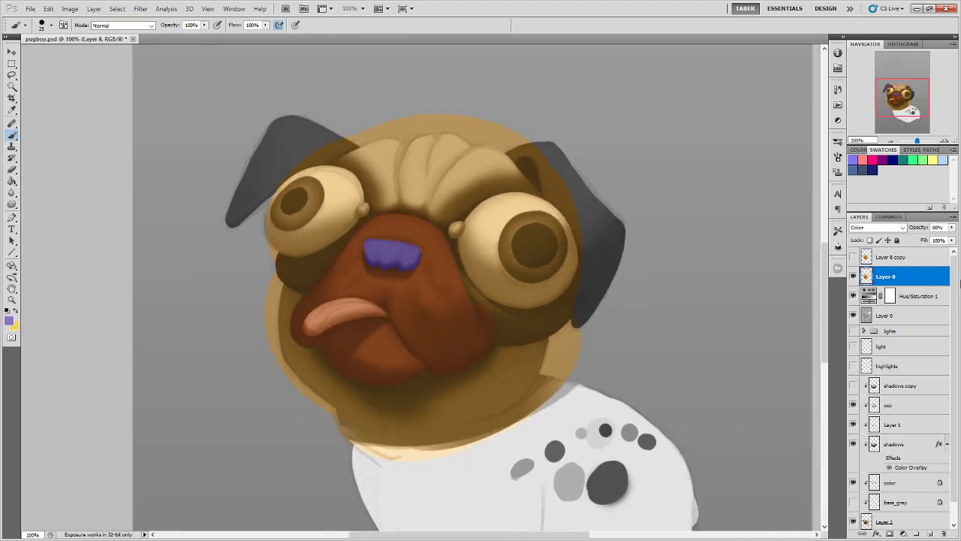
pyautogui.moveTo(952, 227)
pyautogui.mouseDown()
pyautogui.moveTo(944, 238)
pyautogui.moveTo(897, 239)
pyautogui.moveTo(940, 238)
pyautogui.mouseUp()
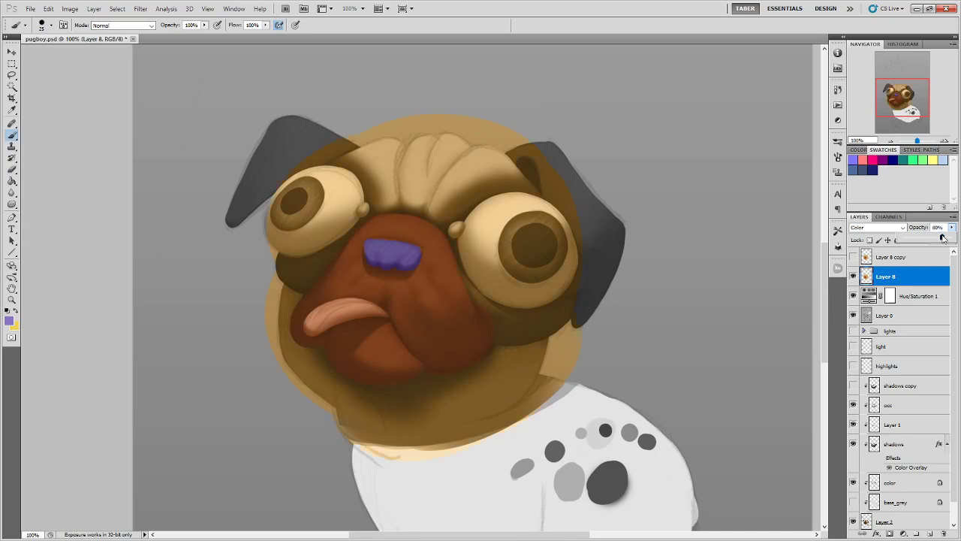
pyautogui.click(660, 25)
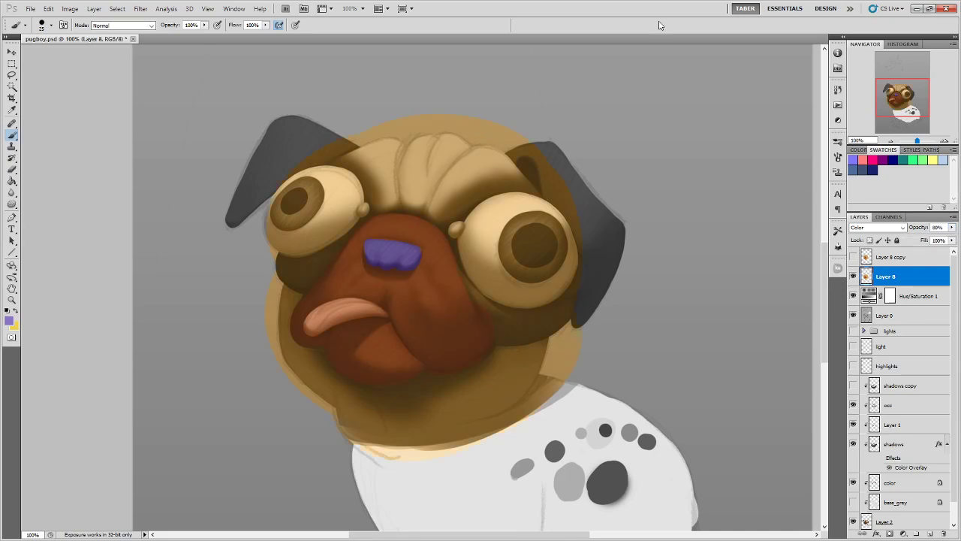
pyautogui.hotkey('ctrl', '-')
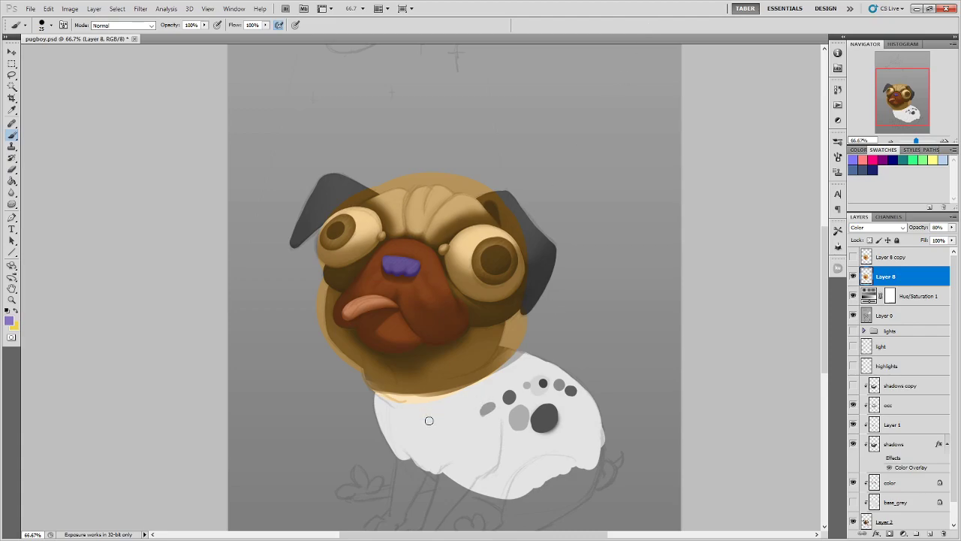
pyautogui.hotkey('ctrl', '+')
pyautogui.hotkey('ctrl', '+')
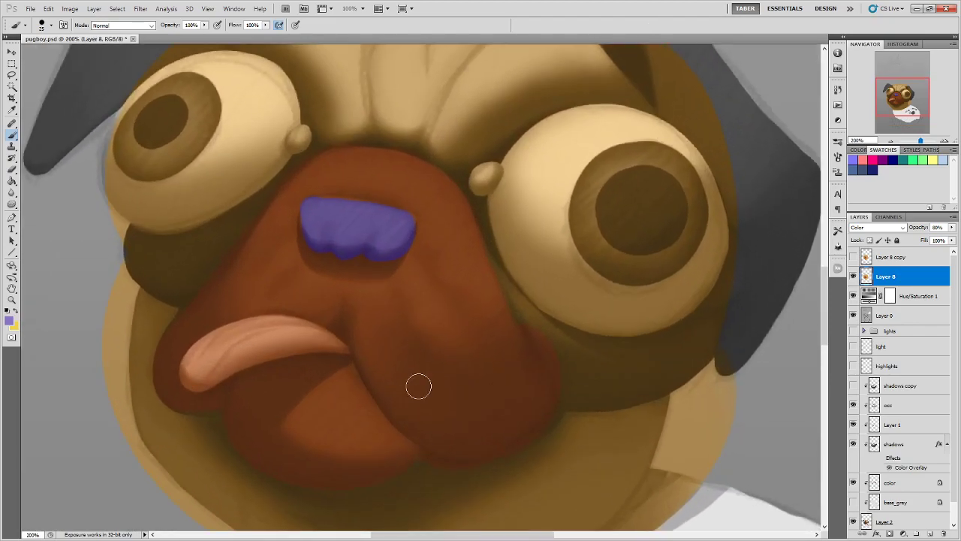
pyautogui.moveTo(459, 313)
pyautogui.mouseDown()
pyautogui.moveTo(384, 223)
pyautogui.moveTo(421, 247)
pyautogui.moveTo(441, 391)
pyautogui.mouseUp()
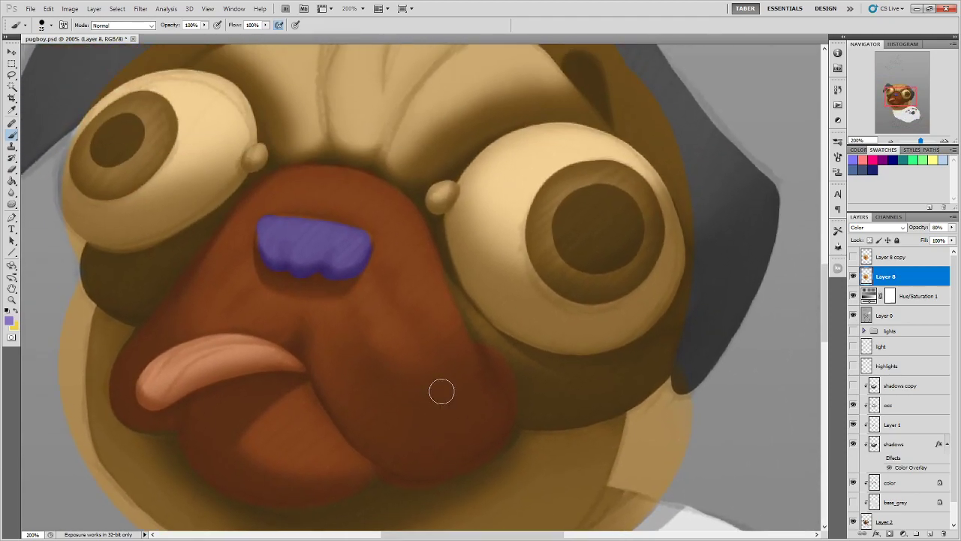
pyautogui.hotkey('ctrl', '-')
pyautogui.hotkey('ctrl', '-')
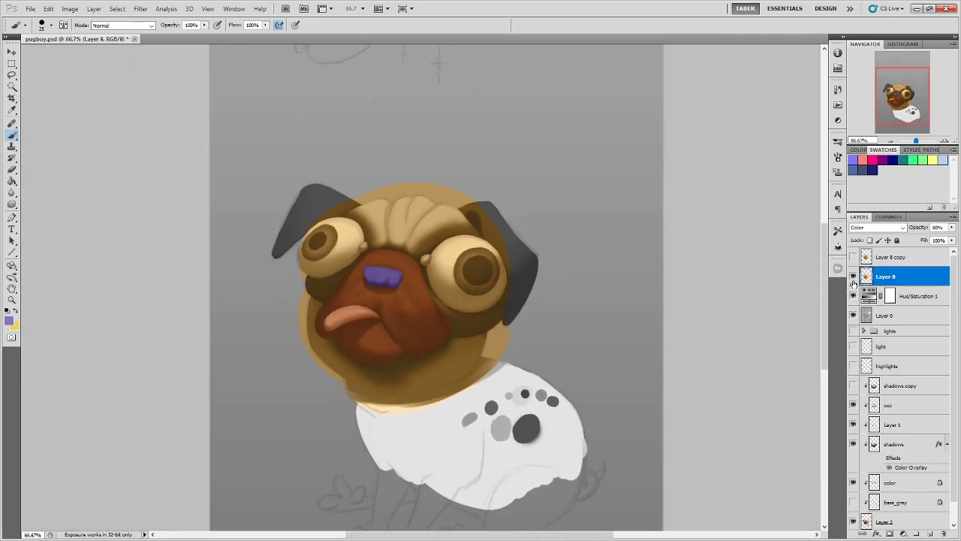
# Set the opacity of the Layer 0 sketch to 53% and look over the pug's body and legs
pyautogui.click(921, 317)
pyautogui.click(951, 226)
pyautogui.click(929, 239)
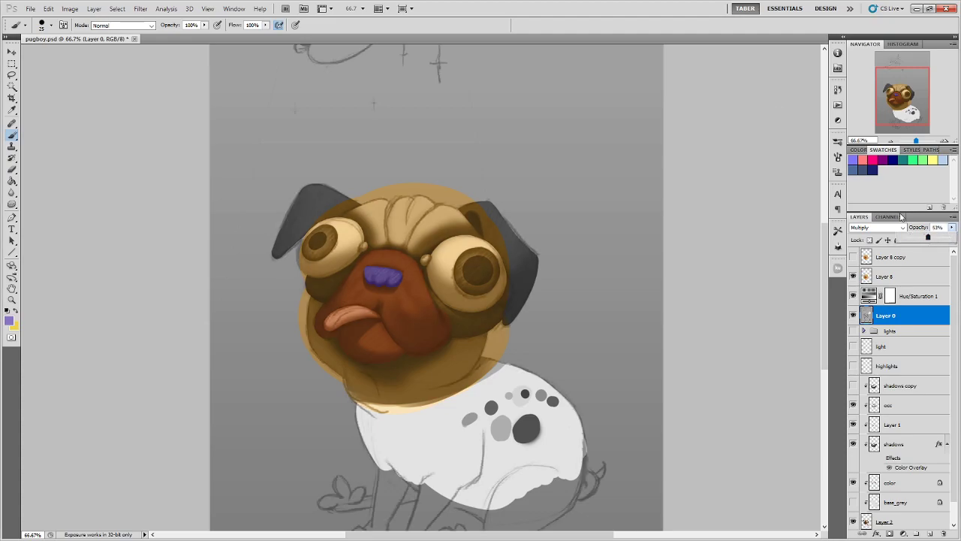
pyautogui.moveTo(554, 333); pyautogui.dragTo(552, 202)
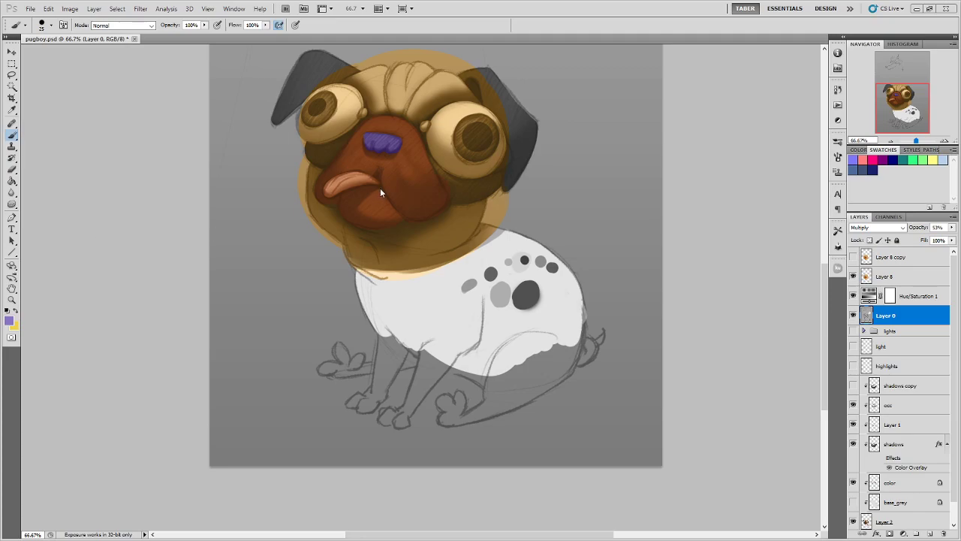
# Hide Layer 8, Layer 0 and the Hue/Saturation 1 adjustment layer
pyautogui.click(853, 276)
pyautogui.click(853, 316)
pyautogui.click(853, 296)
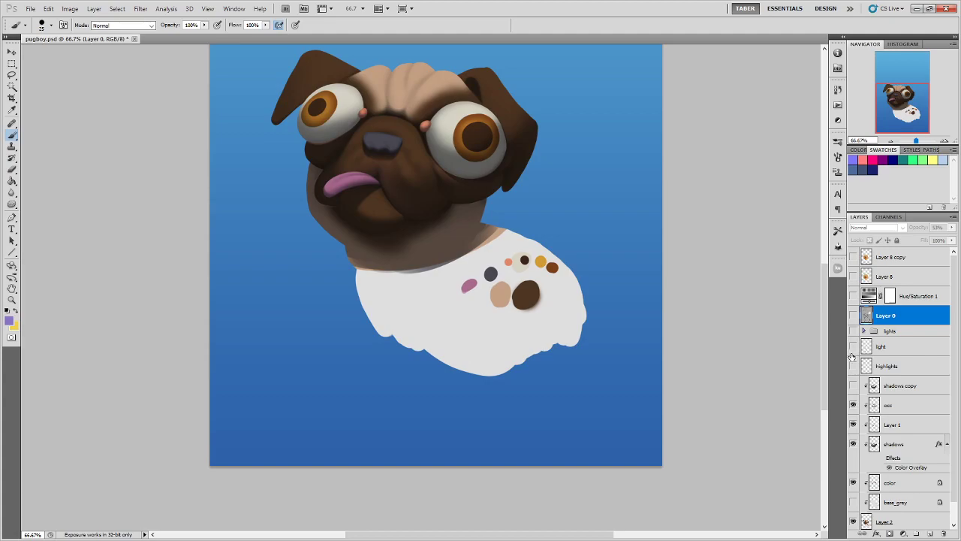
# Check what Layer 1 contributes by hiding and reshowing it, and make the base_grey layer visible
pyautogui.scroll(-1, 857, 375)
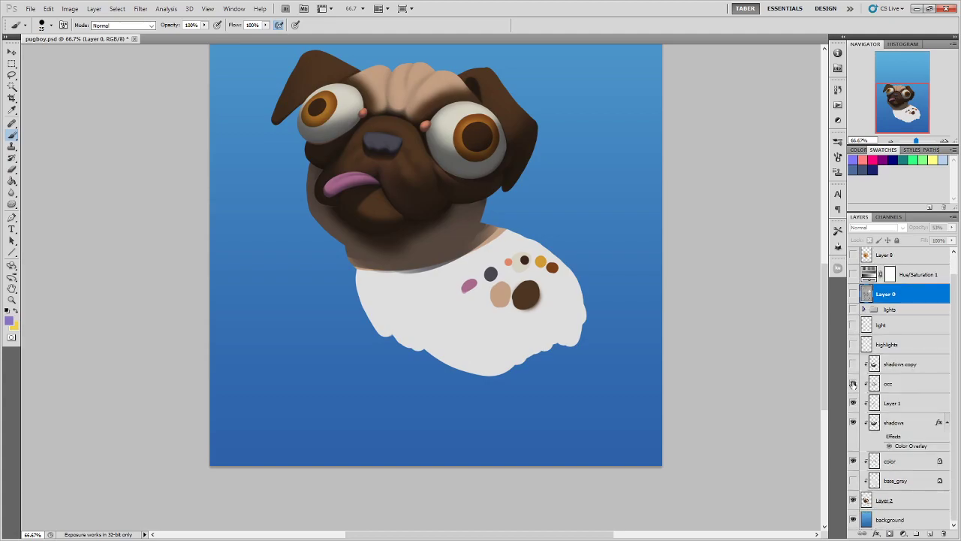
pyautogui.click(854, 403)
pyautogui.click(854, 403)
pyautogui.click(854, 481)
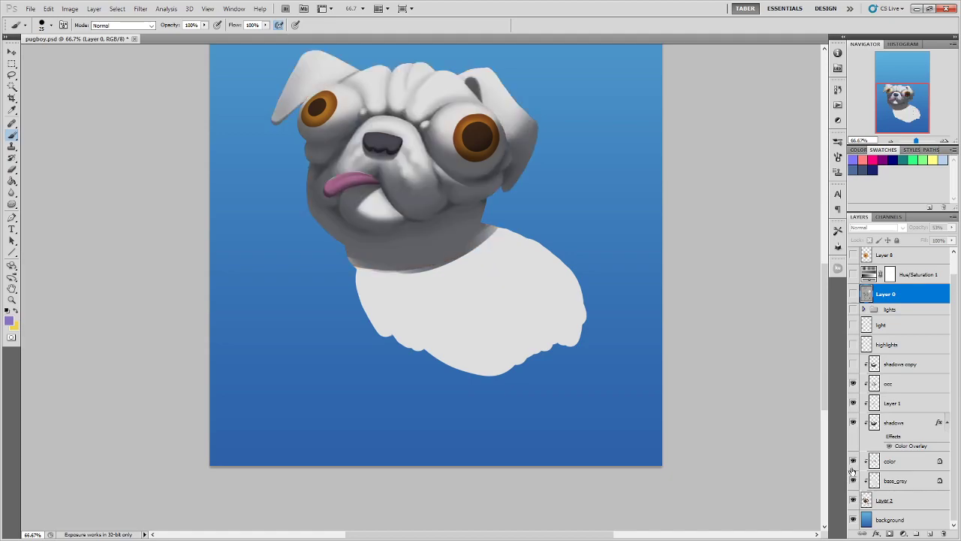
# Hide the color, shadows and occ layers and examine the Layer 1 crease shading close up around the muzzle
pyautogui.click(853, 462)
pyautogui.click(853, 422)
pyautogui.click(852, 422)
pyautogui.click(853, 422)
pyautogui.click(854, 383)
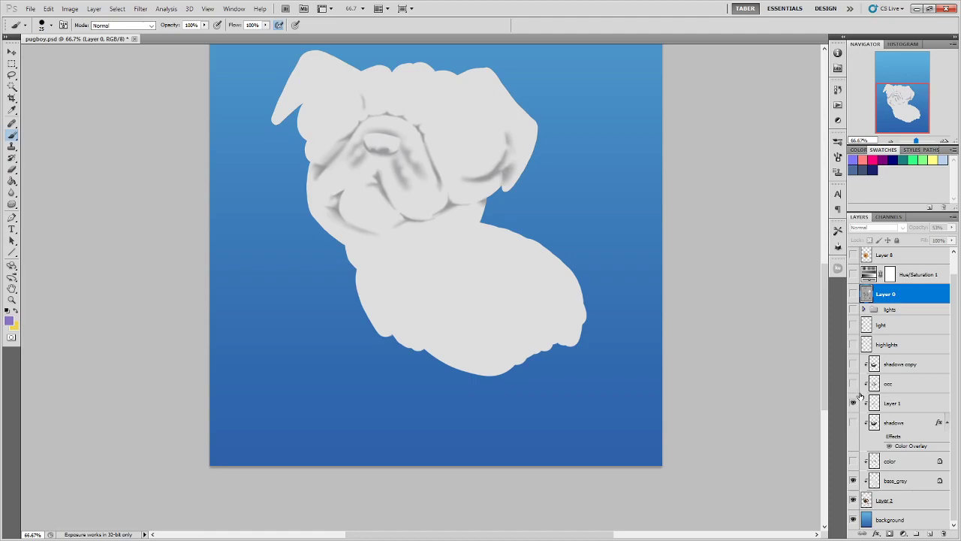
pyautogui.scroll(3, 438, 122)
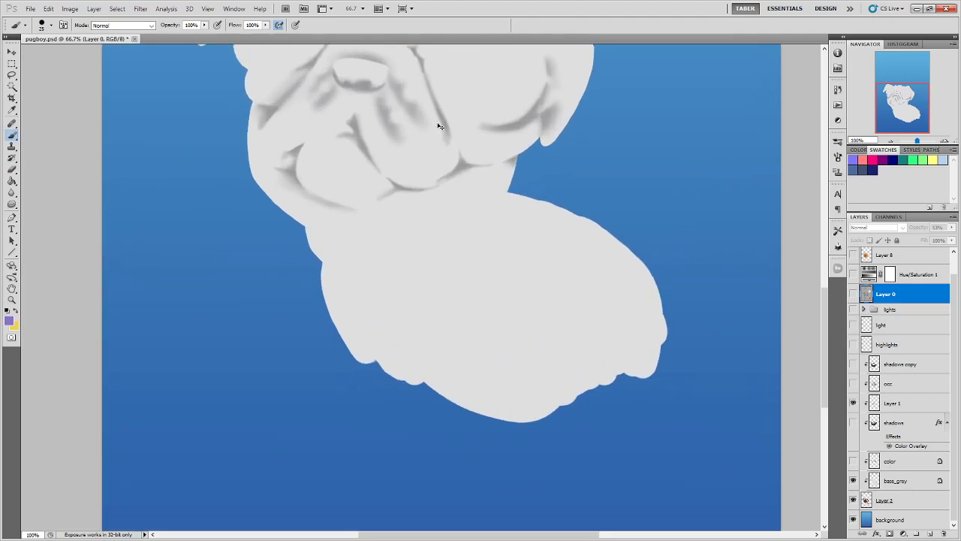
pyautogui.moveTo(420, 128); pyautogui.dragTo(462, 396)
pyautogui.moveTo(457, 347); pyautogui.dragTo(455, 397)
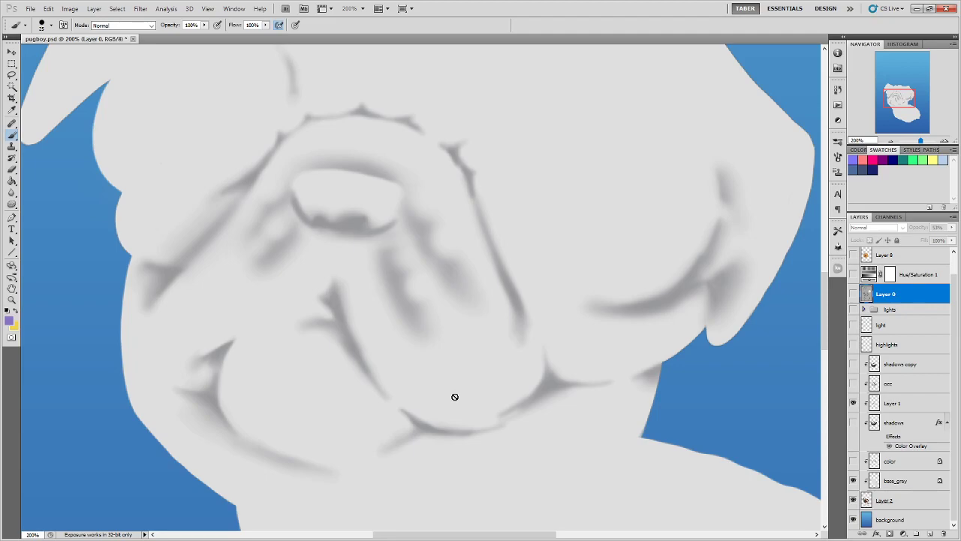
pyautogui.press('h')
pyautogui.click(448, 380)
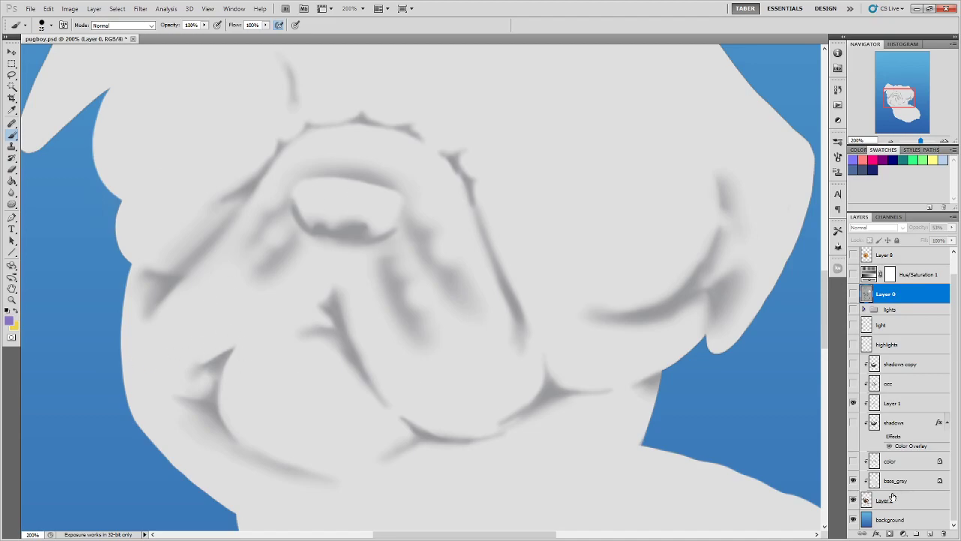
# Check what the color layer contributes to the eyes, nose and tongue by showing and hiding it
pyautogui.click(853, 462)
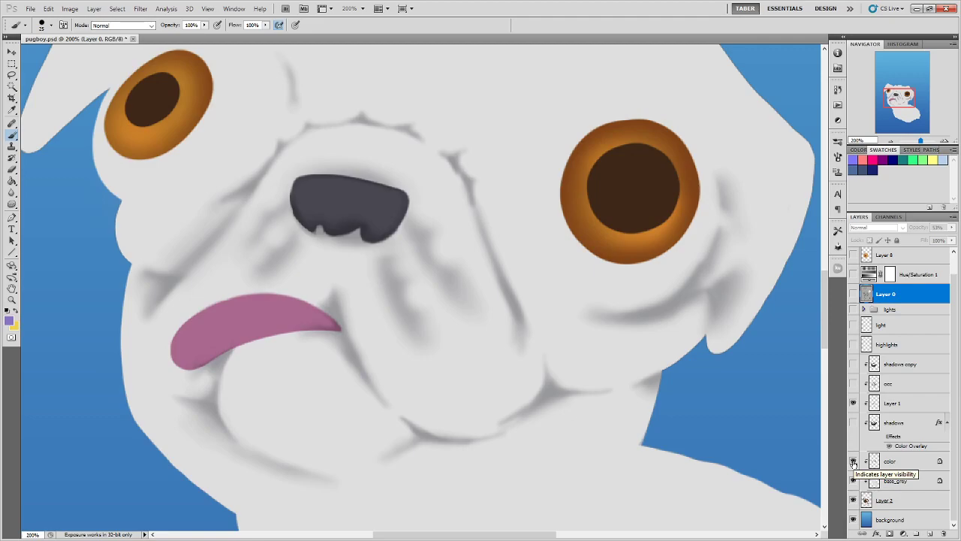
pyautogui.click(853, 461)
pyautogui.click(853, 461)
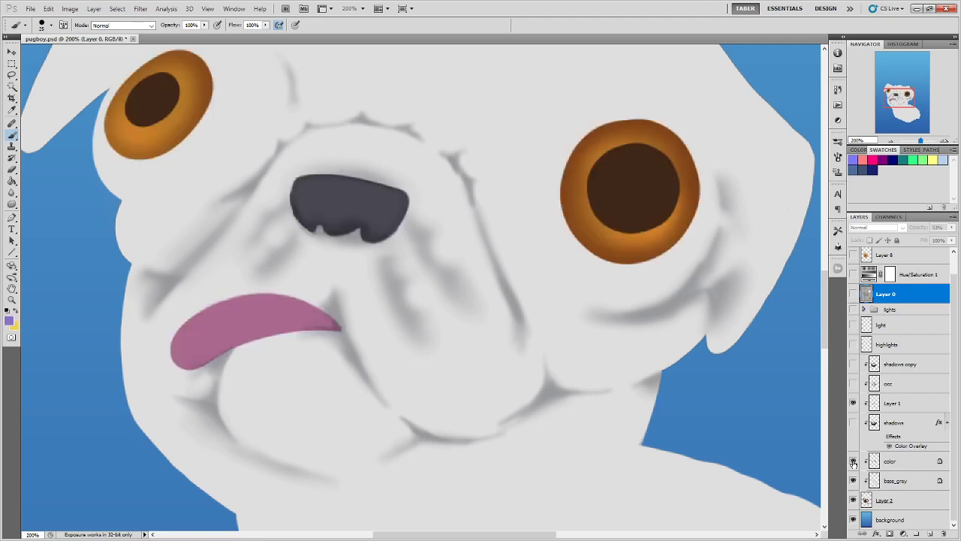
pyautogui.click(853, 461)
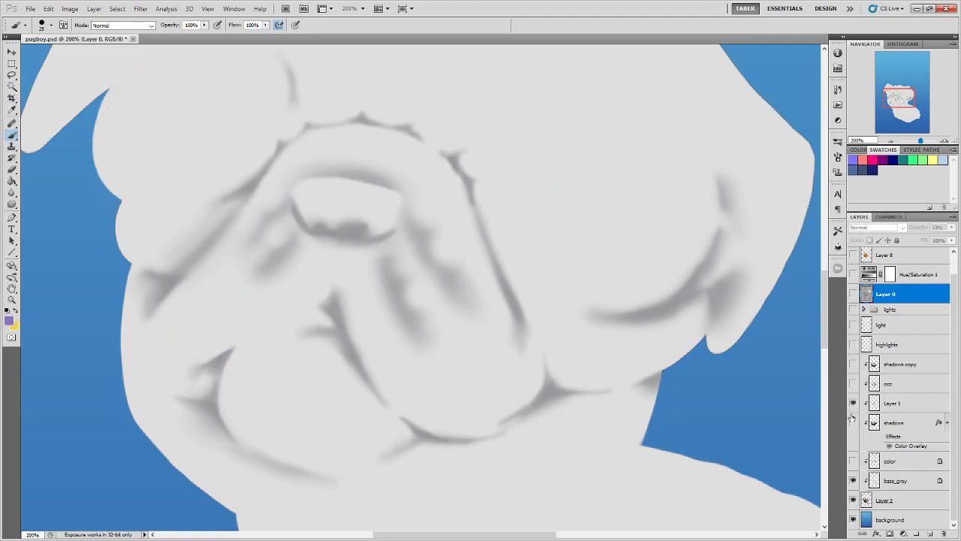
# Make the occ layer visible and compare its soft shading without and with Layer 1
pyautogui.click(853, 384)
pyautogui.click(853, 403)
pyautogui.click(853, 403)
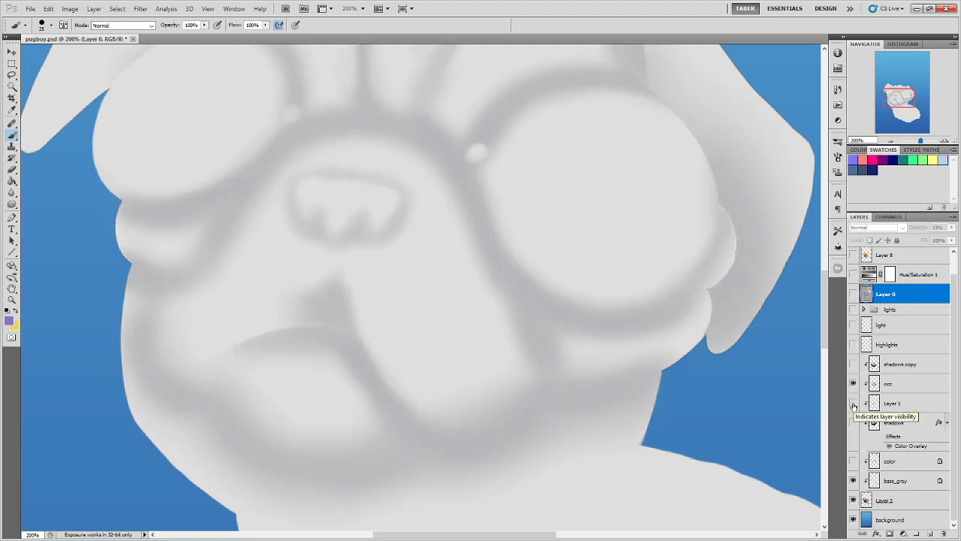
pyautogui.click(853, 404)
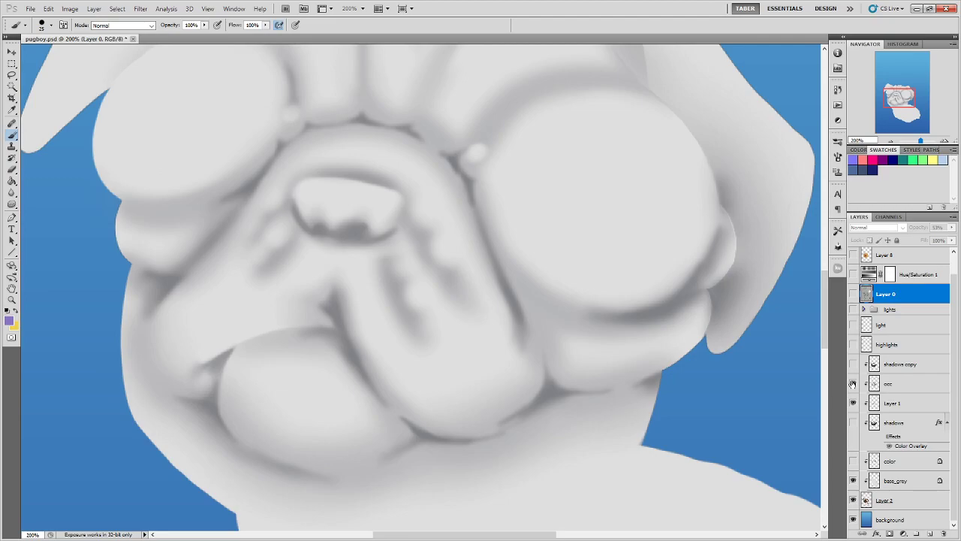
# Compare the settings of the occ layer and Layer 1, and check occ's shading by hiding and reshowing it
pyautogui.click(852, 384)
pyautogui.click(912, 387)
pyautogui.click(911, 403)
pyautogui.click(909, 385)
pyautogui.click(911, 404)
pyautogui.click(907, 384)
pyautogui.click(910, 404)
pyautogui.click(907, 385)
pyautogui.click(852, 384)
pyautogui.click(853, 384)
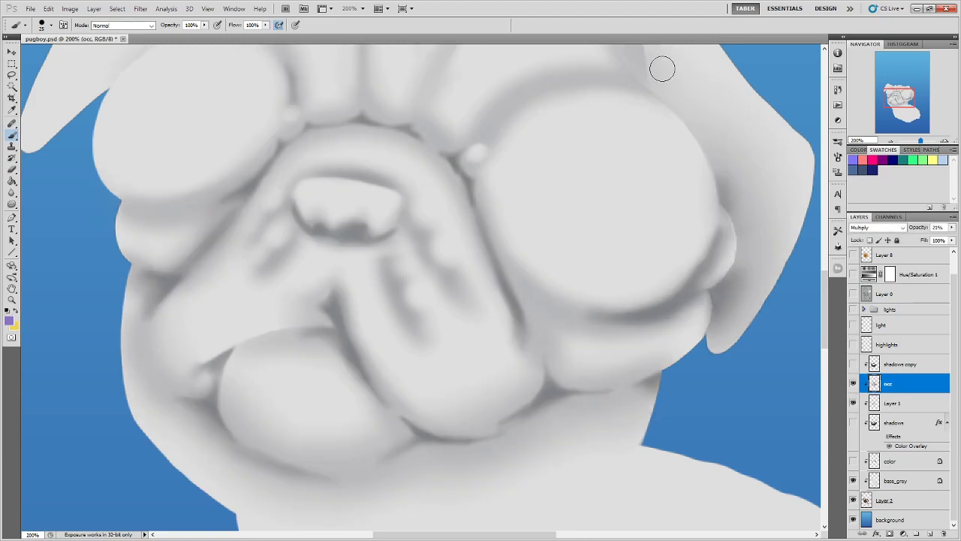
# Make the shadows layer visible and hide Layer 1 and occ to isolate the main shadows on the pug
pyautogui.hotkey('ctrl', '-')
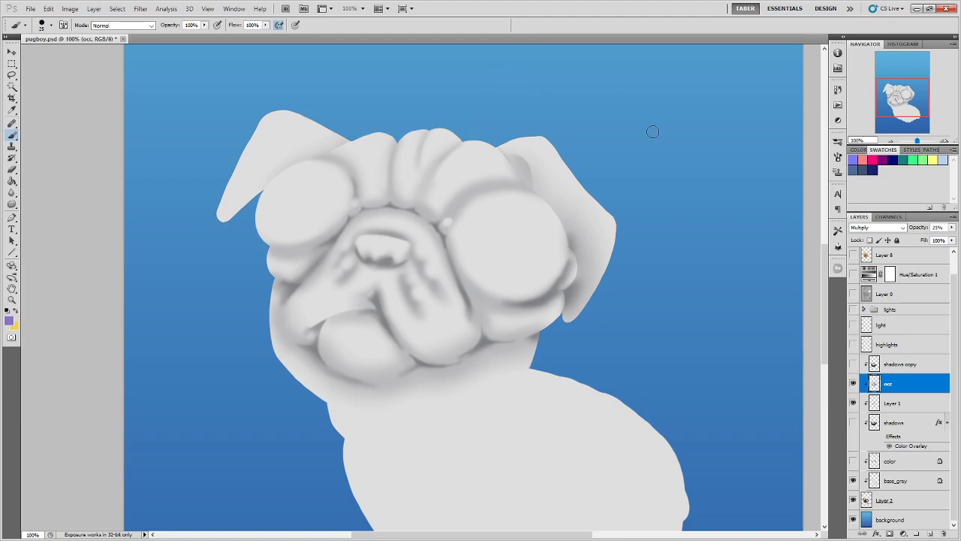
pyautogui.click(852, 423)
pyautogui.click(853, 404)
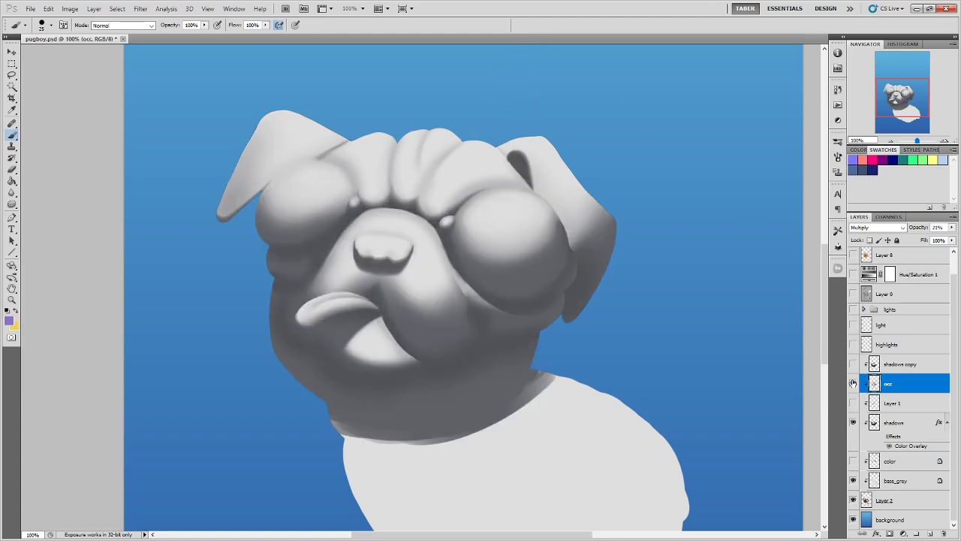
pyautogui.click(853, 384)
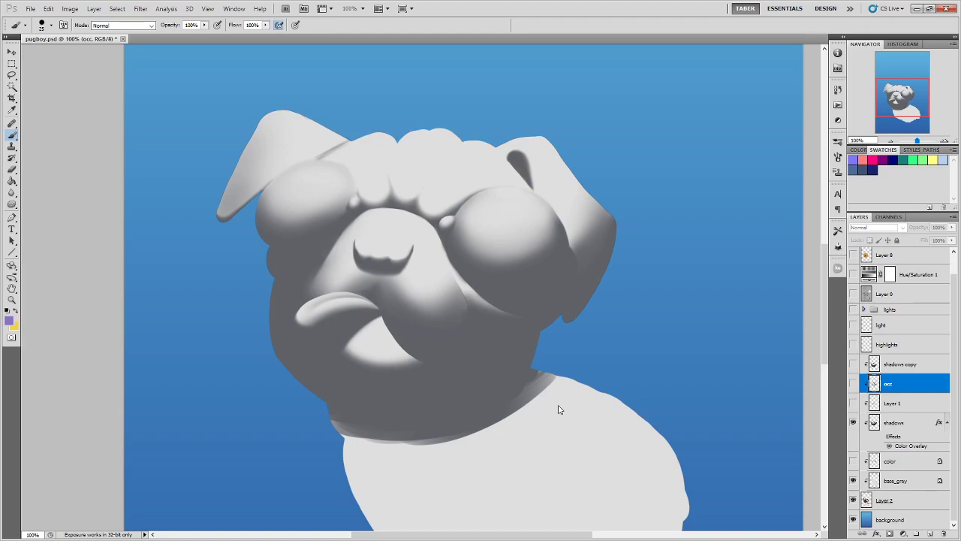
# Preview Layer 1 and occ separately over the shadows, leaving both layers visible together
pyautogui.click(852, 403)
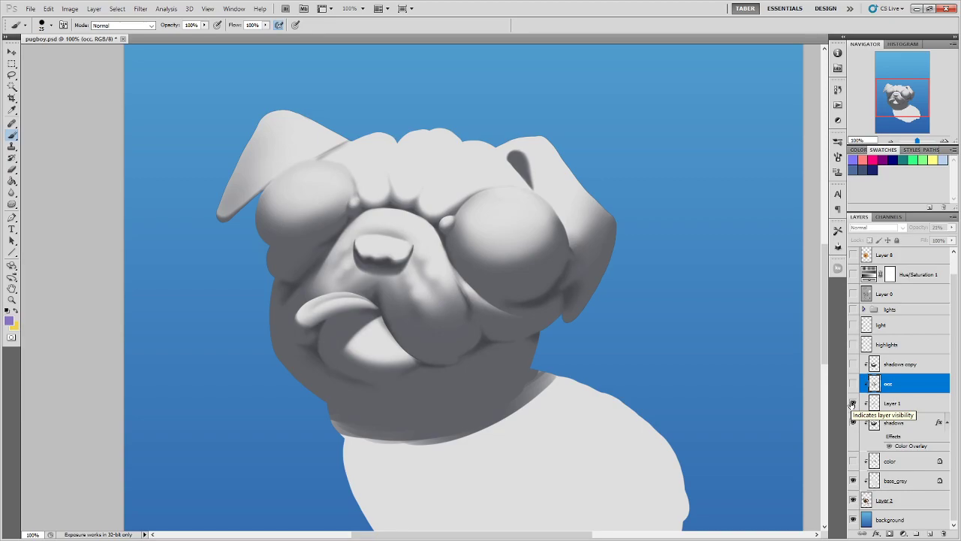
pyautogui.click(852, 404)
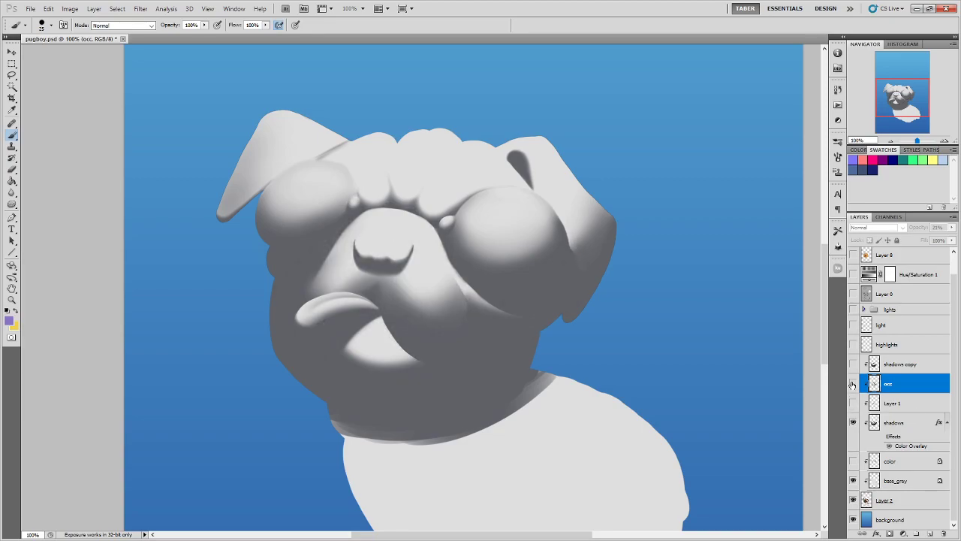
pyautogui.click(852, 384)
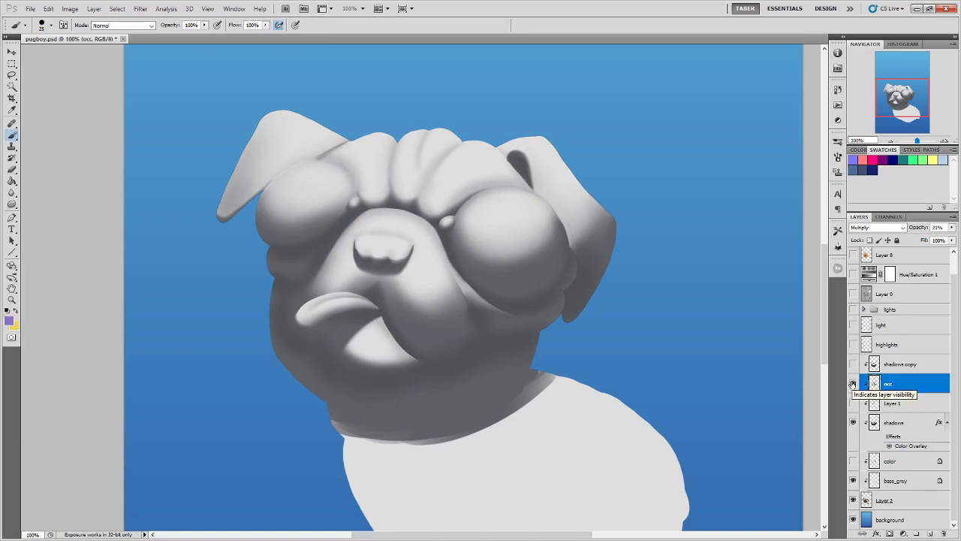
pyautogui.click(853, 403)
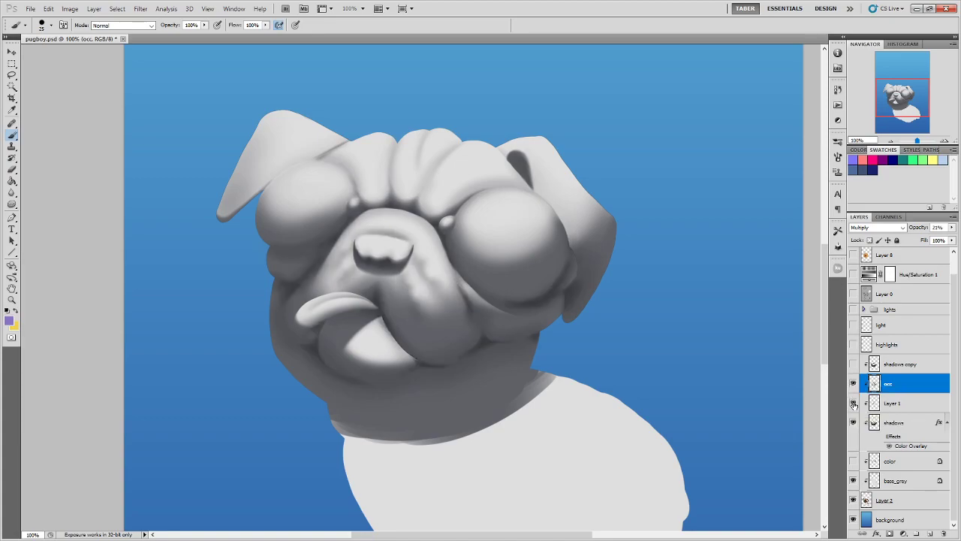
# Check how occ deepens the combined shading by hiding and reshowing it, and view the whole pug
pyautogui.click(852, 384)
pyautogui.click(853, 384)
pyautogui.click(852, 384)
pyautogui.click(852, 384)
pyautogui.hotkey('ctrl', '-')
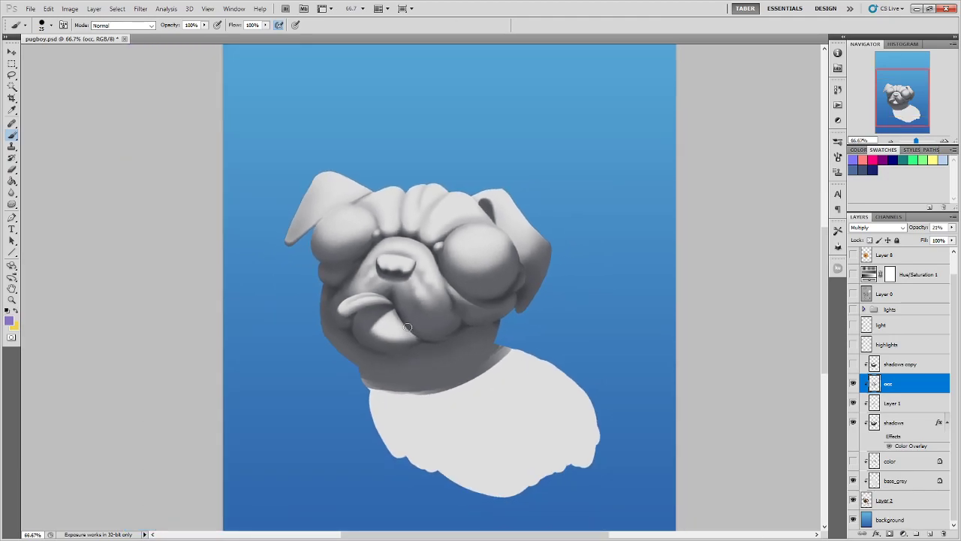